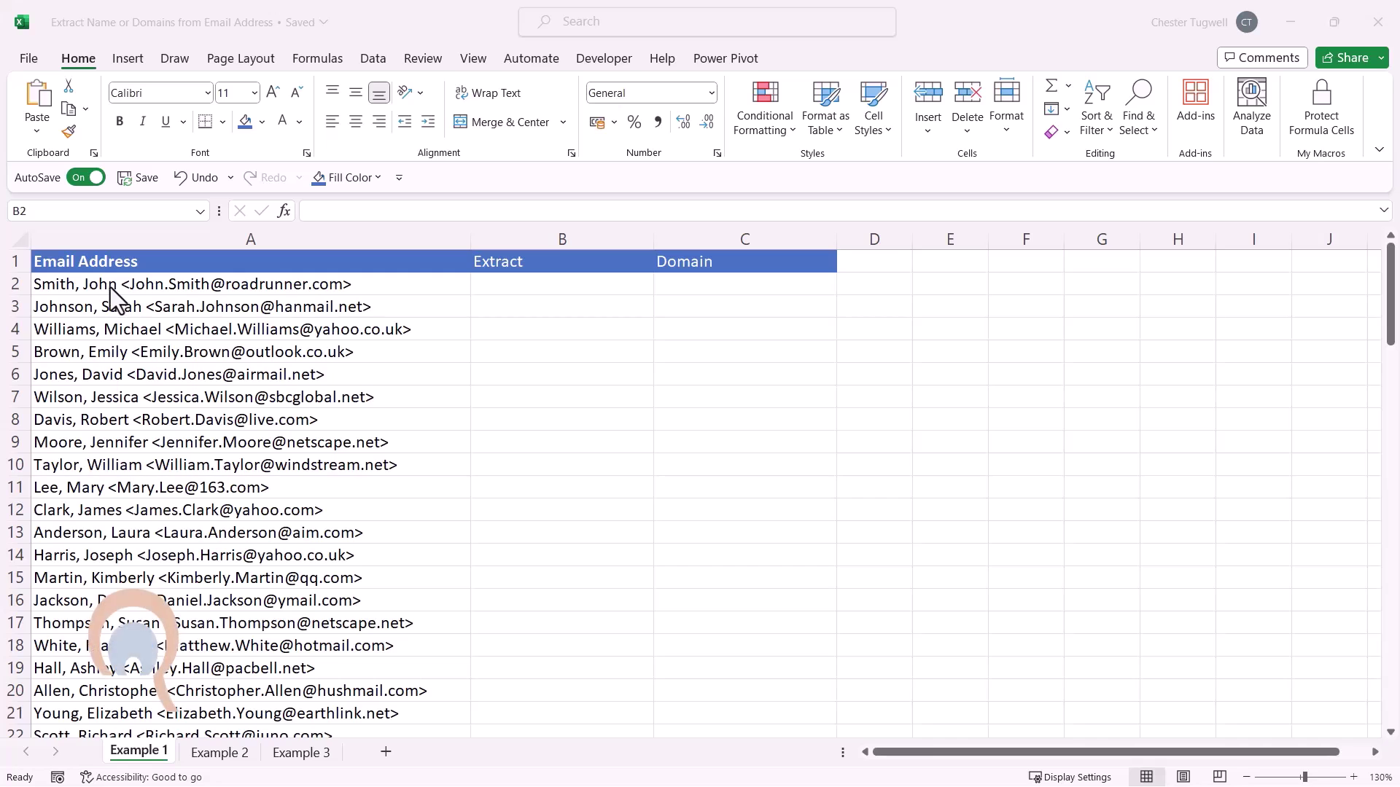
- Review the email address formats on the Example 2 and Example 3 sheets and return to Example 1
left_click(204, 754)
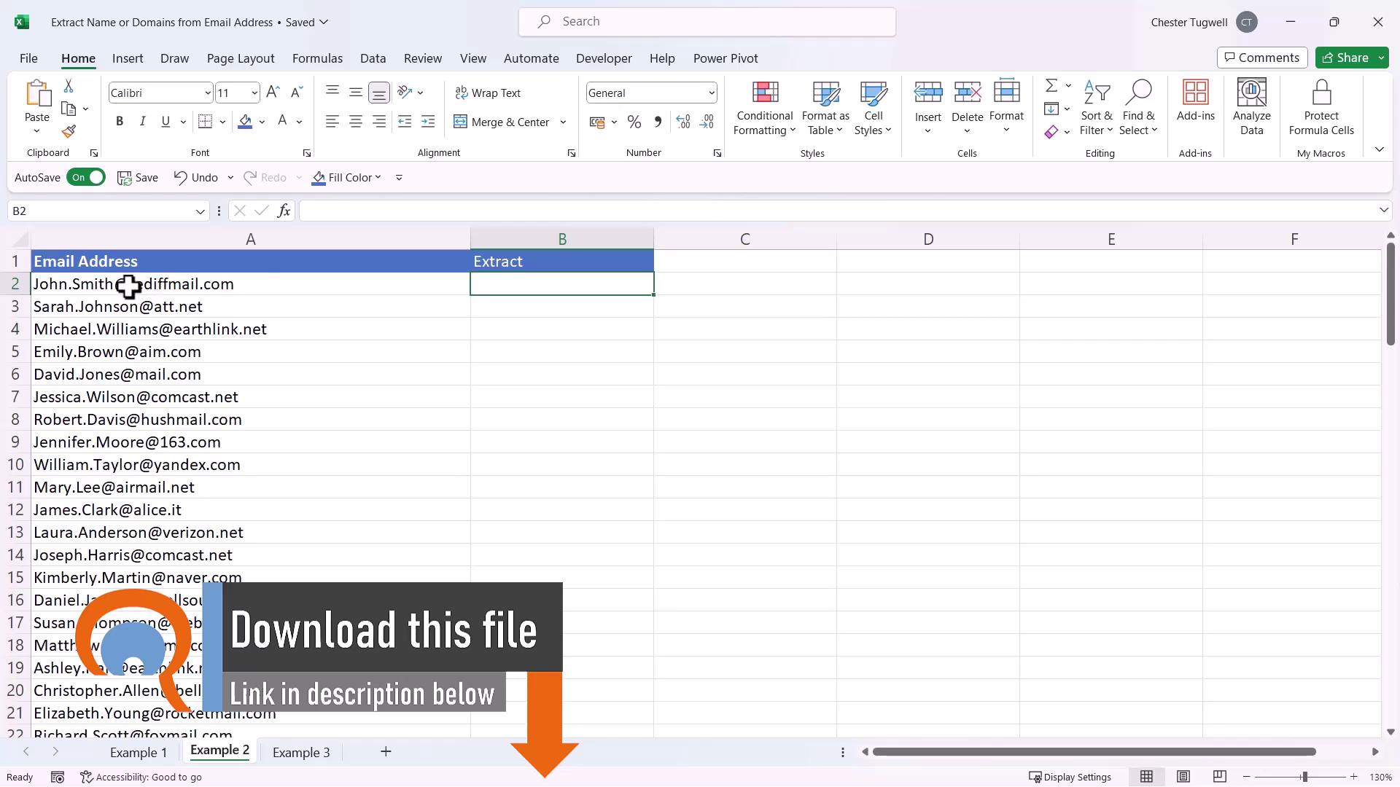
left_click(318, 755)
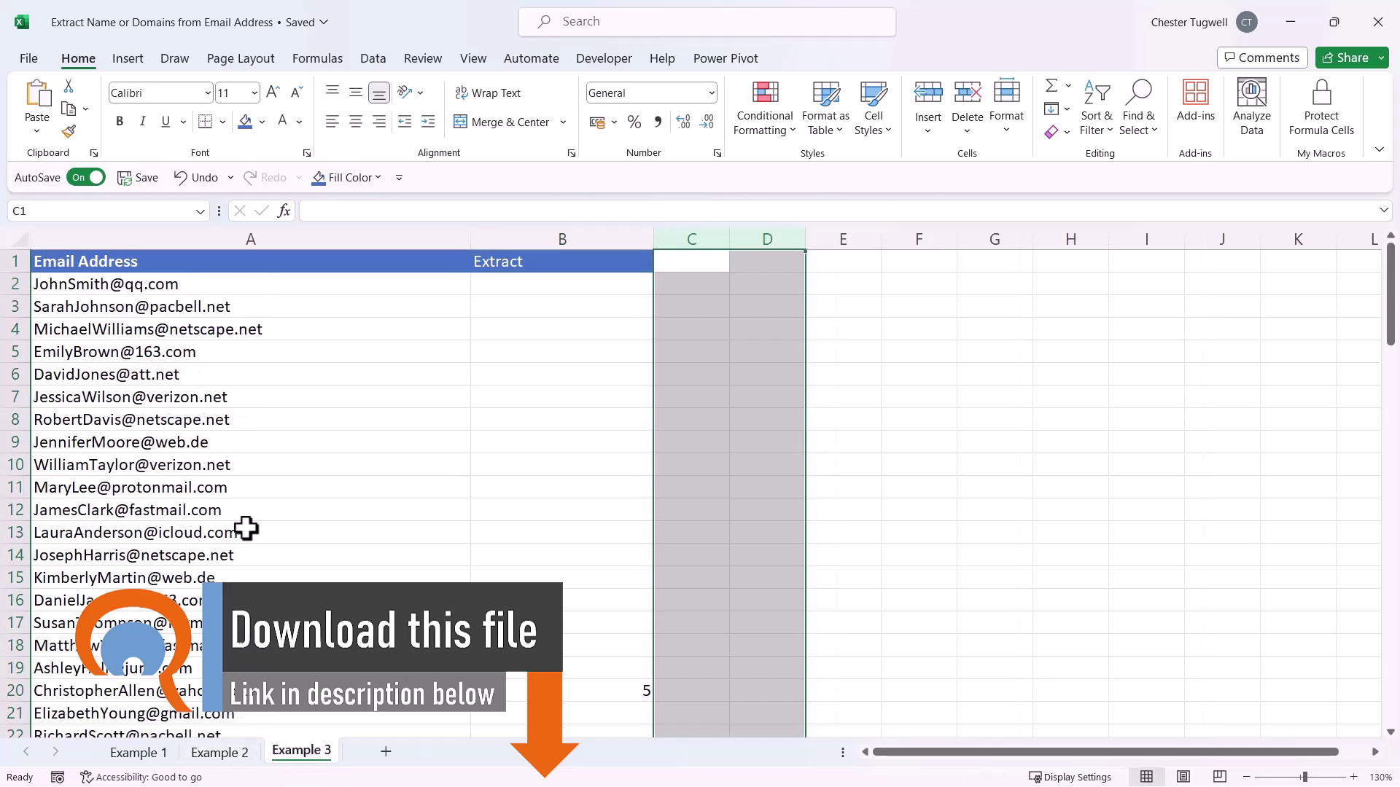
left_click(60, 283)
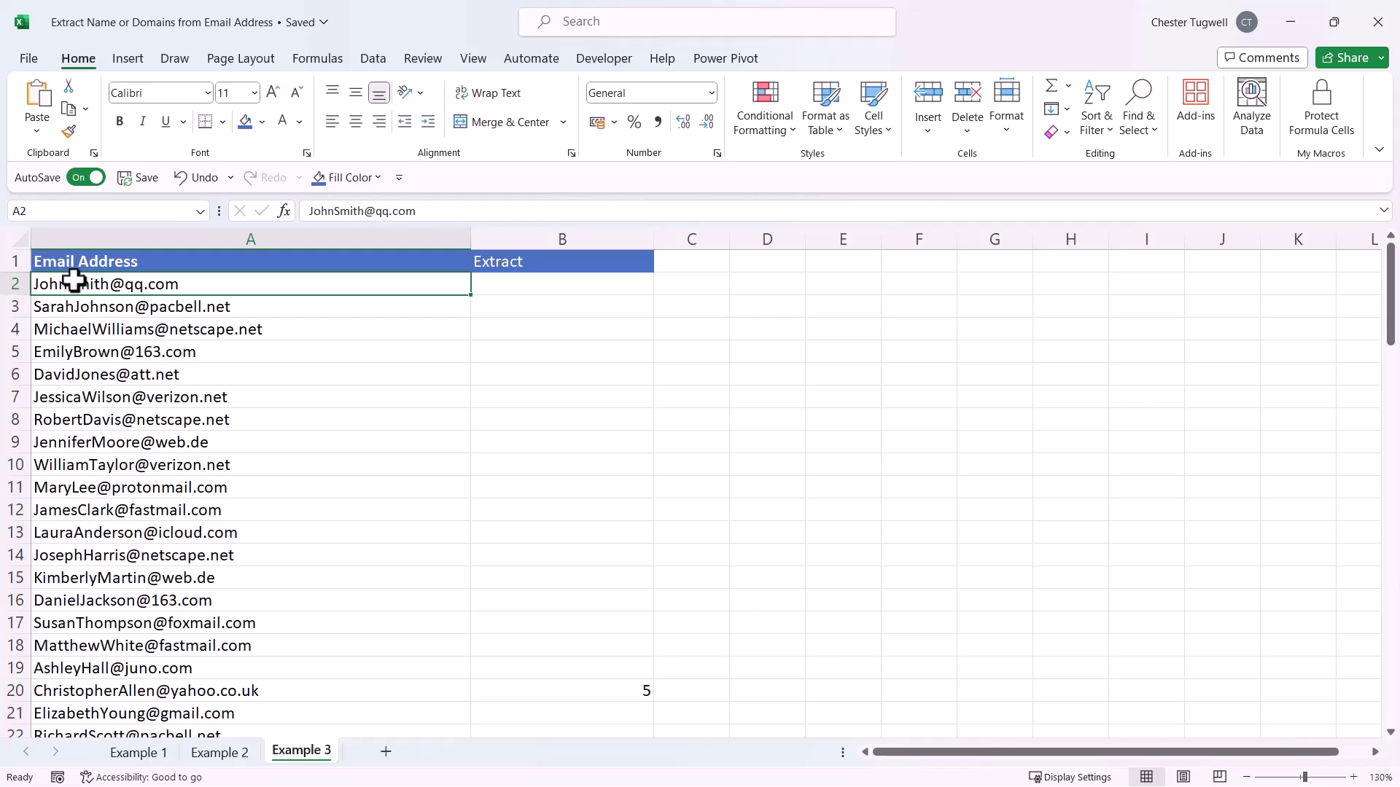
left_click(165, 757)
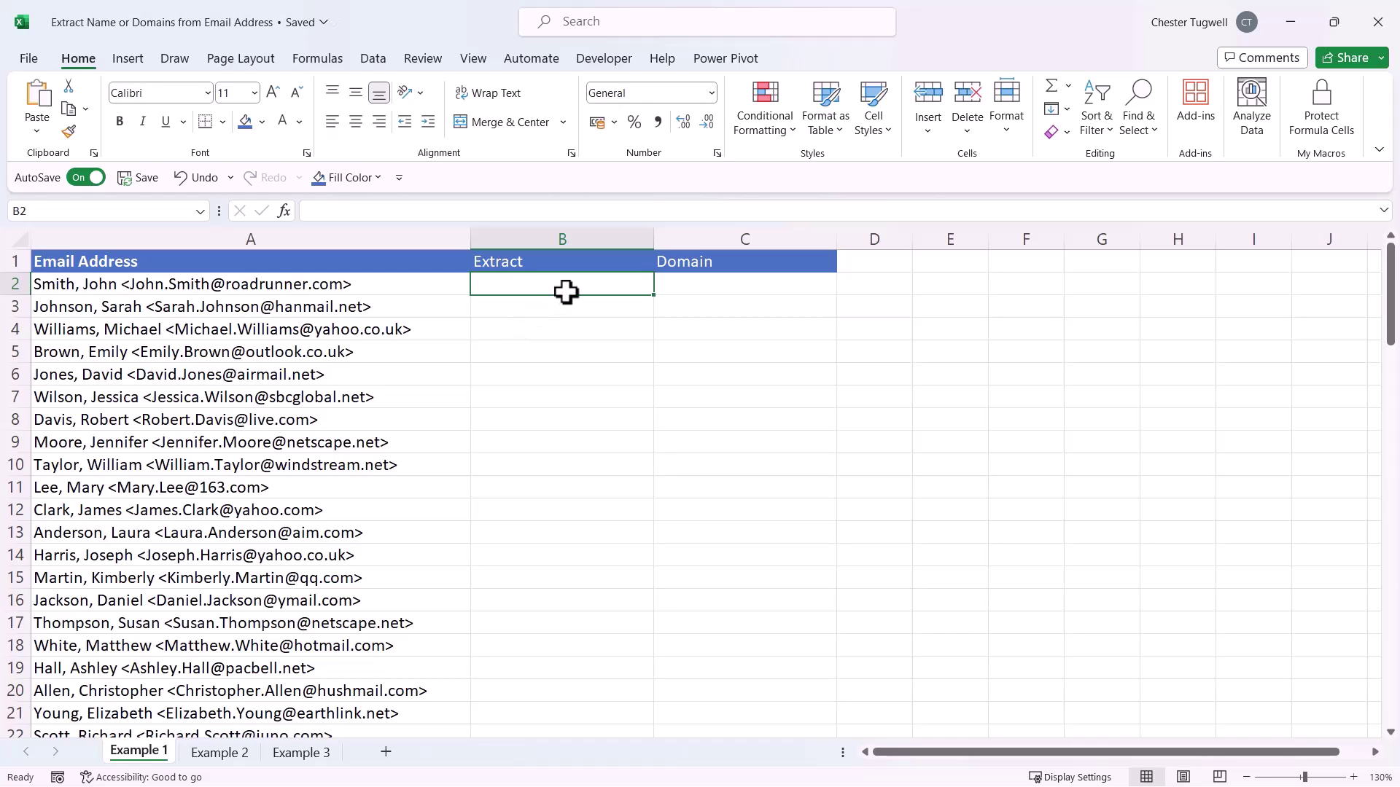
- Enter the first and last name from the email entry in A2 into cell B2, separated by a space
type("Jo")
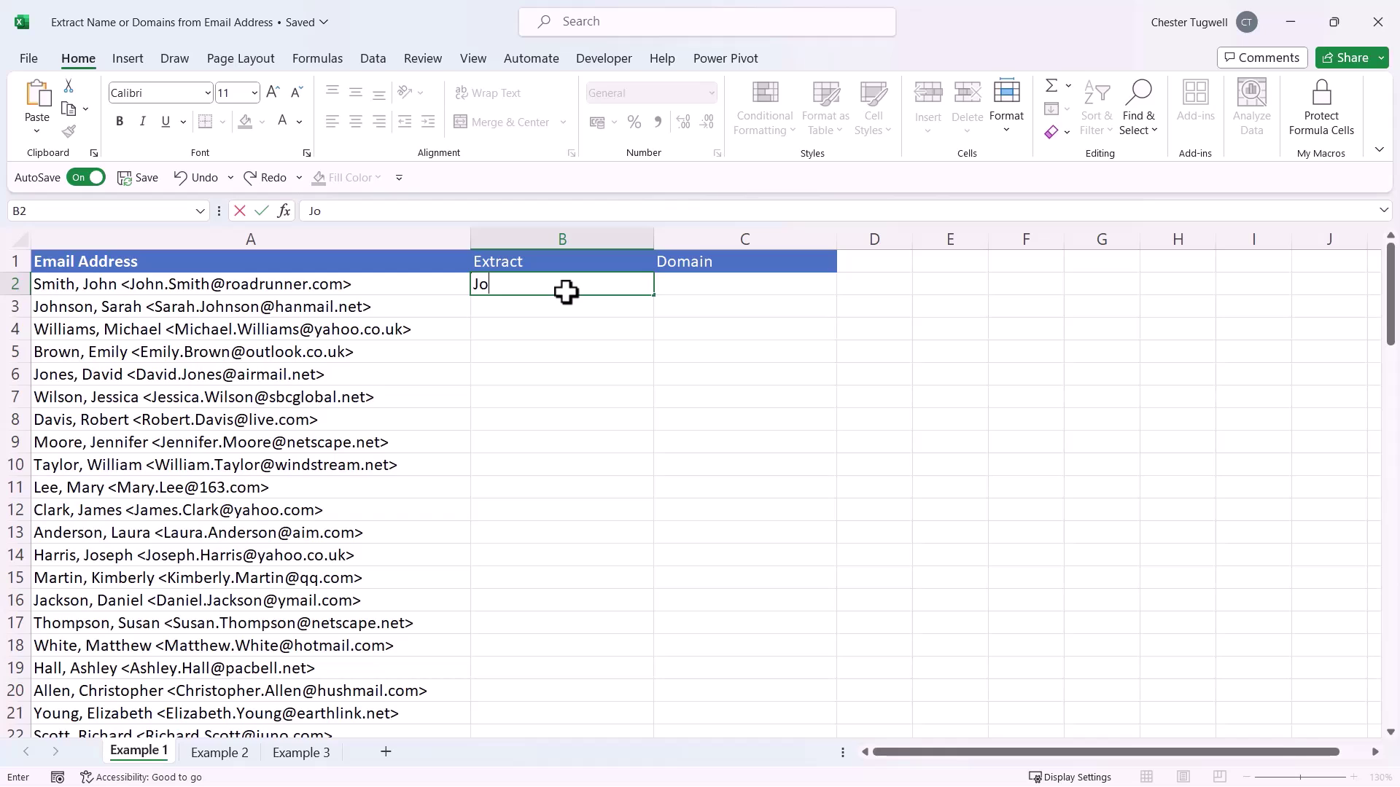
type("hn Smith")
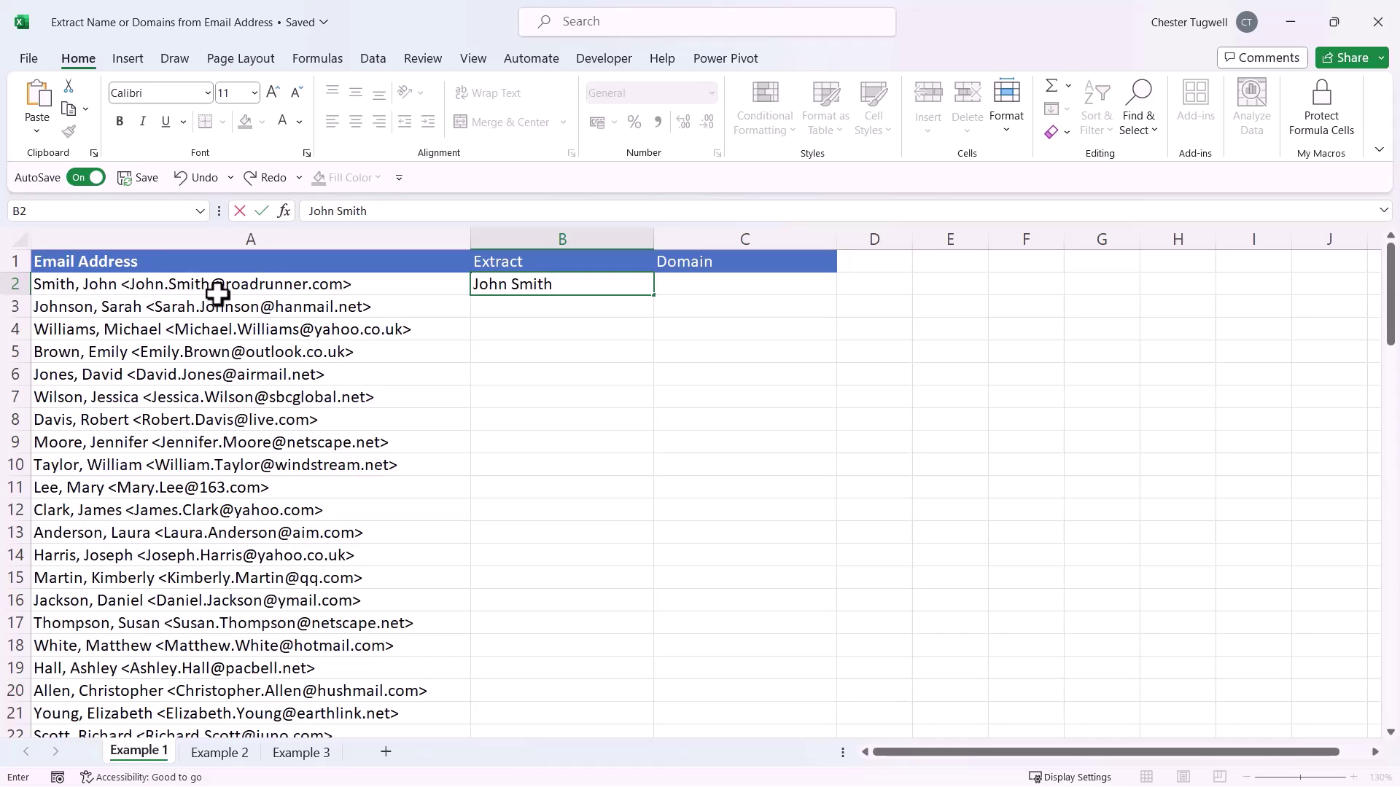
key("Return")
left_click(499, 282)
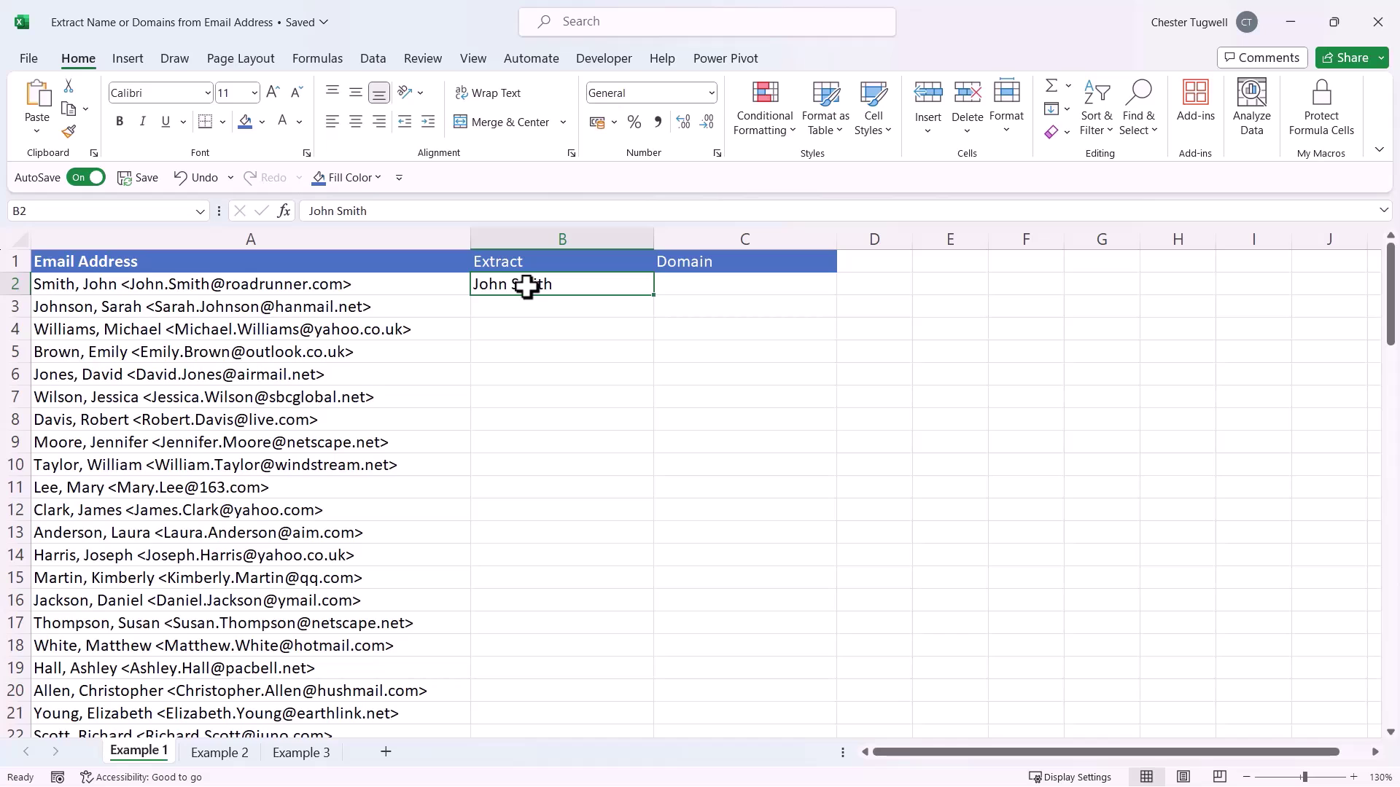
- Flash Fill the Extract column with names based on the example in B2 and check the filled rows
left_click(379, 63)
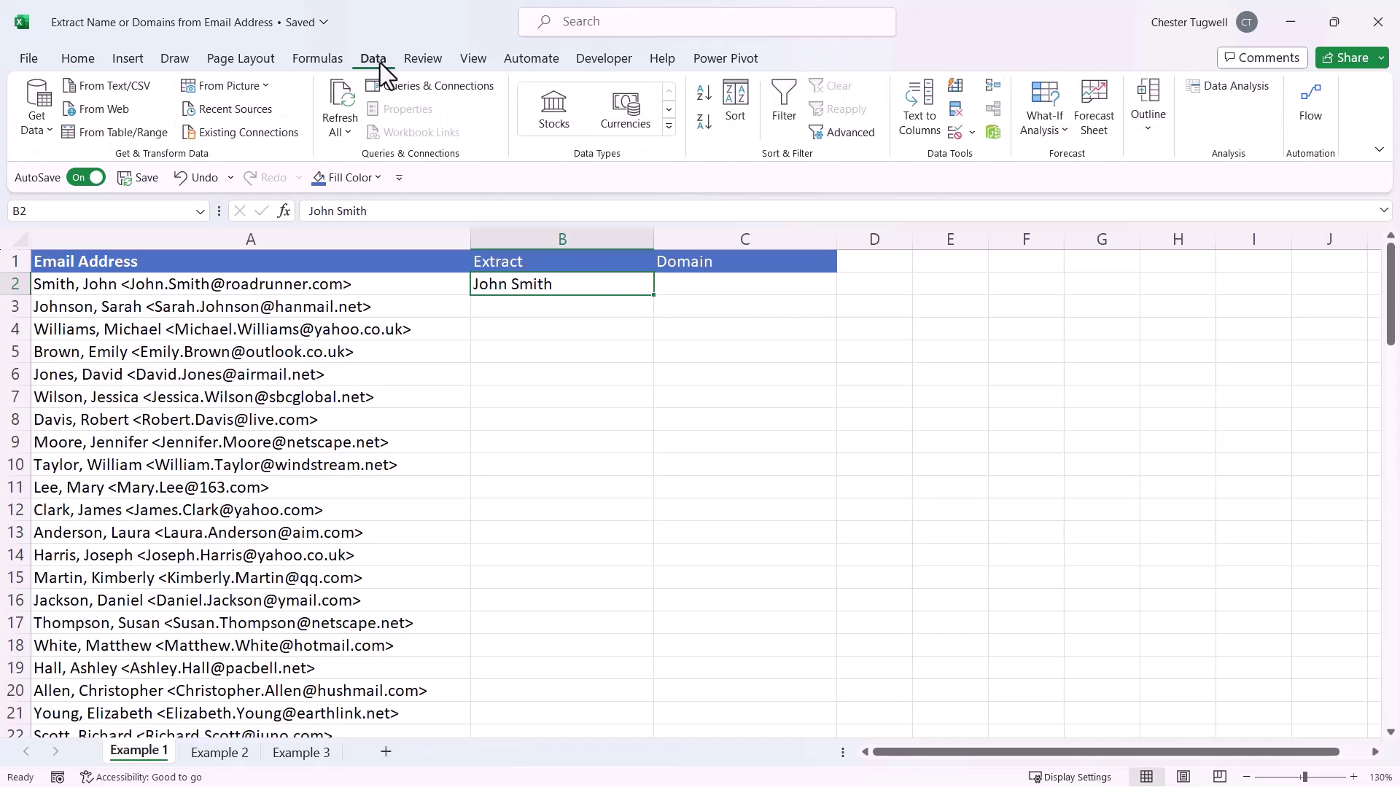
left_click(957, 86)
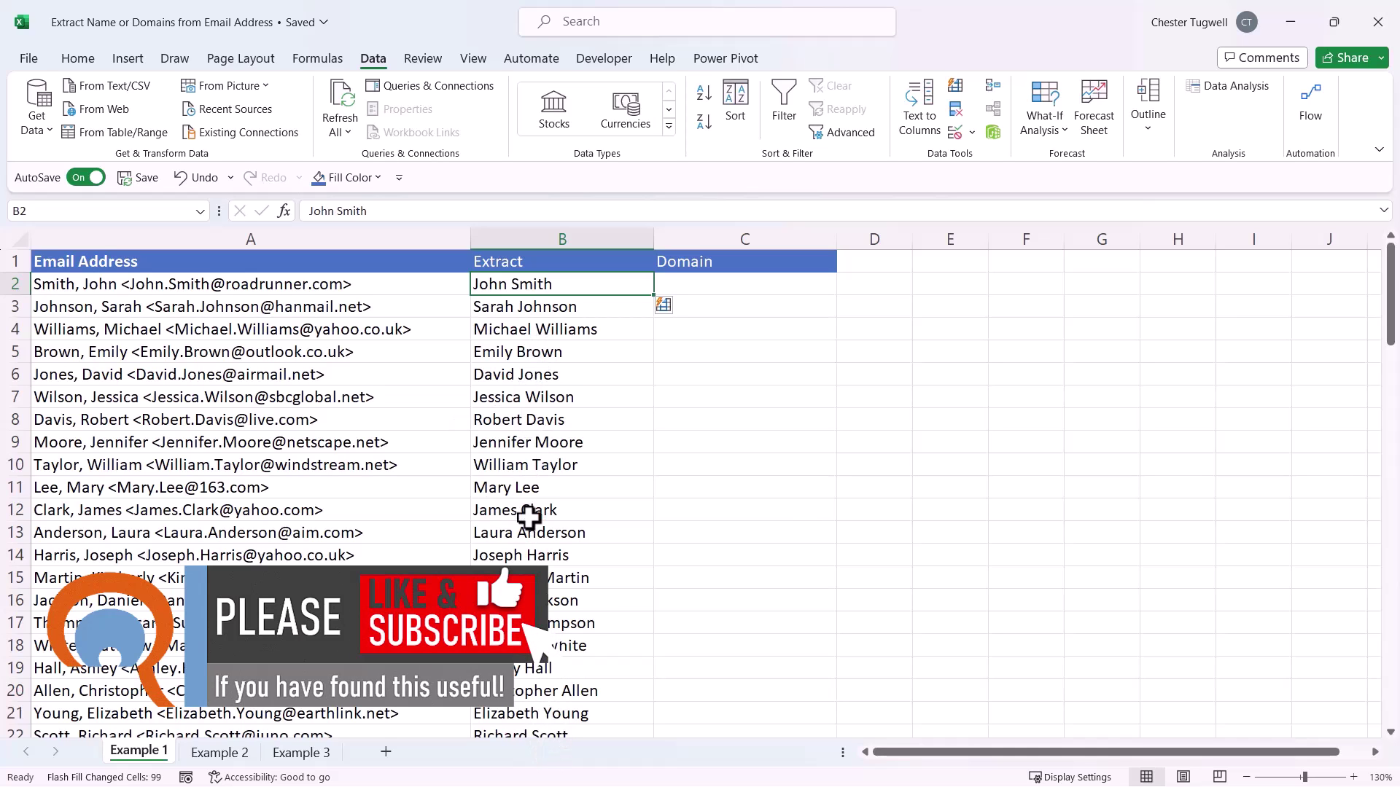
scroll(529, 510, "down", 3)
scroll(528, 466, "down", 4)
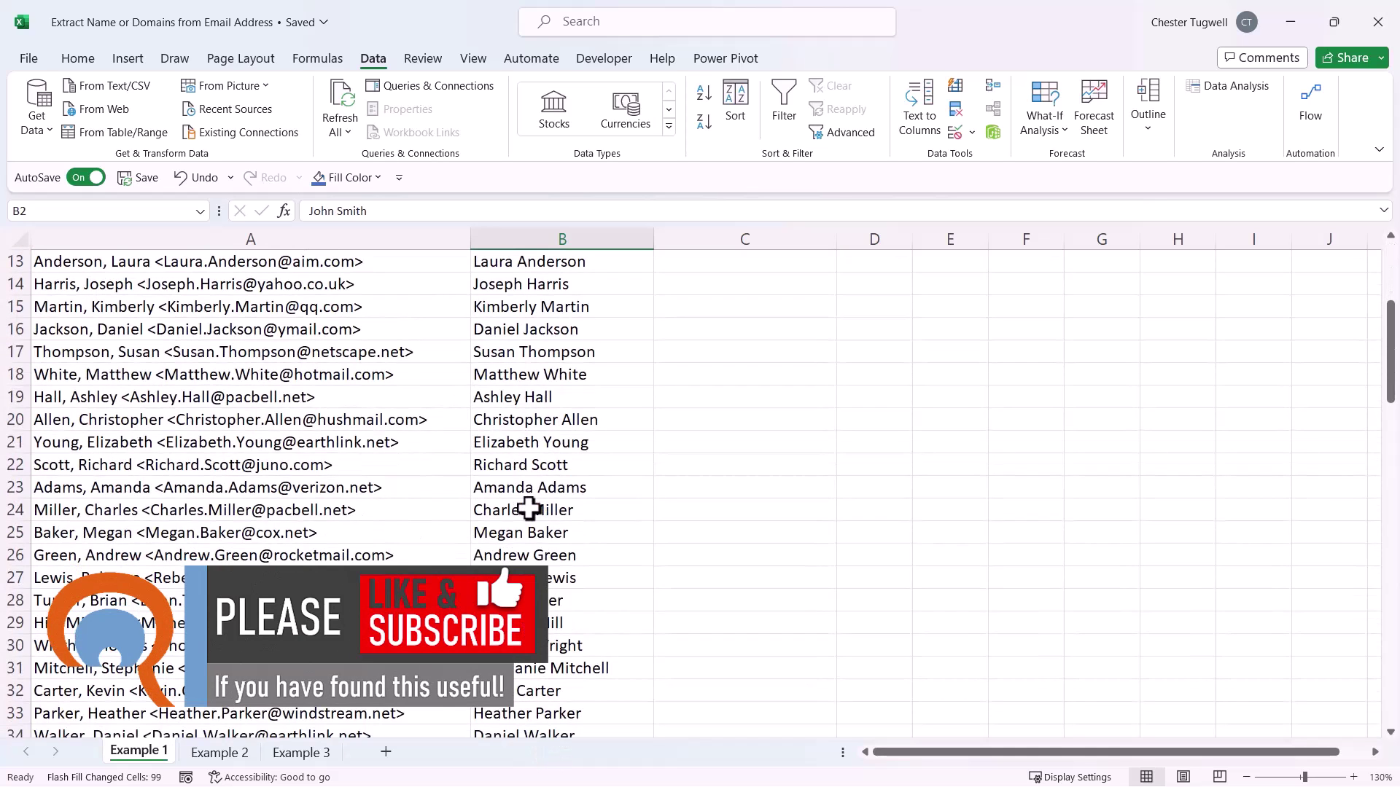
scroll(527, 504, "up", 7)
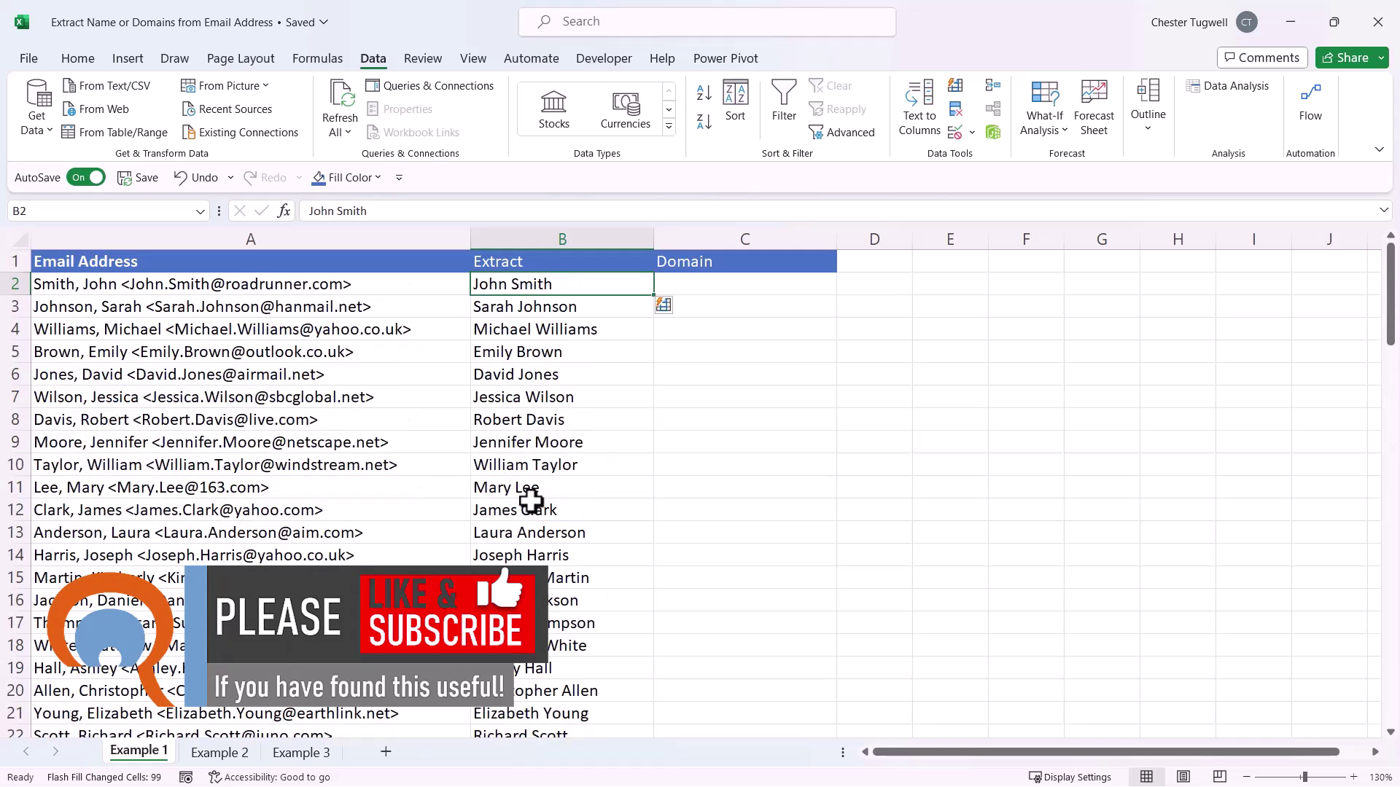
- Undo the Flash Fill of the names and run Flash Fill again from B2
key("ctrl+z")
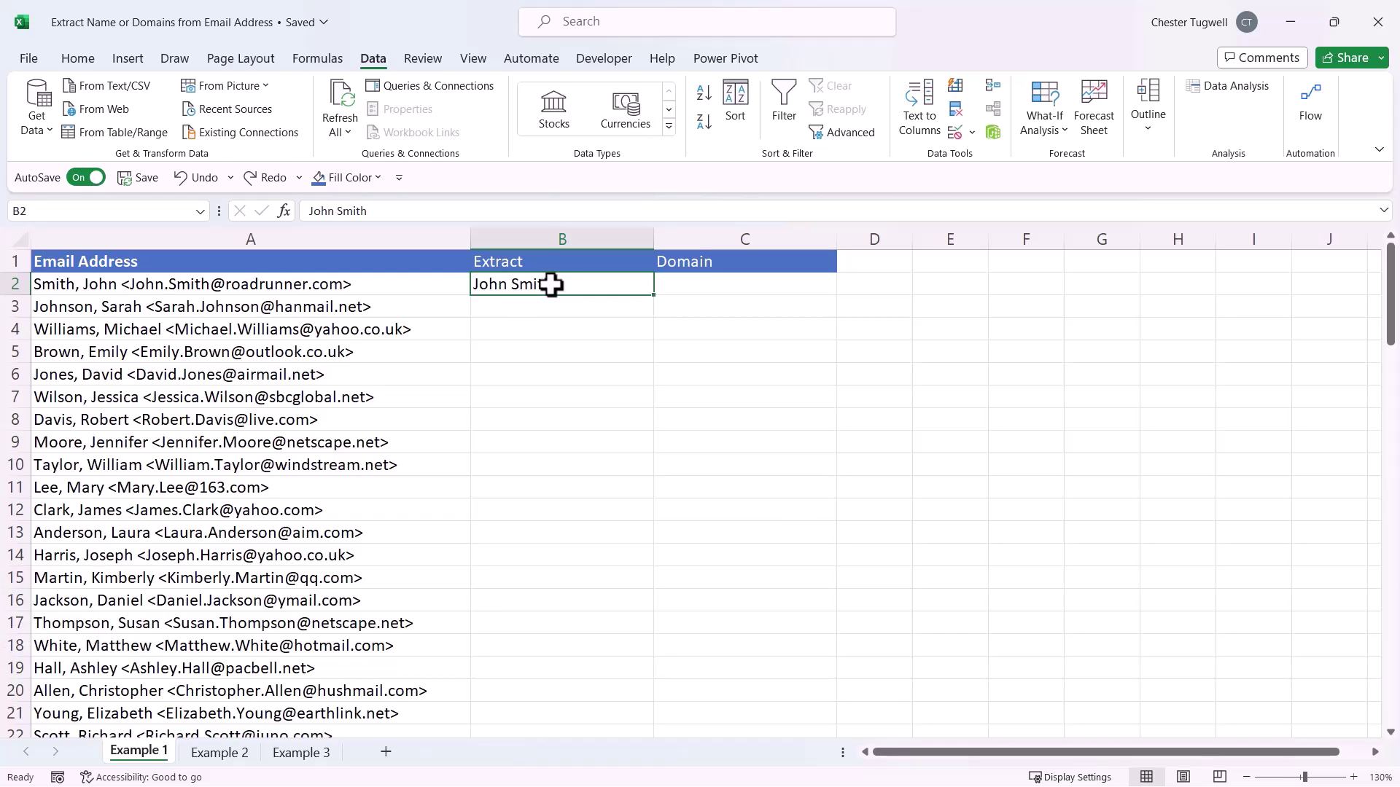
key("ctrl+e")
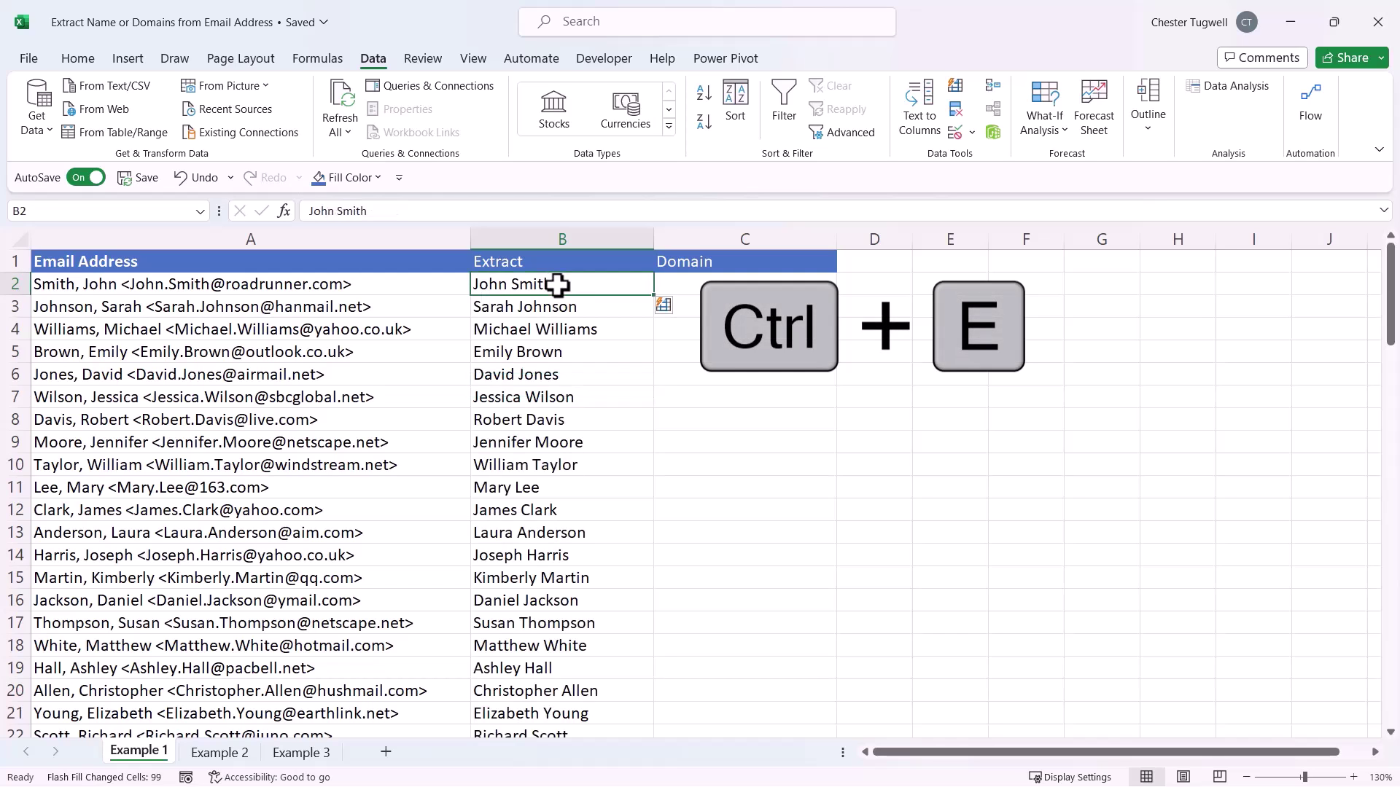
- Clear all extracted names from B2 down to the end of the list and reselect B2
key("ctrl+shift+Down")
key("Delete")
scroll(583, 282, "up", 20)
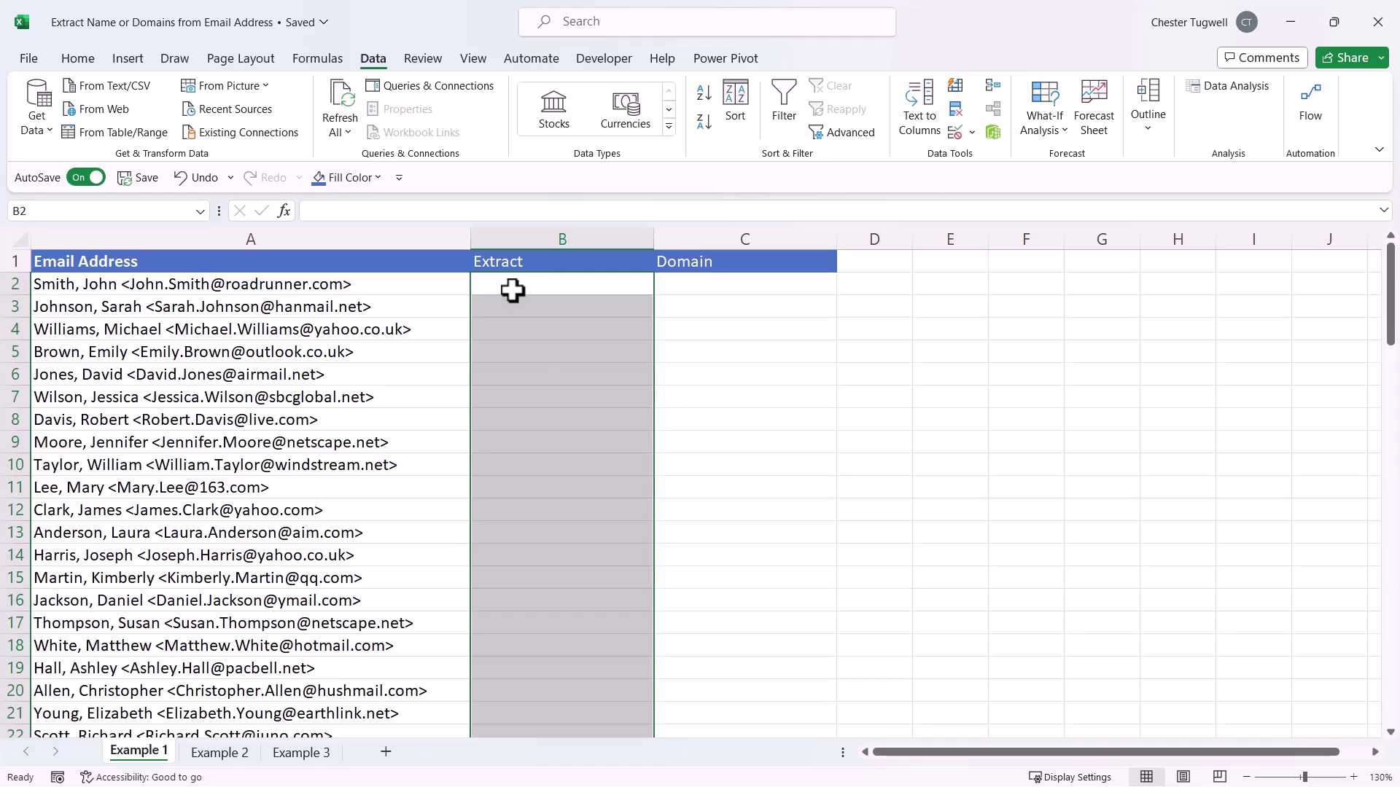
left_click(510, 290)
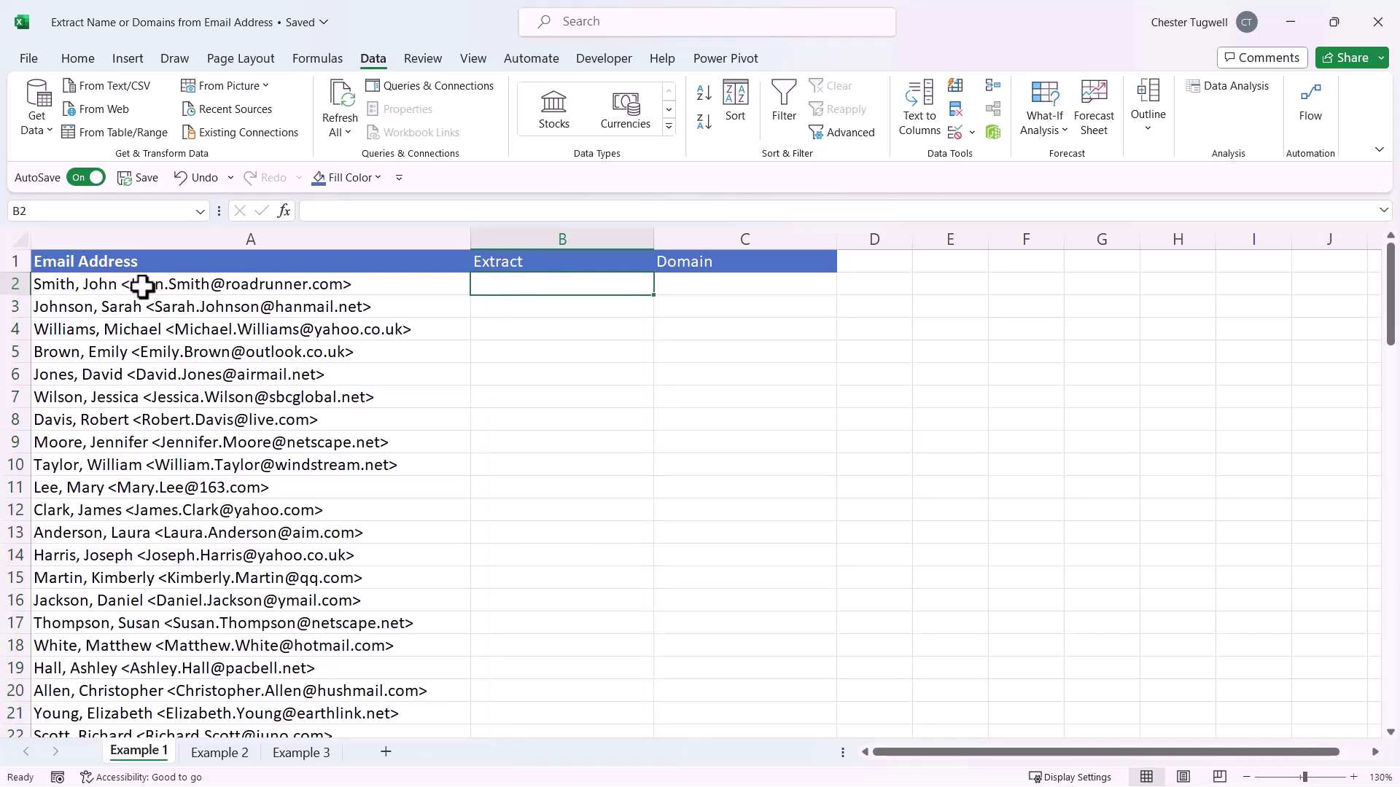
- Copy only the email address between the angle brackets in A2 and paste it into B2
left_click(217, 285)
double_click(132, 284)
left_click_drag(136, 285, 340, 284)
key("ctrl+c")
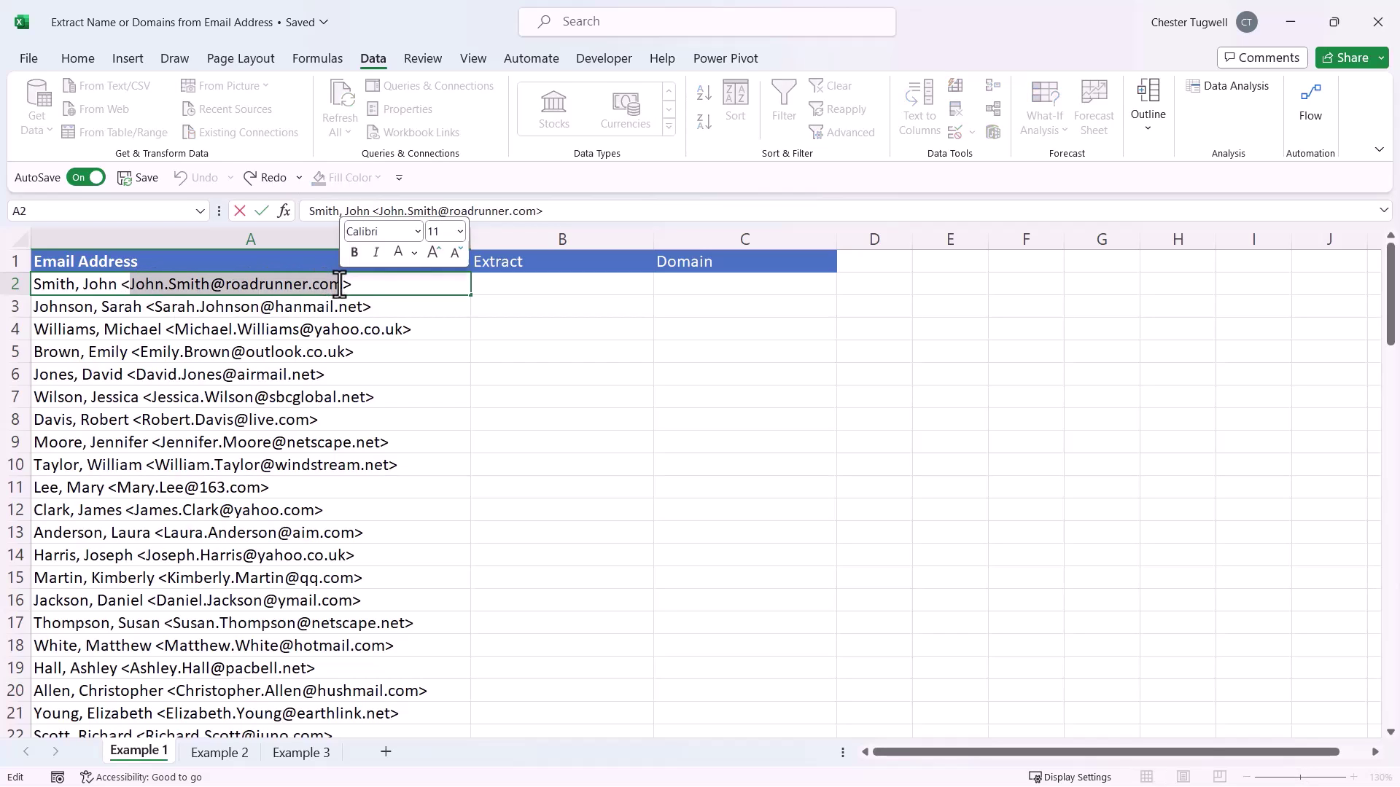
left_click(552, 284)
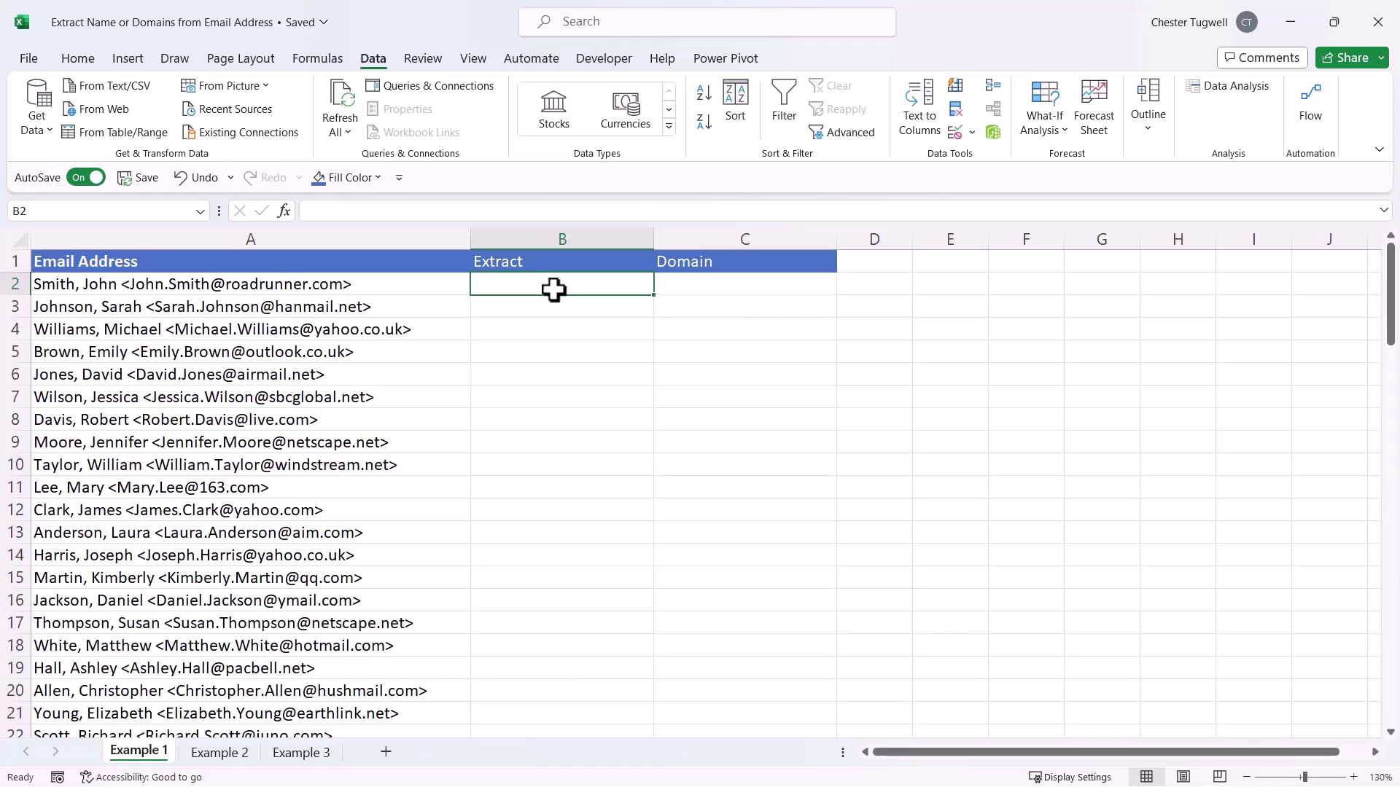
key("ctrl+v")
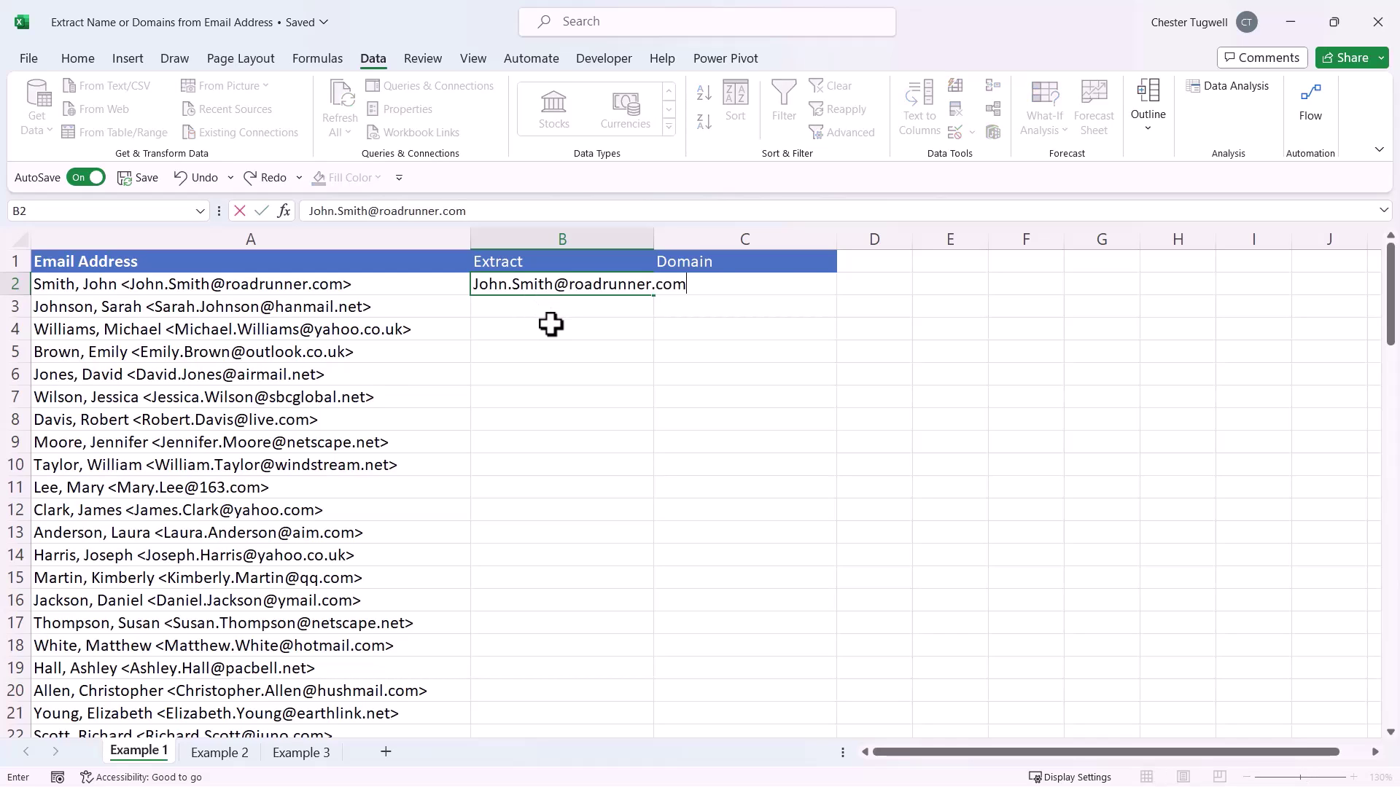
key("Return")
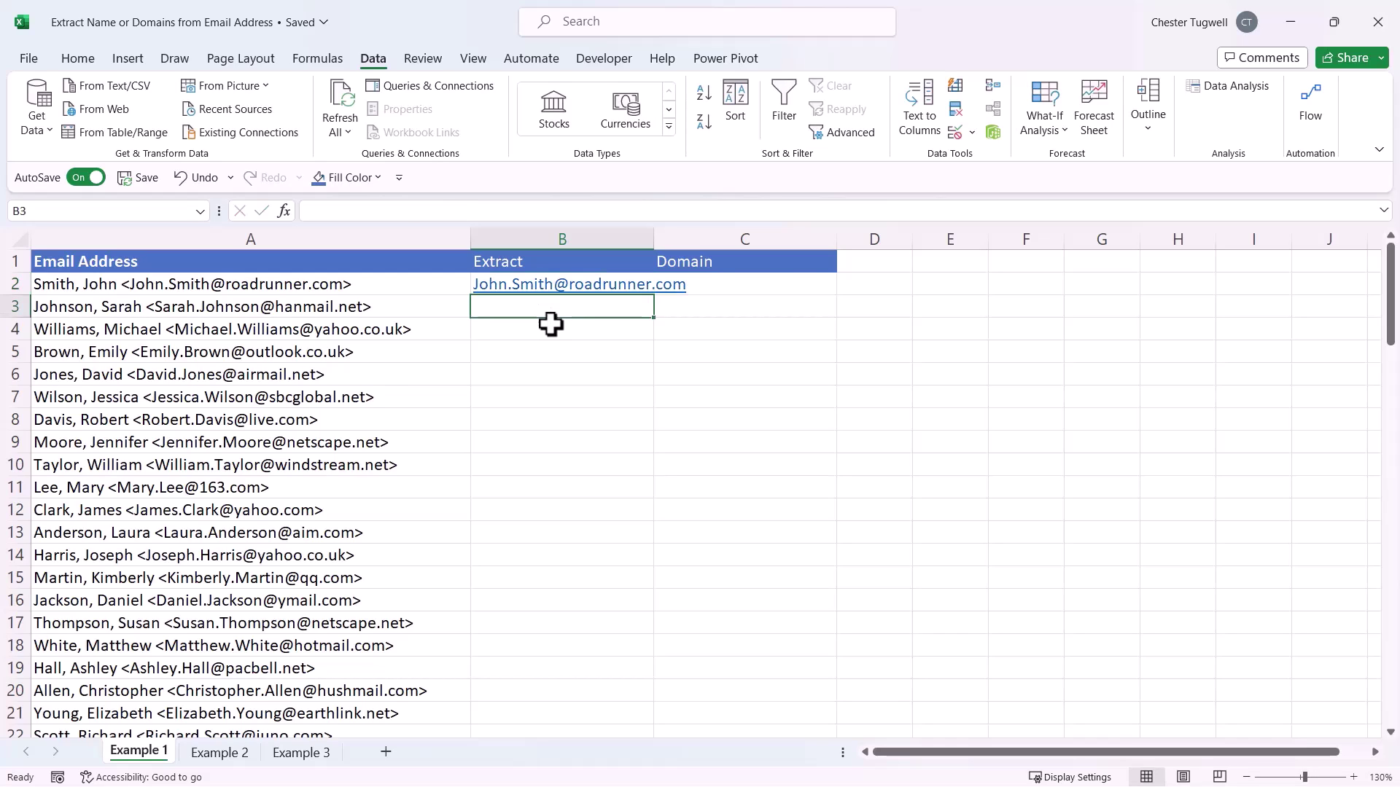
- Flash Fill the Extract column with email addresses from the example in B2 and check the filled rows
left_click(707, 285)
key("Left")
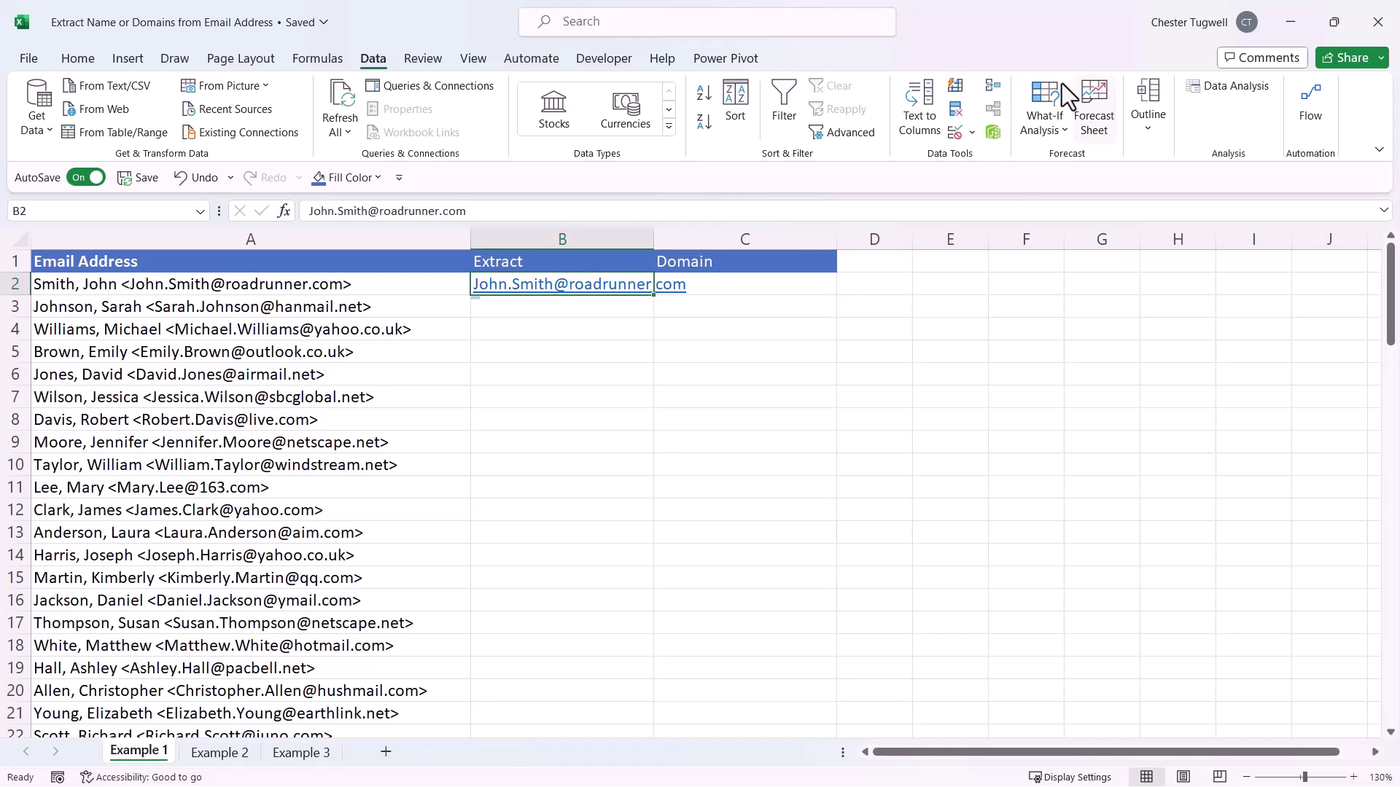
left_click(956, 89)
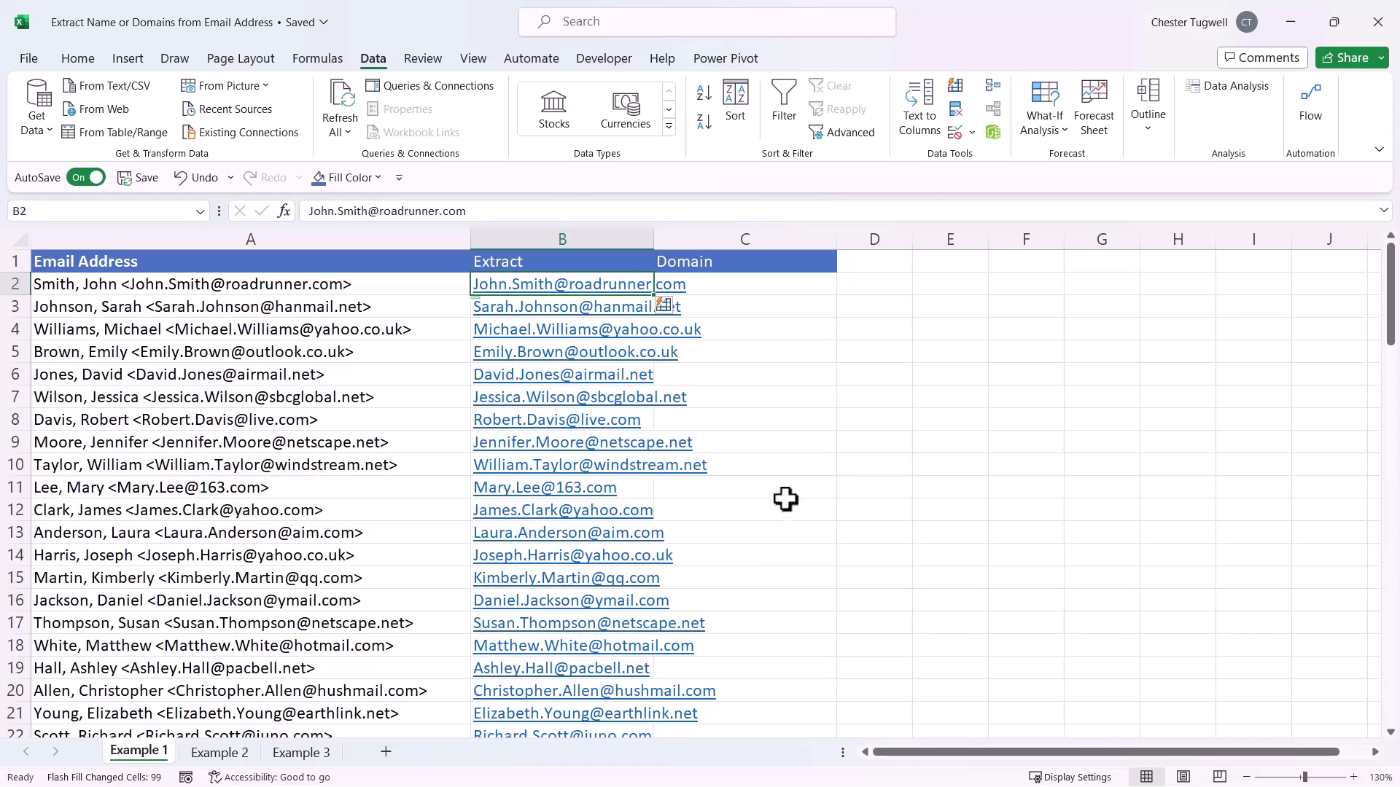
scroll(723, 569, "down", 4)
scroll(722, 568, "down", 16)
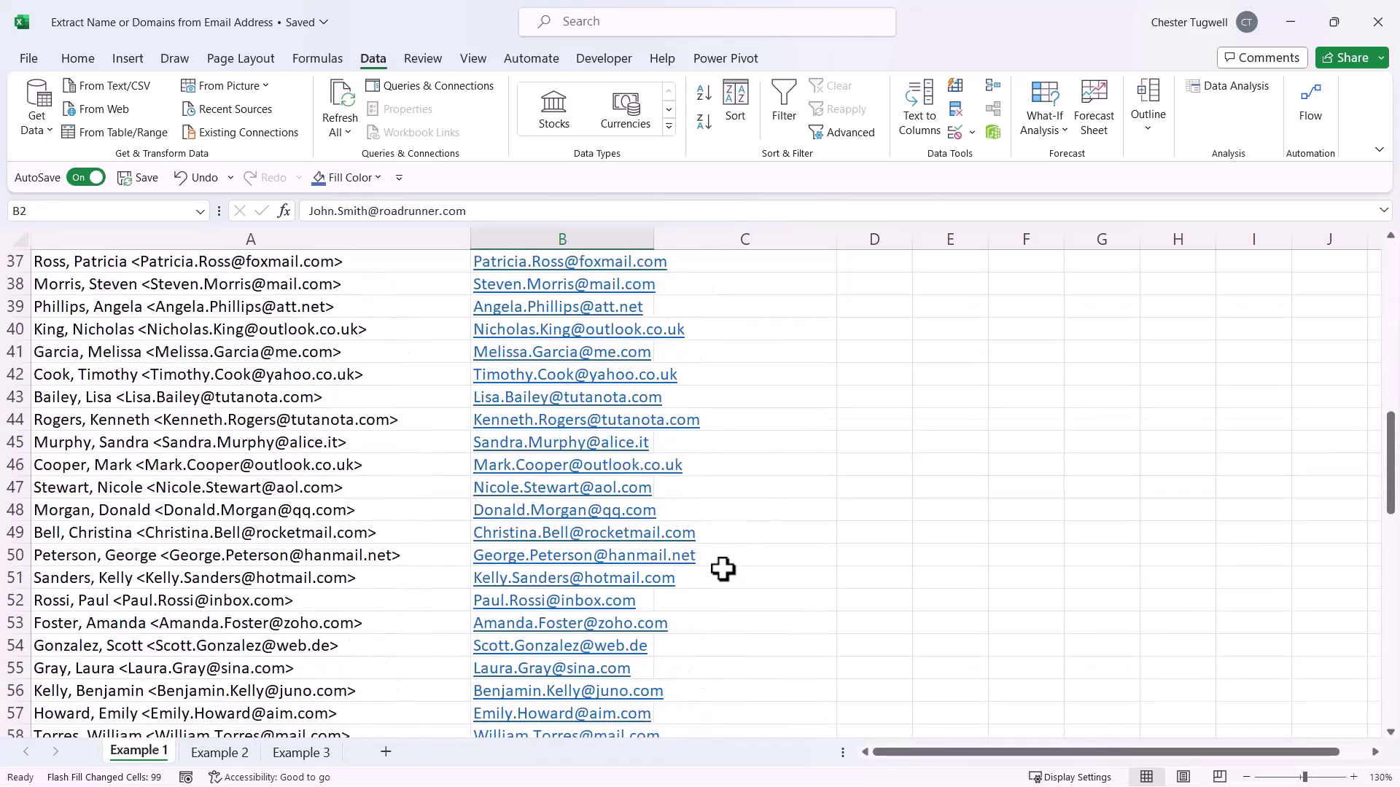
scroll(722, 569, "up", 20)
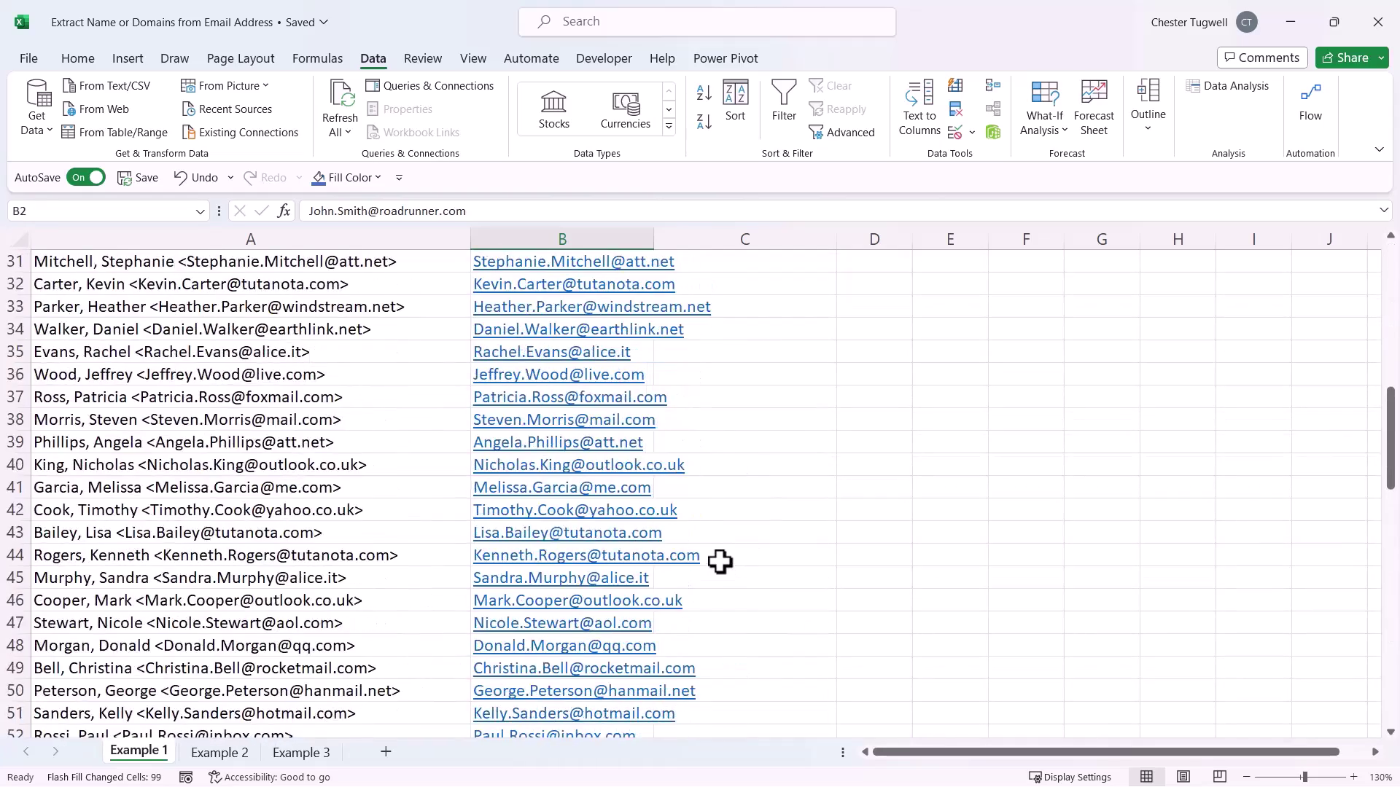
- Remove the extracted email addresses and enter the domain roadrunner.com from A2 into cell B2
key("ctrl+z")
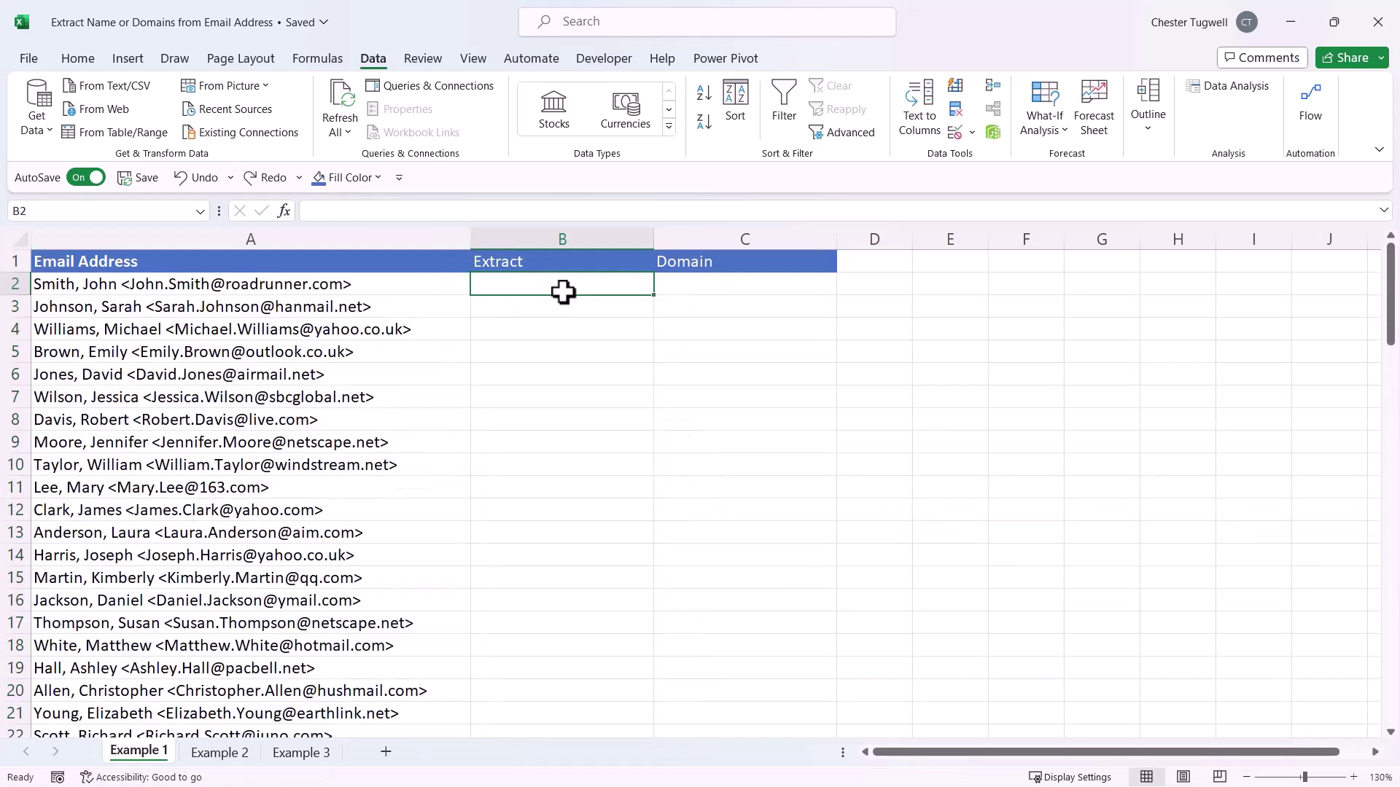
left_click(374, 285)
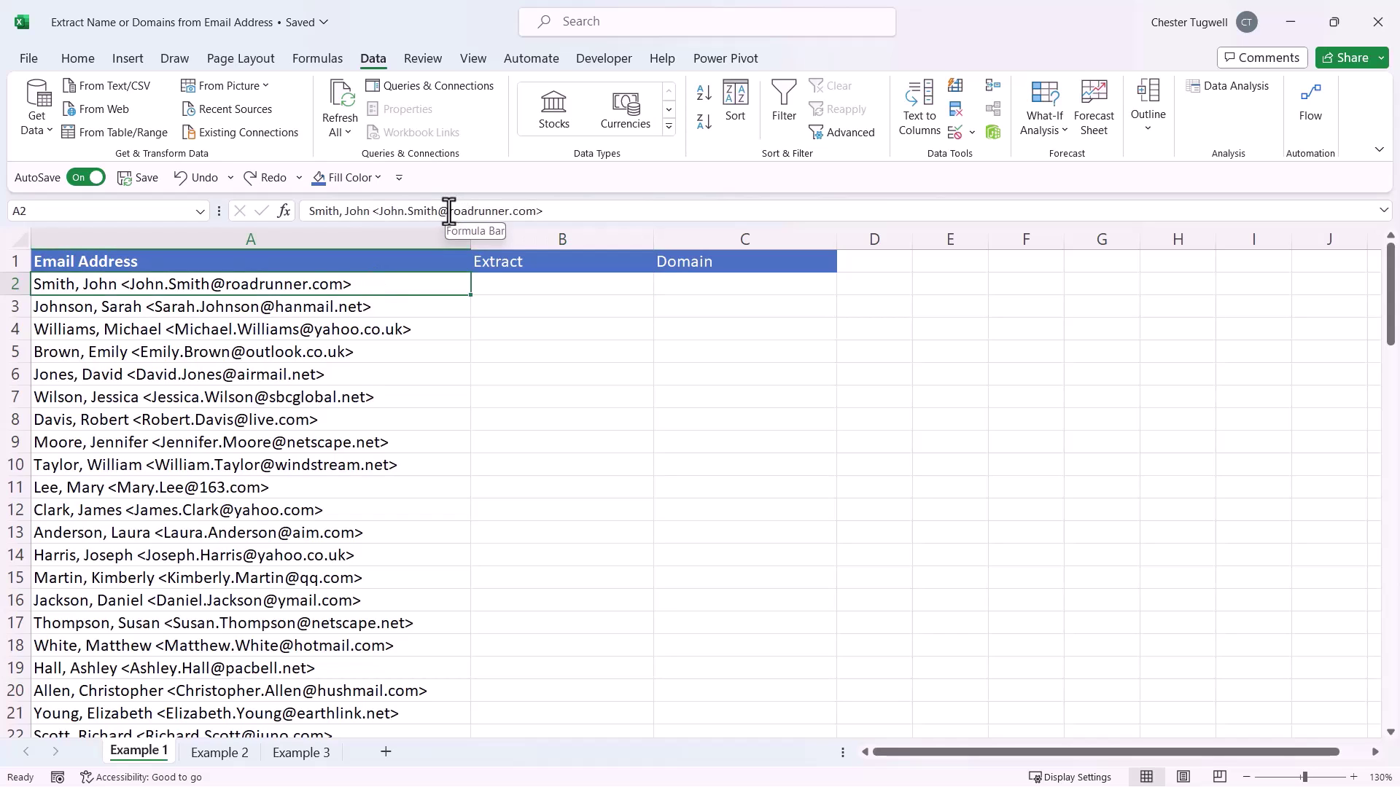
left_click_drag(449, 211, 531, 215)
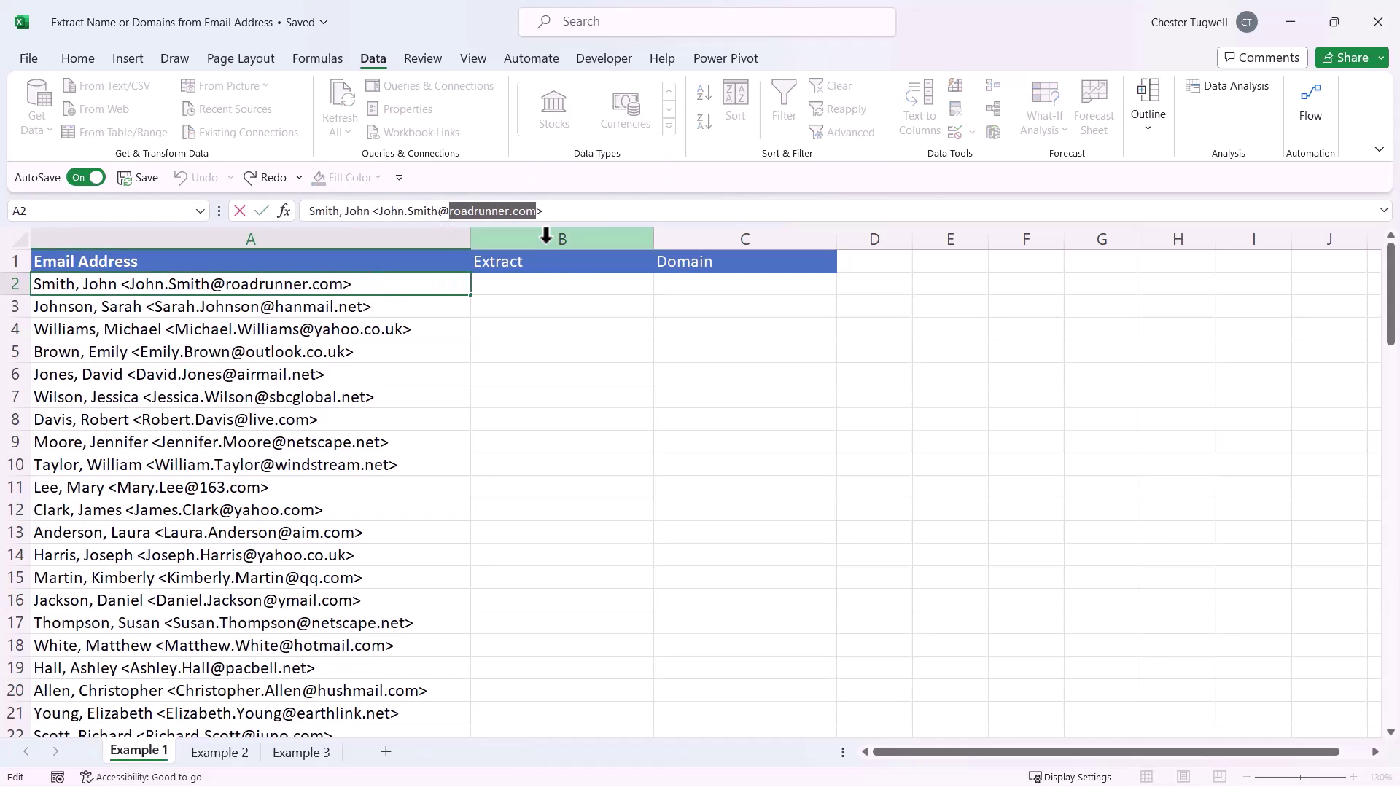
double_click(541, 284)
type("roadrunner.com")
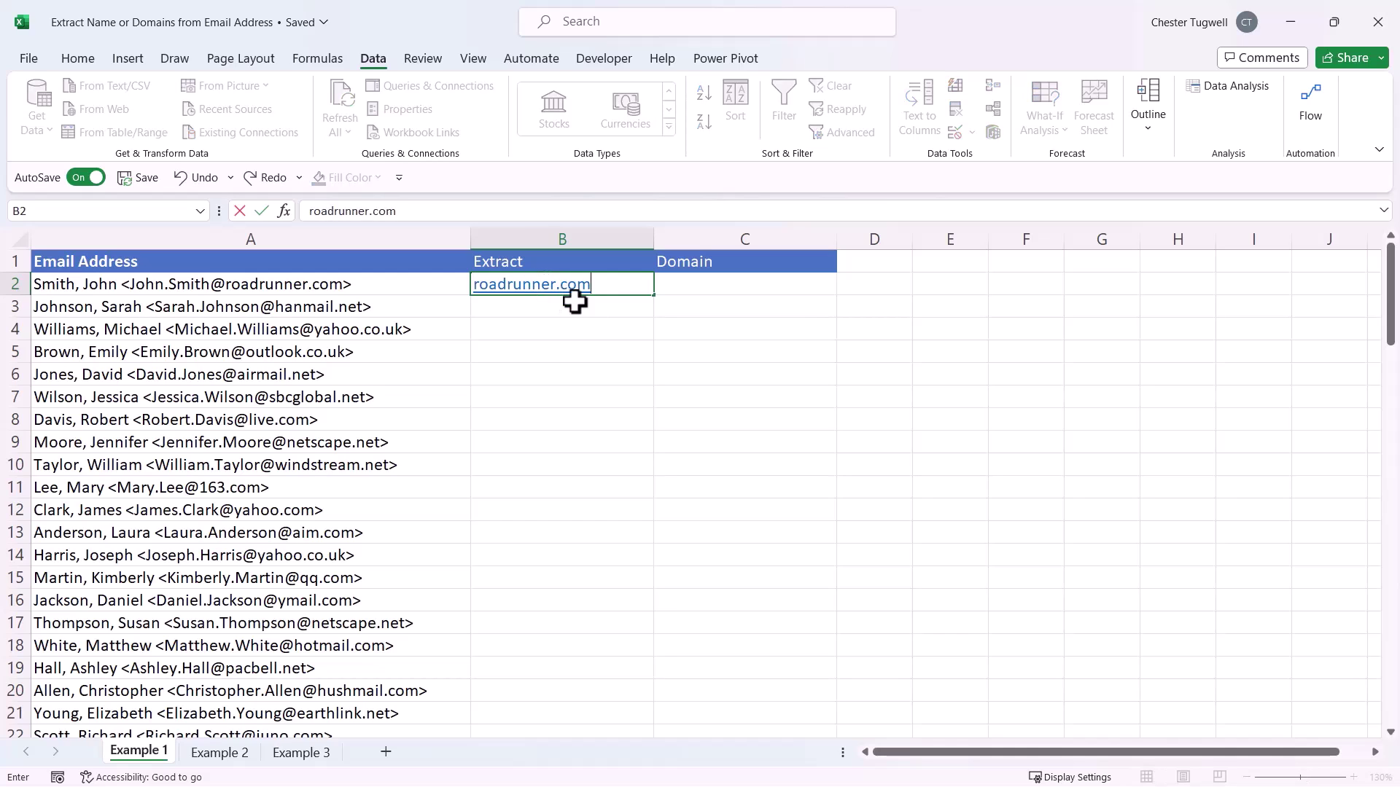
key("Return")
left_click(617, 288)
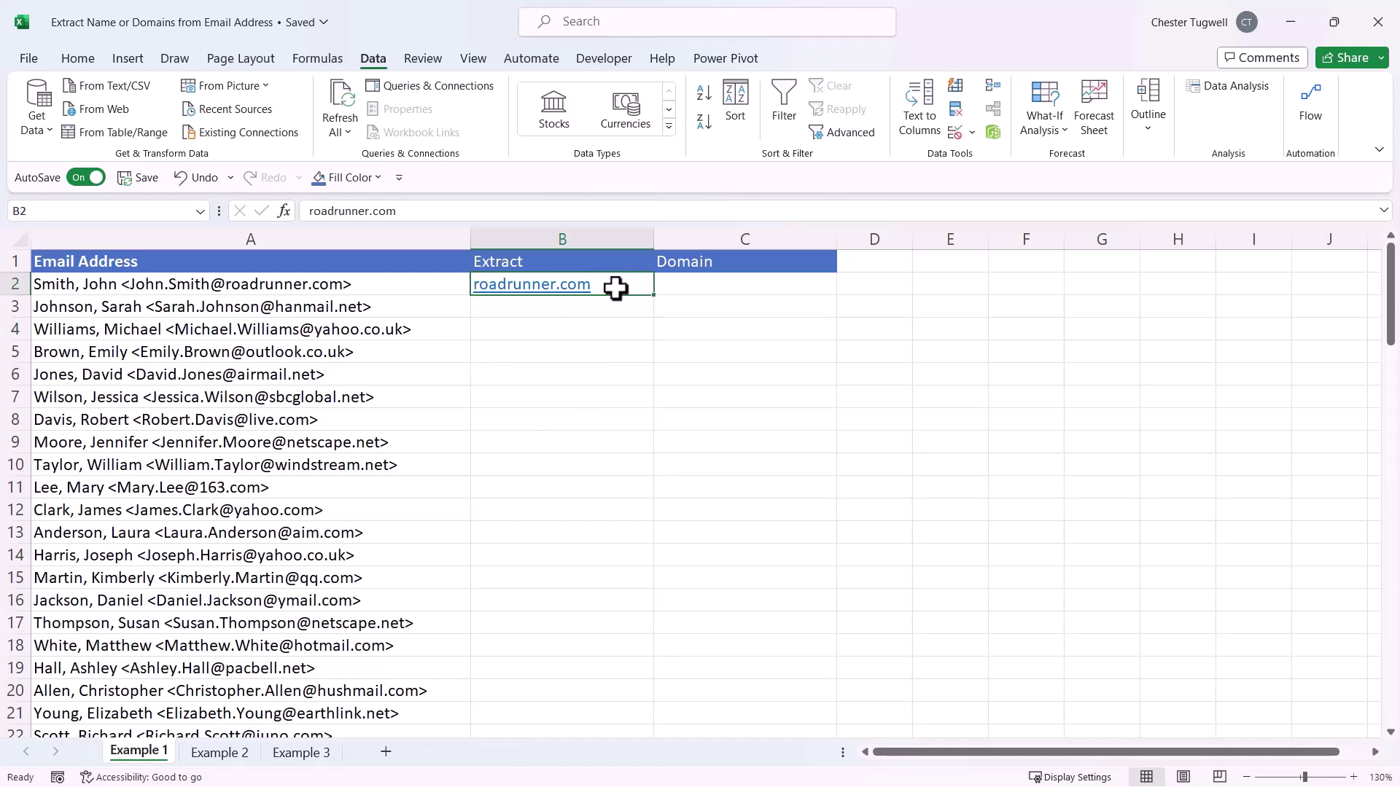
- Flash Fill the Extract column with the domains based on B2 and check the rows down to the end
key("ctrl+e")
scroll(678, 408, "down", 10)
scroll(679, 408, "down", 20)
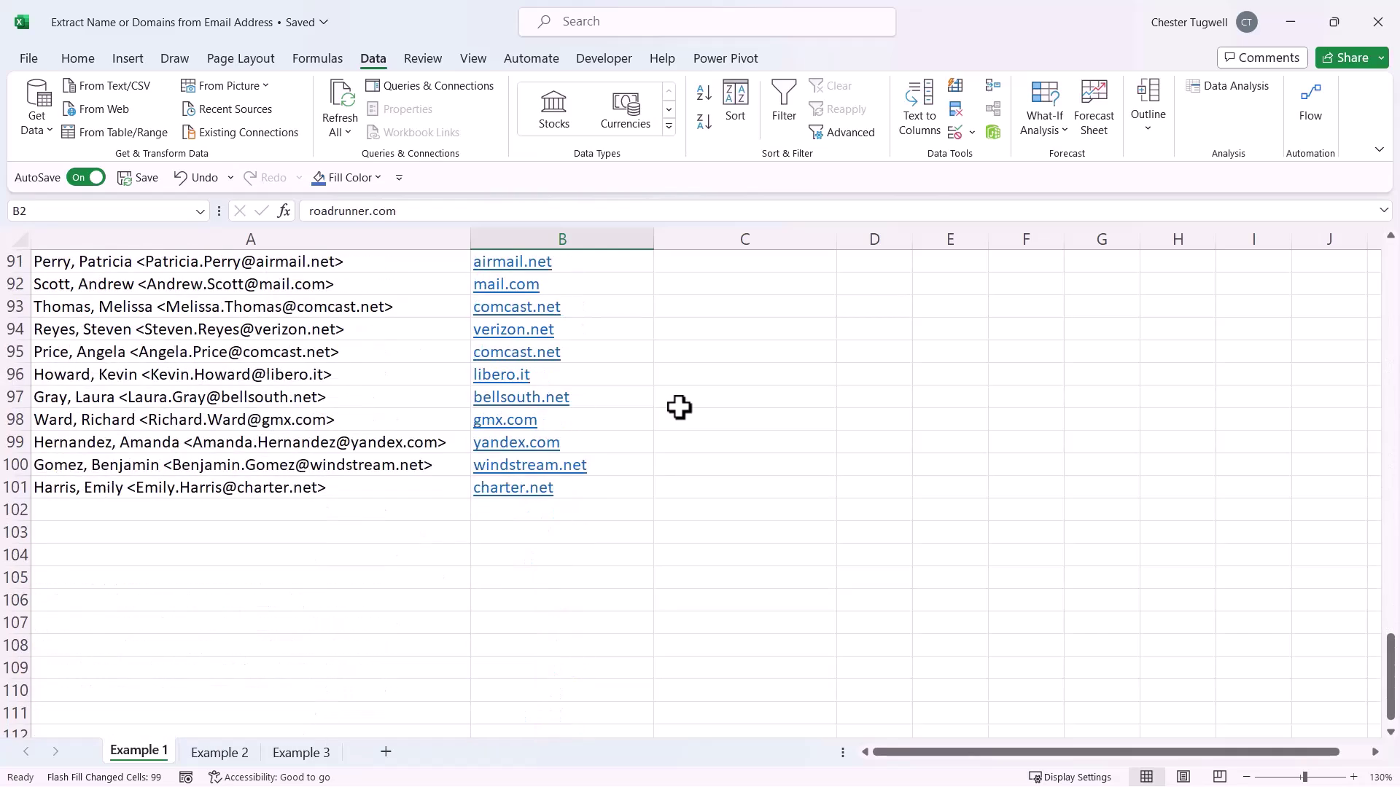
scroll(679, 408, "up", 20)
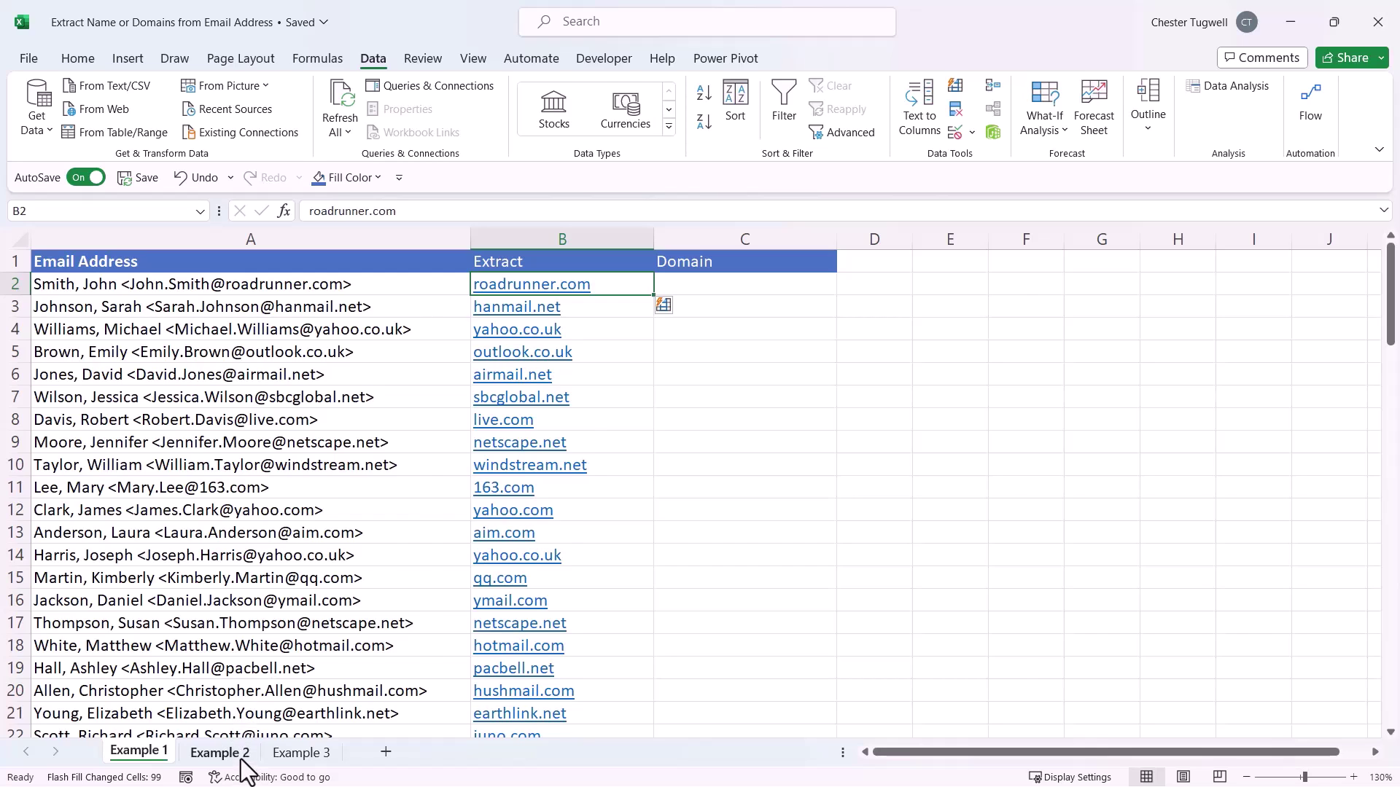
- On the Example 2 sheet, enter the dot-separated name from A2 into B2 and Flash Fill the Extract column
left_click(219, 752)
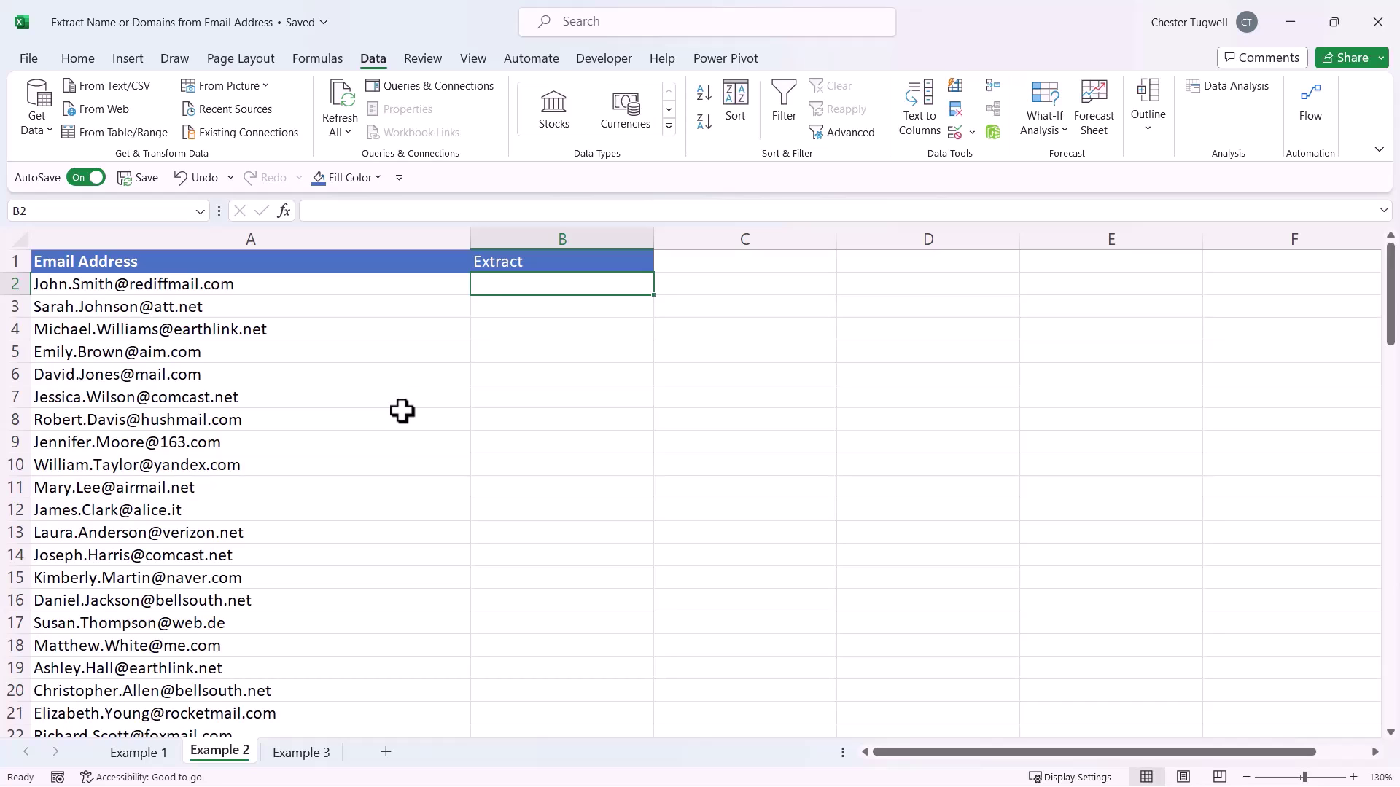
type("John.Smith")
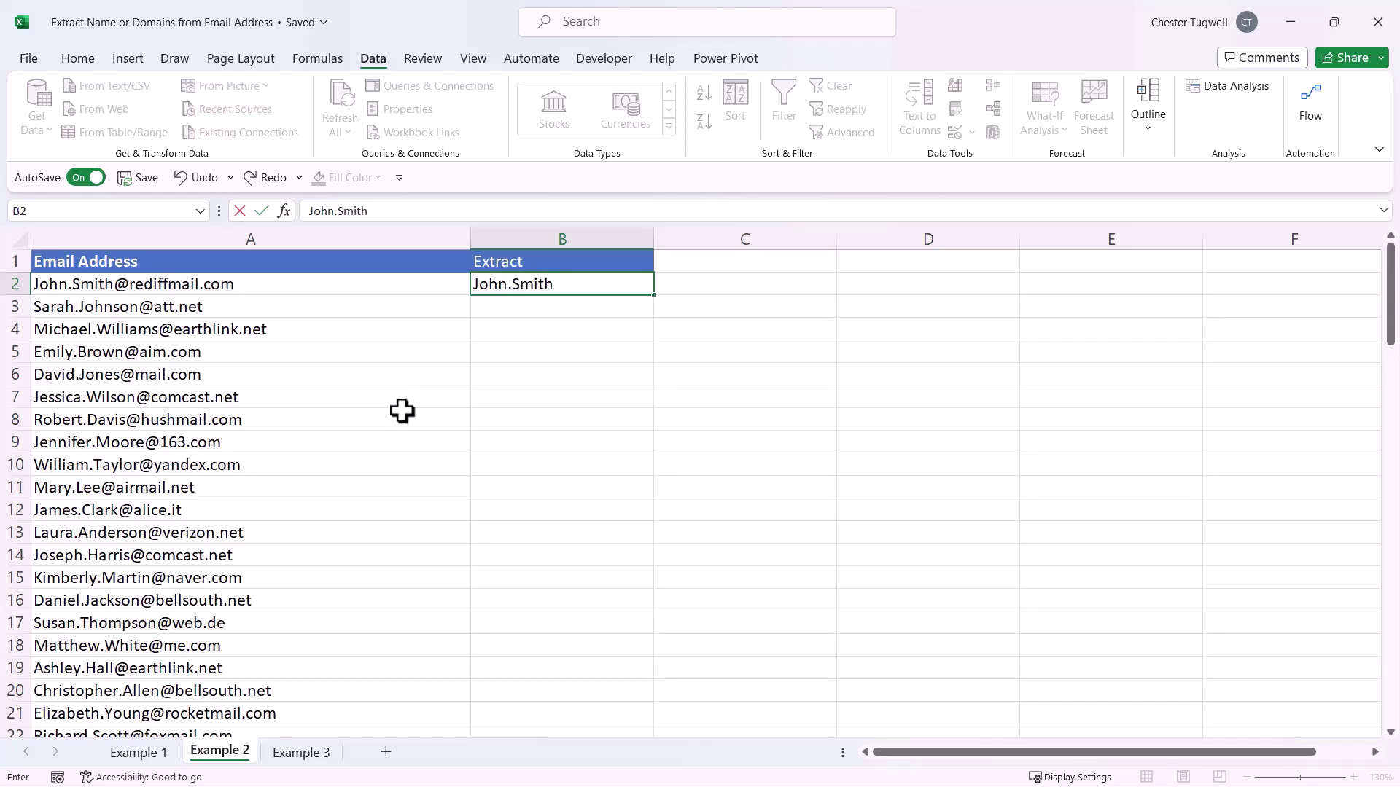
key("Return")
left_click(571, 292)
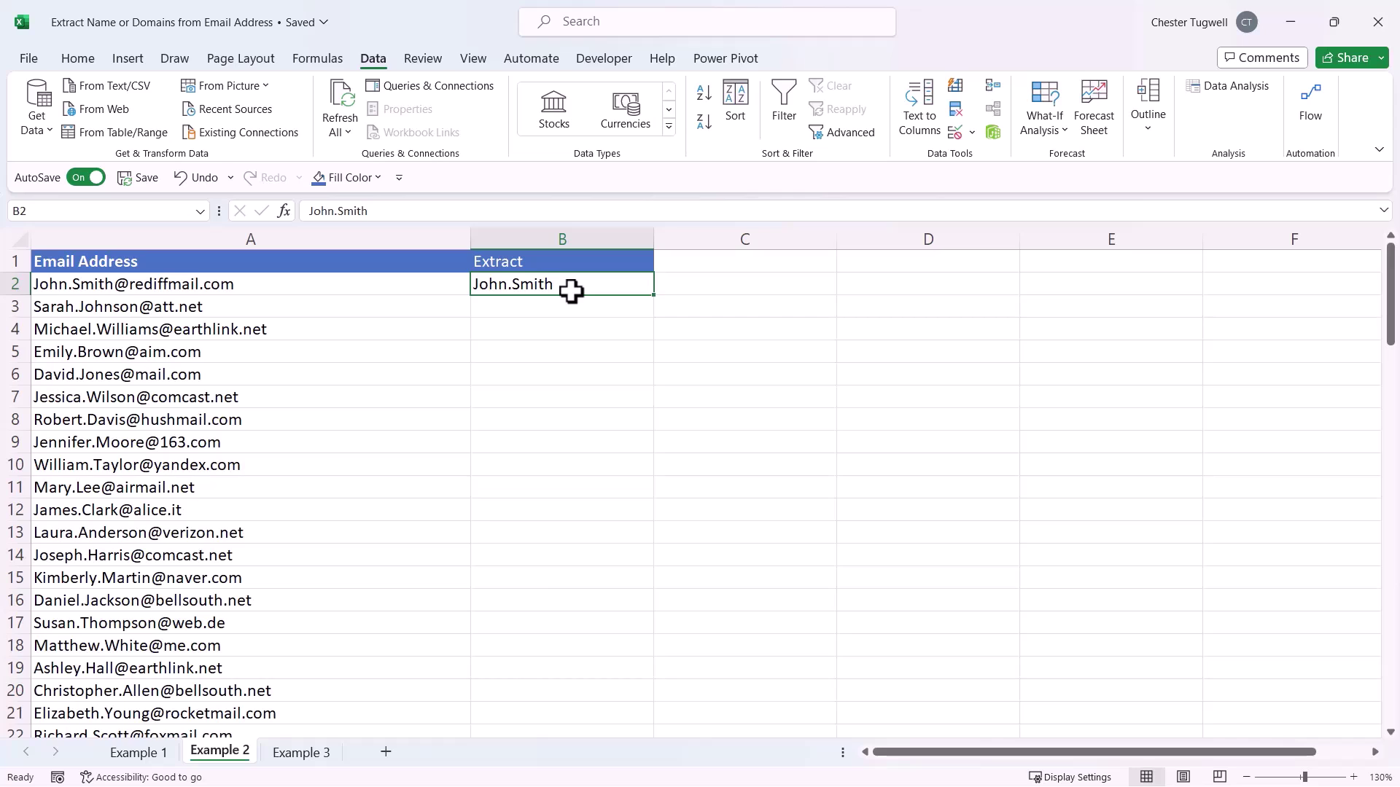
key("ctrl+e")
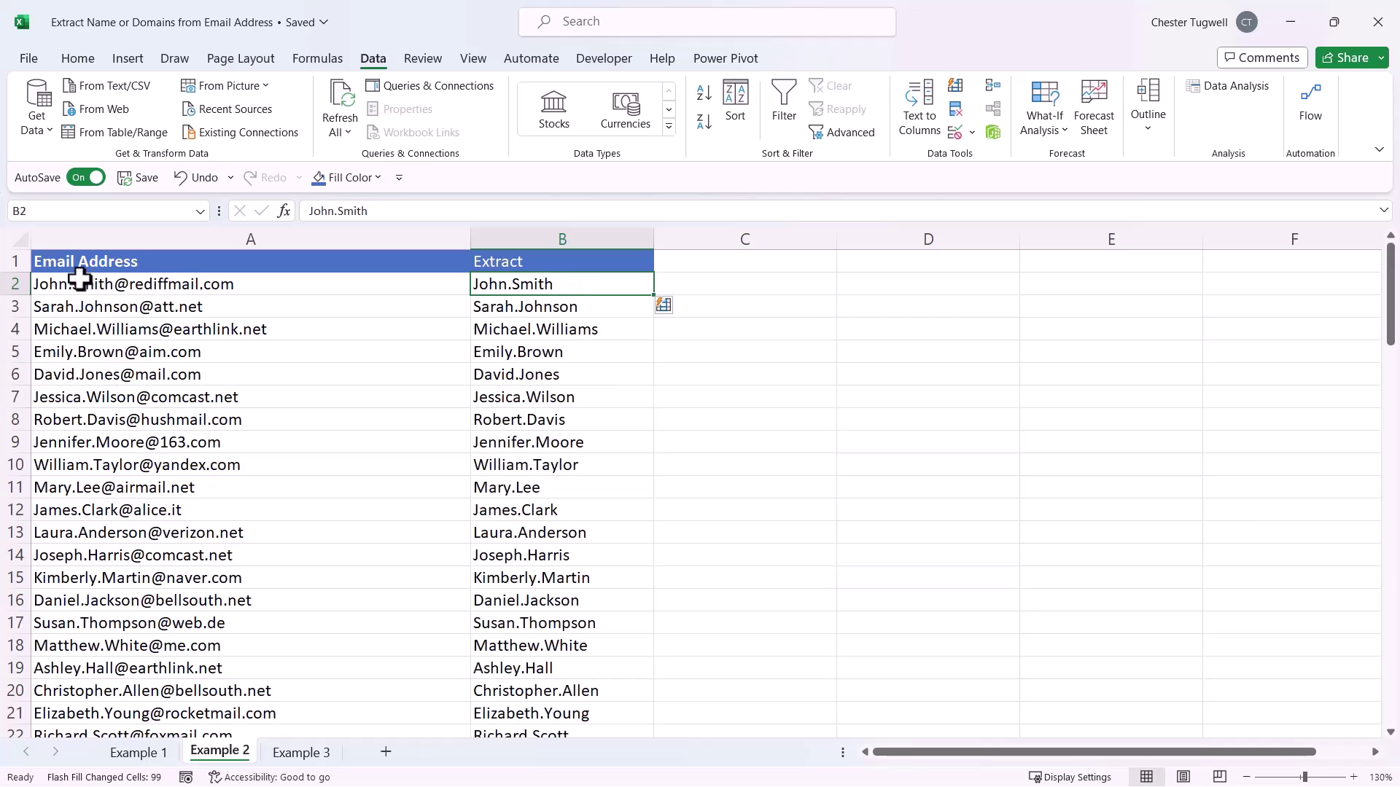
- Clear the extracted names from B2 down to the end of the Extract column
key("ctrl+shift+Down")
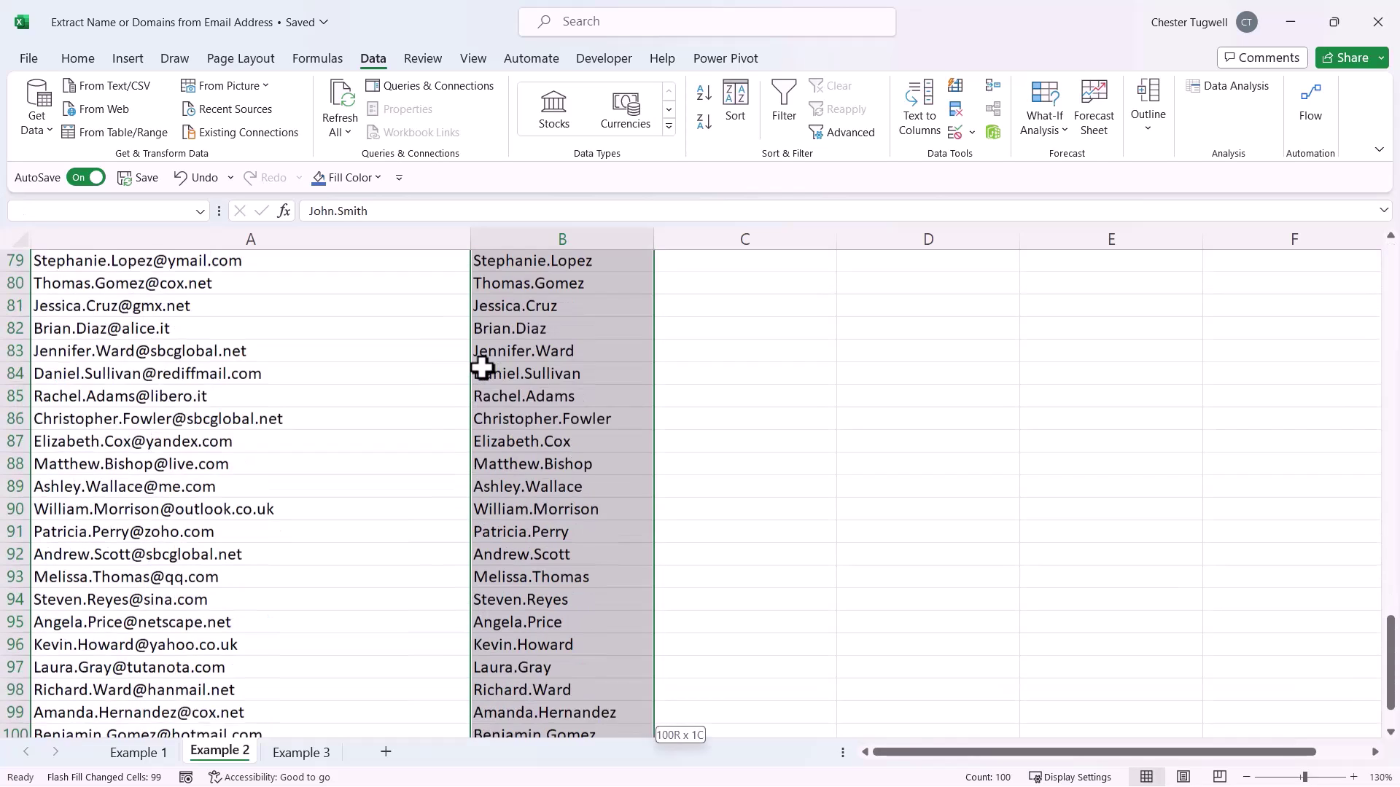
key("Delete")
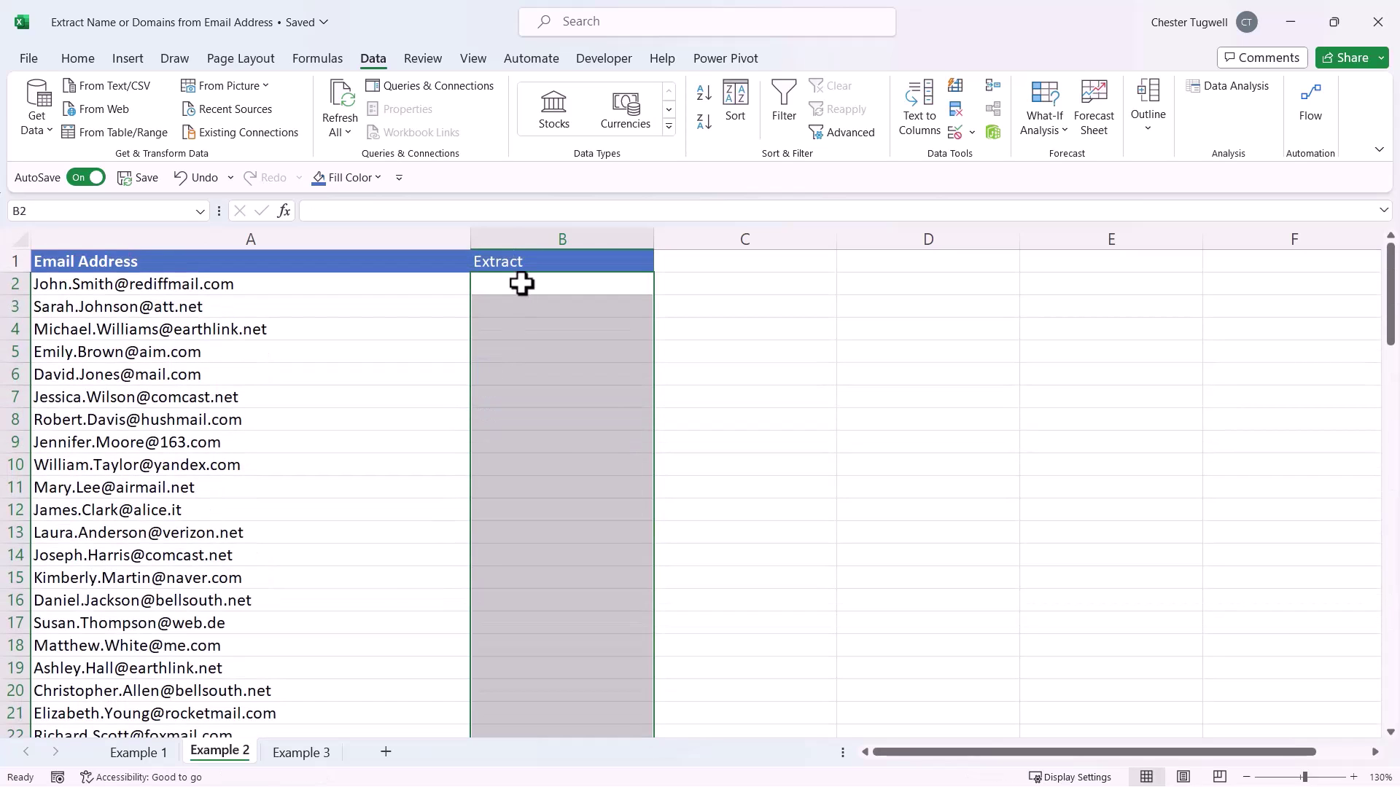
left_click(522, 285)
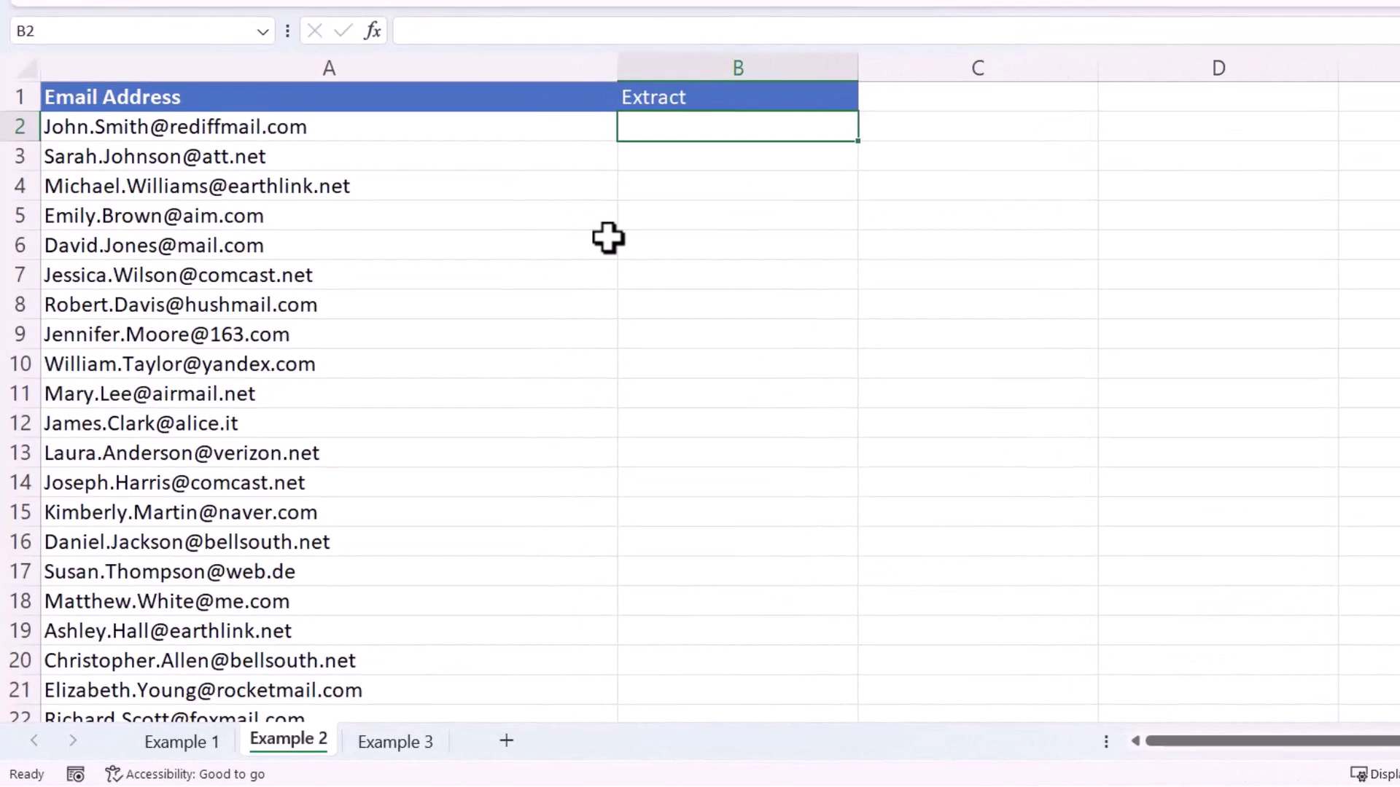
- Enter the formula =LEFT(A2,4) in cell B2 to extract the first name
type("=left(")
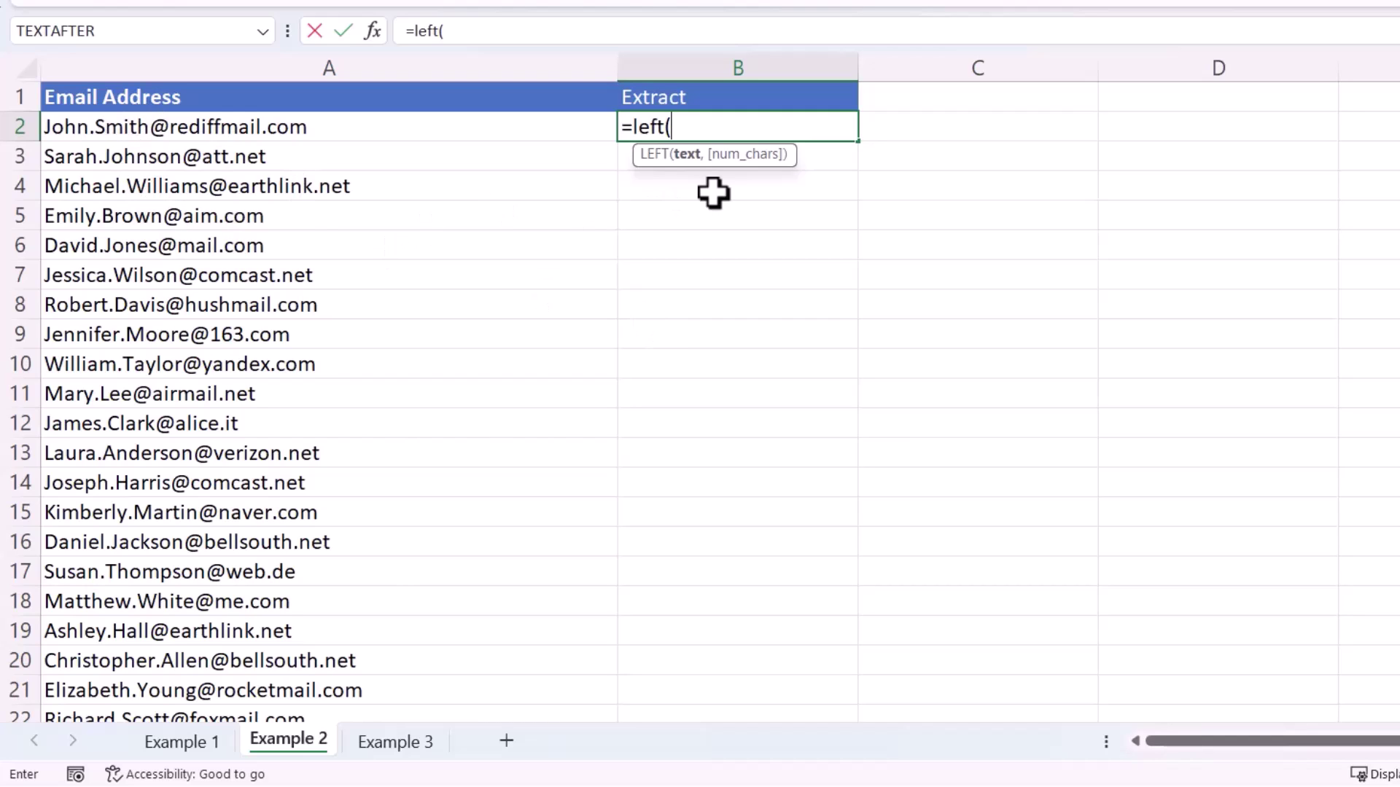
left_click(191, 129)
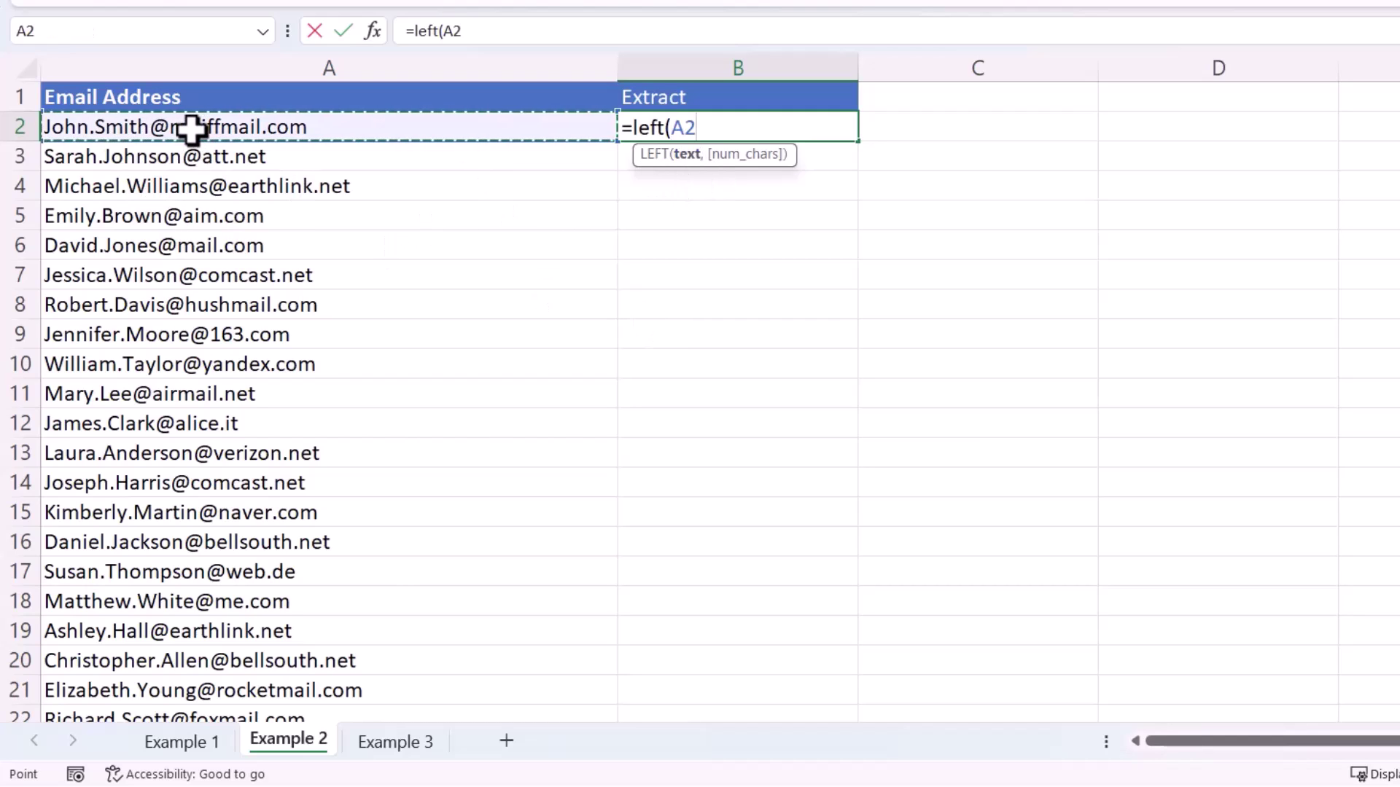
type(",")
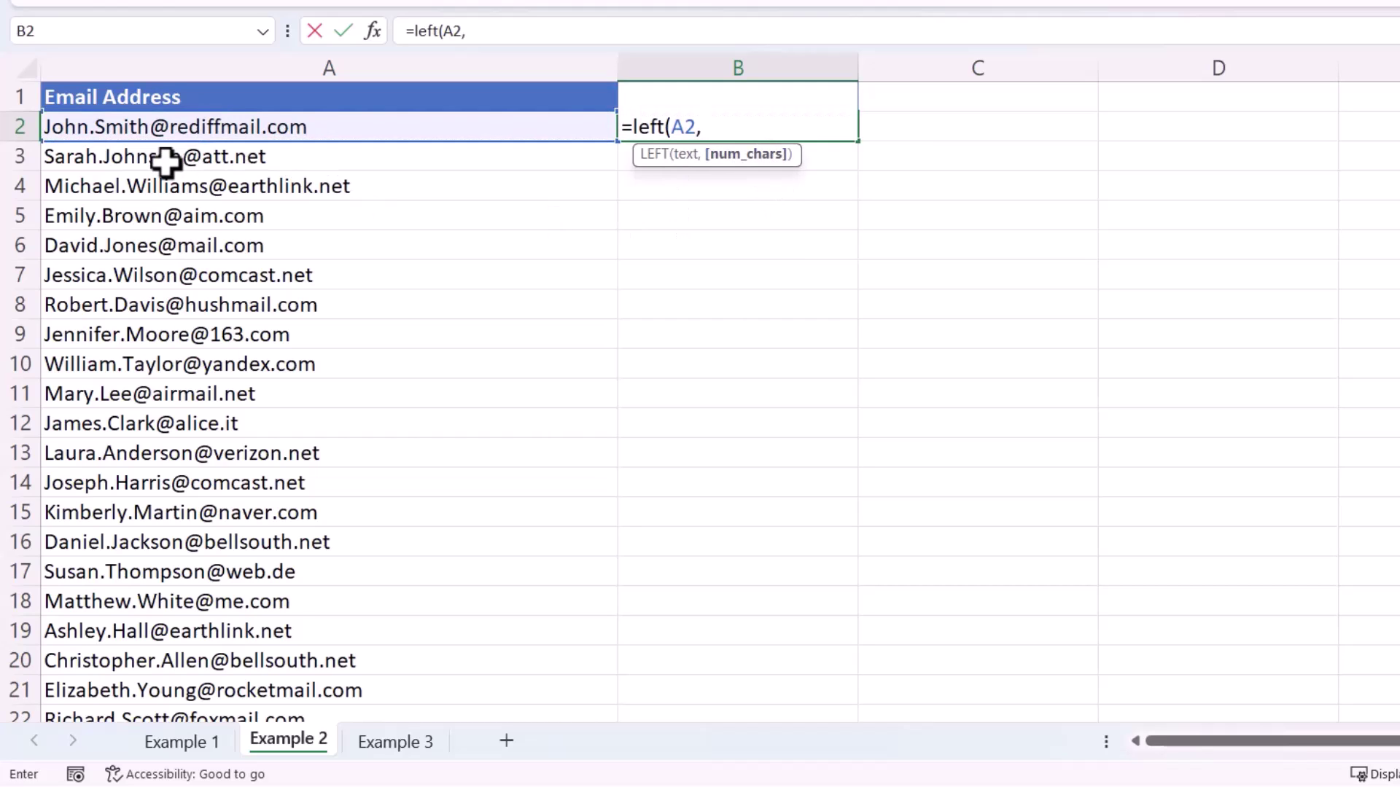
type("4)")
key("Return")
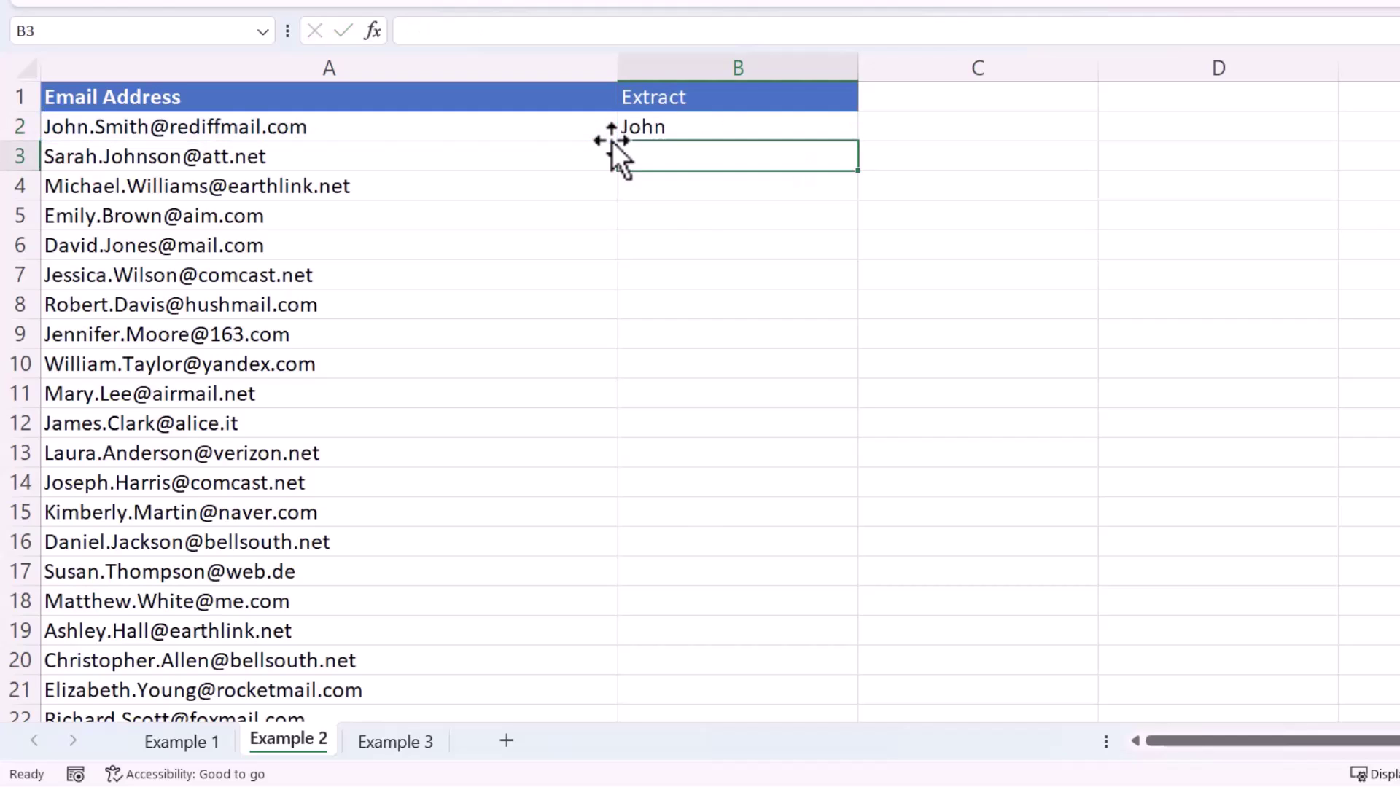
- Fill the LEFT formula from B2 down the Extract column, and undo the fill
left_click(711, 124)
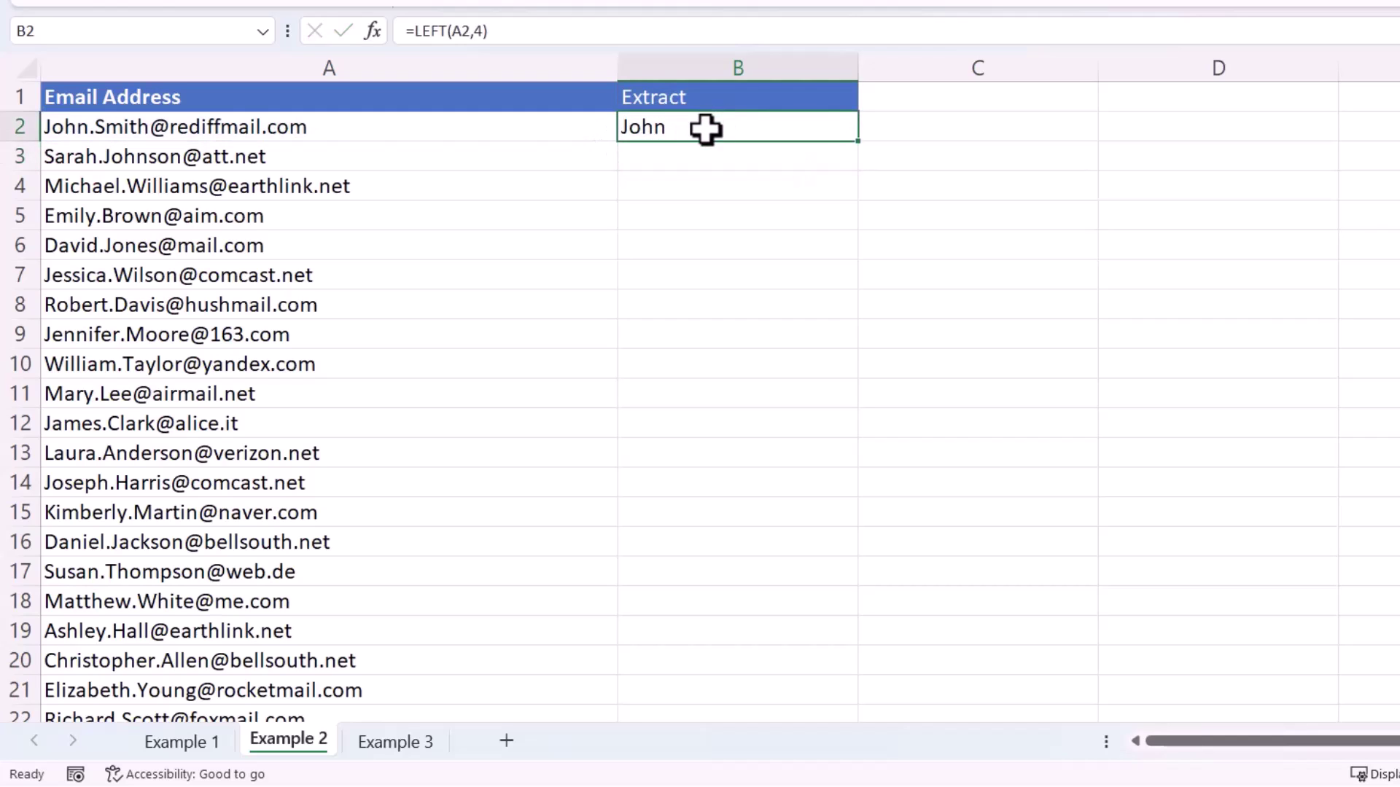
double_click(860, 141)
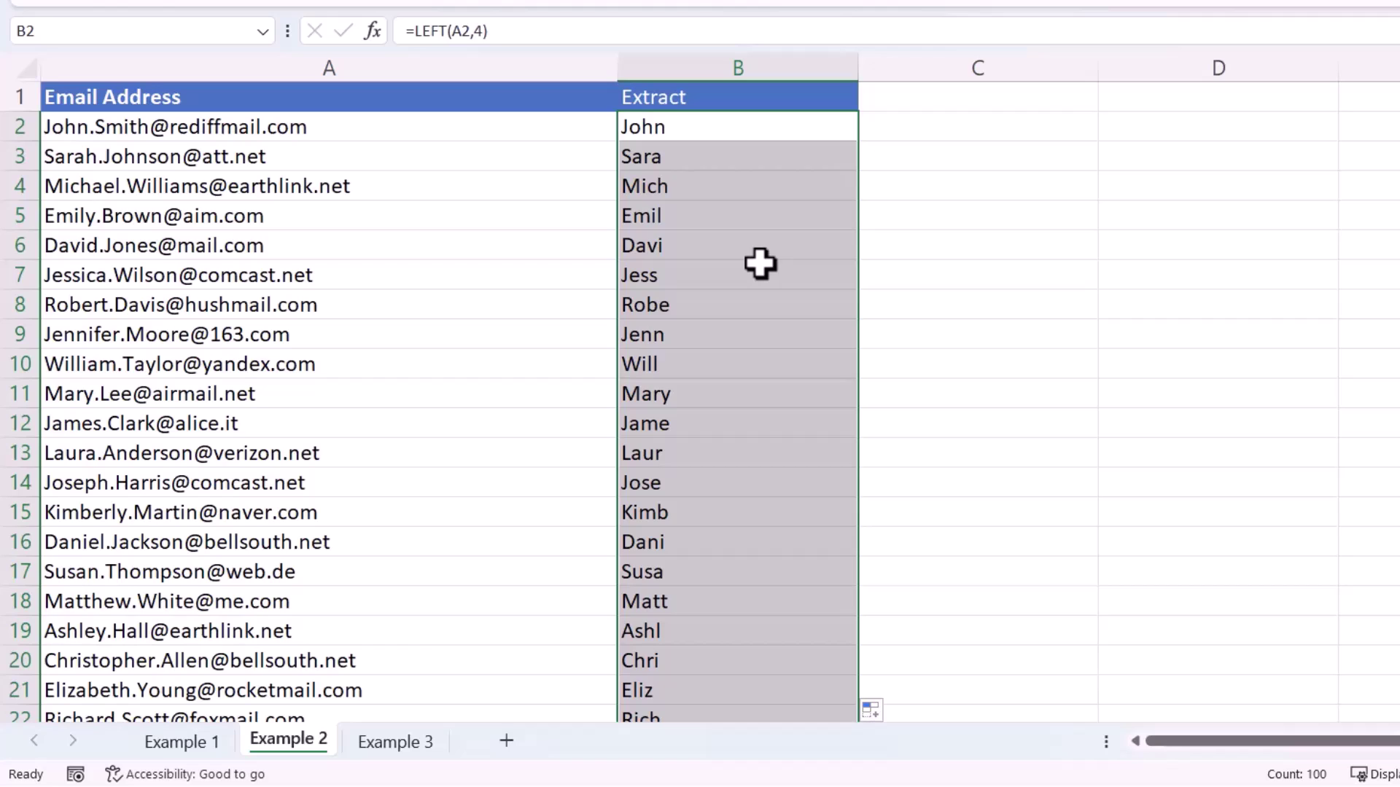
key("ctrl+z")
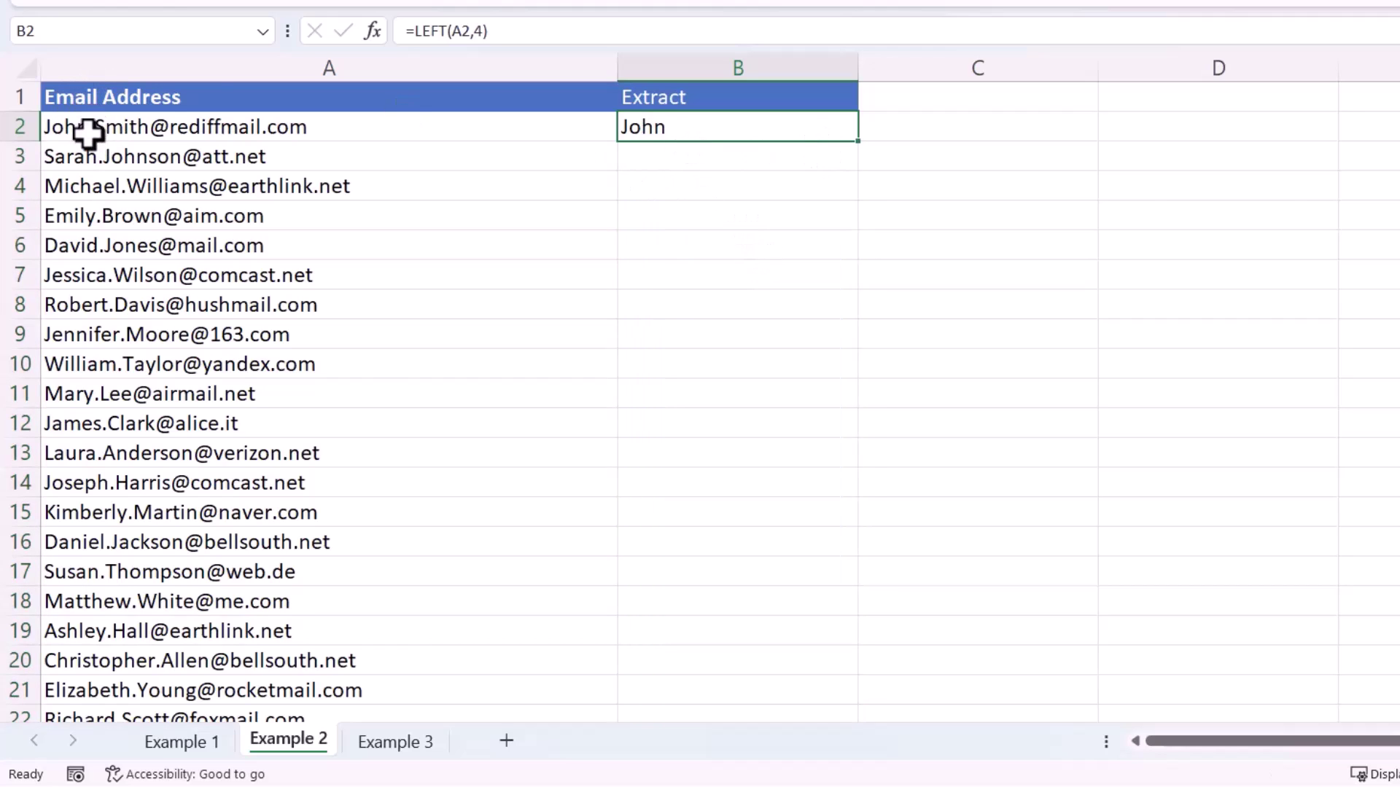
- Enter the formula =FIND(".",A2) in cell C2 to locate the dot in the email address
left_click(936, 138)
type("=find(\".")
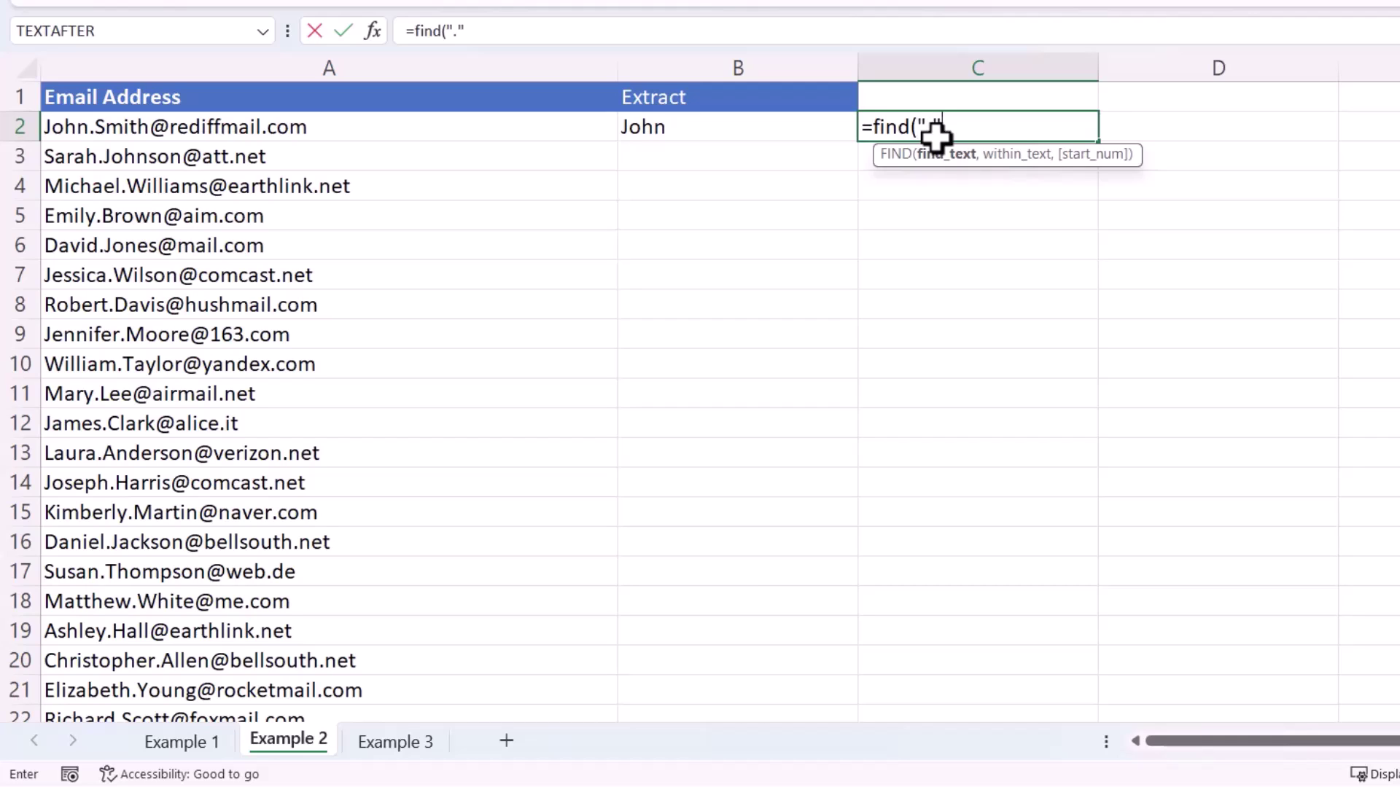
type("\",")
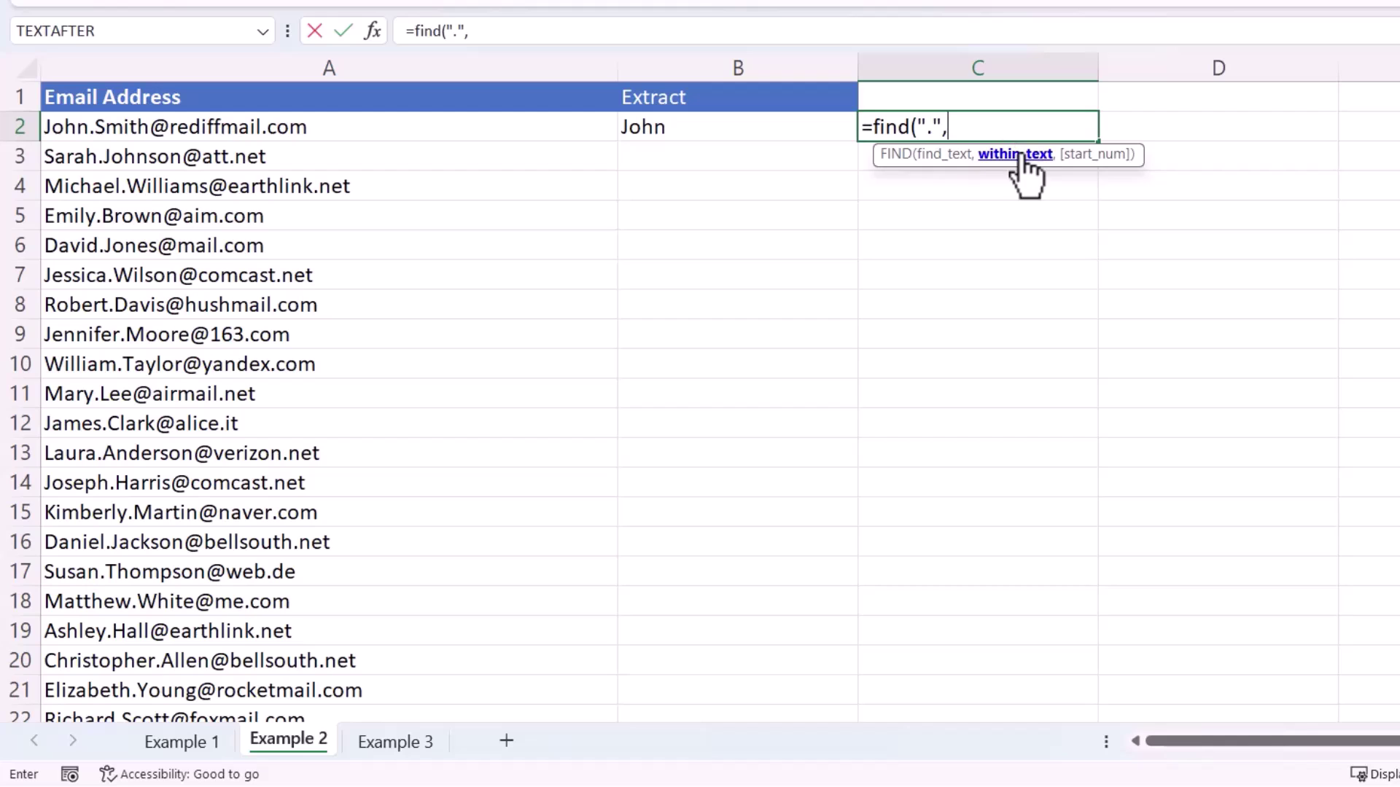
left_click(87, 128)
type(")")
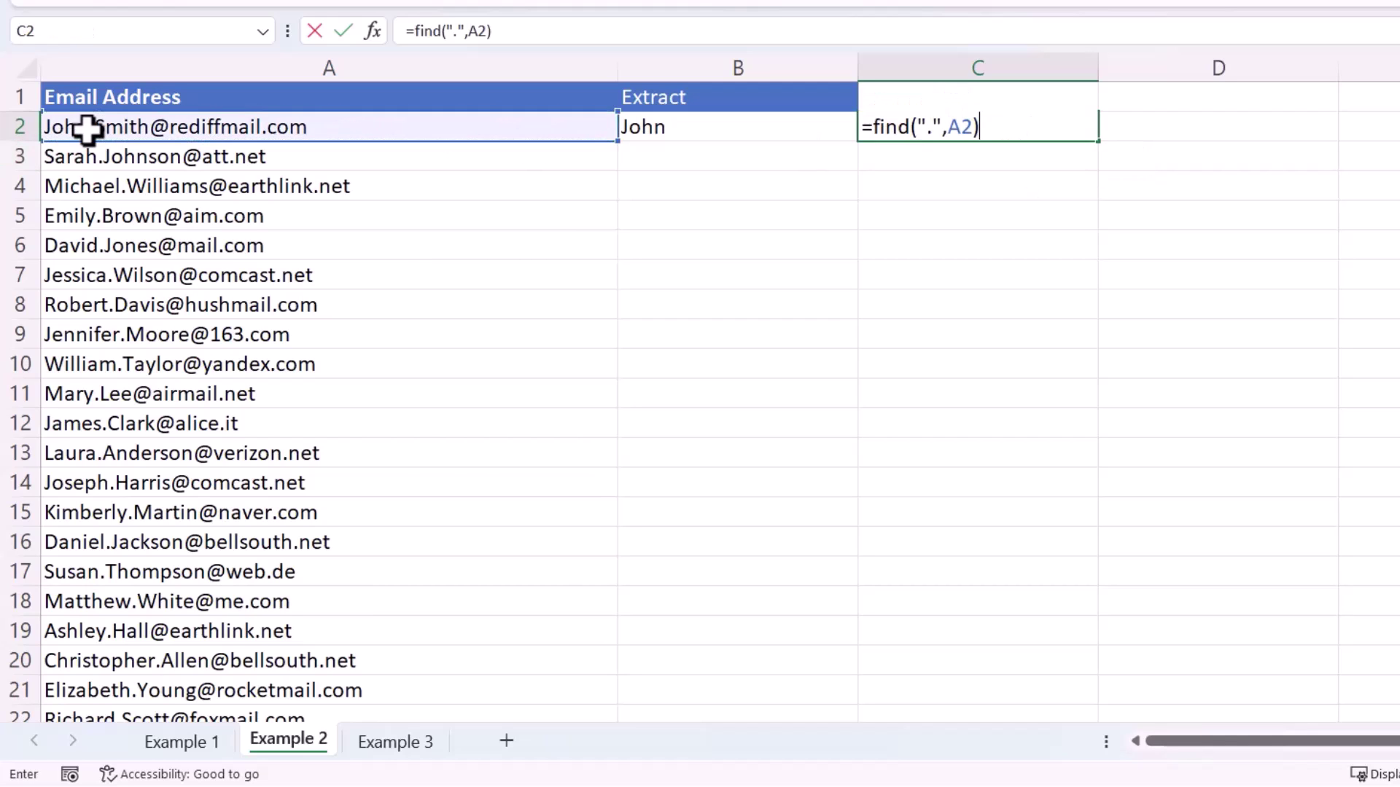
key("Return")
- Subtract 1 from the result of the FIND formula in cell C2
left_click(1035, 117)
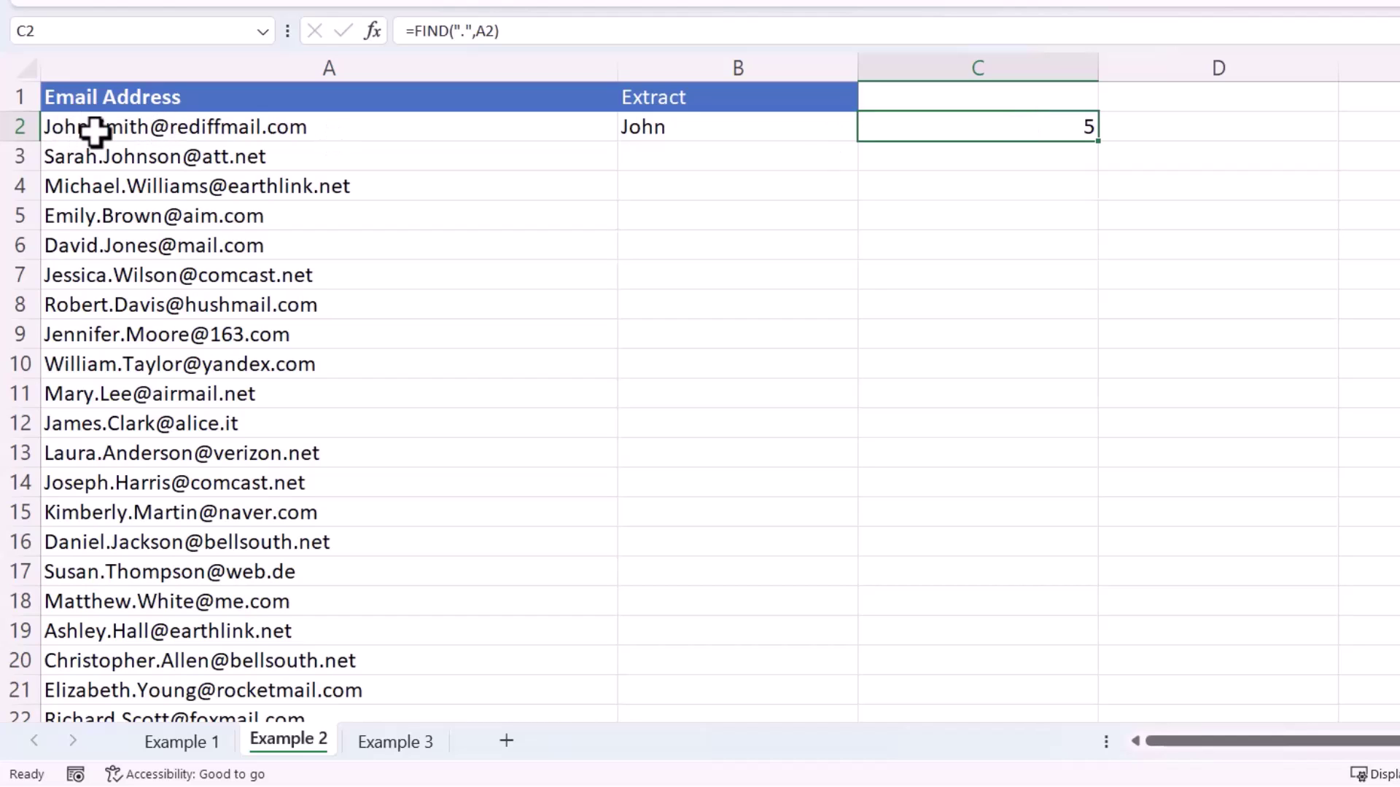
double_click(1031, 125)
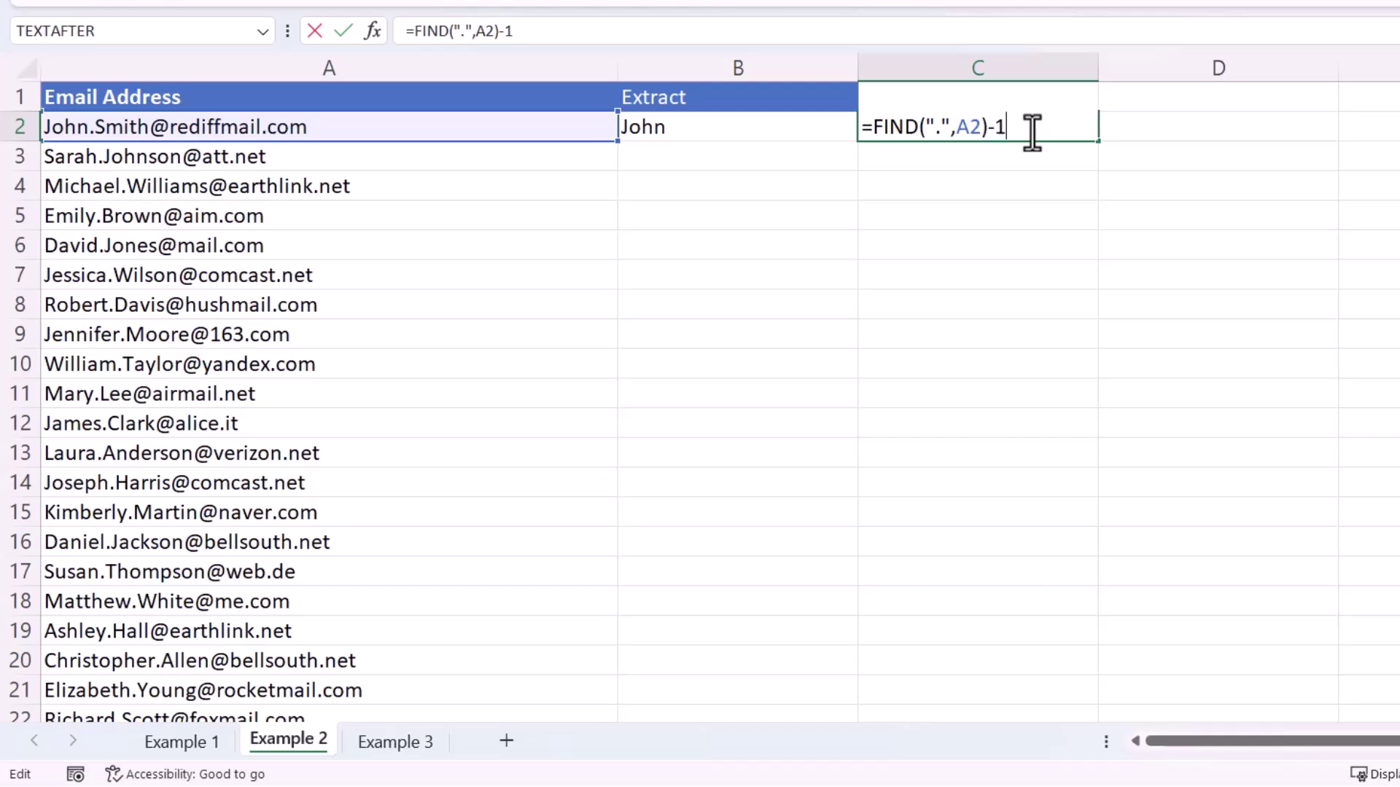
key("Return")
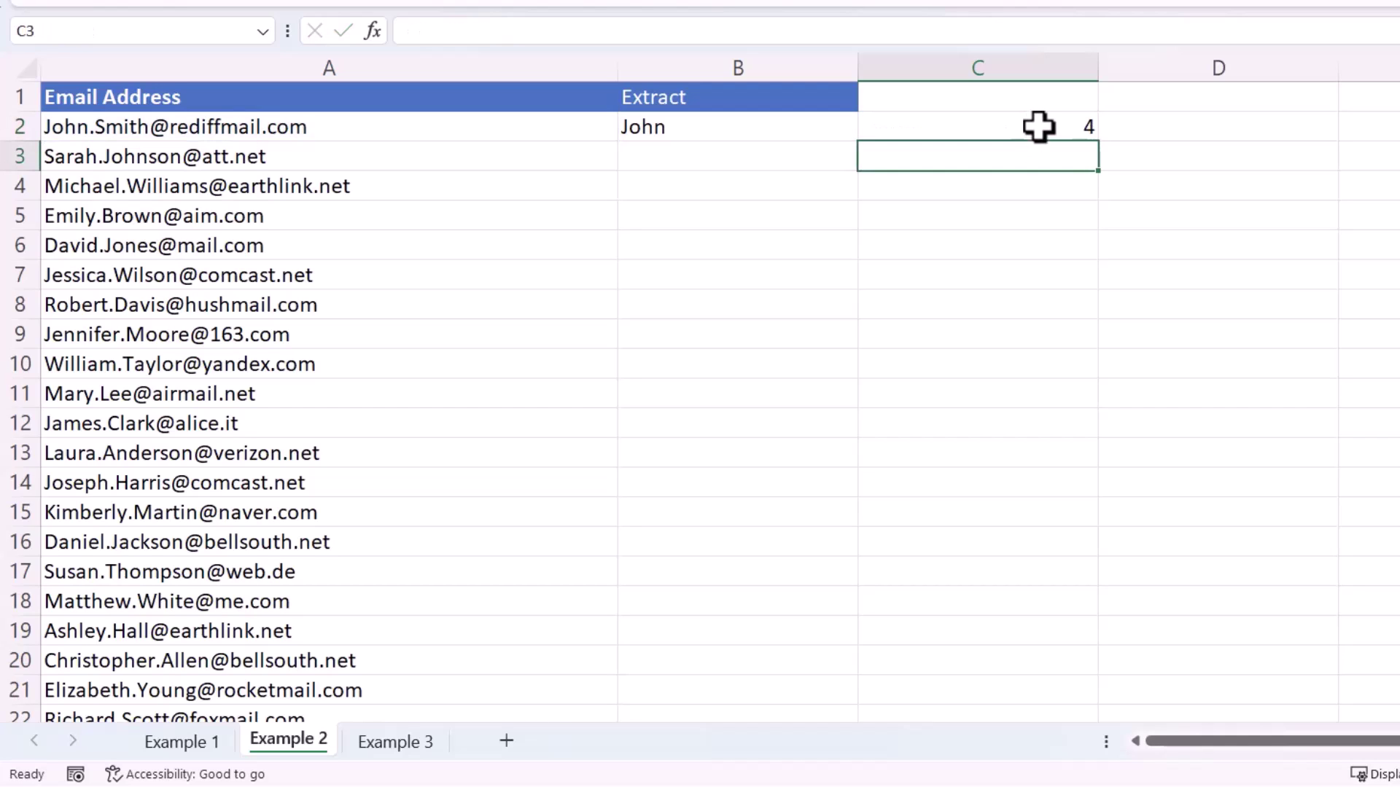
- Copy FIND(".",A2)-1 from C2 and substitute it for the 4 in B2's LEFT formula
left_click(1036, 125)
left_click_drag(545, 33, 408, 32)
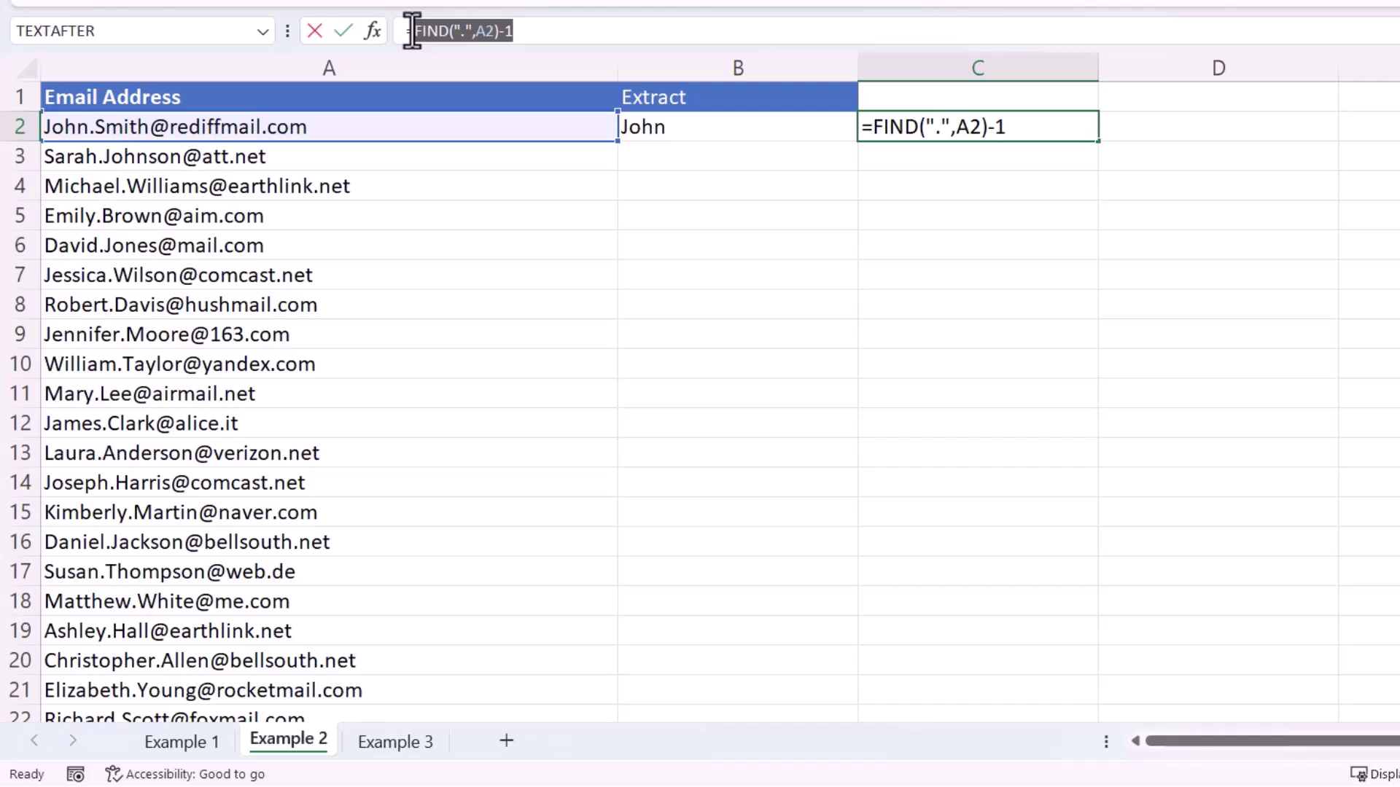
key("Return")
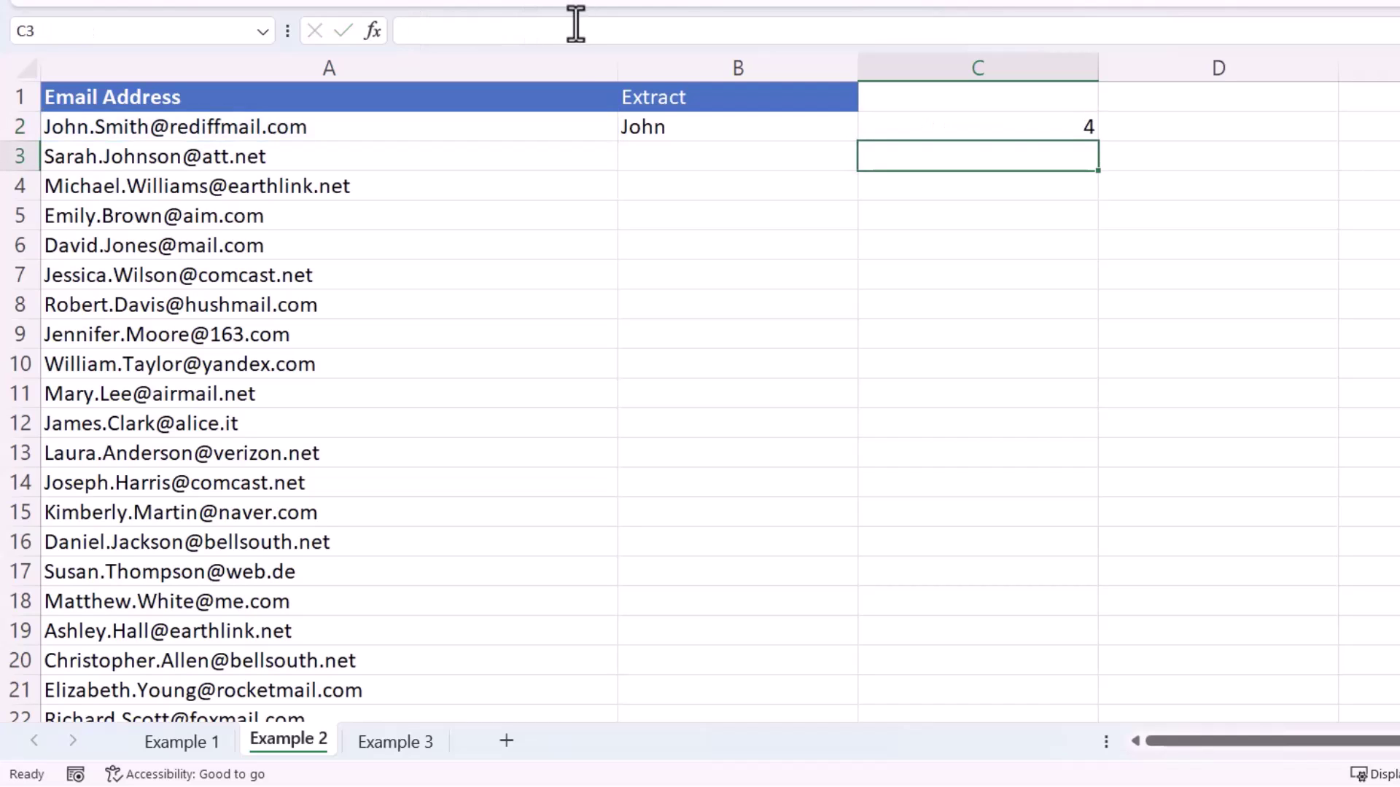
left_click(711, 140)
double_click(718, 127)
double_click(721, 126)
key("ctrl+v")
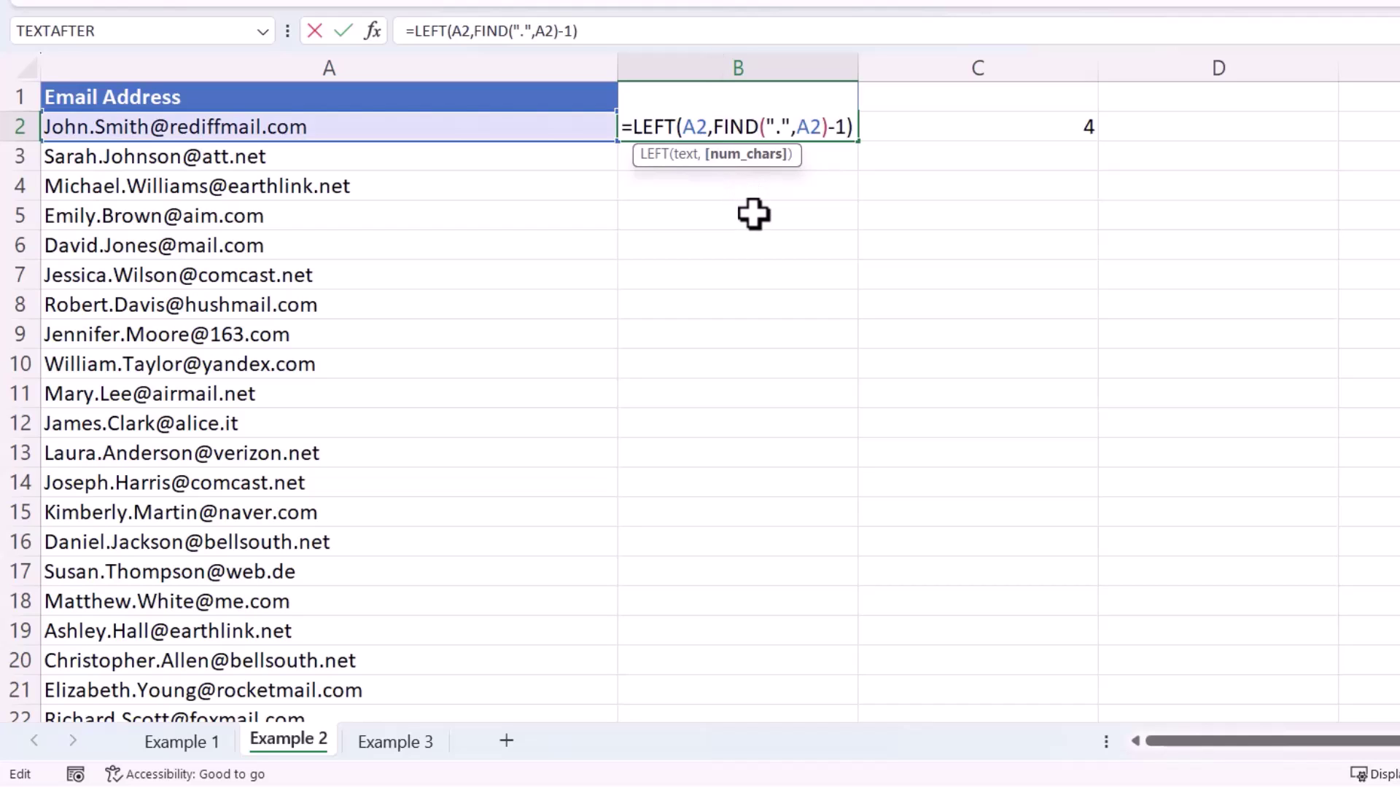
key("Return")
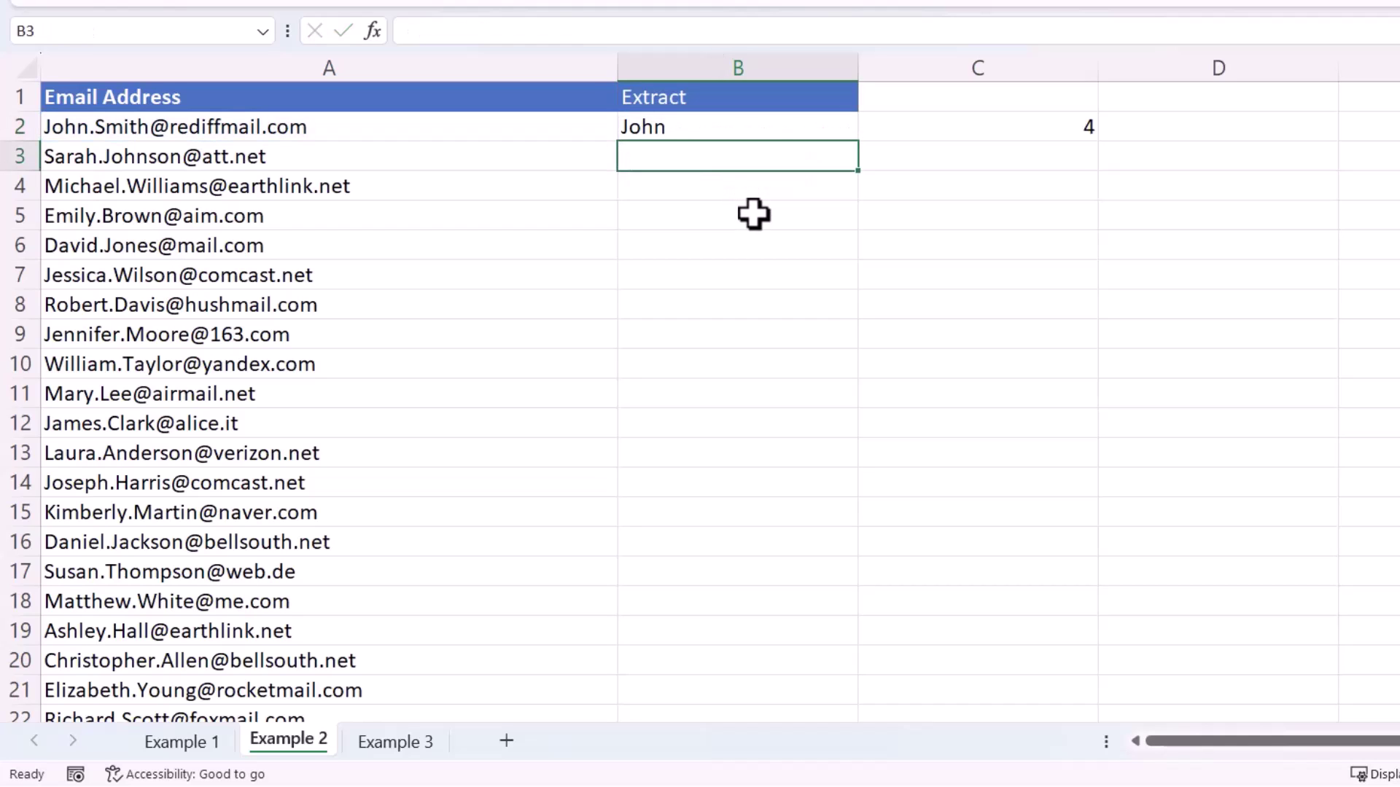
- Fill the B2 formula down the Extract column and delete the helper formula from C2
left_click(808, 135)
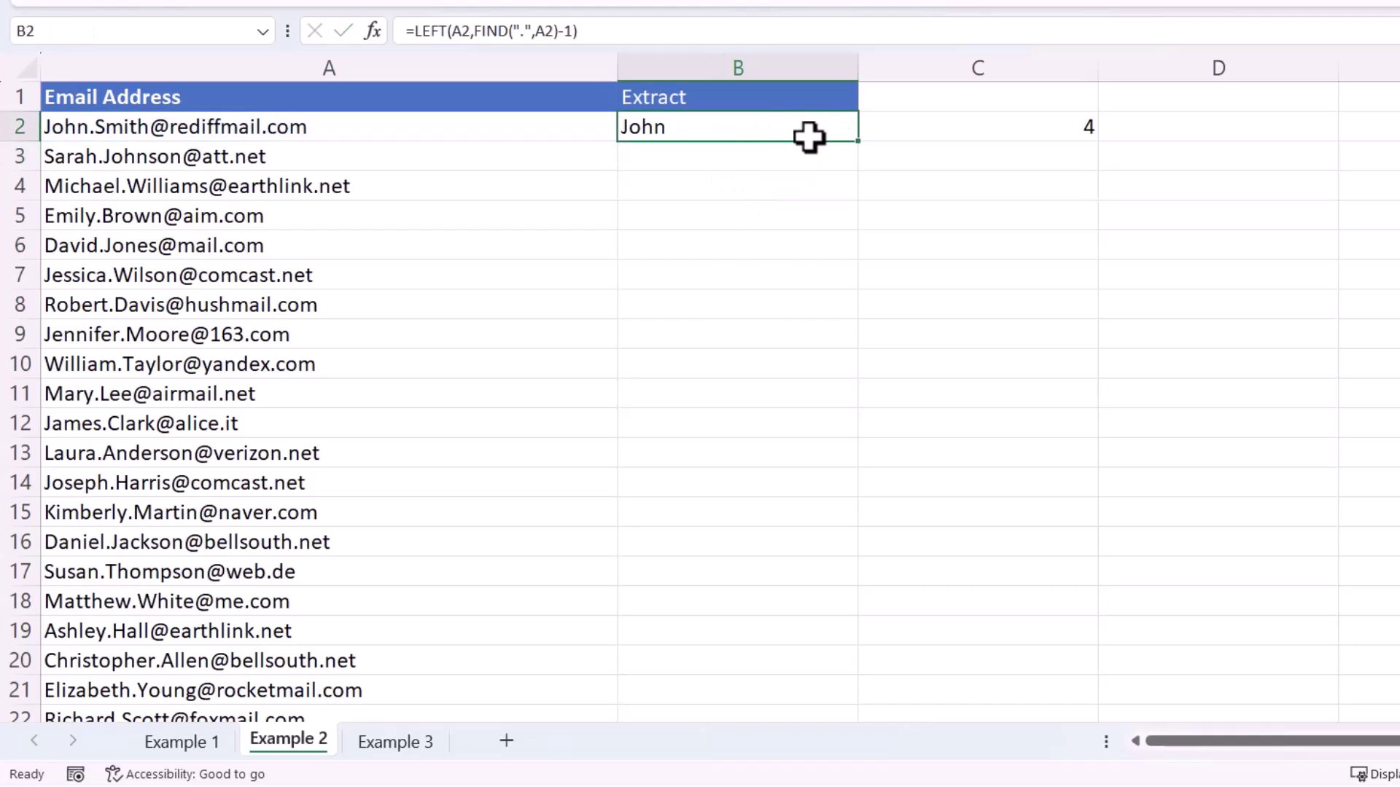
double_click(858, 140)
left_click(959, 117)
key("ctrl+shift+Down")
key("Delete")
- Enter =TEXTBEFORE(A2,".") in cell C2 and fill the formula down column C
left_click(959, 117)
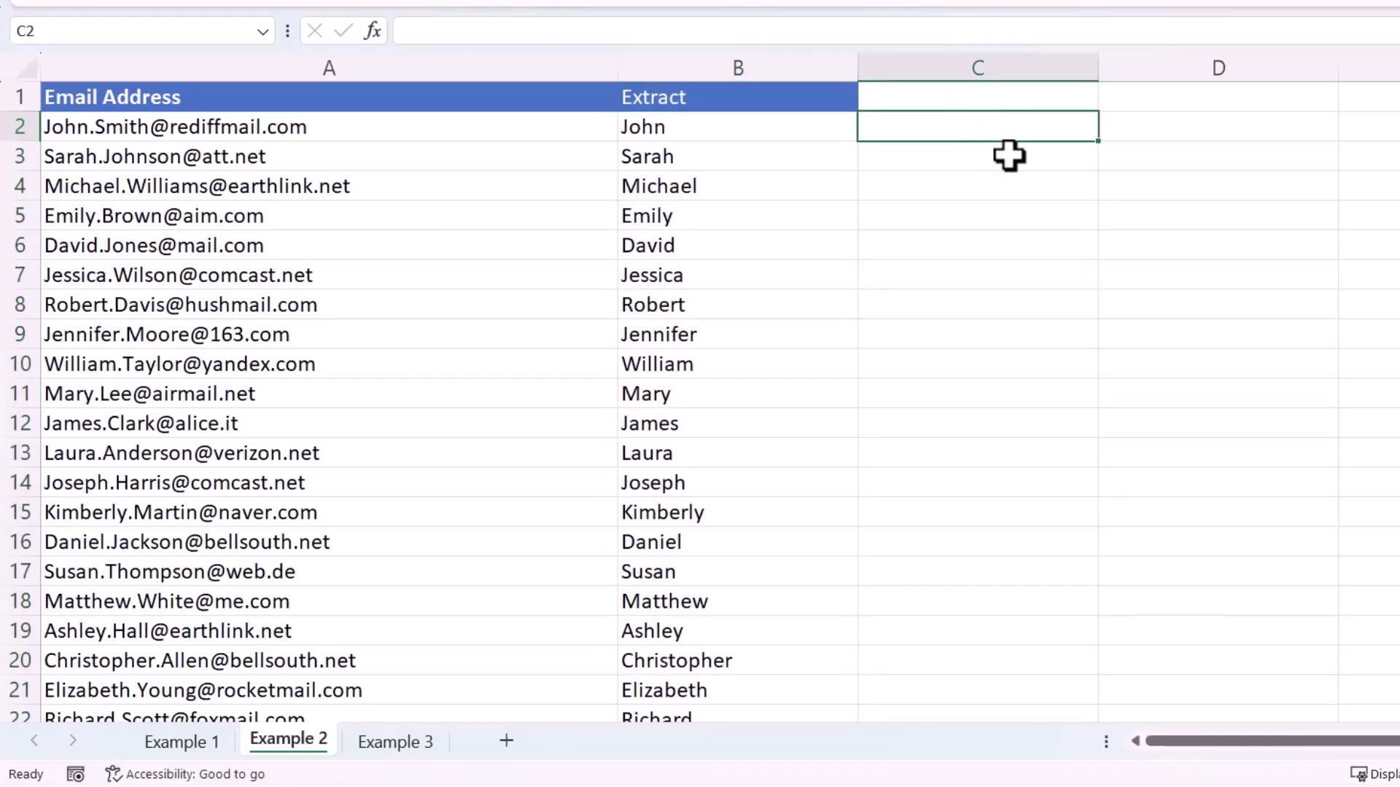
type("=t")
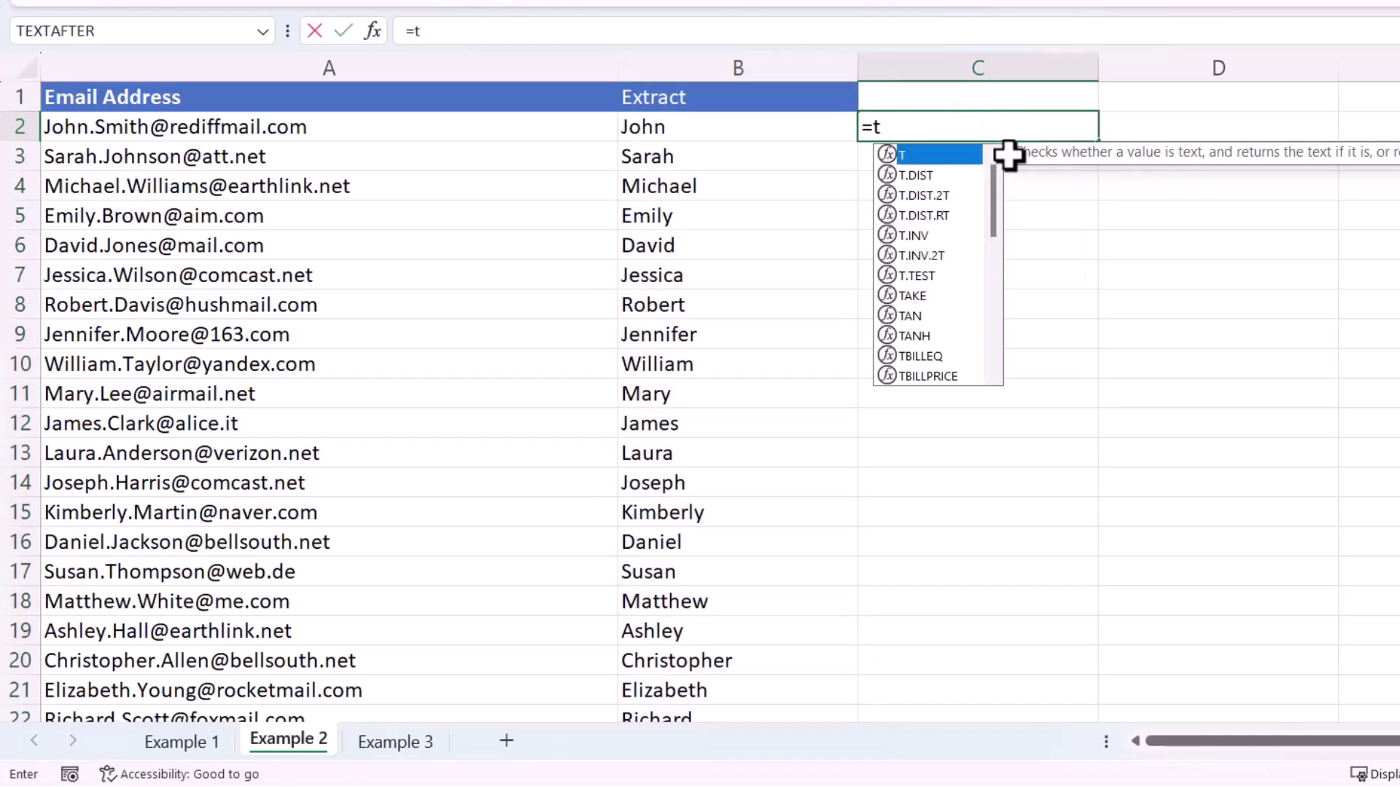
type("ext")
left_click(964, 194)
key("Tab")
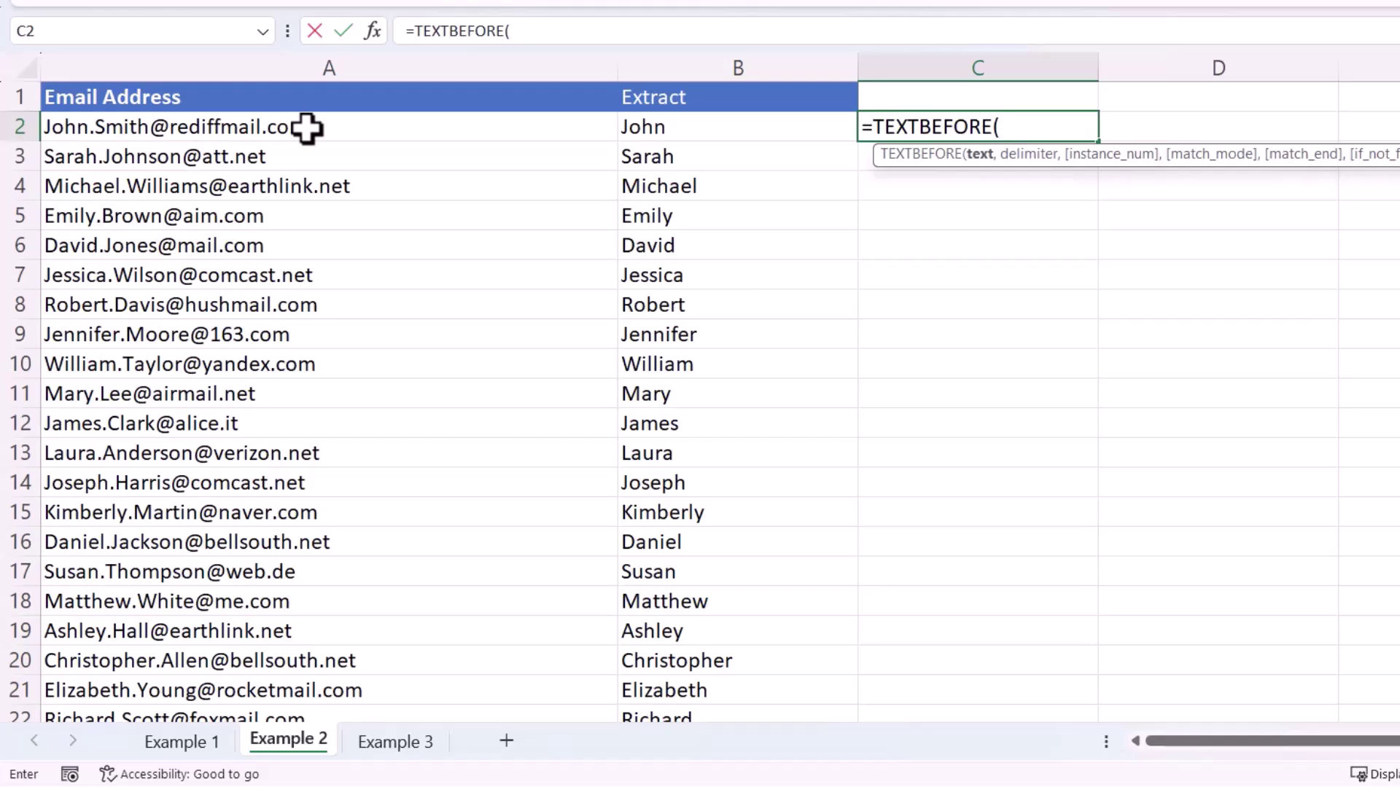
left_click(306, 128)
type(",")
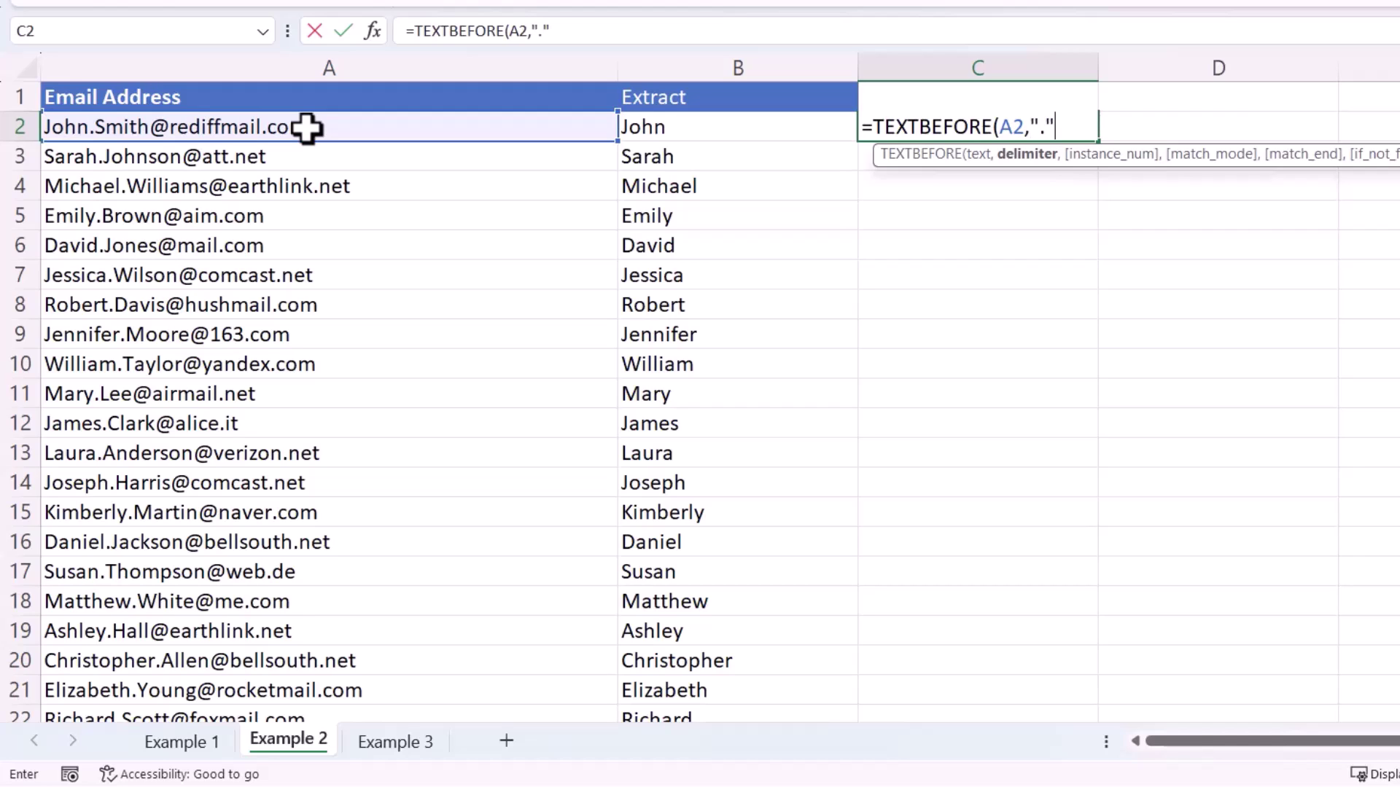
type("\".\"")
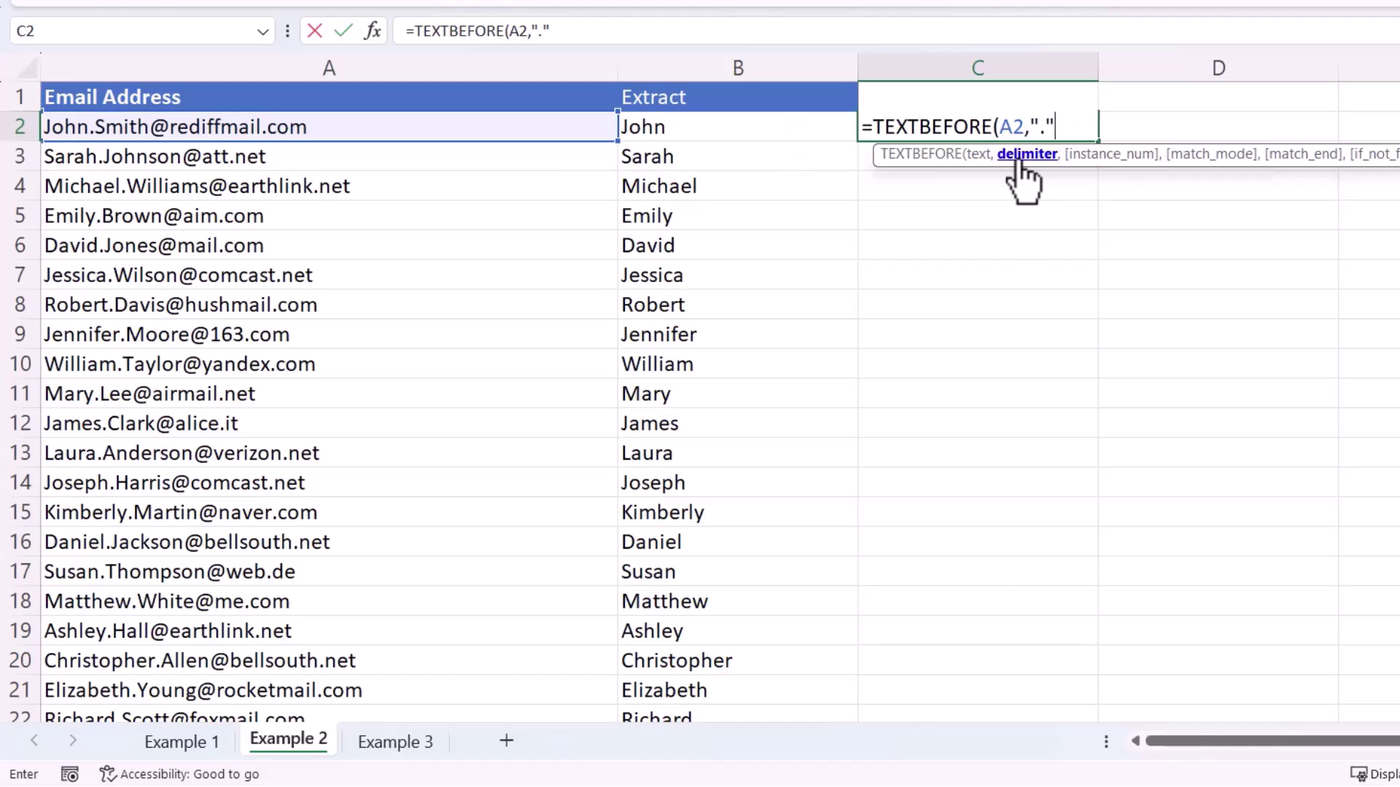
type(")")
key("Return")
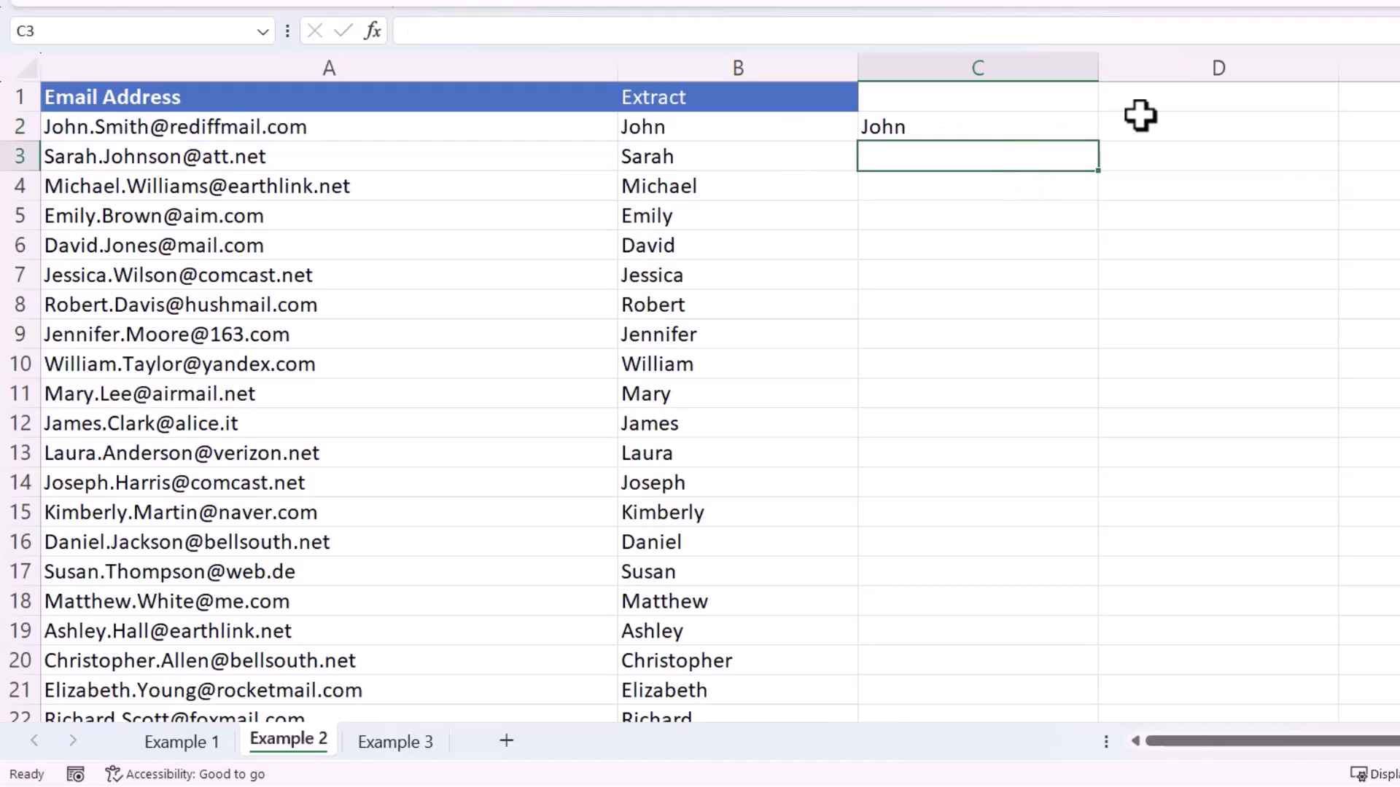
left_click(1059, 133)
double_click(1098, 142)
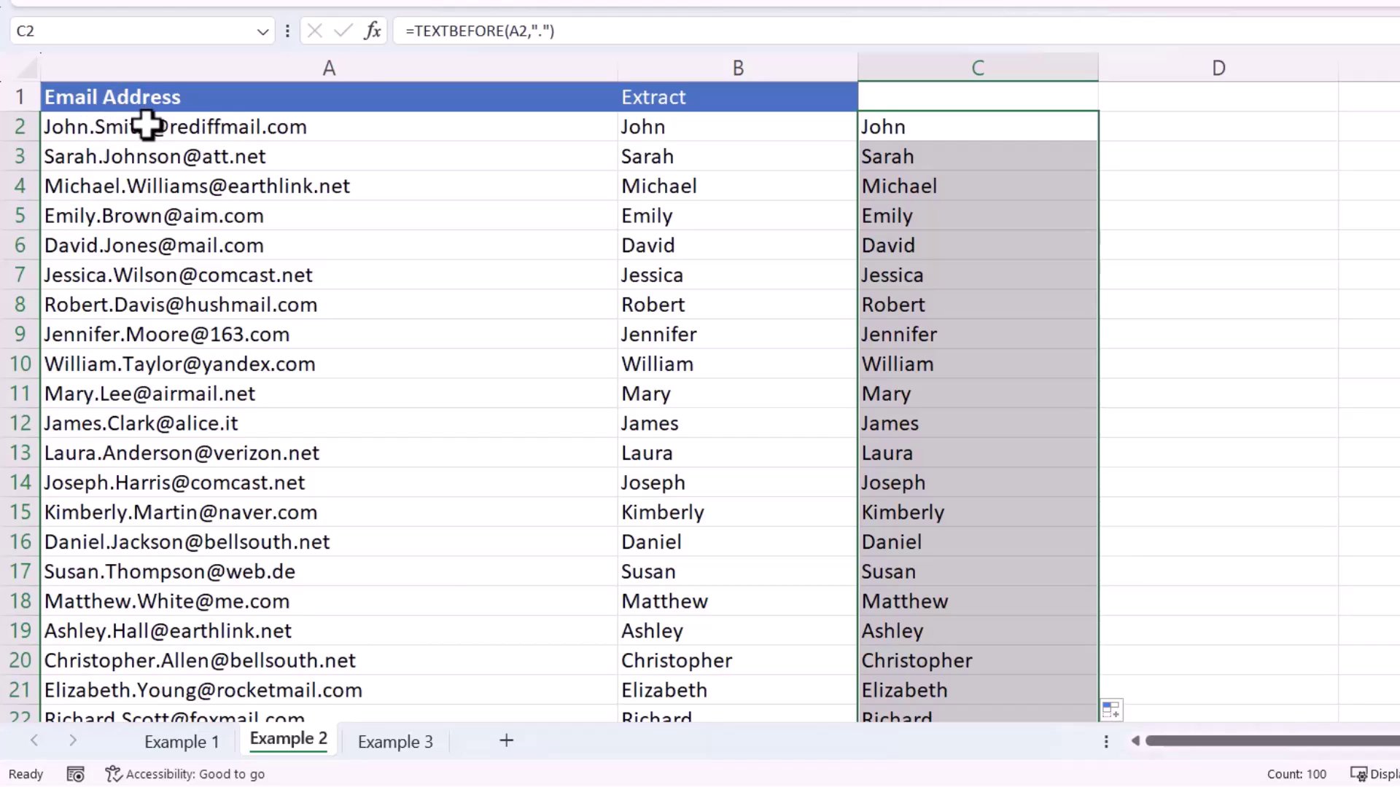
- Enter the formula =LEFT(A2,FIND("@",A2)) in cell D2
left_click(1174, 132)
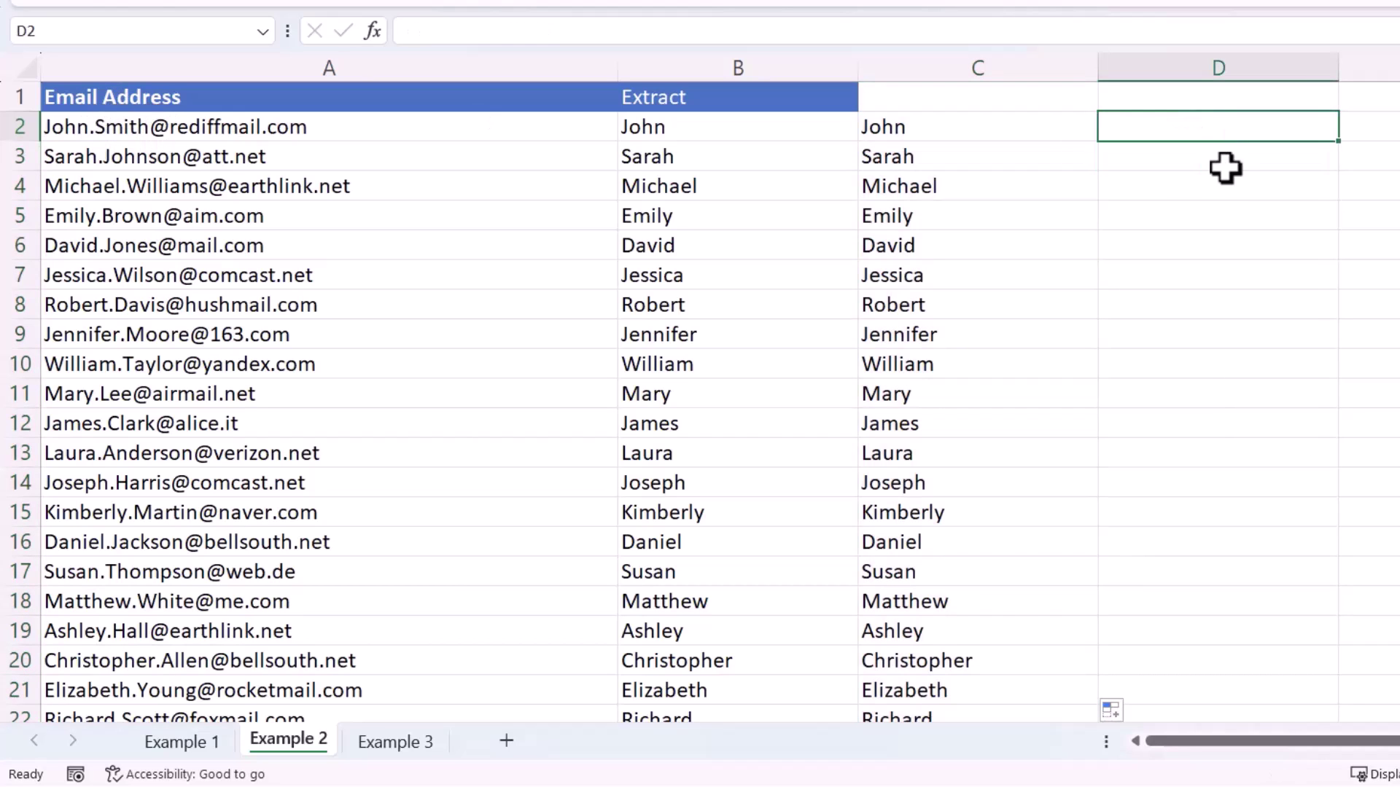
type("=lef")
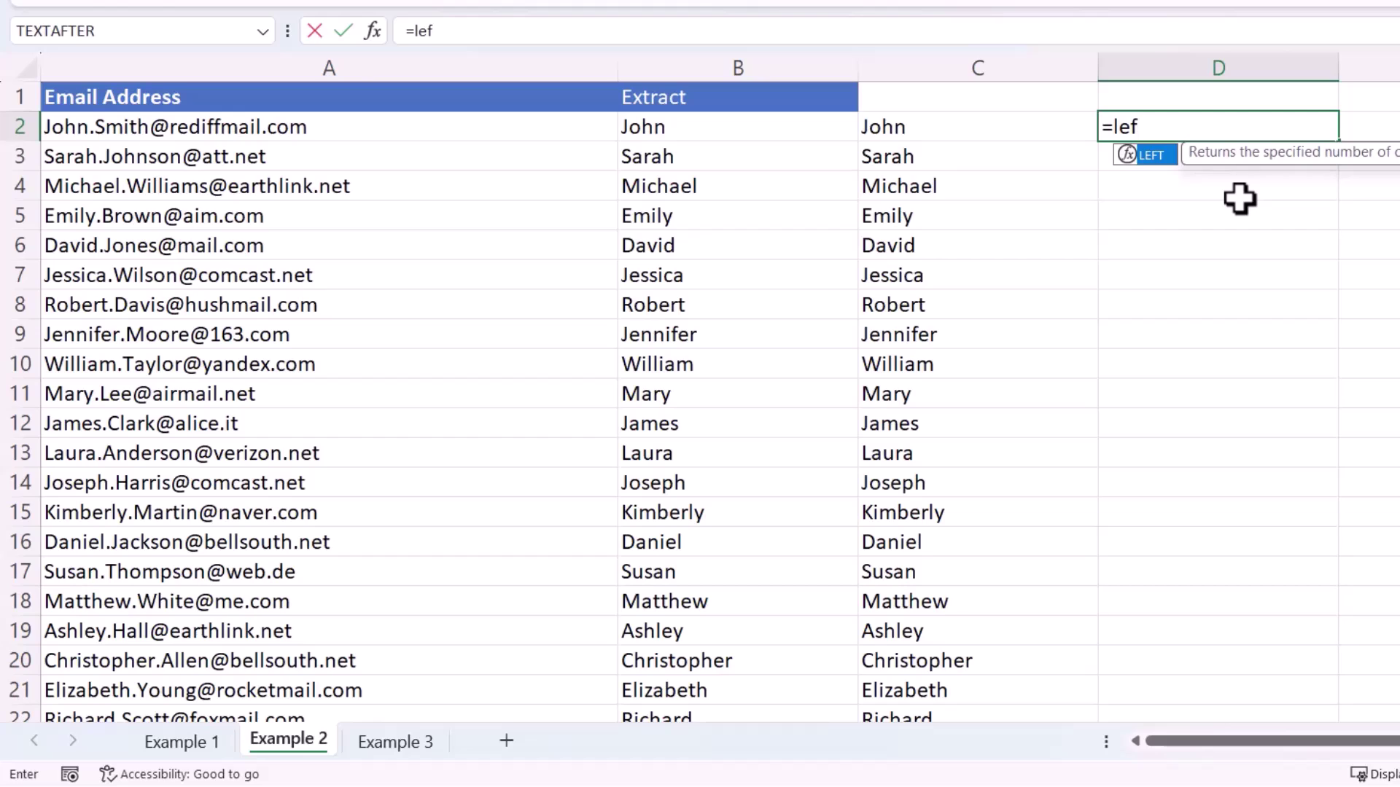
type("t(")
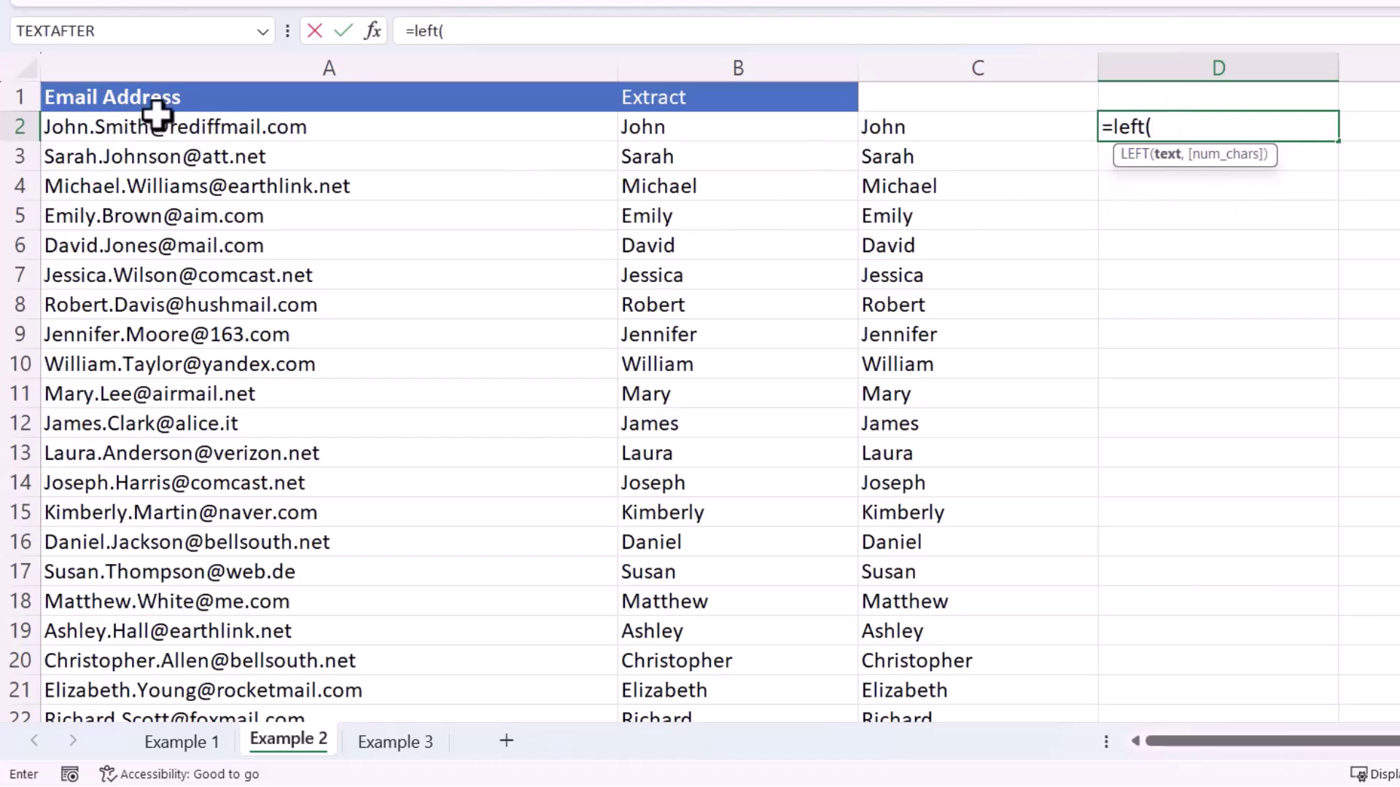
left_click(126, 130)
type(",find")
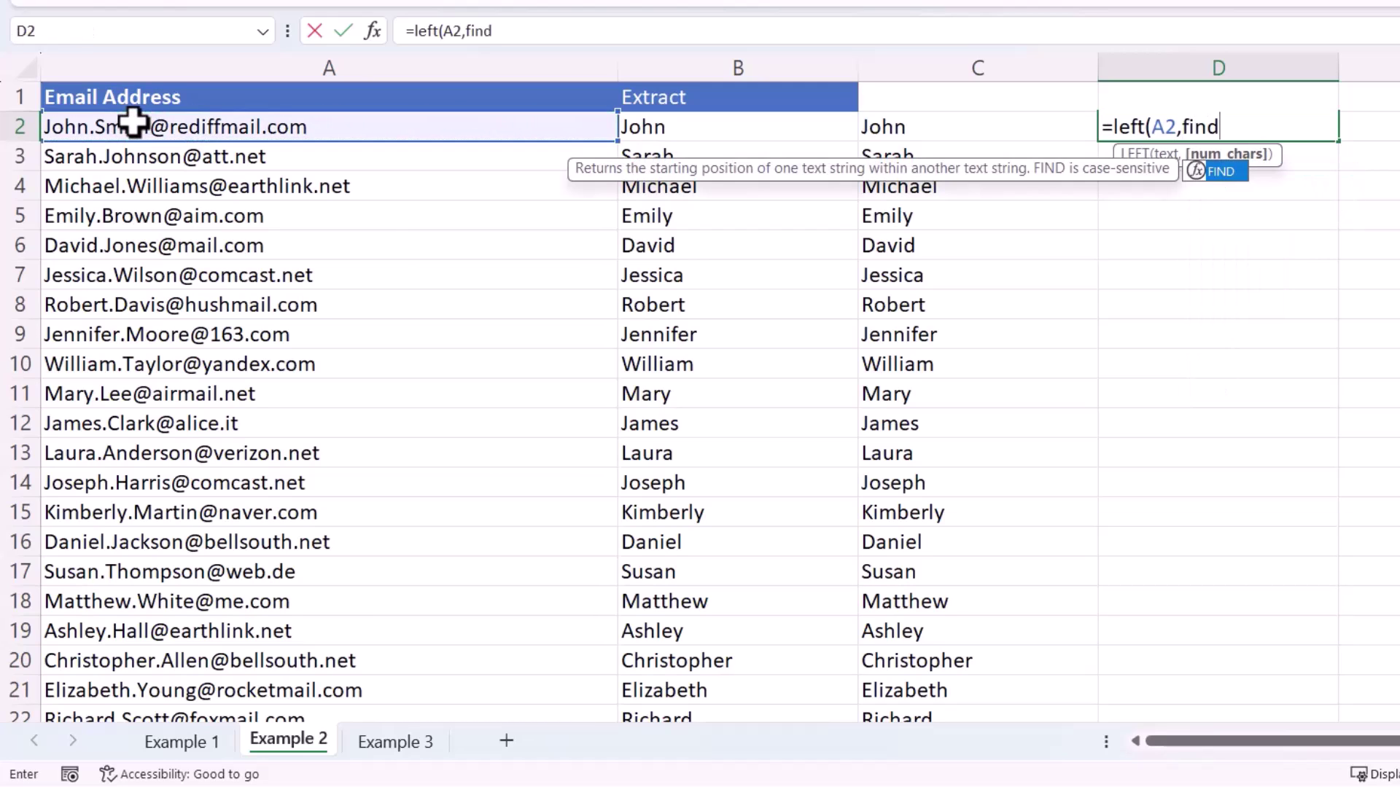
type("(")
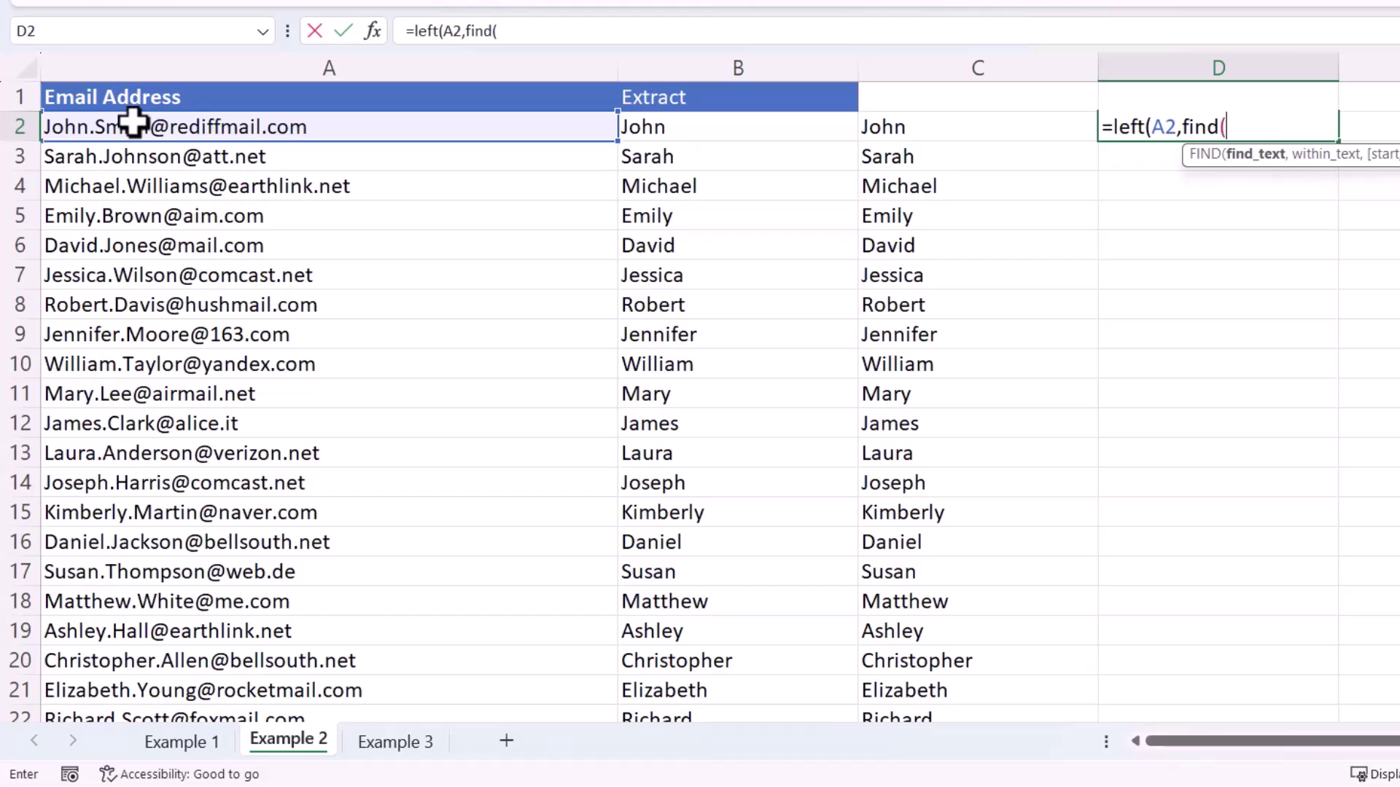
type("\"@\",")
left_click(133, 124)
type(")")
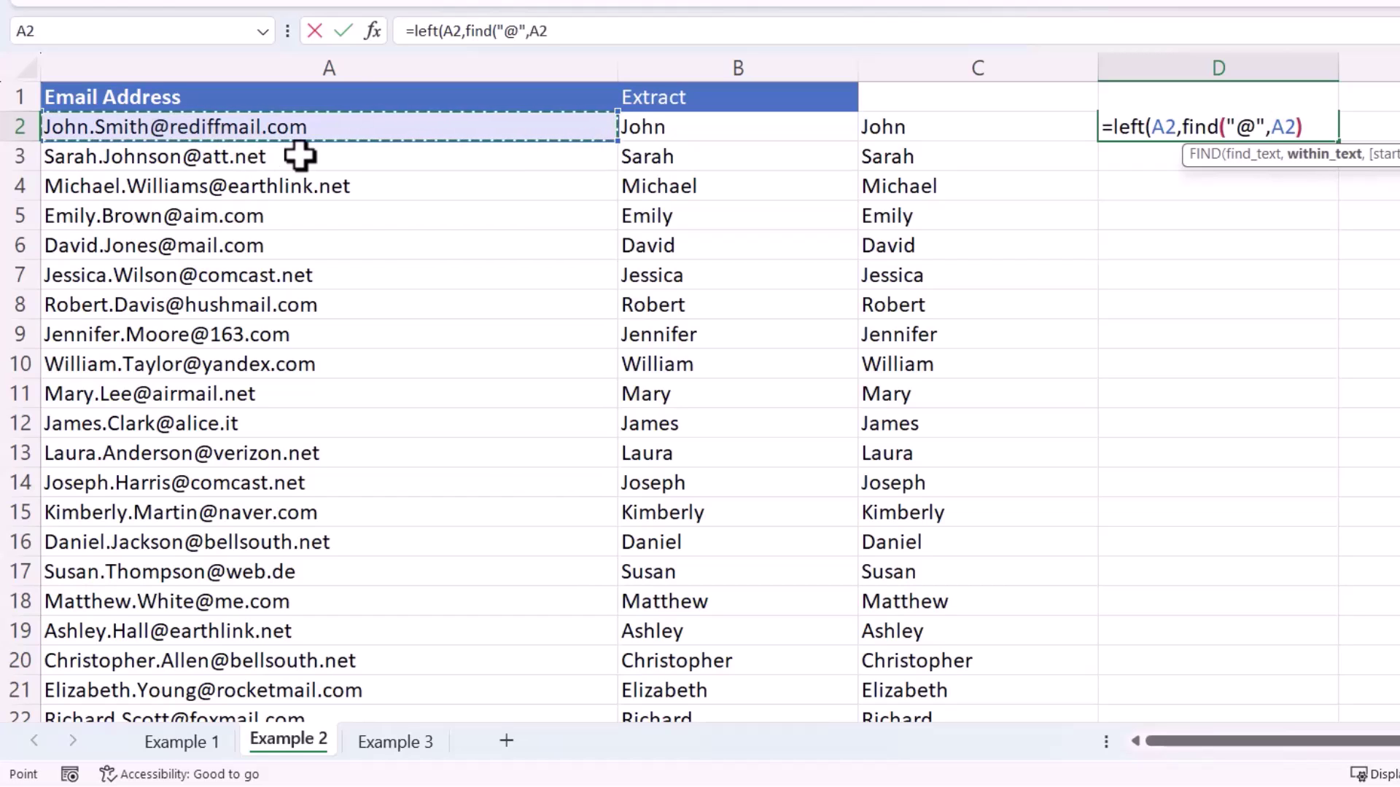
type(")")
key("Return")
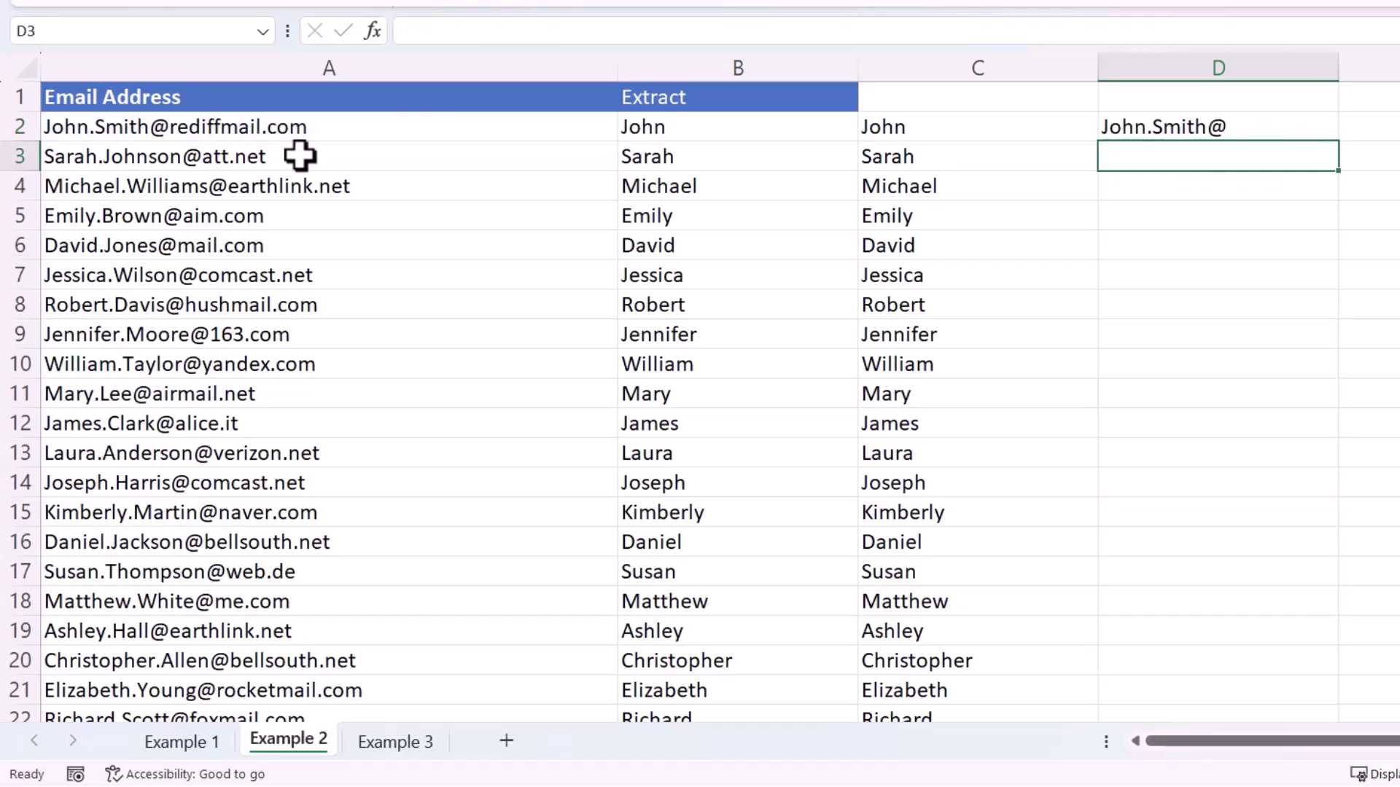
- Subtract 1 from the FIND result in D2's formula, making it =LEFT(A2,FIND("@",A2)-1)
double_click(1228, 124)
key("Escape")
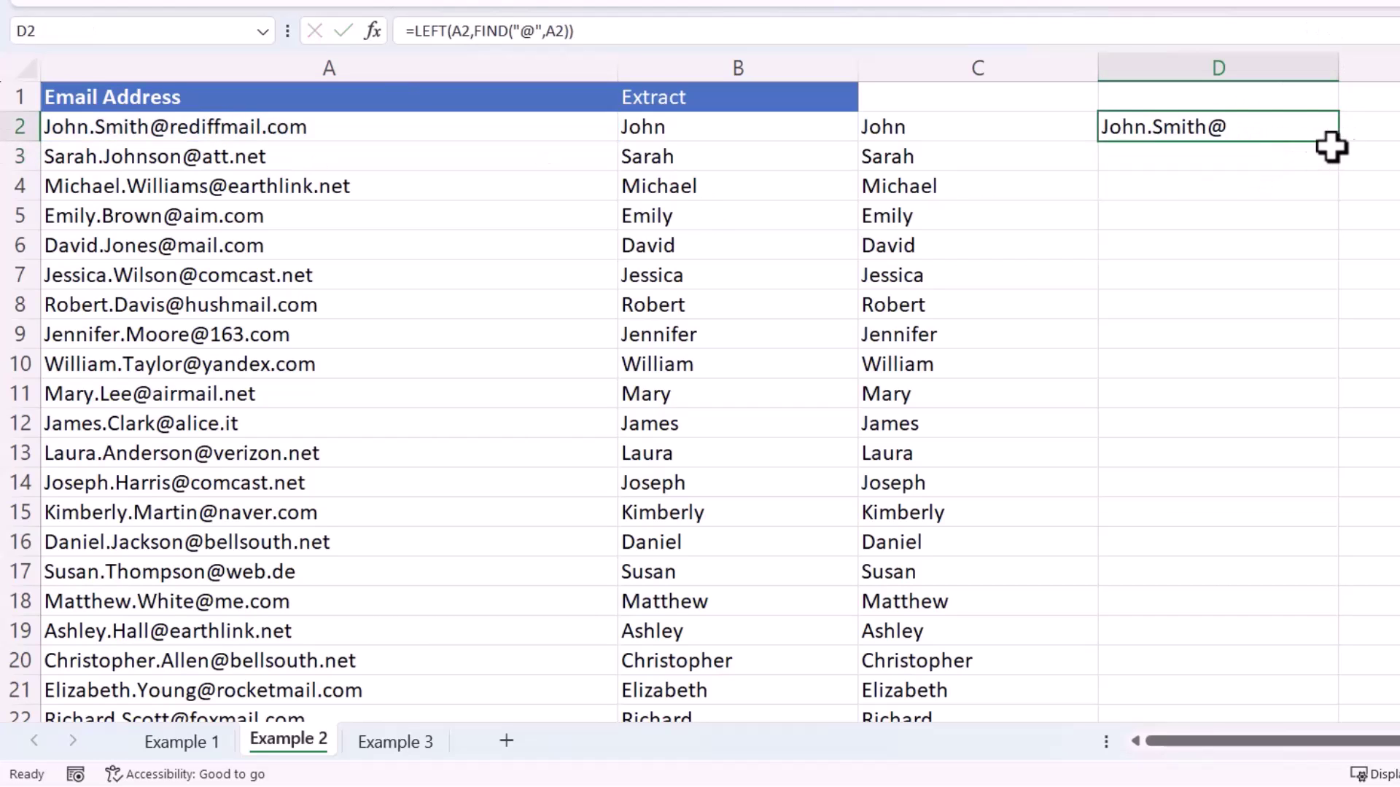
double_click(1272, 128)
left_click(1324, 128)
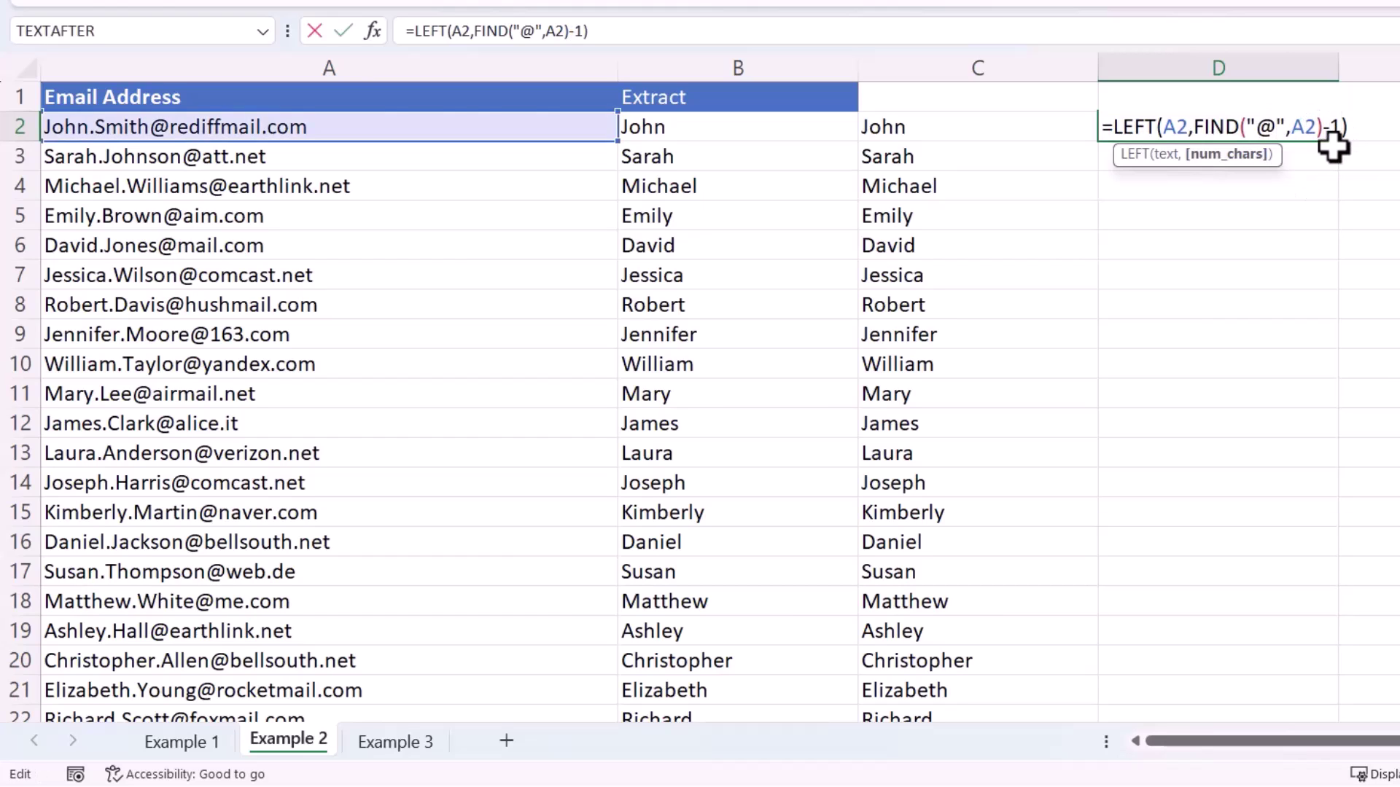
type("-1")
key("Return")
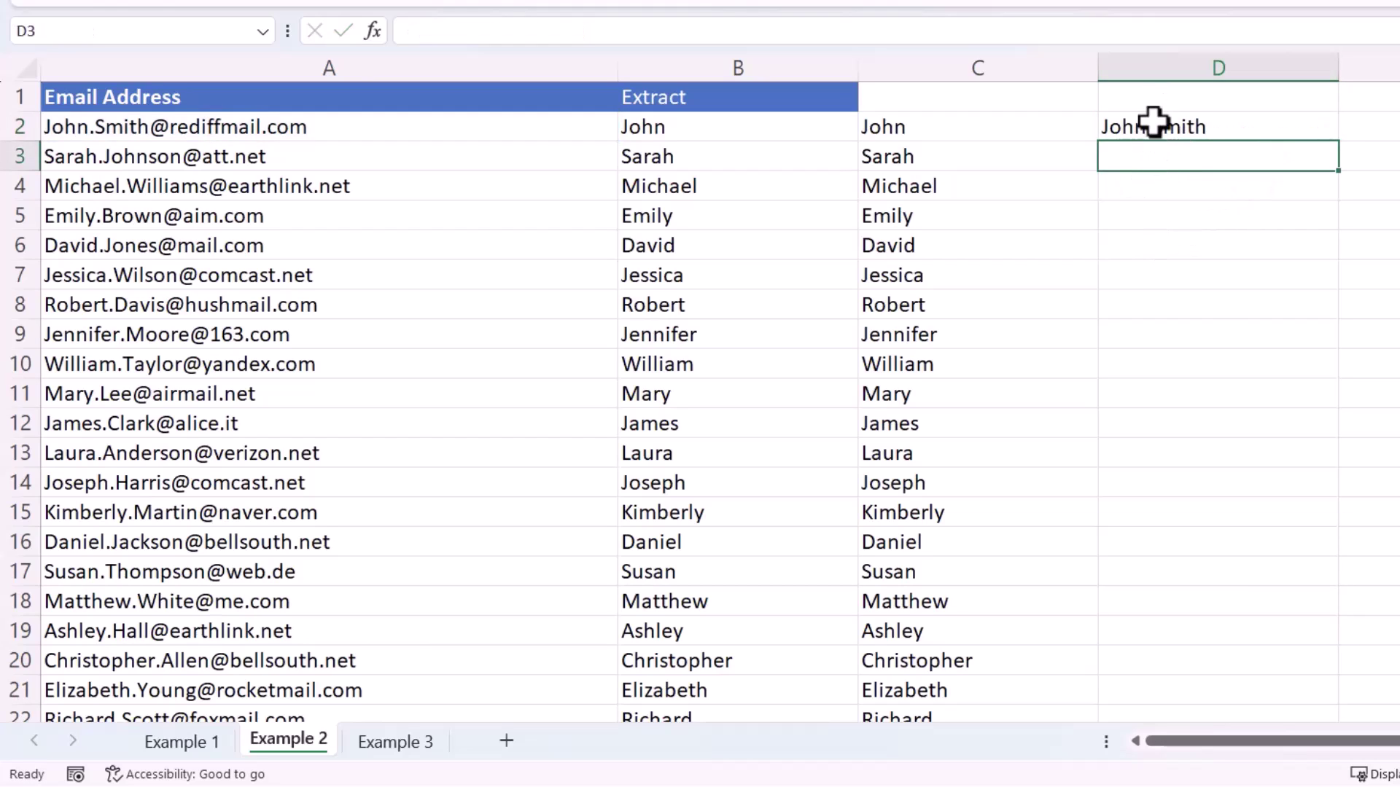
- Wrap D2's LEFT formula in a MID function so that the LEFT expression becomes its text argument
double_click(1164, 129)
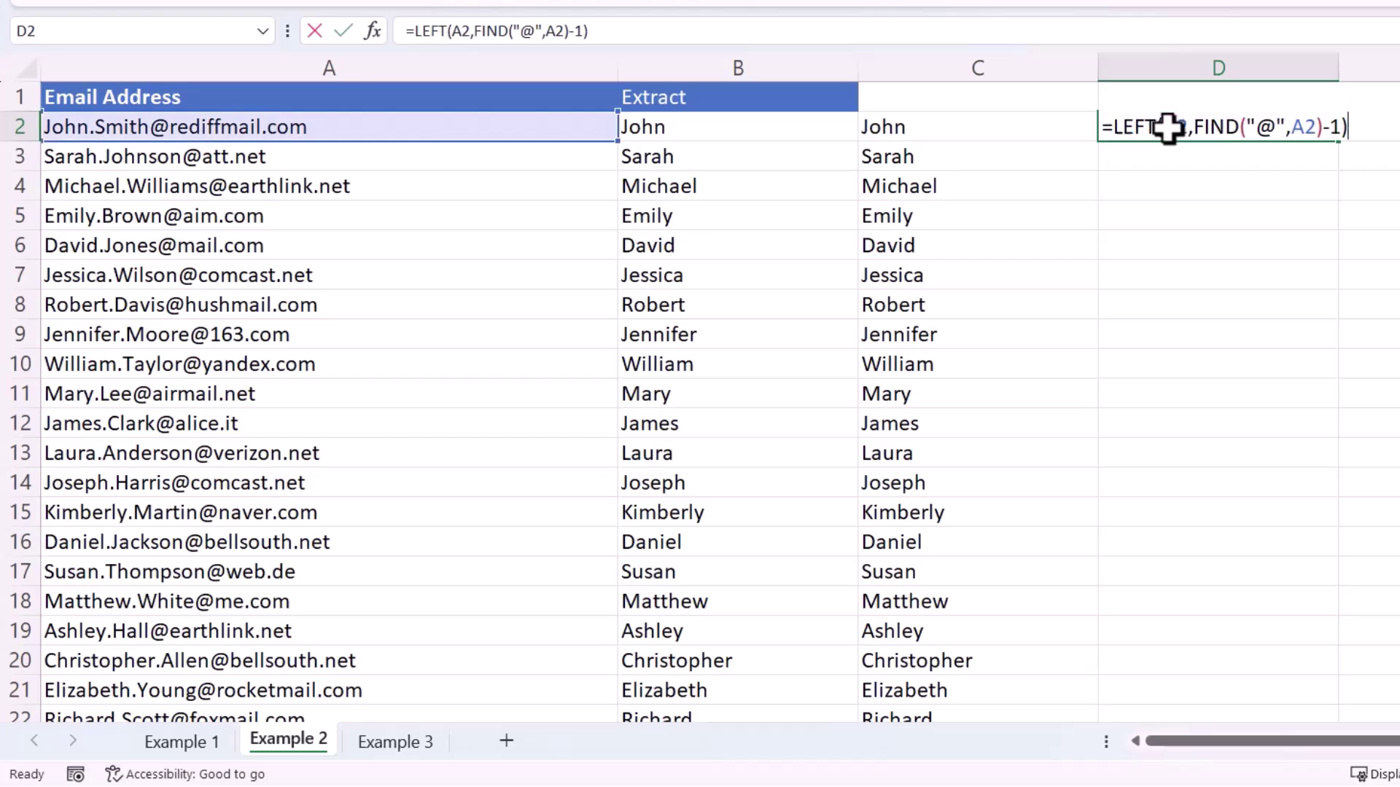
left_click(1115, 128)
type("MID(")
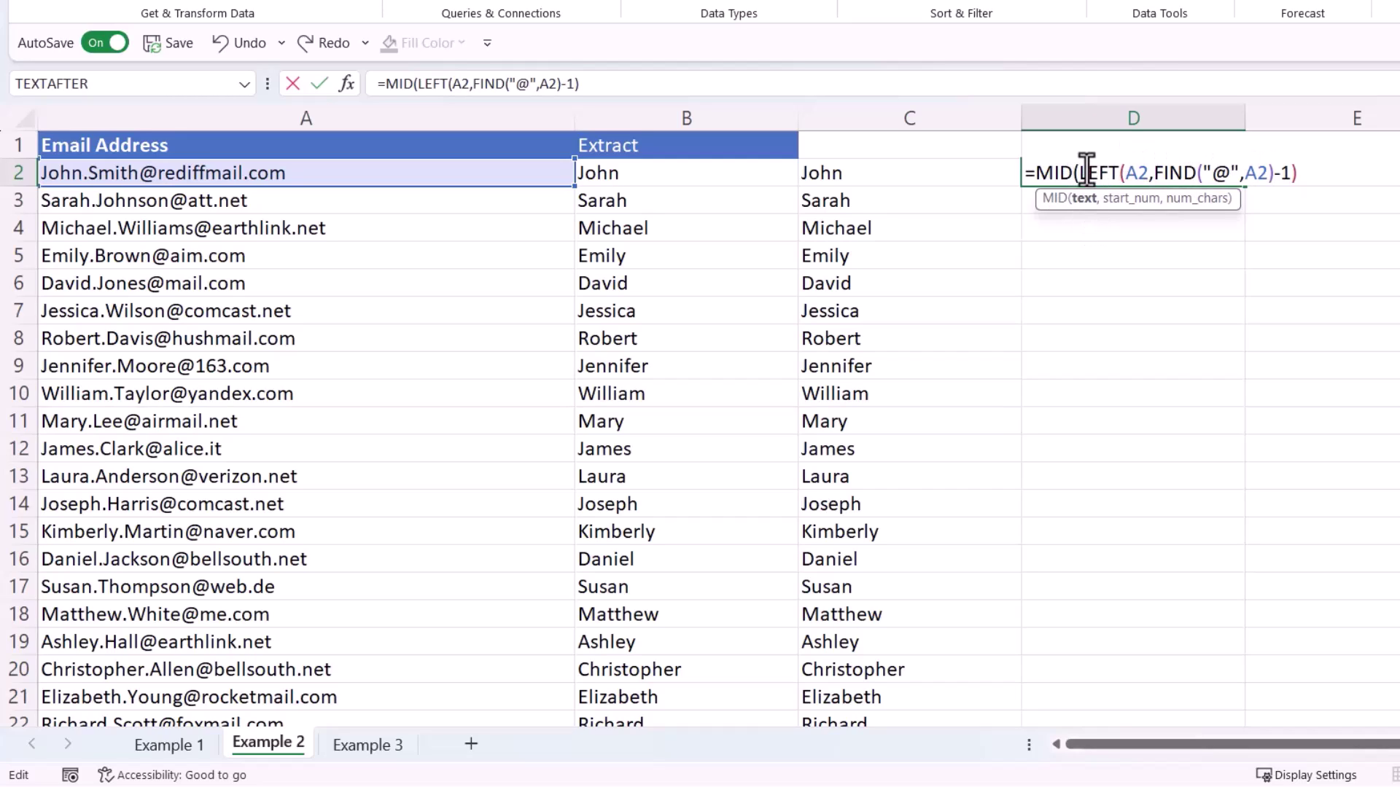
left_click(1323, 174)
type(",")
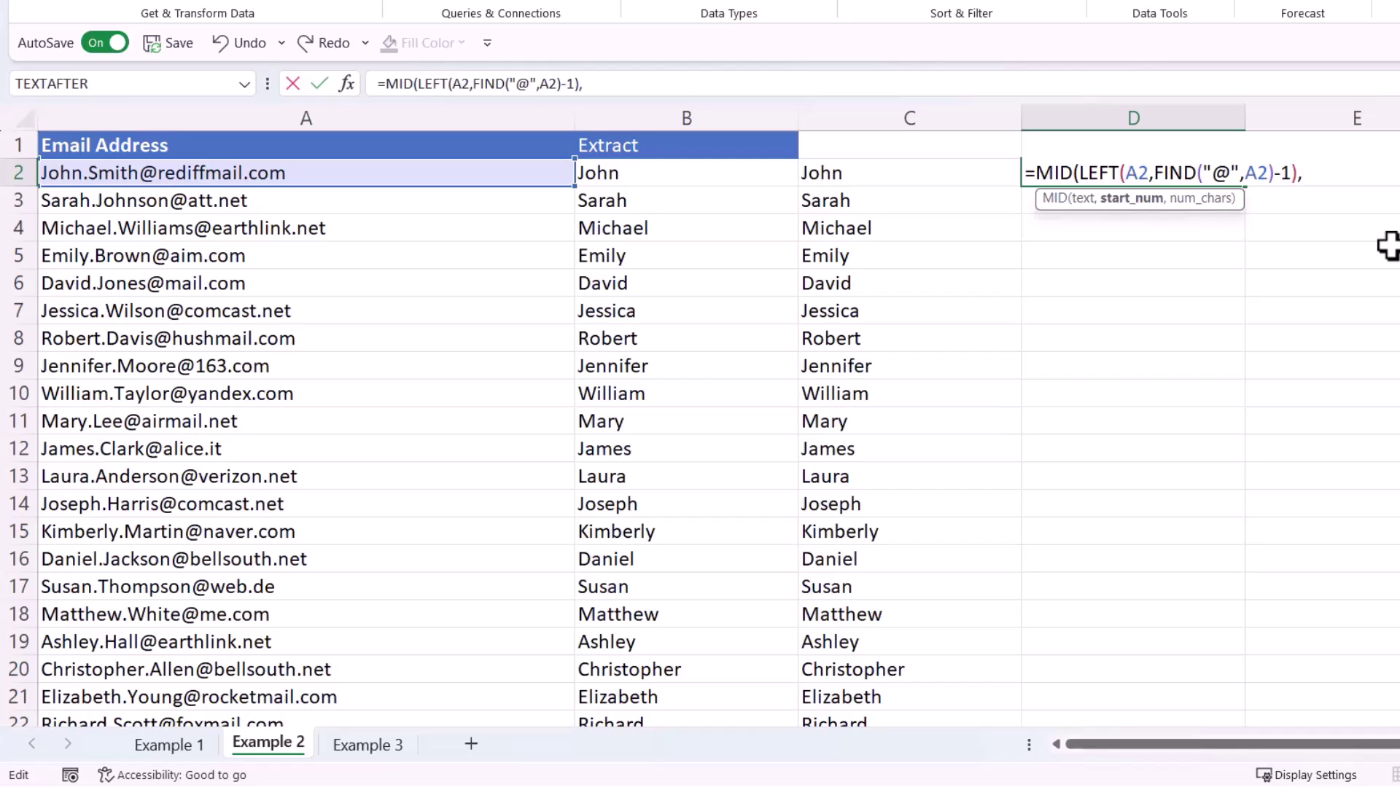
- Complete D2's MID function with FIND(".",LEFT(A2,FIND("@",A2)-1)) as the start position and 20 as the number of characters
type("find(")
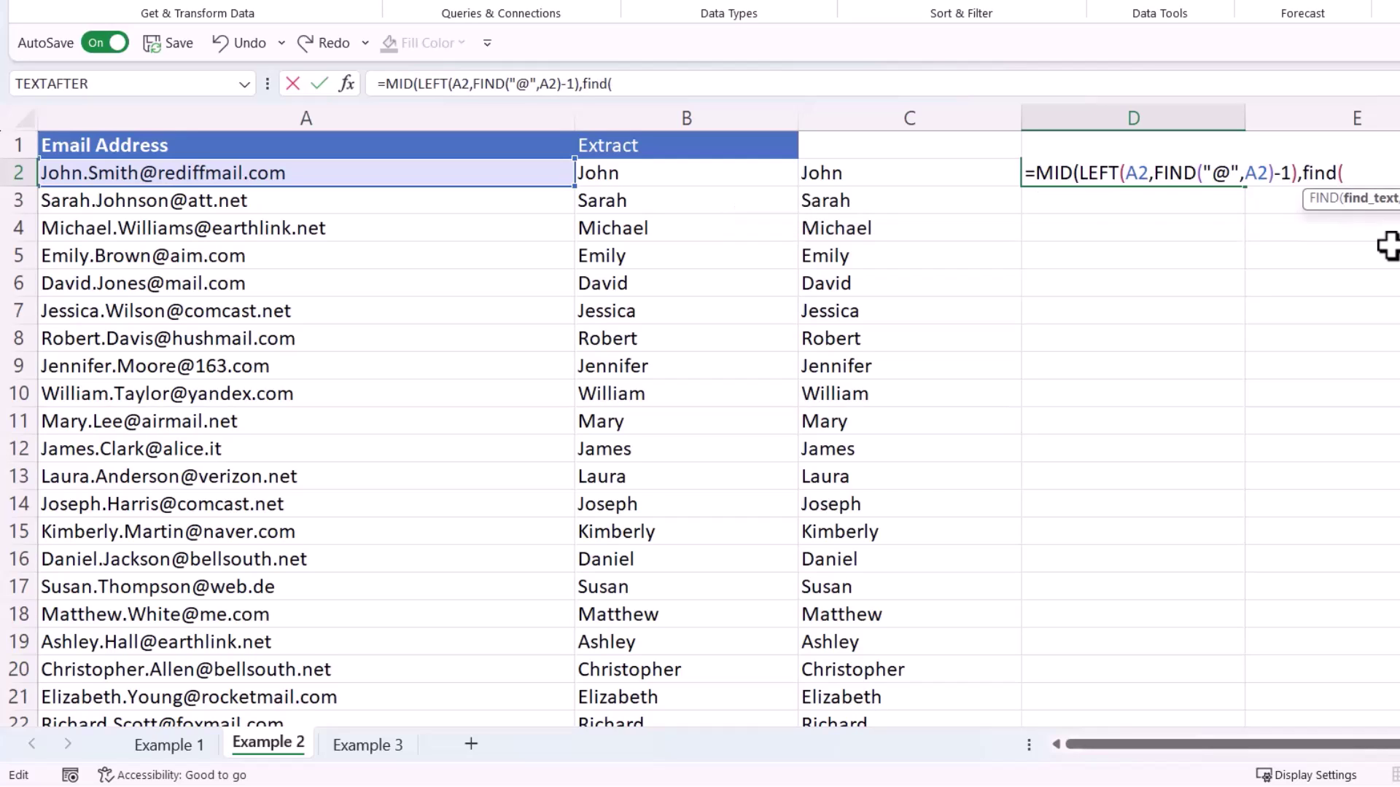
type("\".\",")
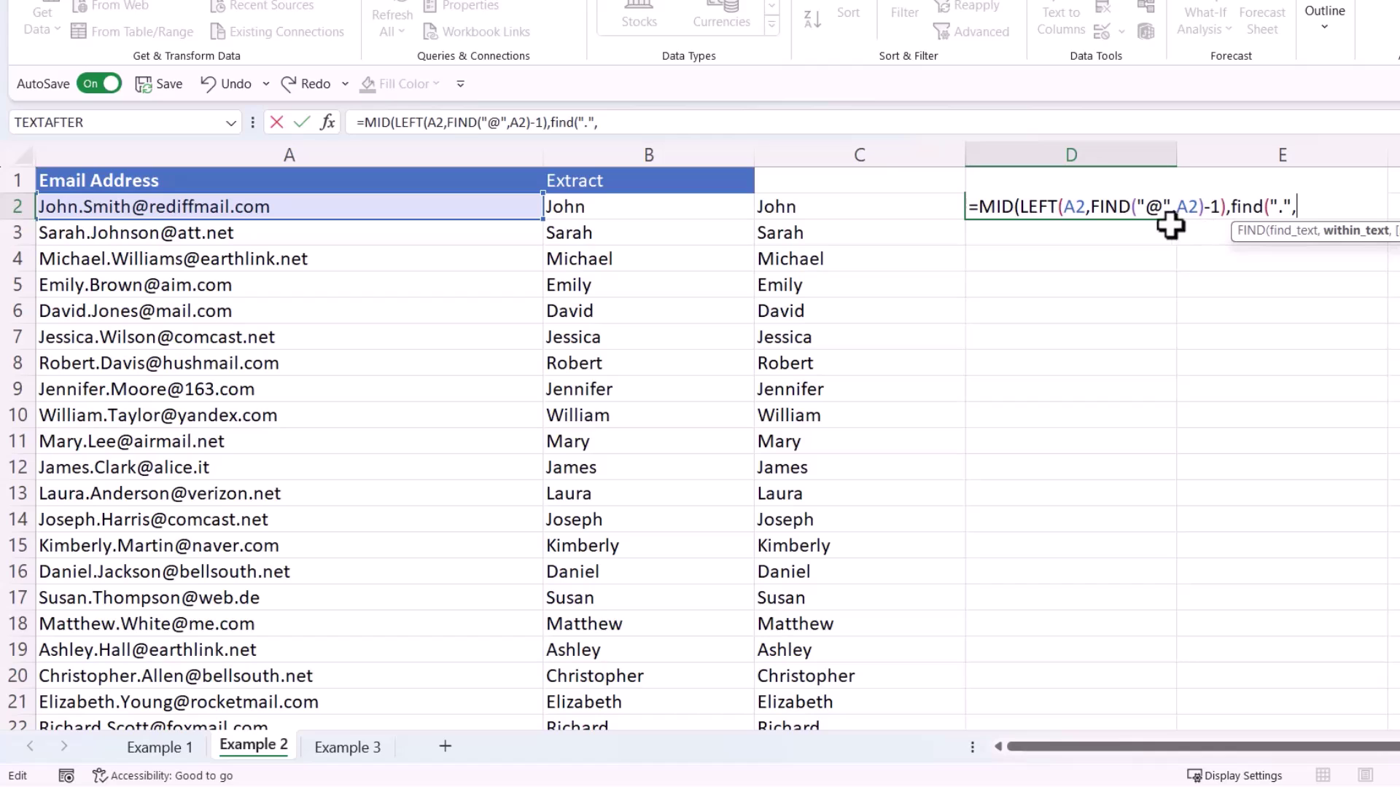
left_click_drag(1020, 206, 1228, 196)
key("ctrl+c")
left_click(1336, 208)
key("ctrl+v")
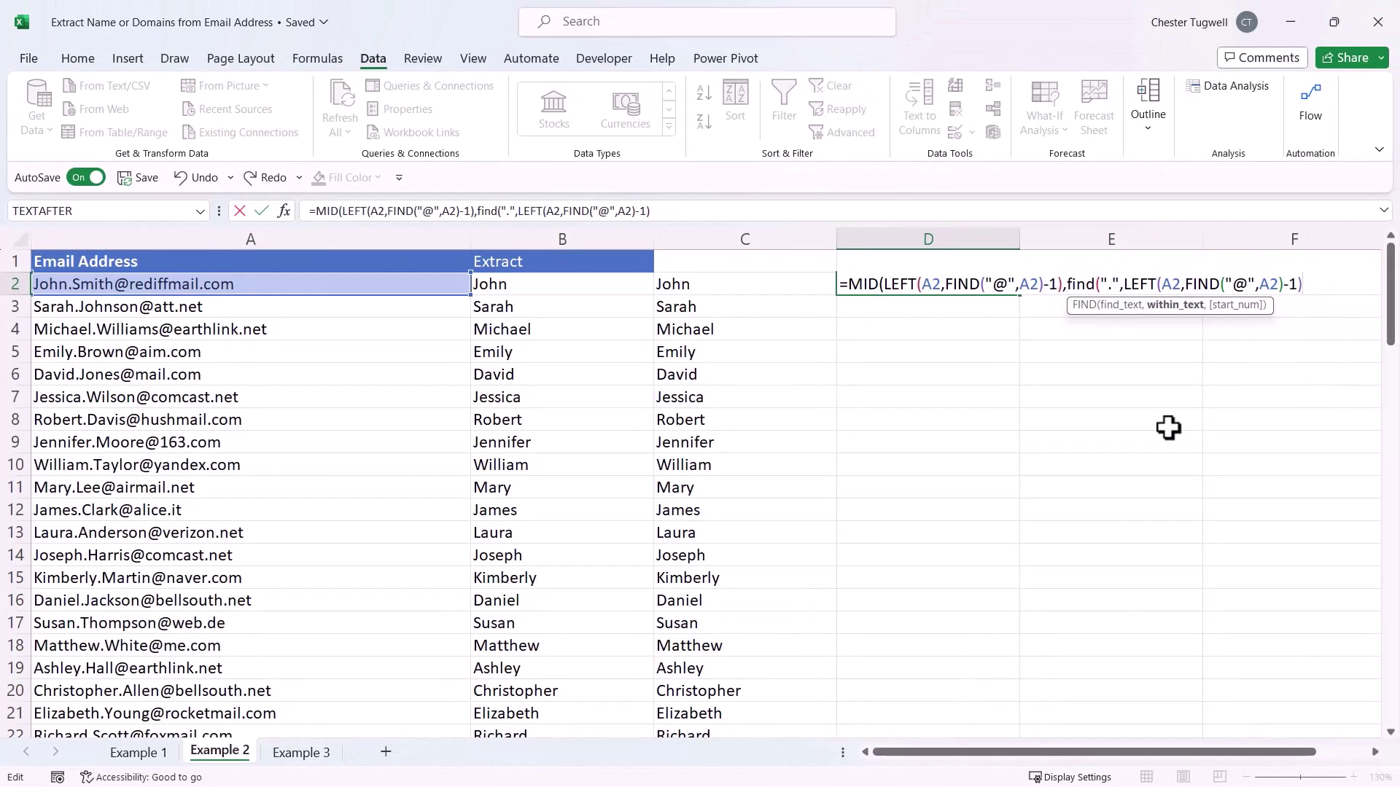
type(")")
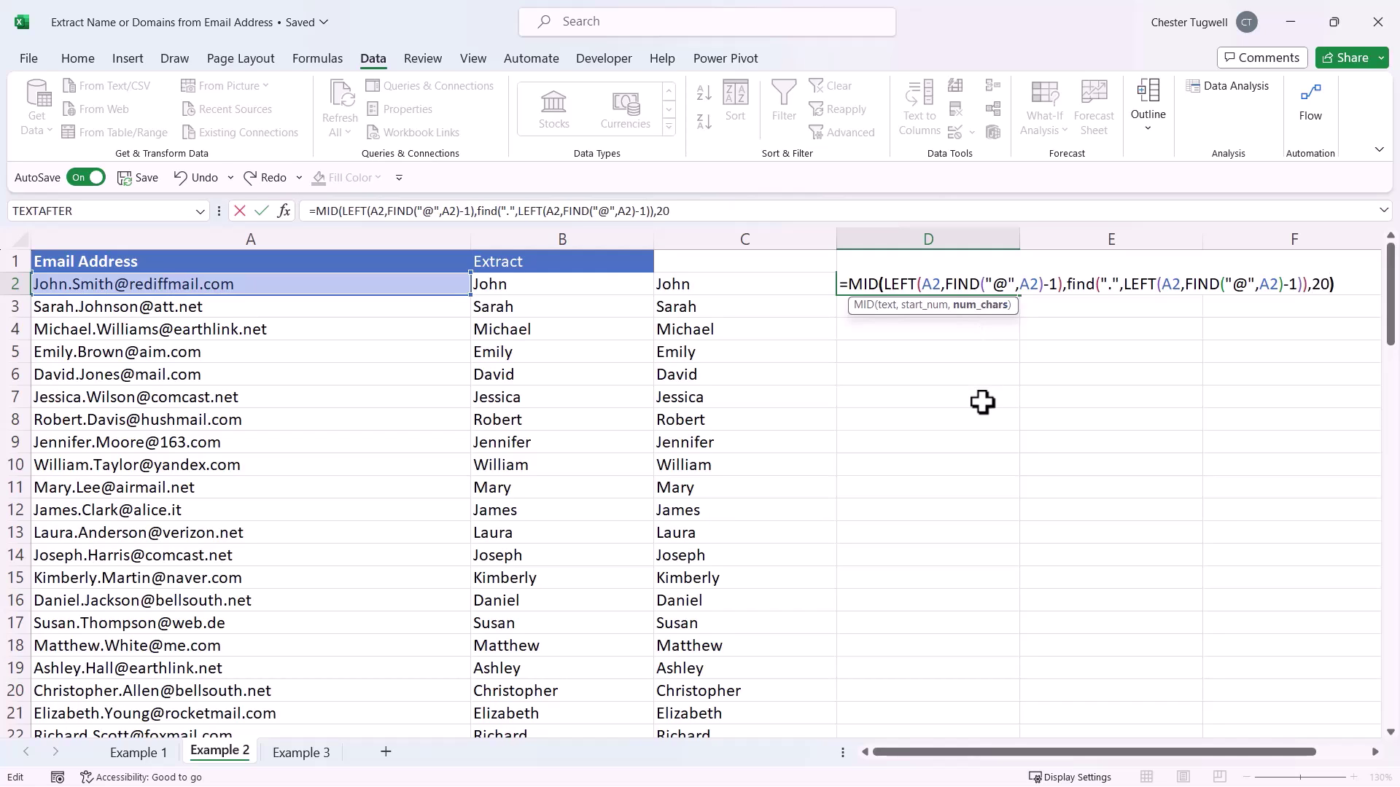
key("ctrl+Return")
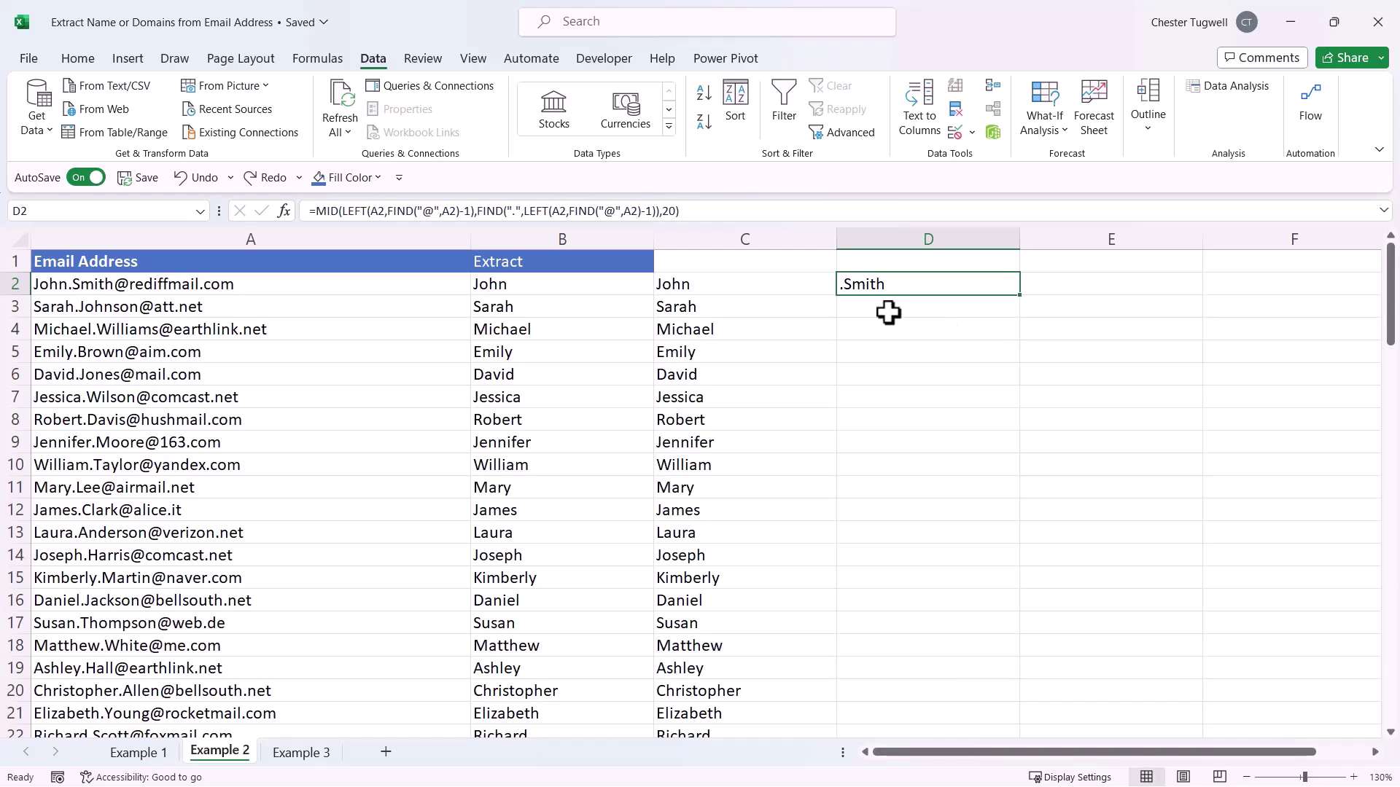
- Add +1 to the start position in D2's MID formula and fill the formula down column D
double_click(852, 283)
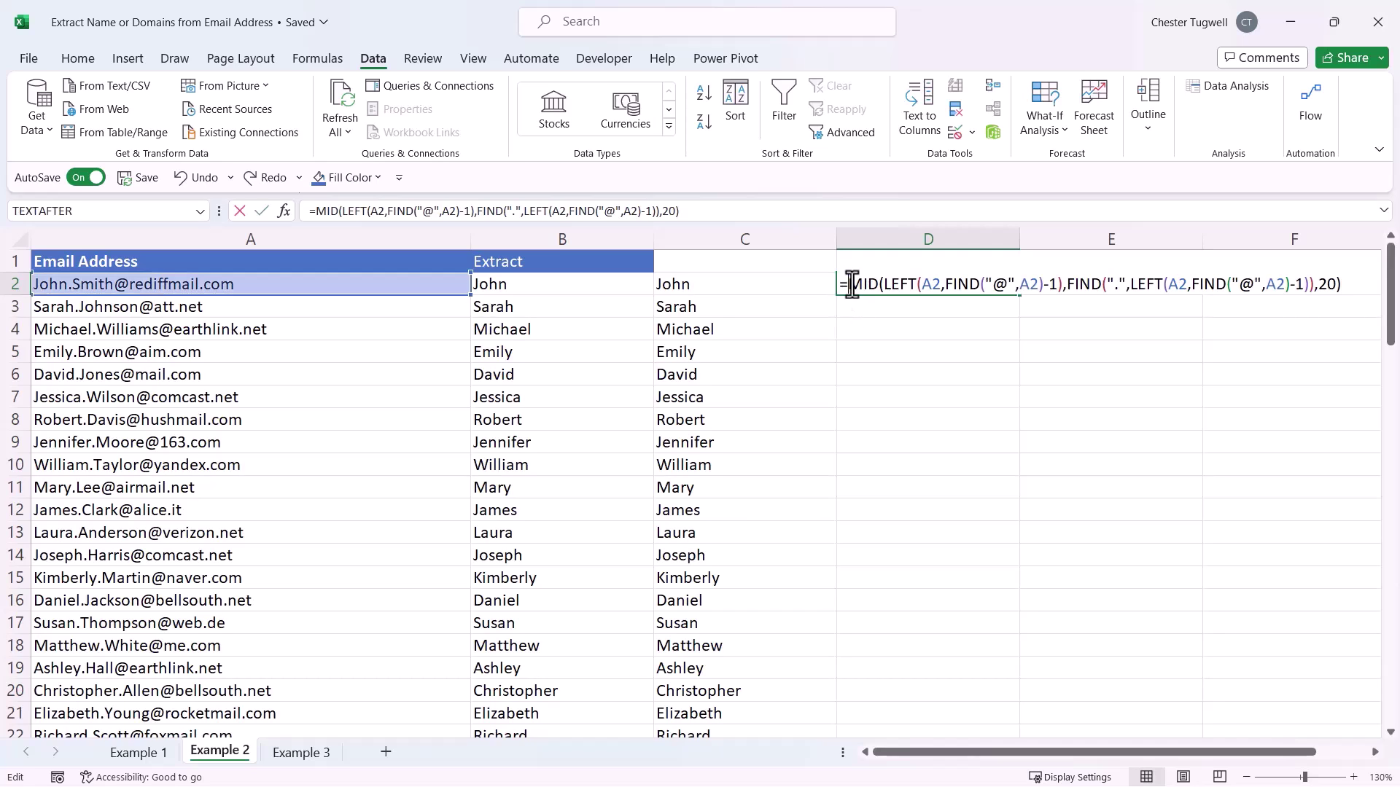
left_click(1312, 285)
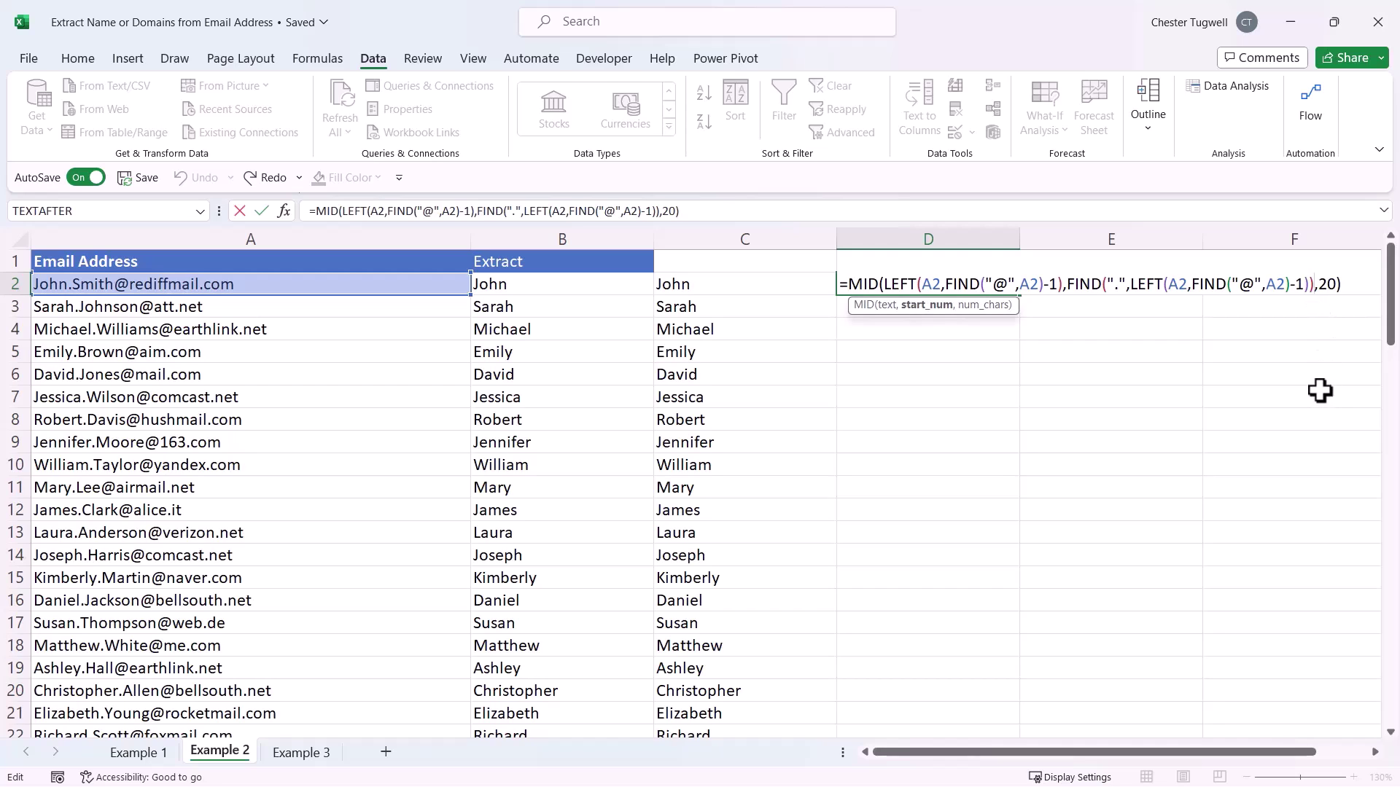
type("+1")
key("Return")
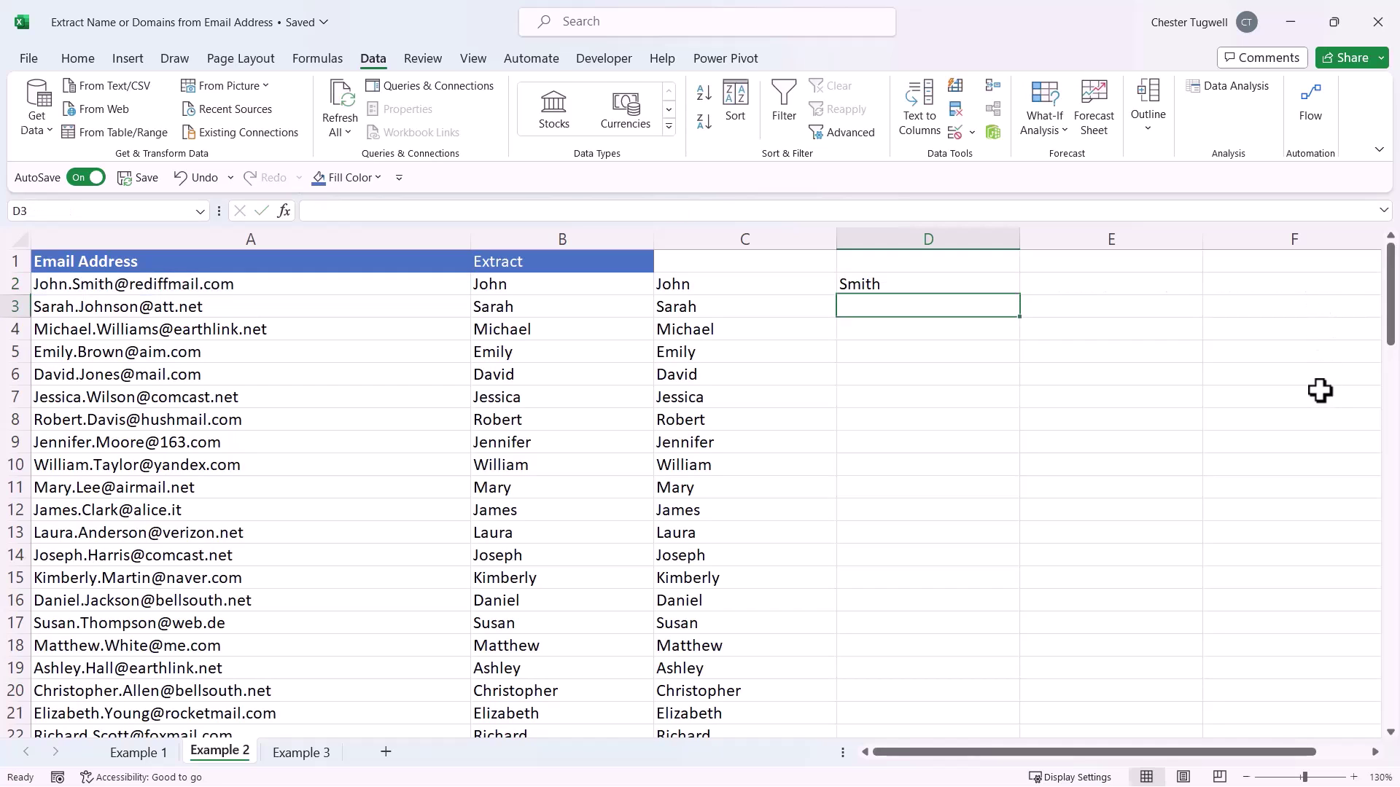
left_click(957, 280)
double_click(1023, 297)
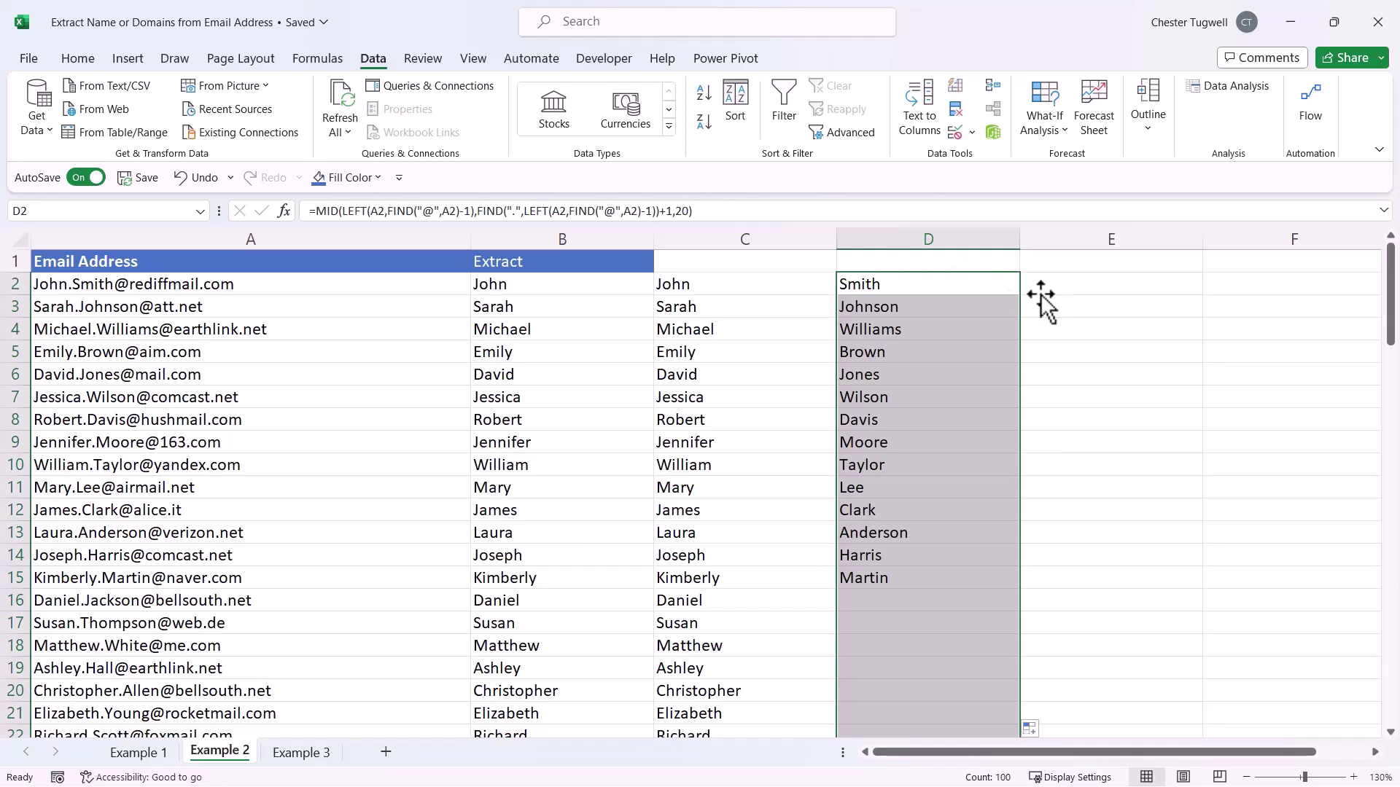
- Enter the formula =TEXTBEFORE(A2,"@") in cell E2
left_click(1042, 290)
type("=")
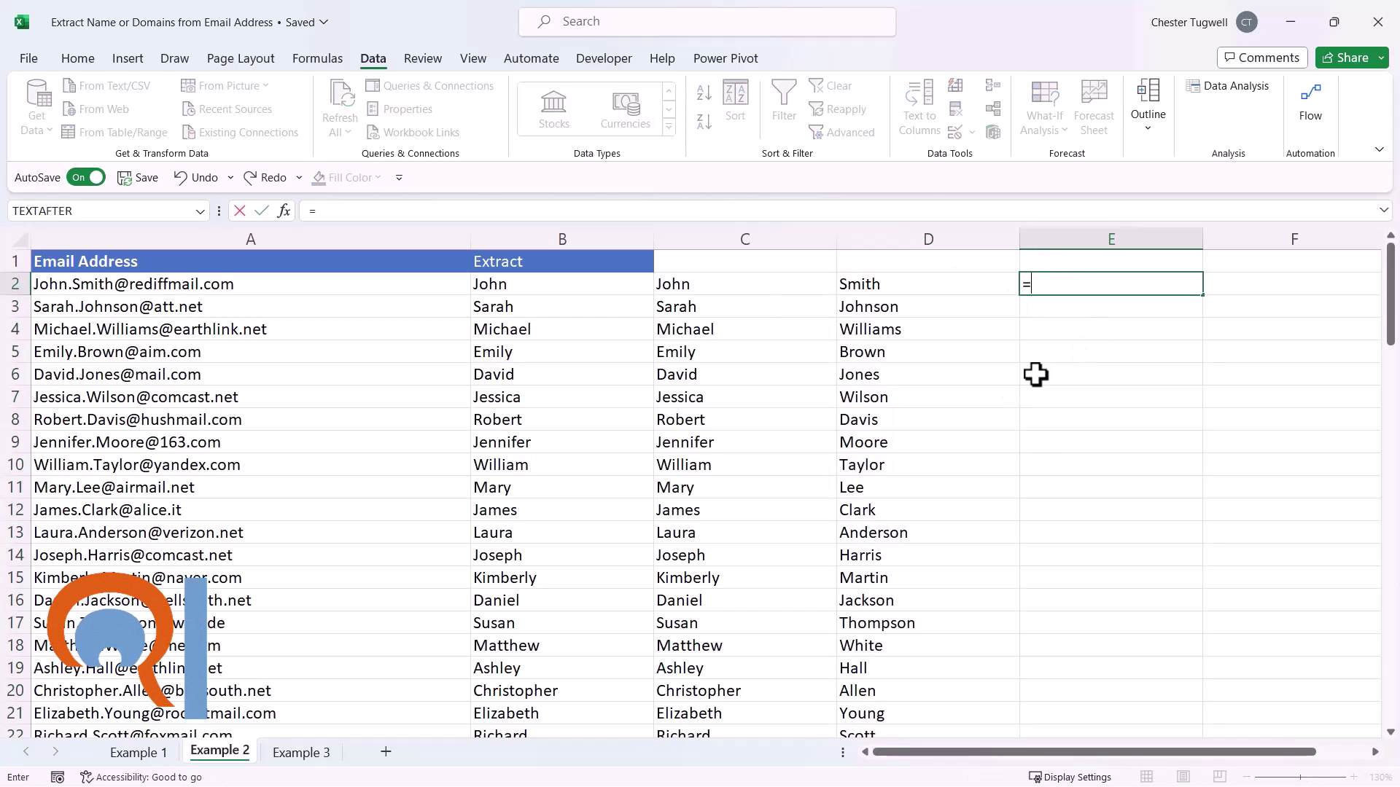
type("t")
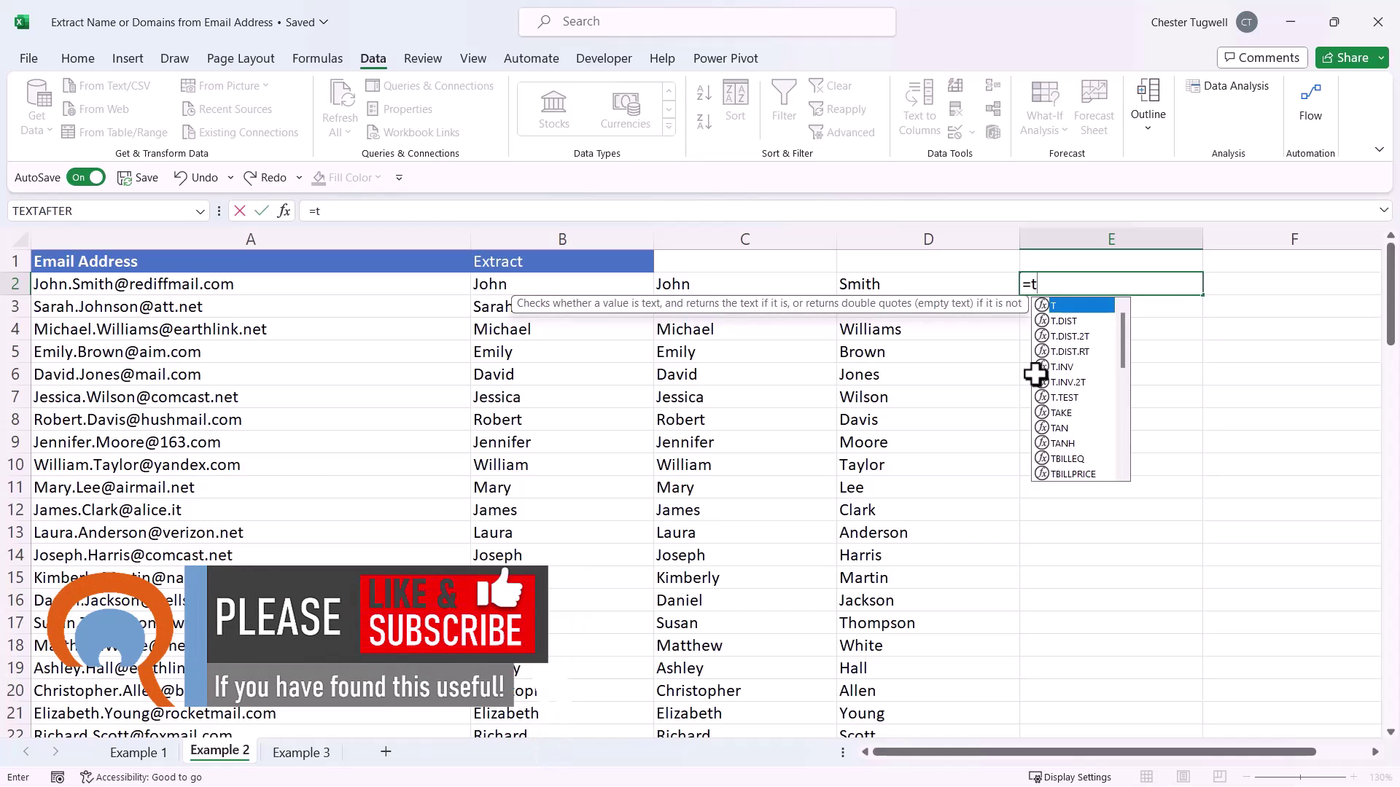
type("e")
double_click(1106, 338)
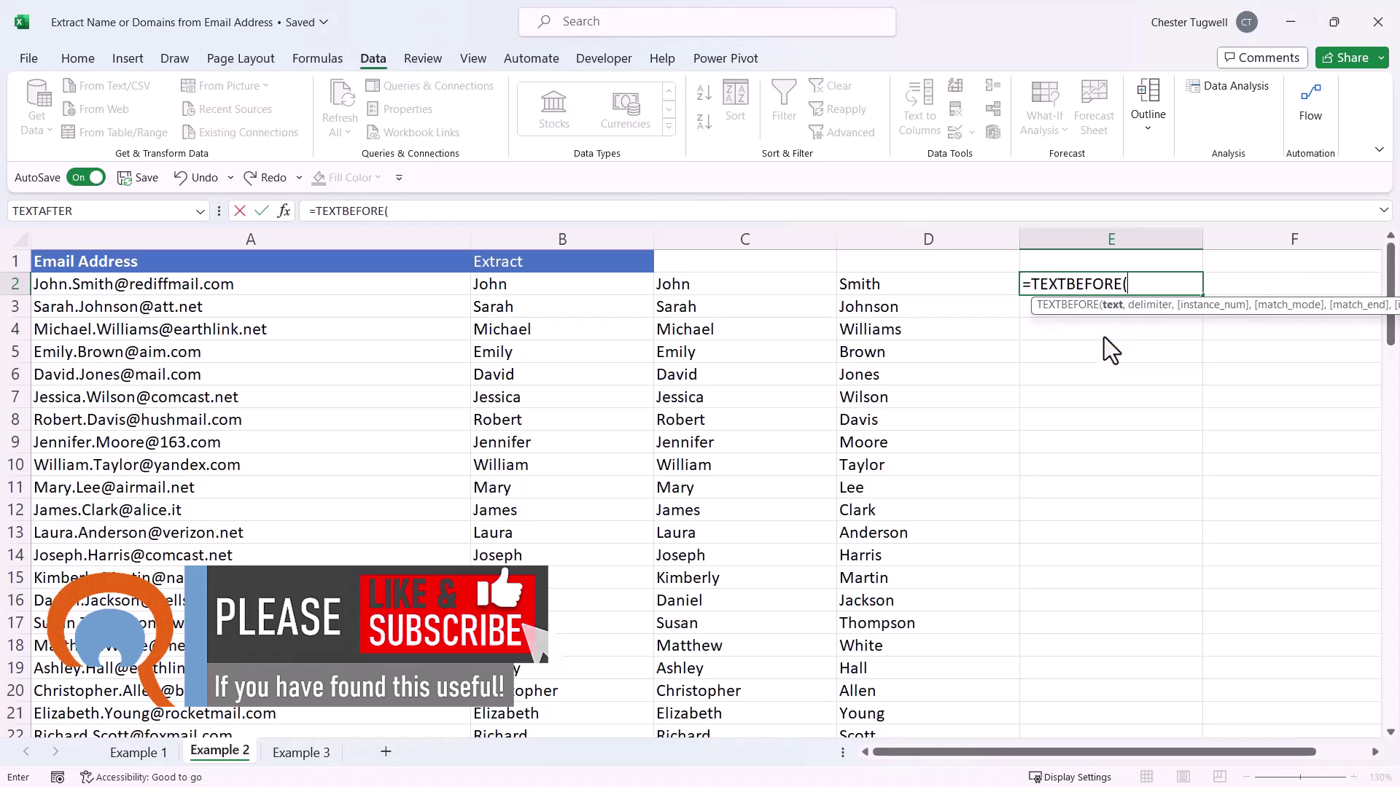
left_click(162, 286)
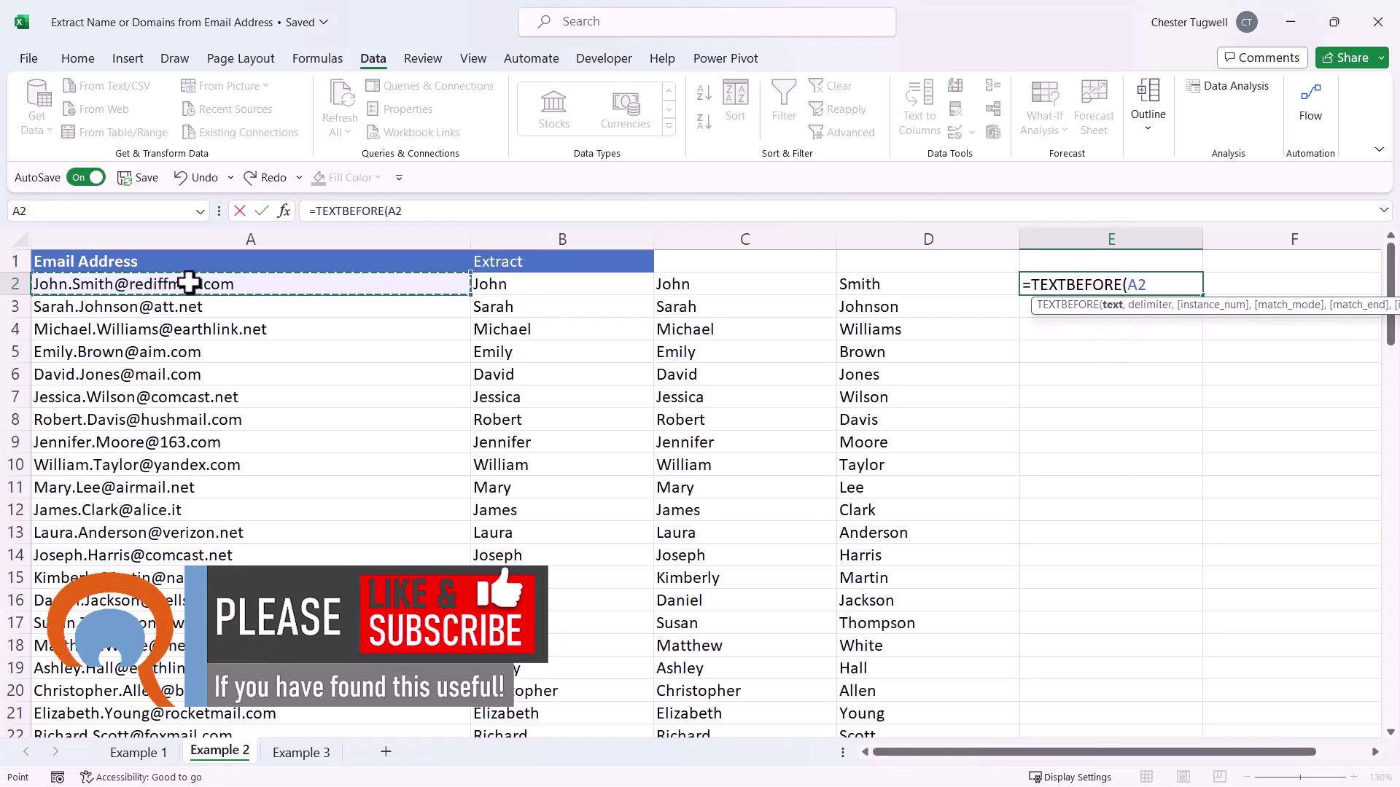
type(",")
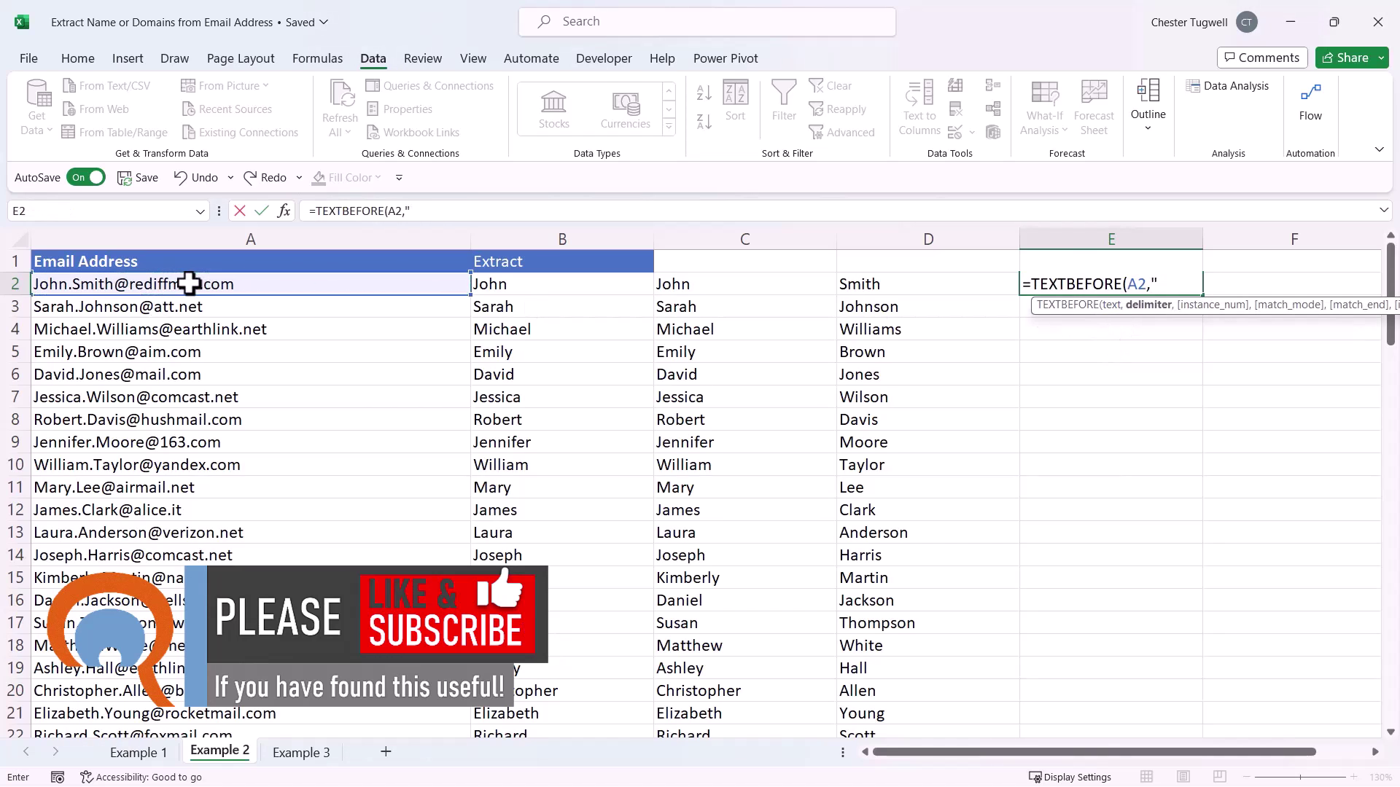
type("\"@\")")
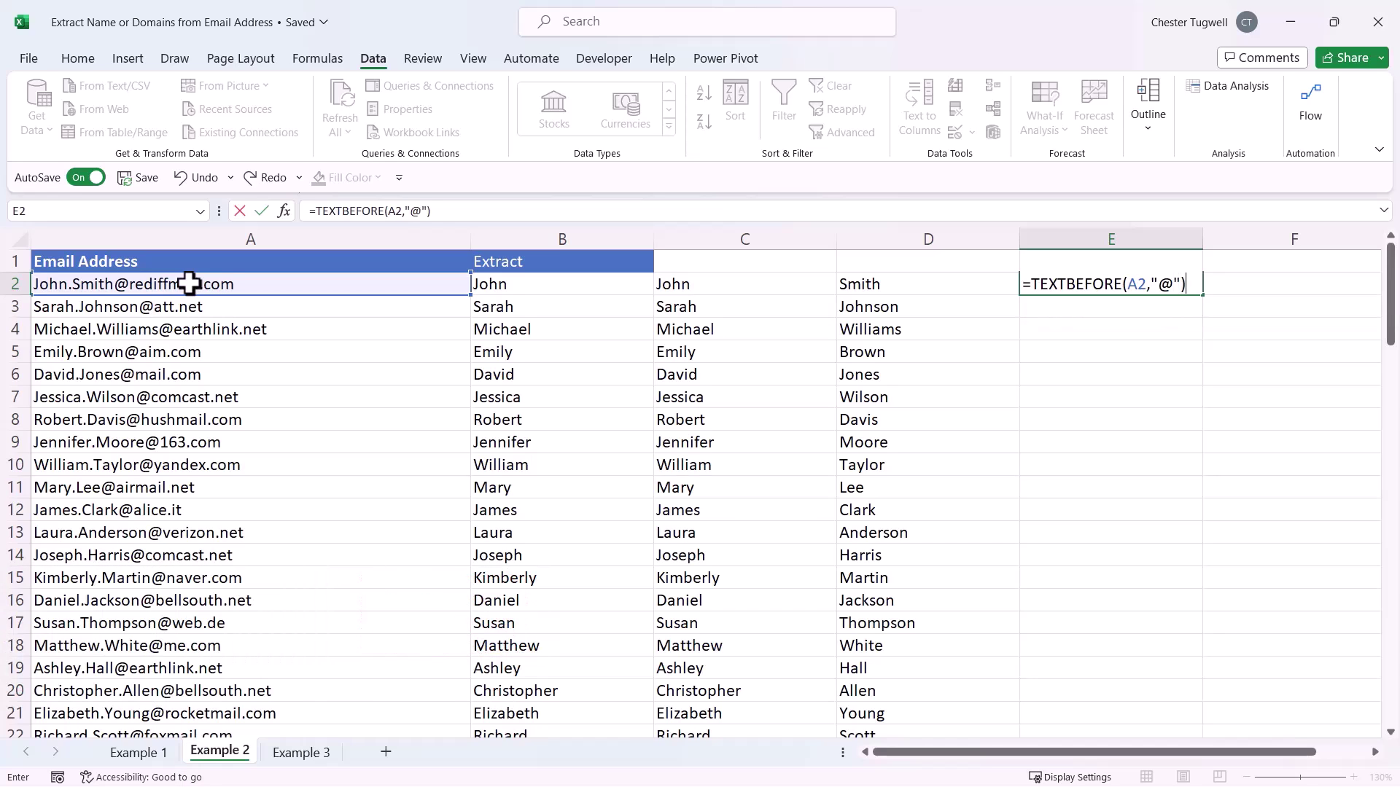
key("Return")
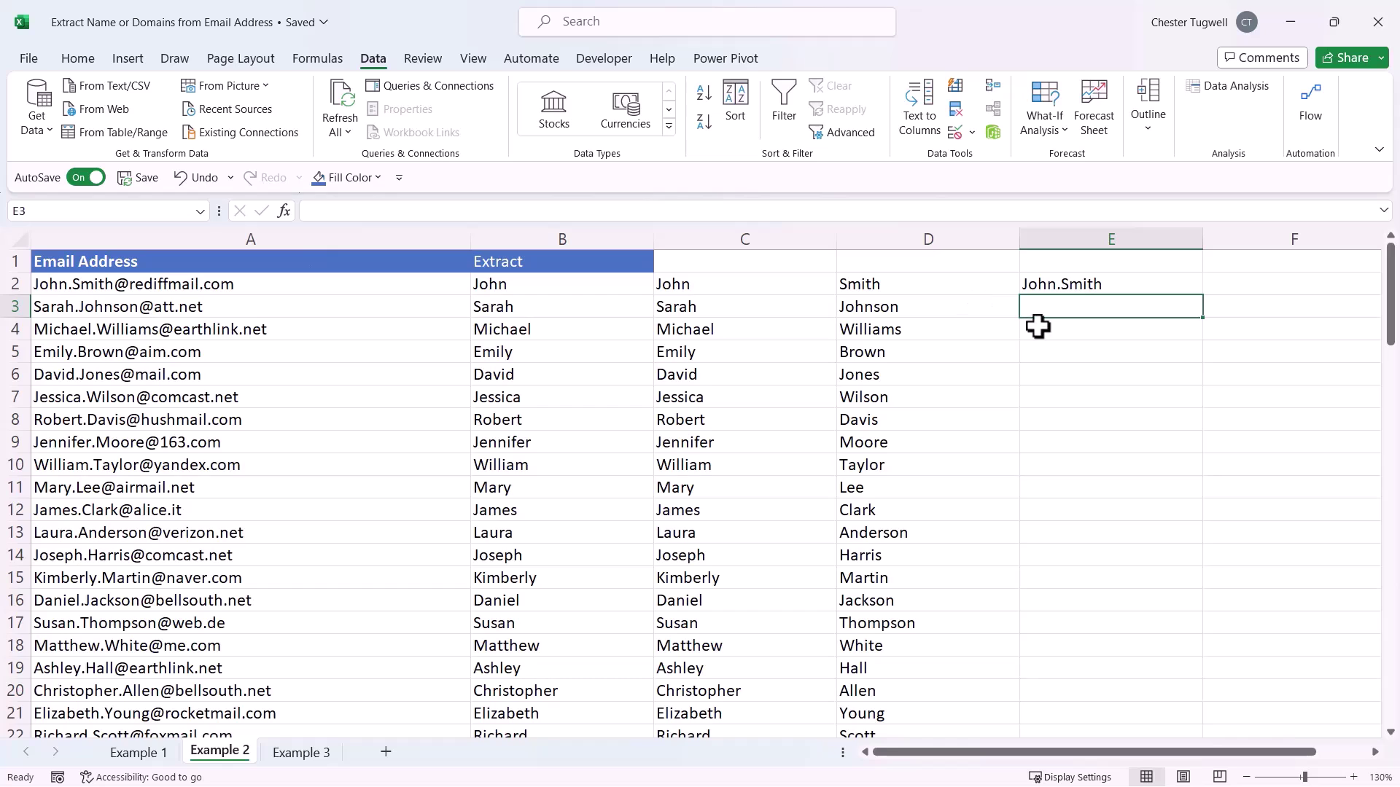
- Nest E2's TEXTBEFORE formula inside TEXTAFTER, with "." as the outer function's delimiter
double_click(1072, 284)
left_click(1041, 286)
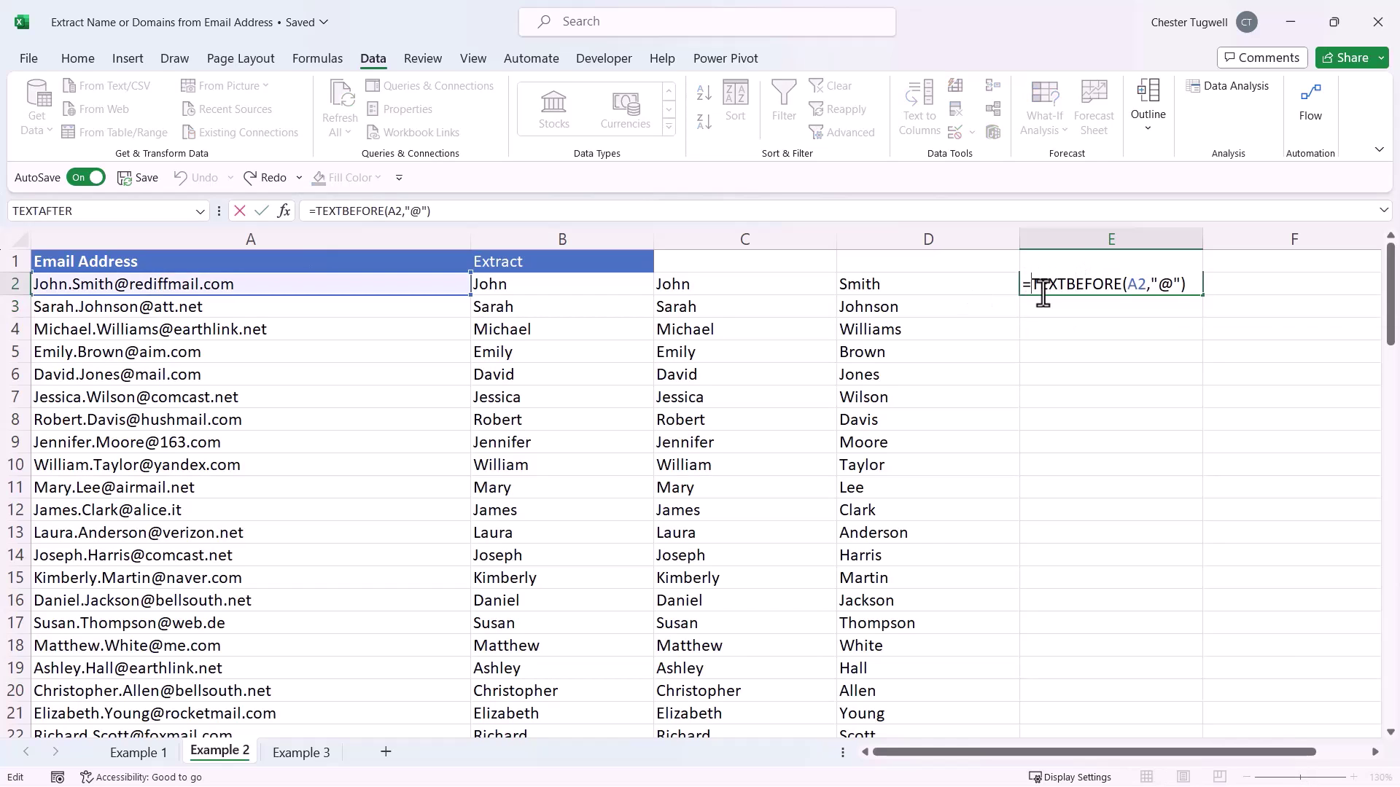
type("TEXTAFT")
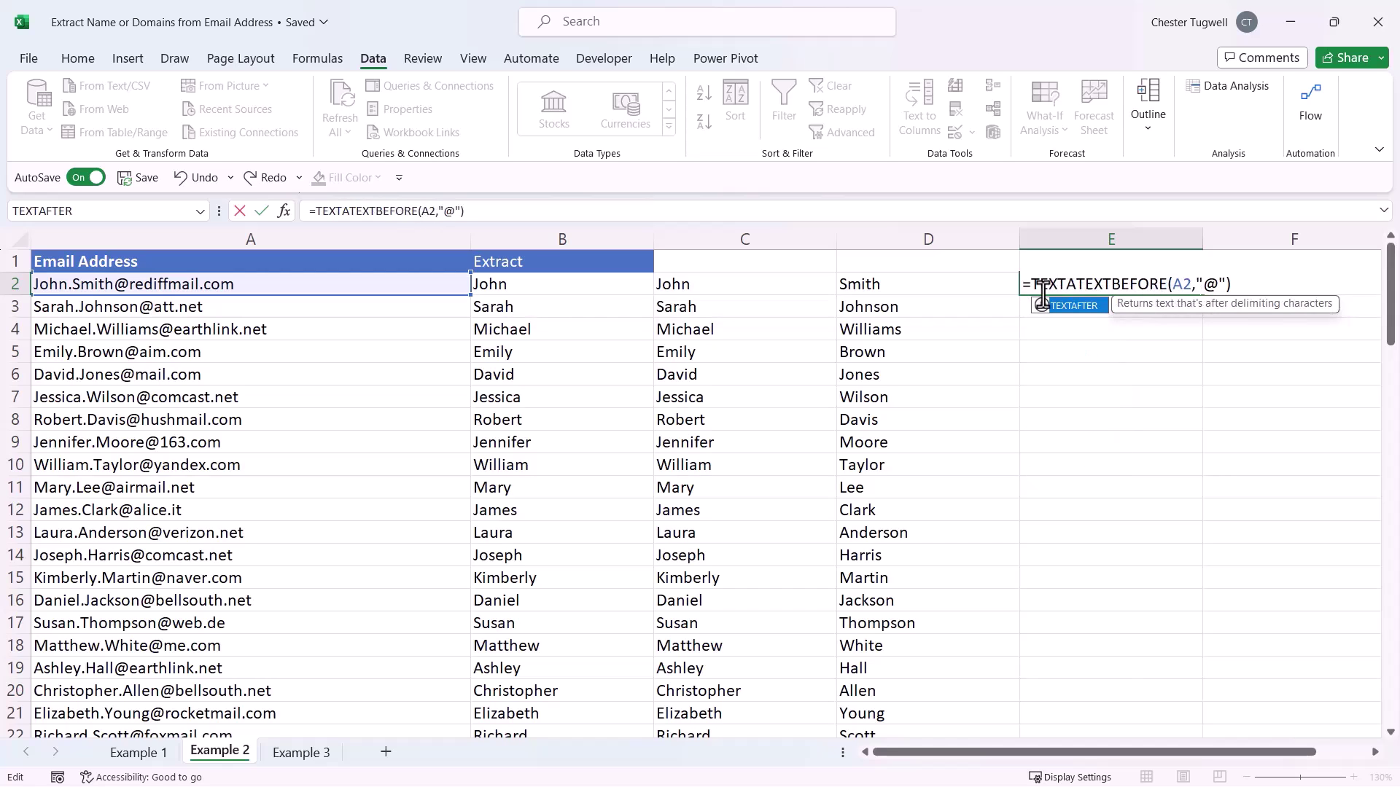
type("ER")
type("(")
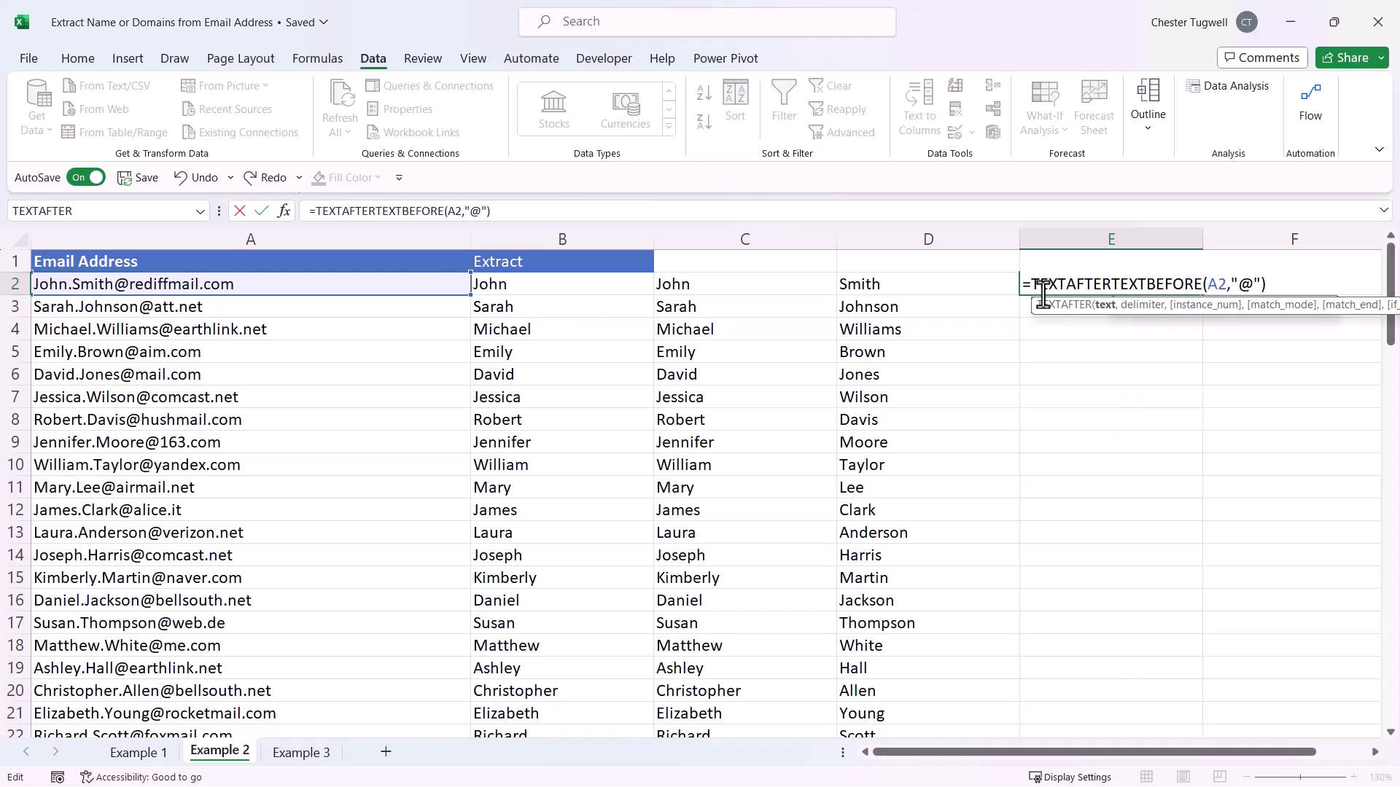
left_click(1108, 306)
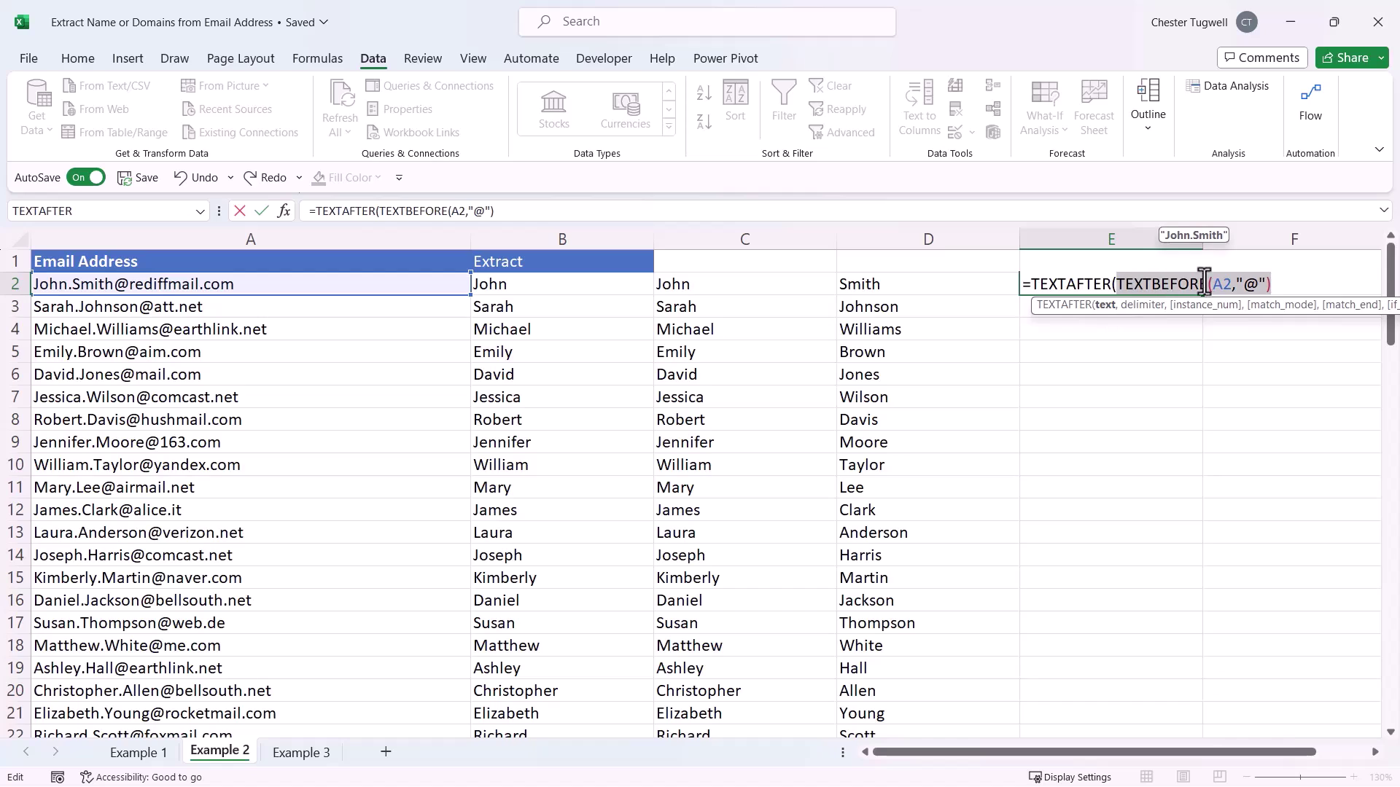
left_click(1276, 292)
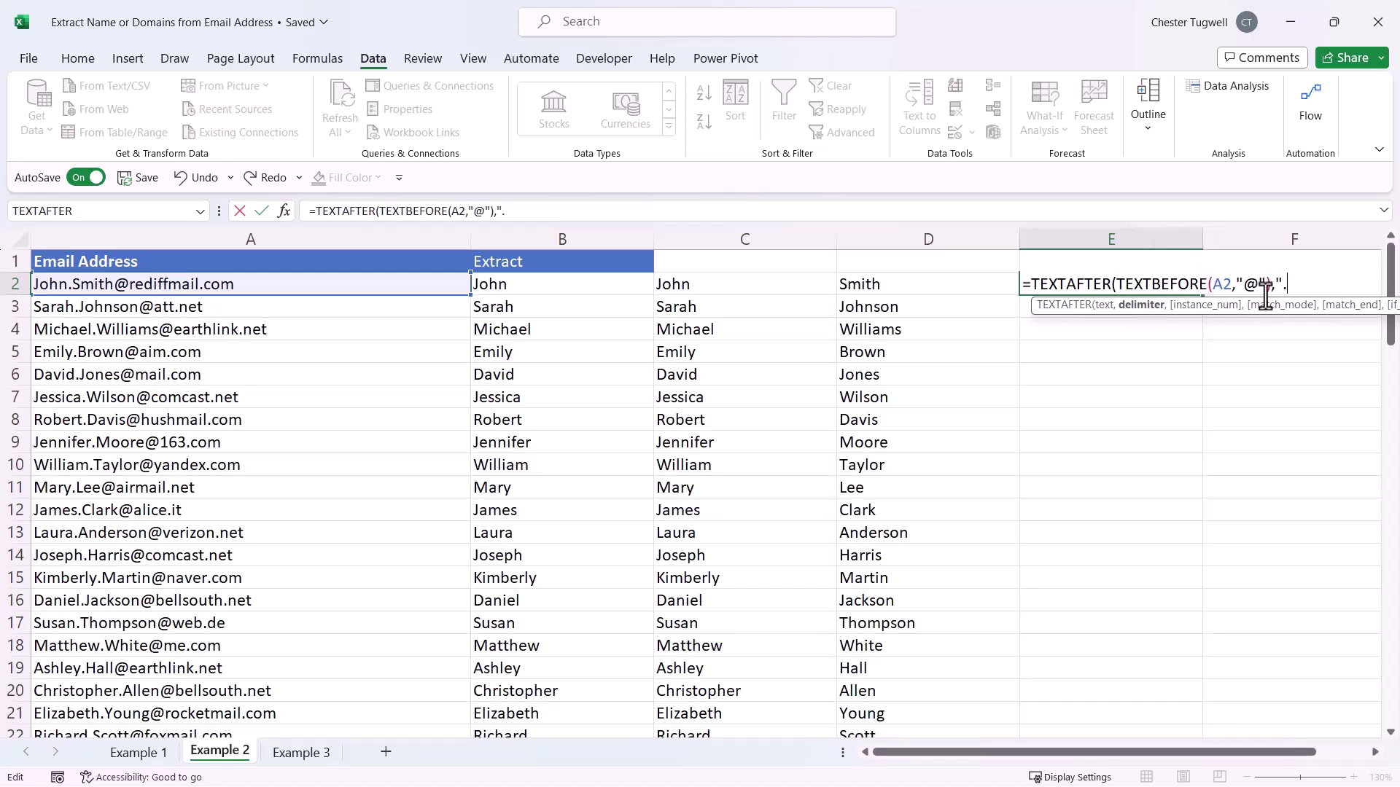
key("Return")
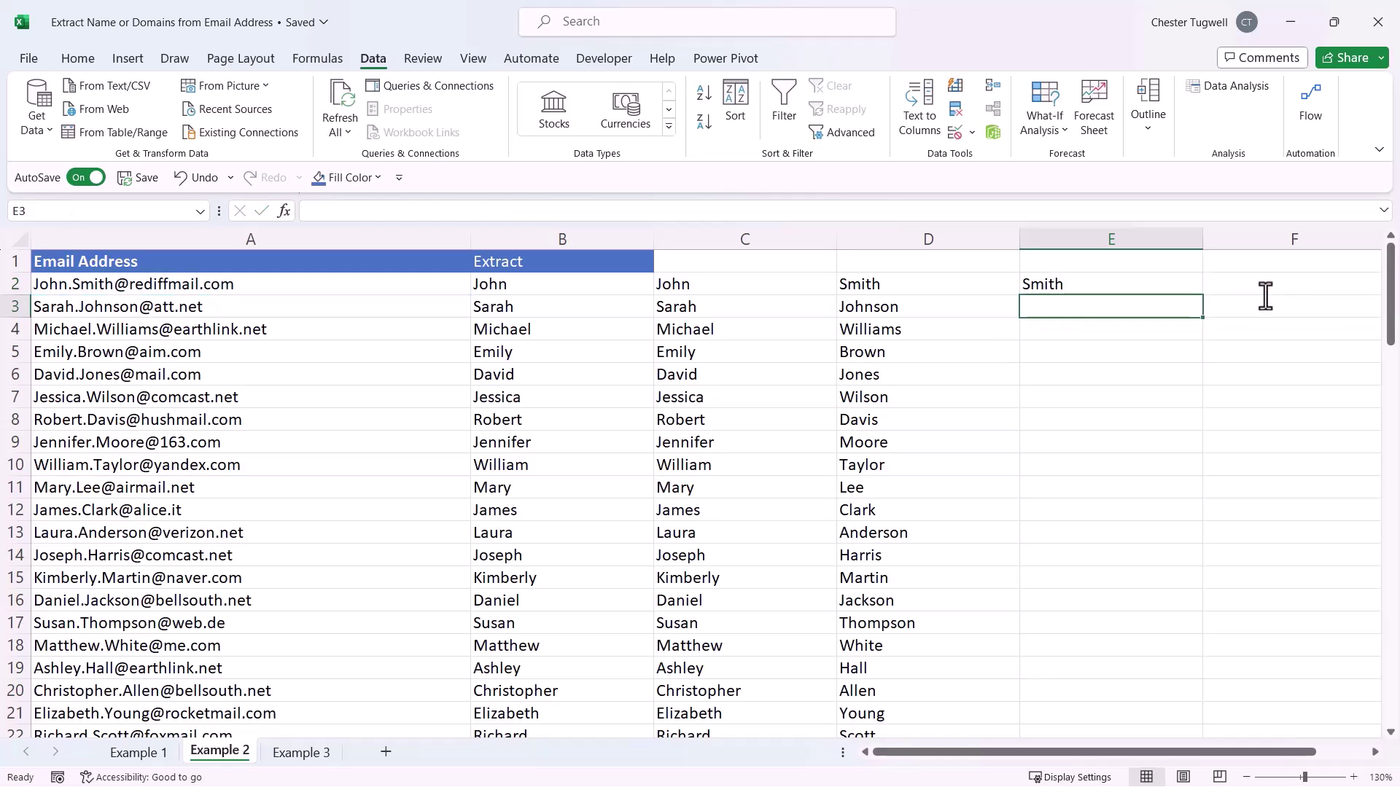
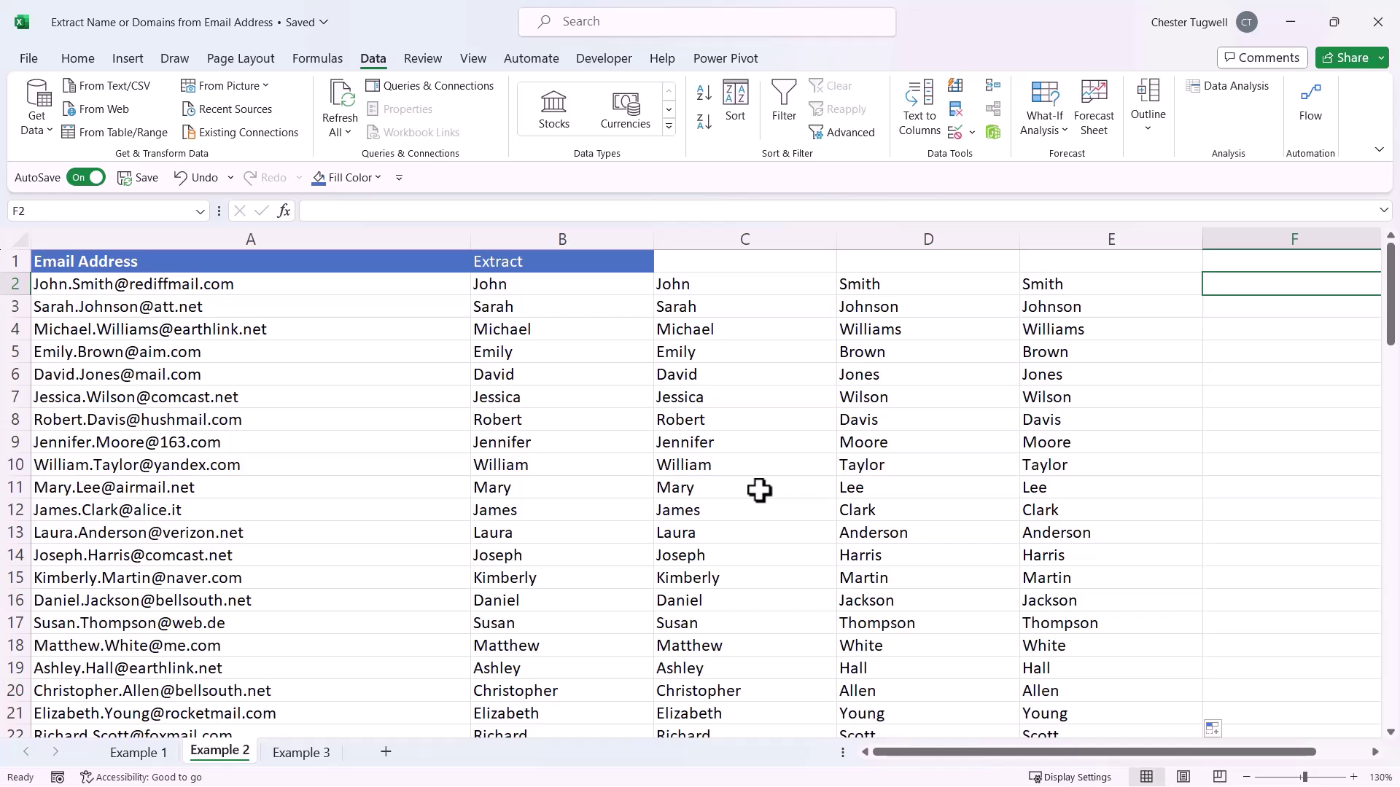
- Freeze the panes at cell B2 so the header row and the Email Address column stay in view
left_click(525, 287)
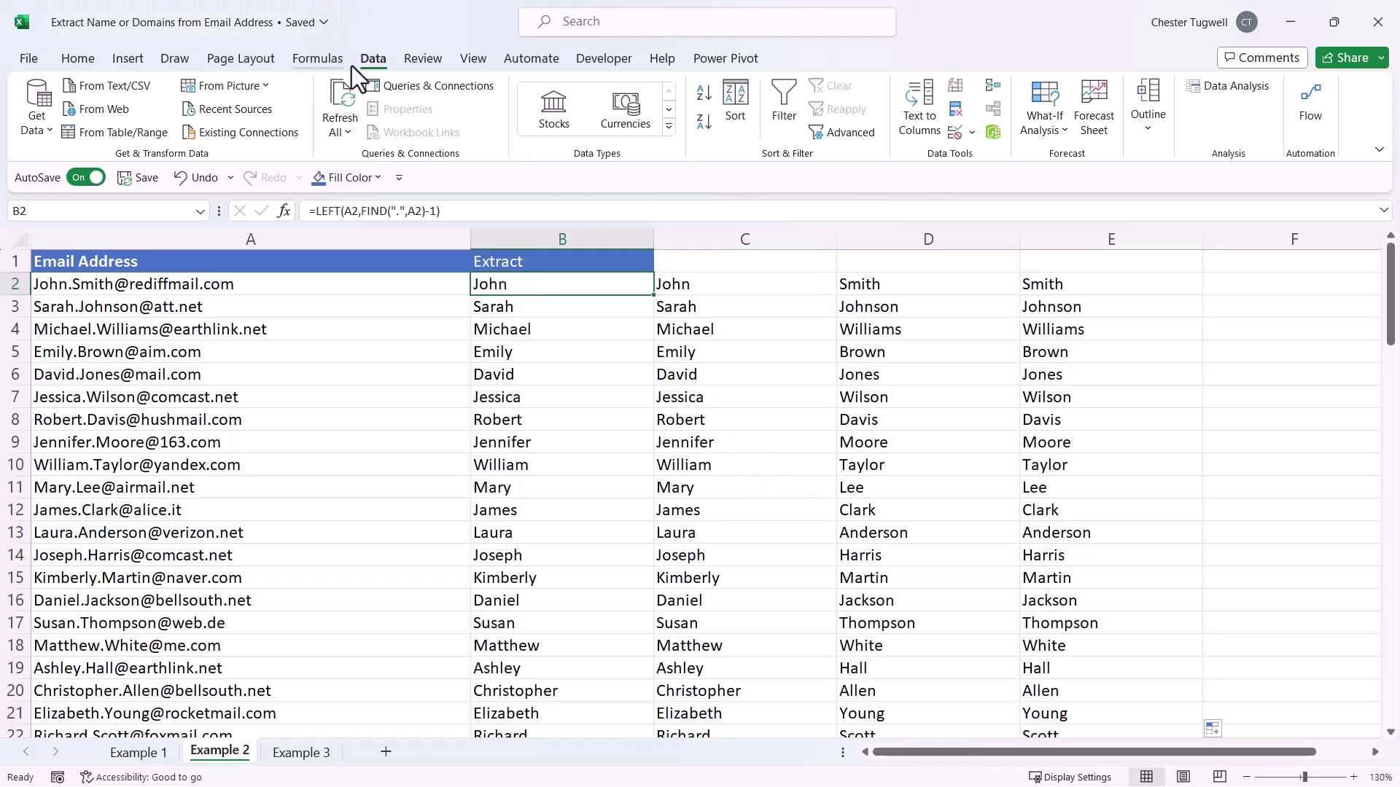
left_click(476, 60)
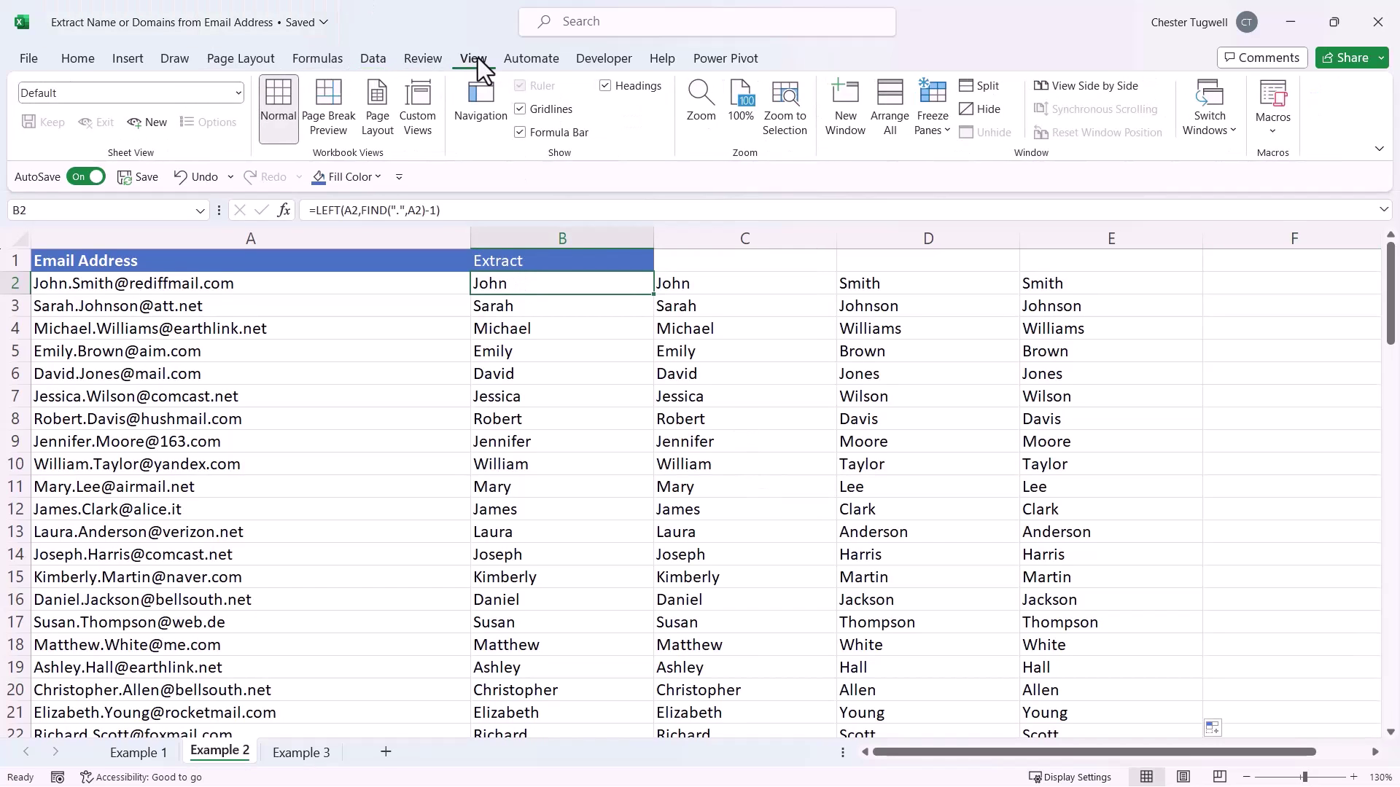
left_click(931, 117)
left_click(972, 174)
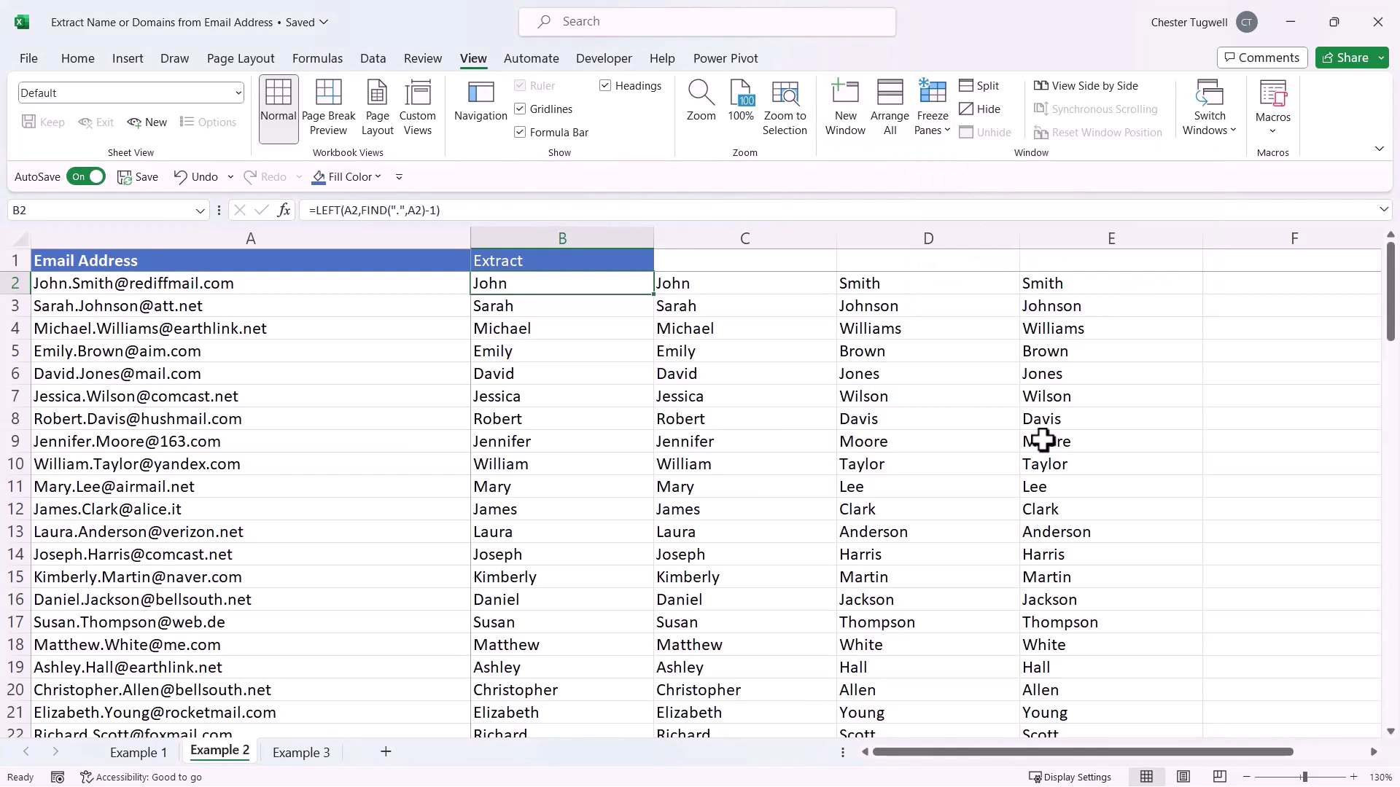
- Enter the formula =LEFT(A2,FIND("@",A2)-1) in cell F2
left_click(1375, 753)
left_click(1375, 759)
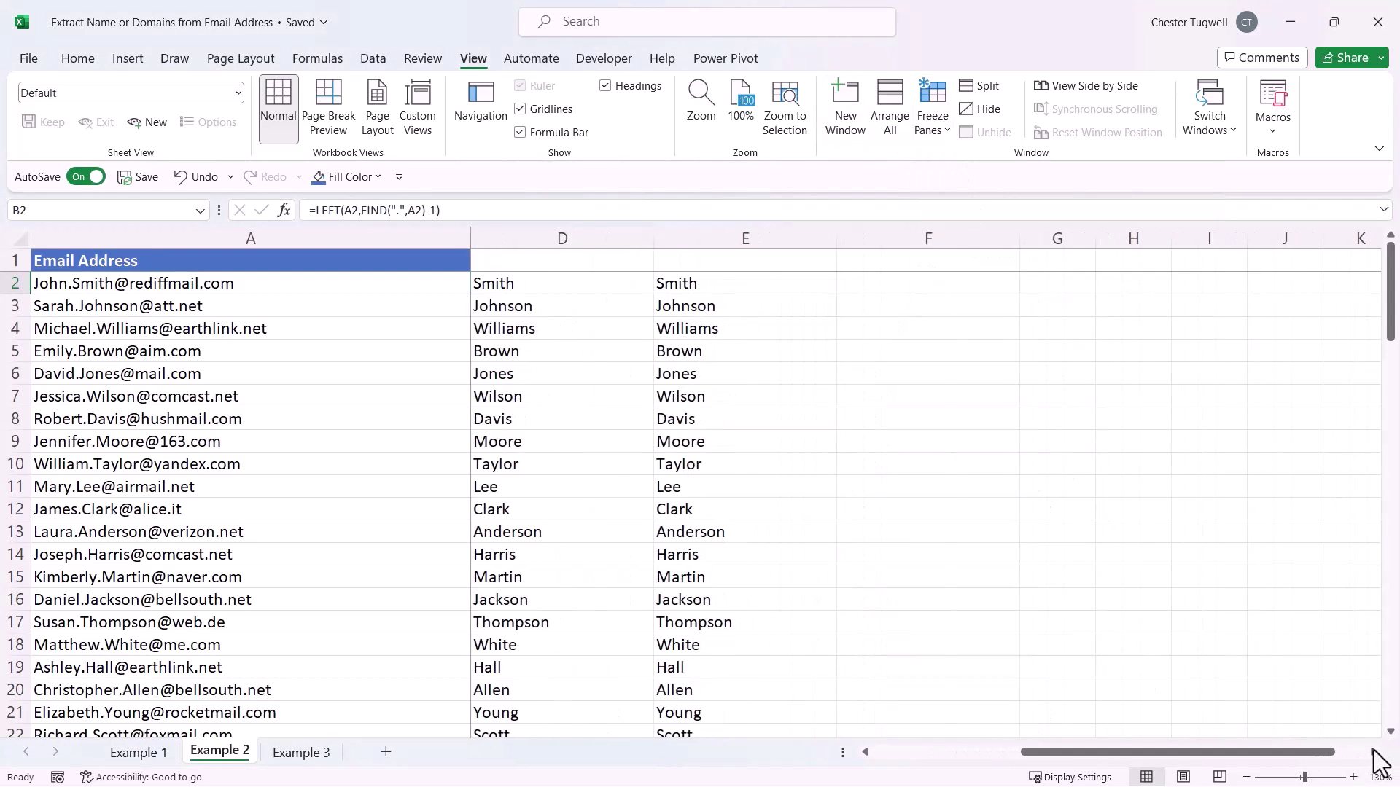
left_click(1374, 759)
left_click(1374, 759)
left_click(562, 282)
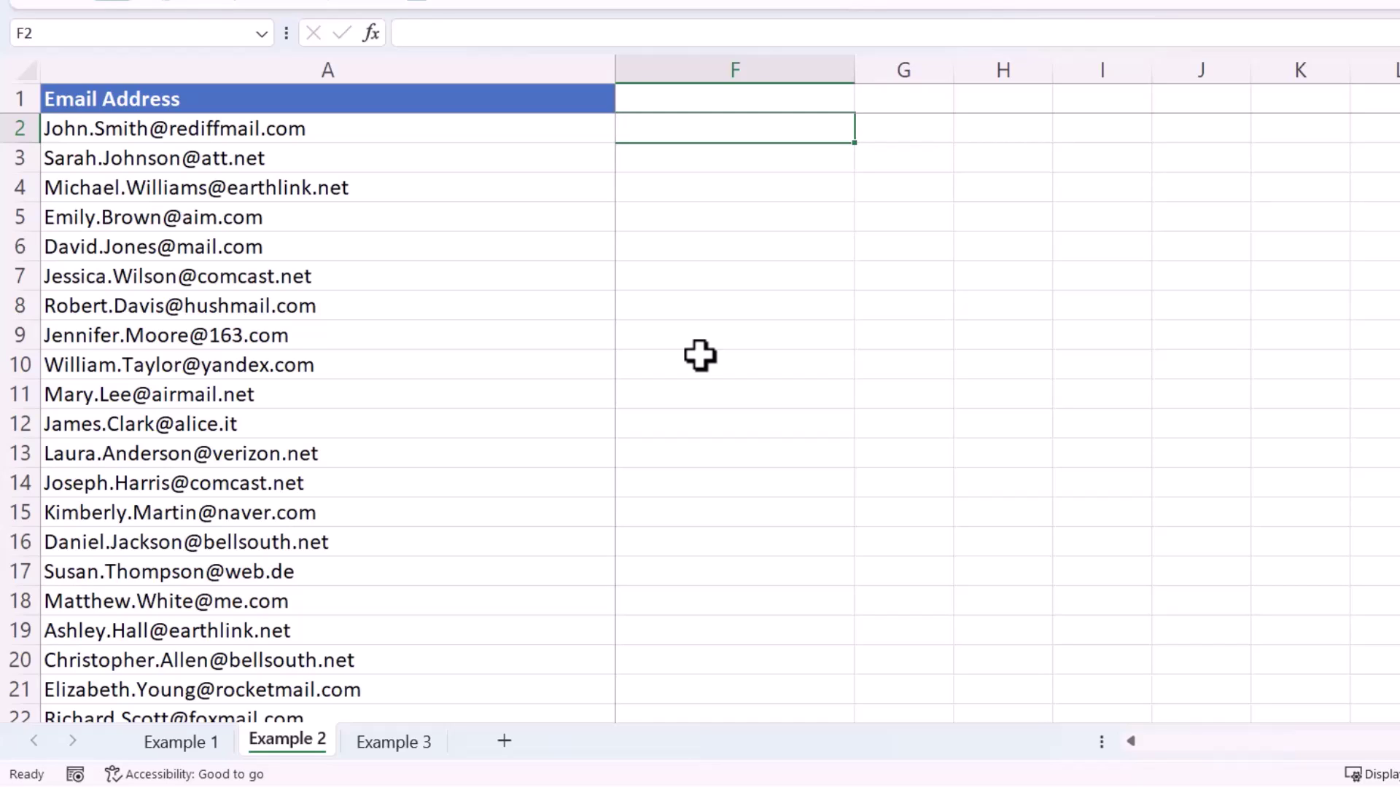
type("=")
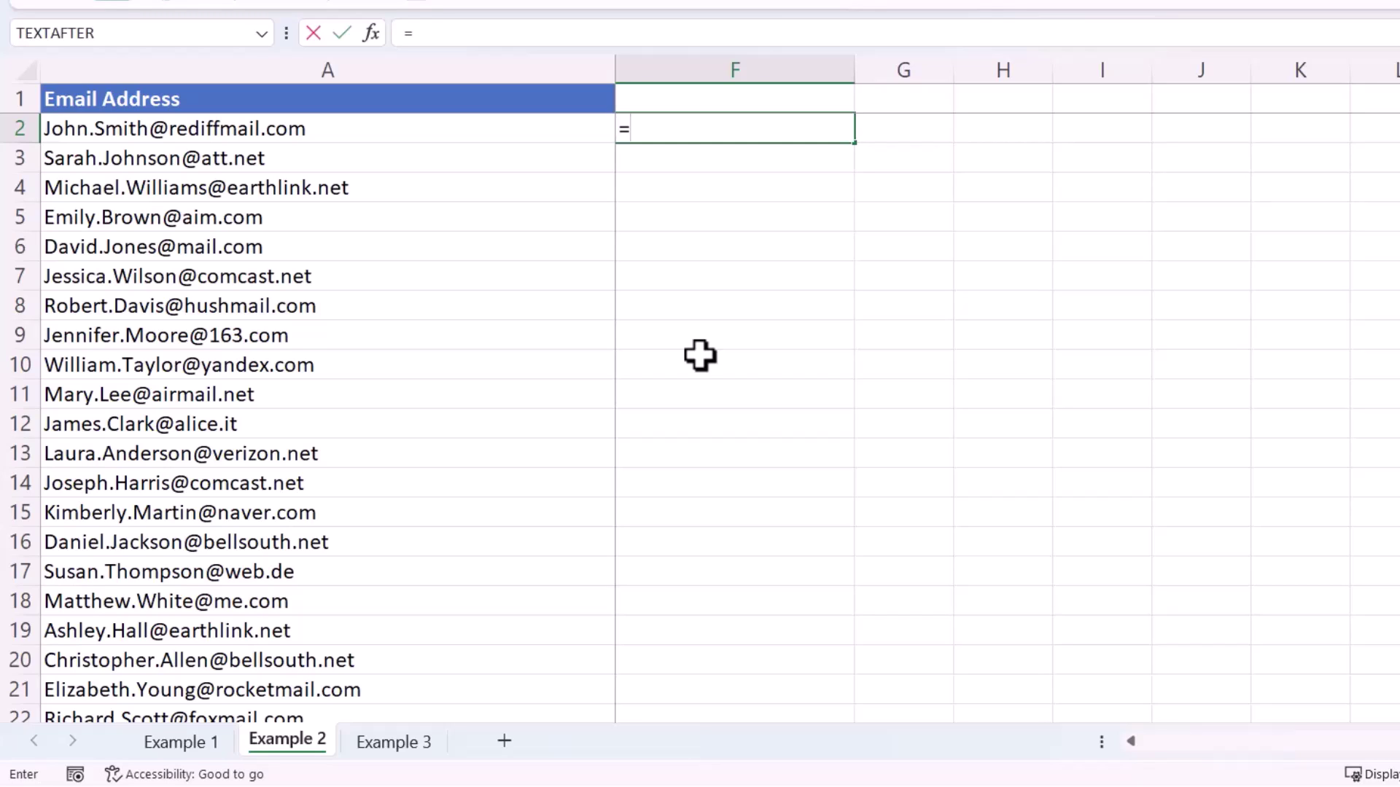
type("left")
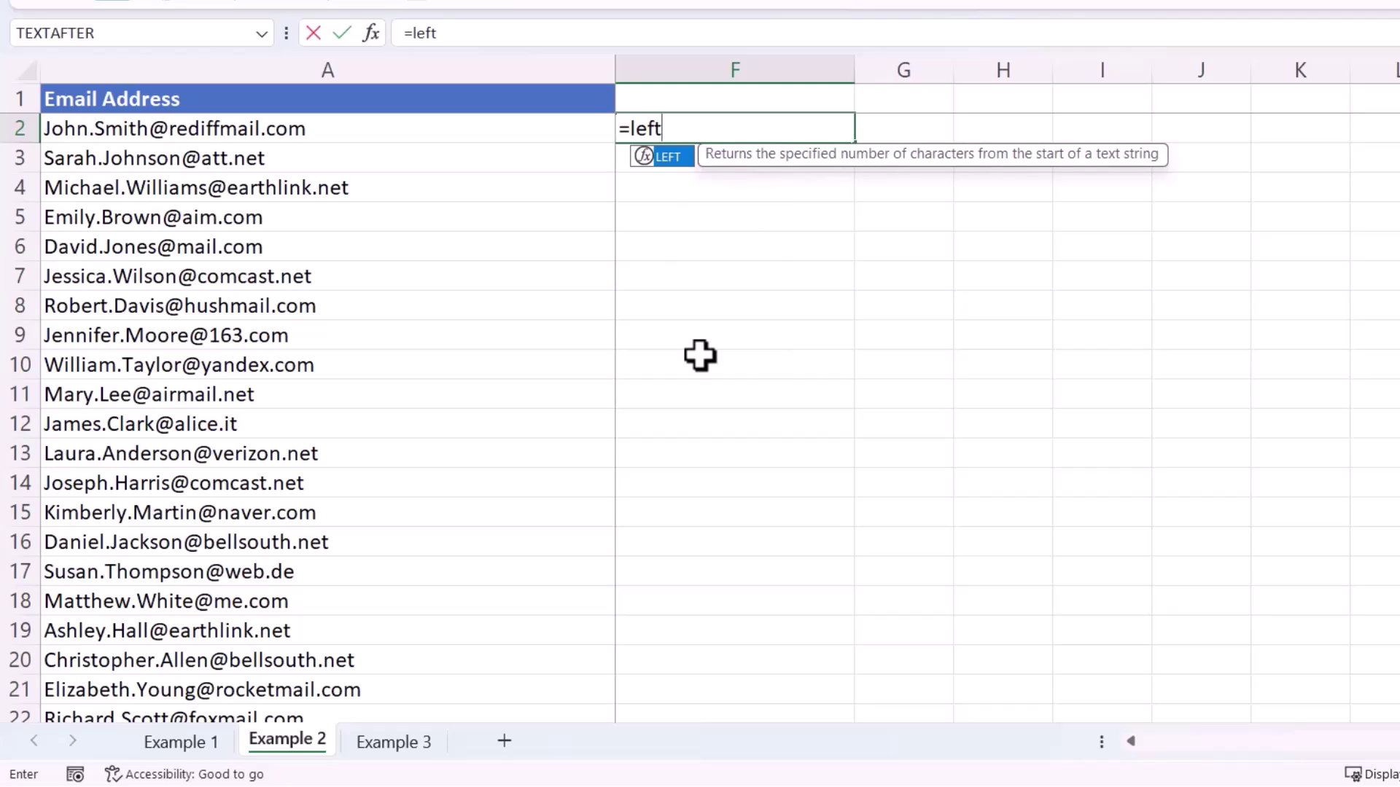
type("(")
left_click(178, 129)
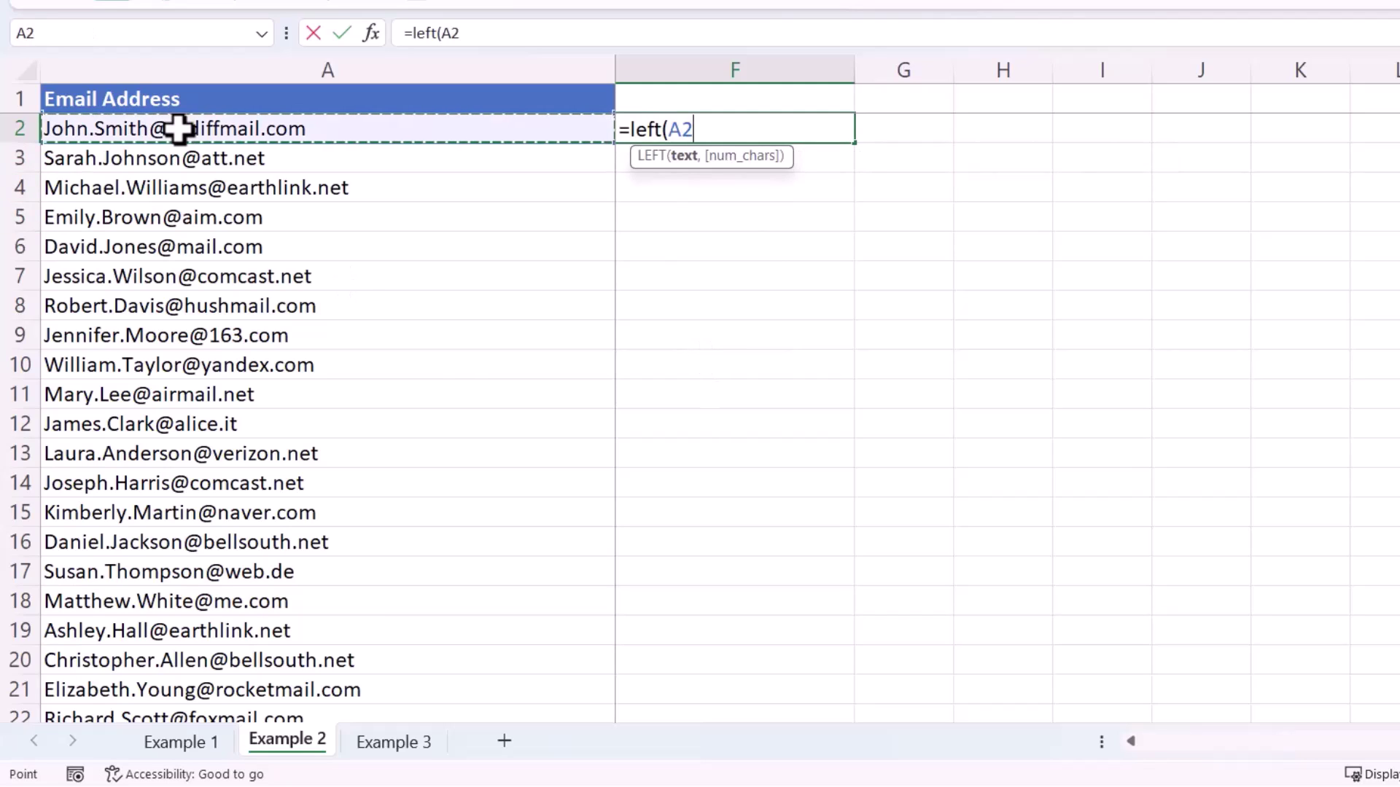
type(",")
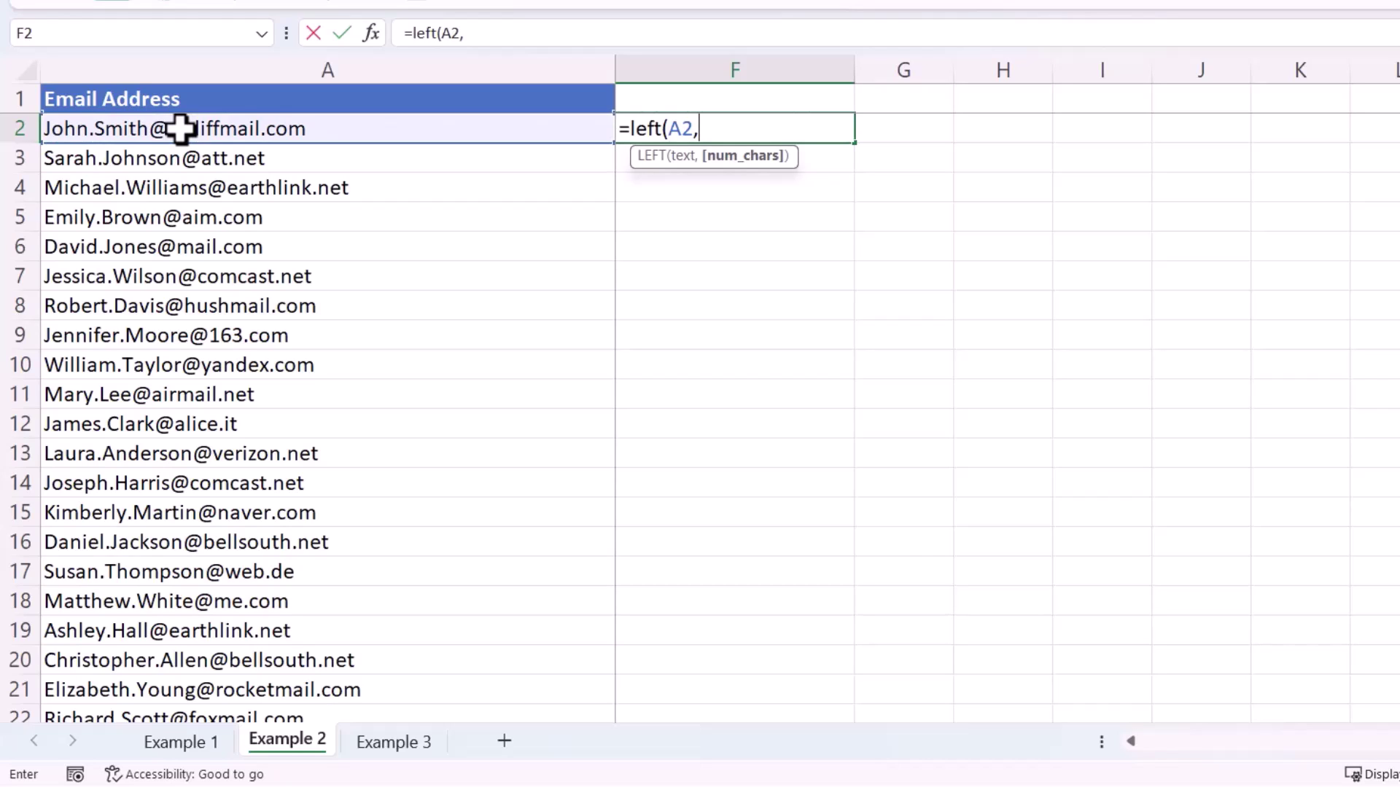
type("find(")
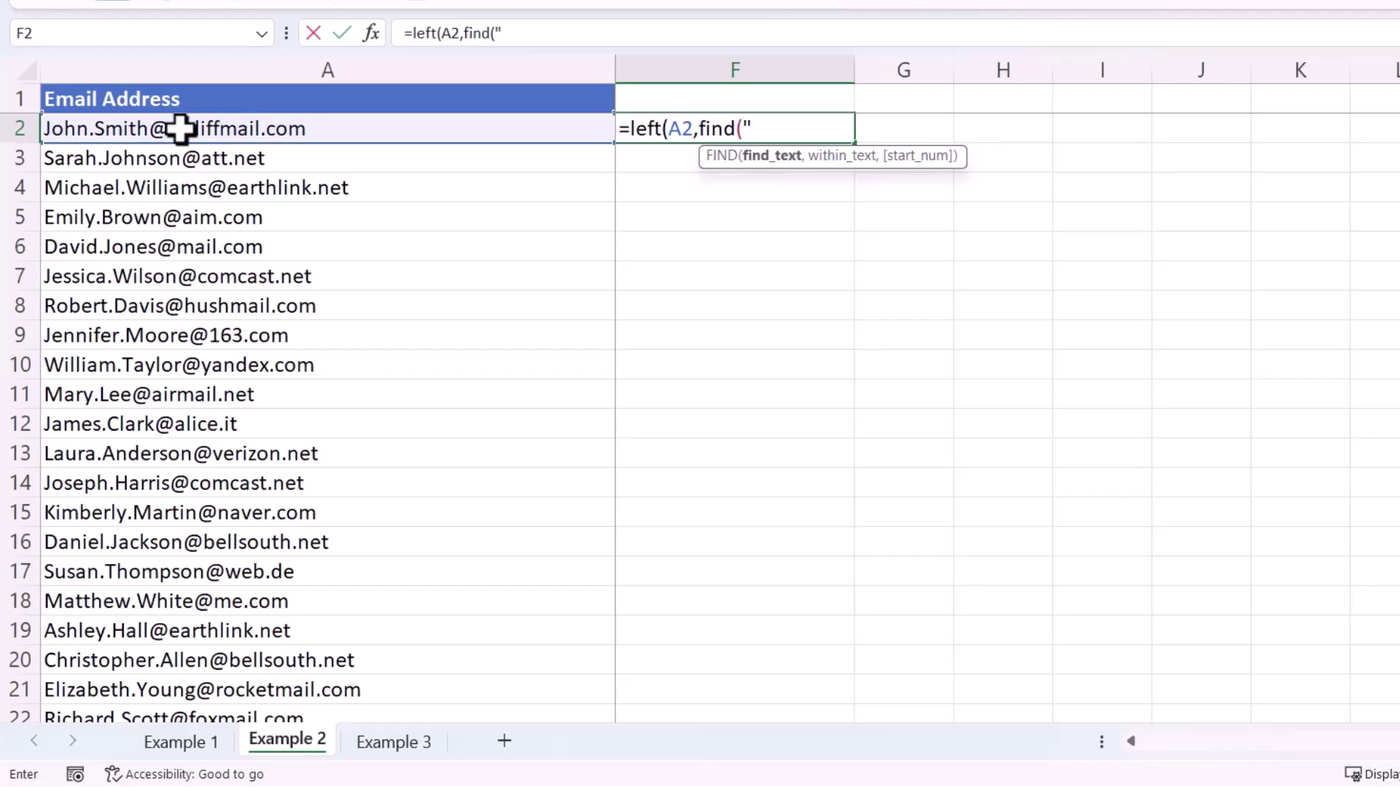
type("\"@\",")
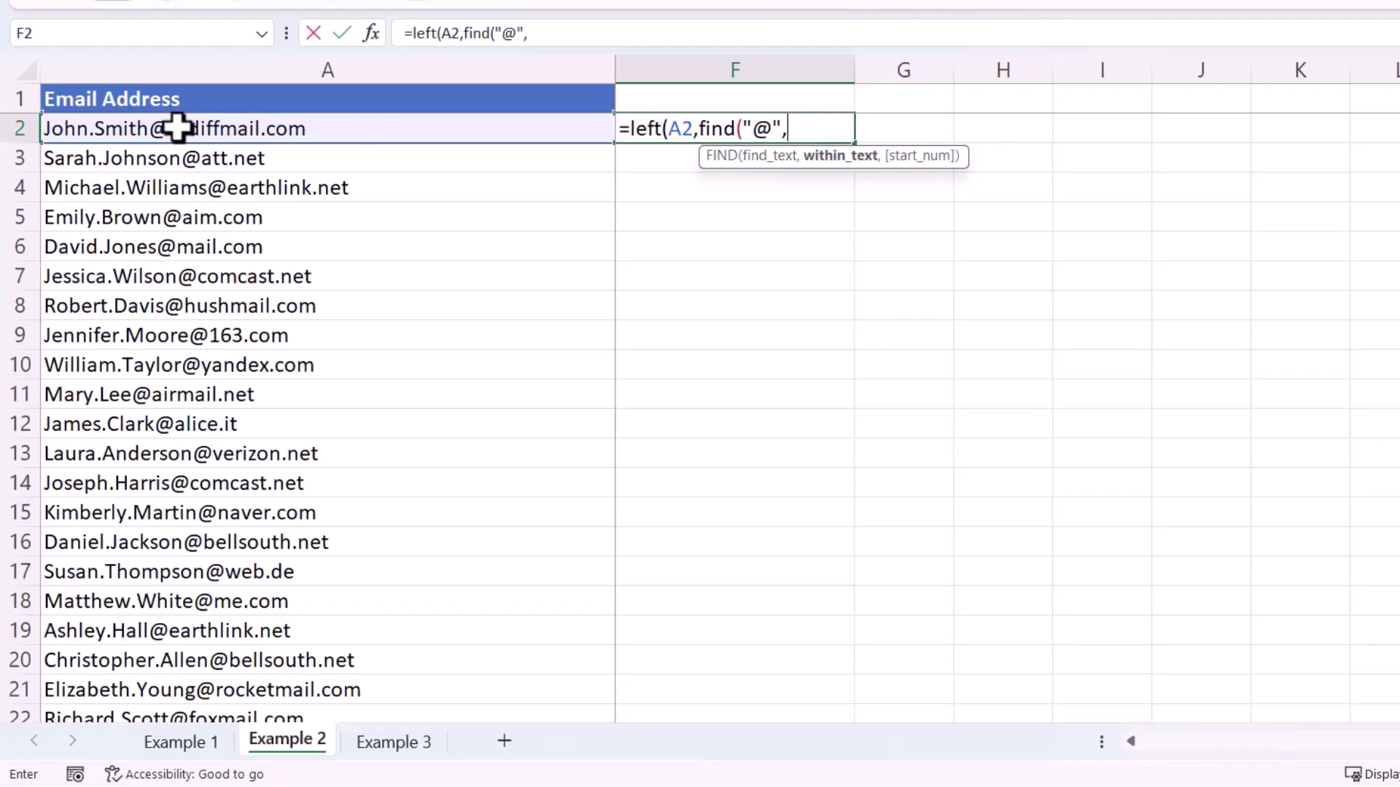
left_click(178, 128)
type(")")
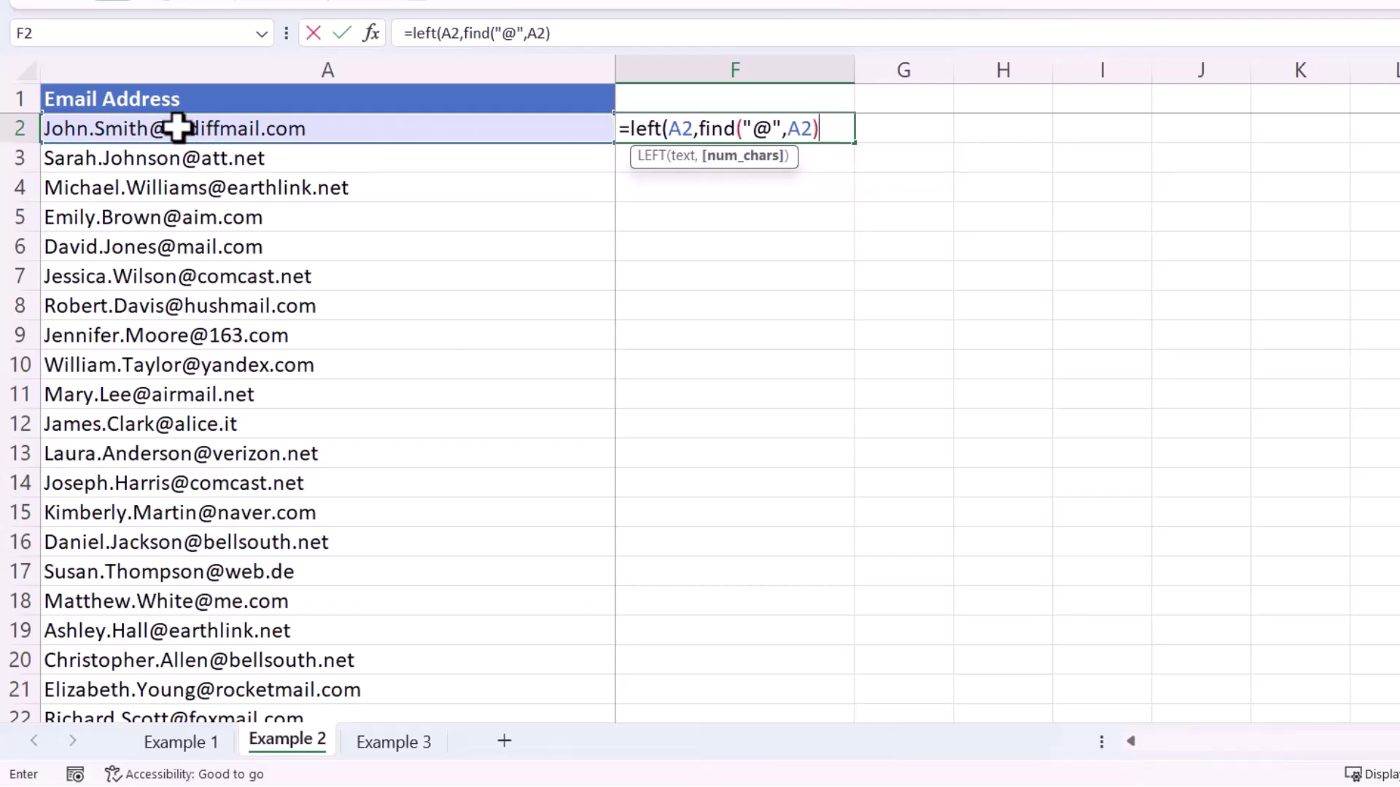
type("-1)")
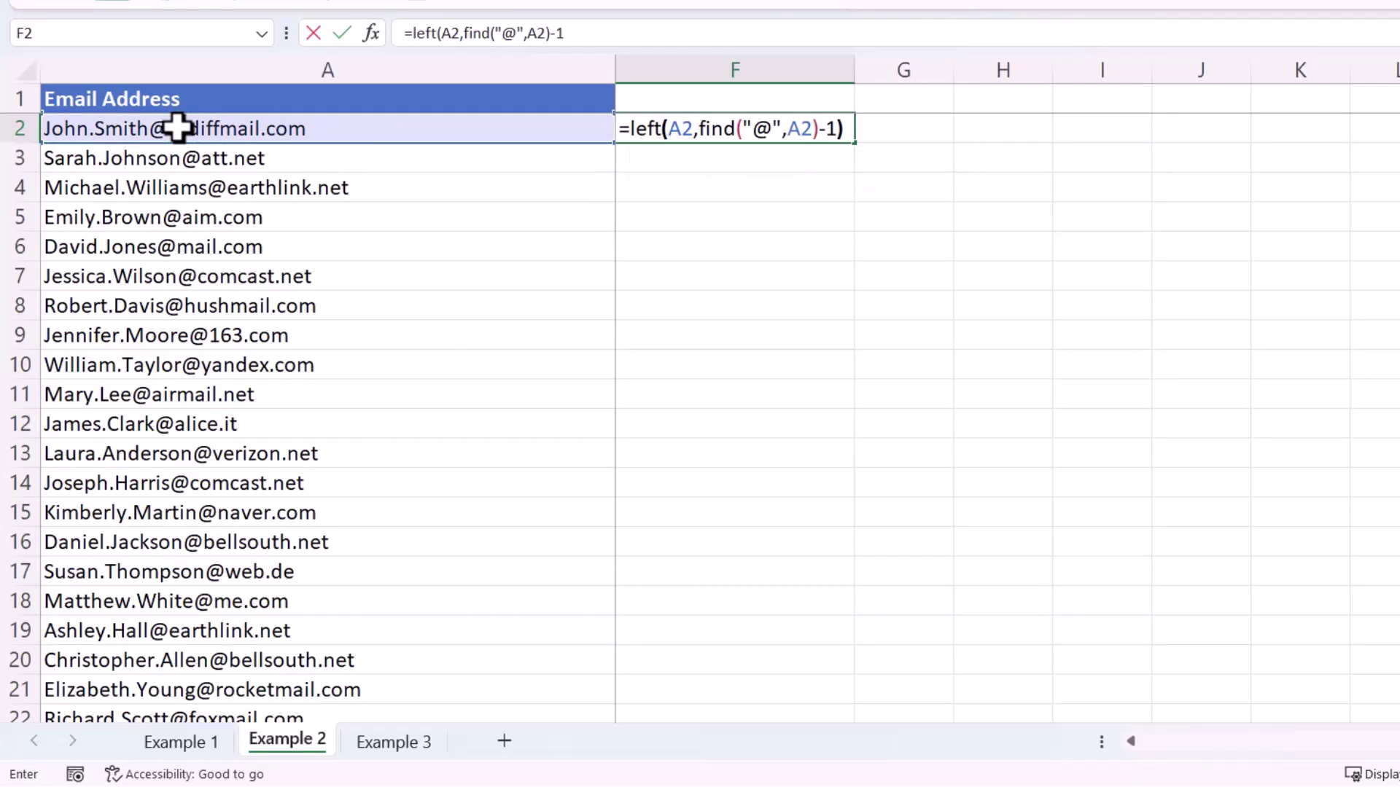
key("Return")
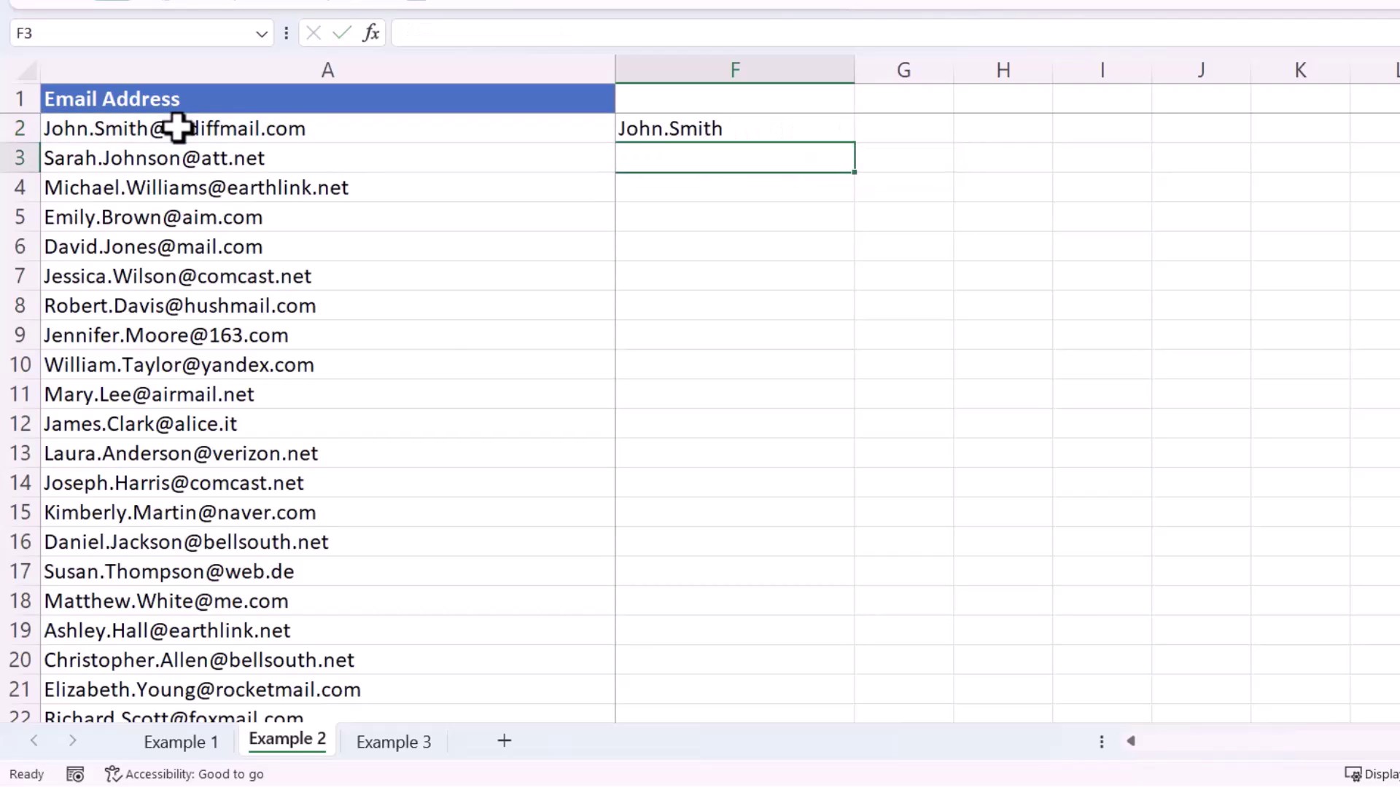
- Widen column G and enter the formula =TEXTBEFORE(A2,"@") in cell G2
left_click(881, 130)
left_click_drag(948, 62, 991, 63)
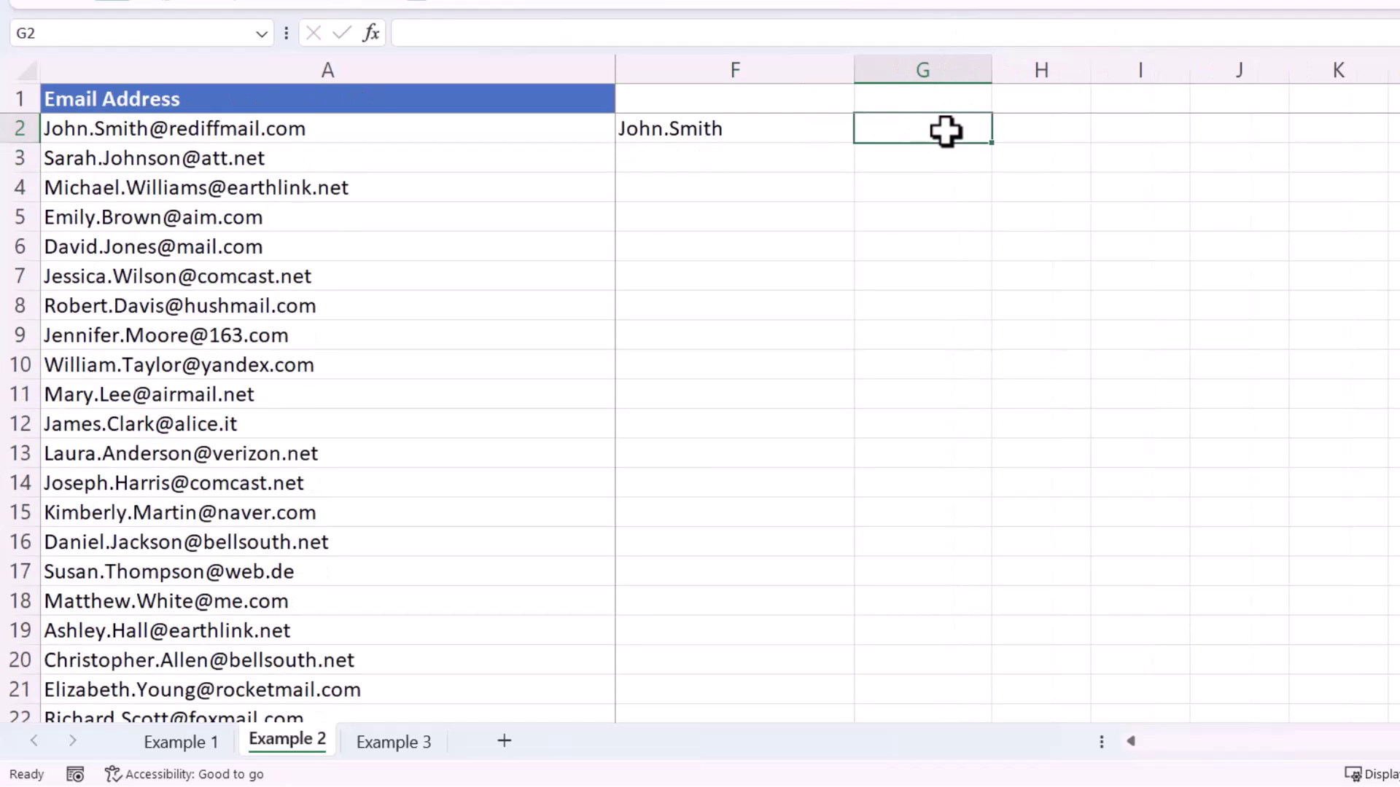
type("=text")
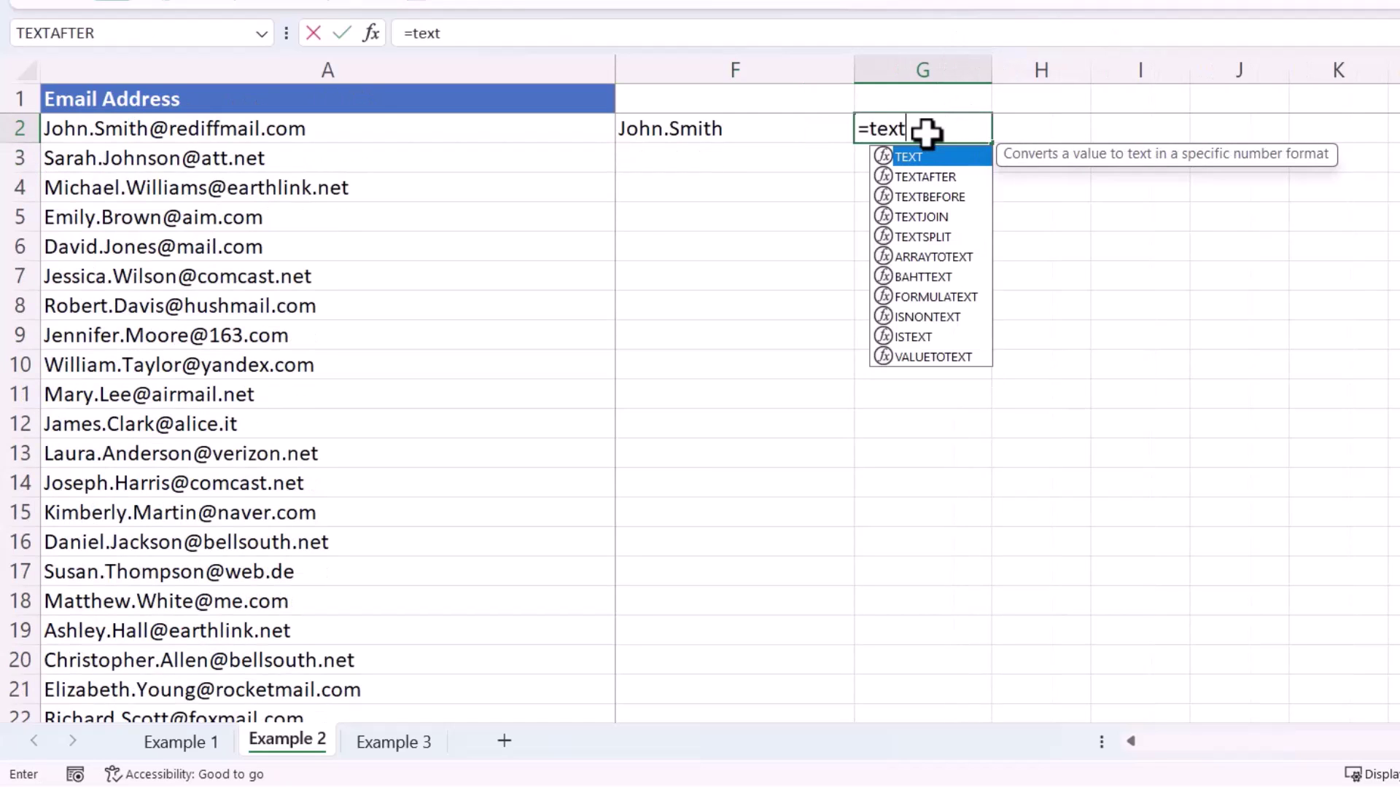
double_click(977, 197)
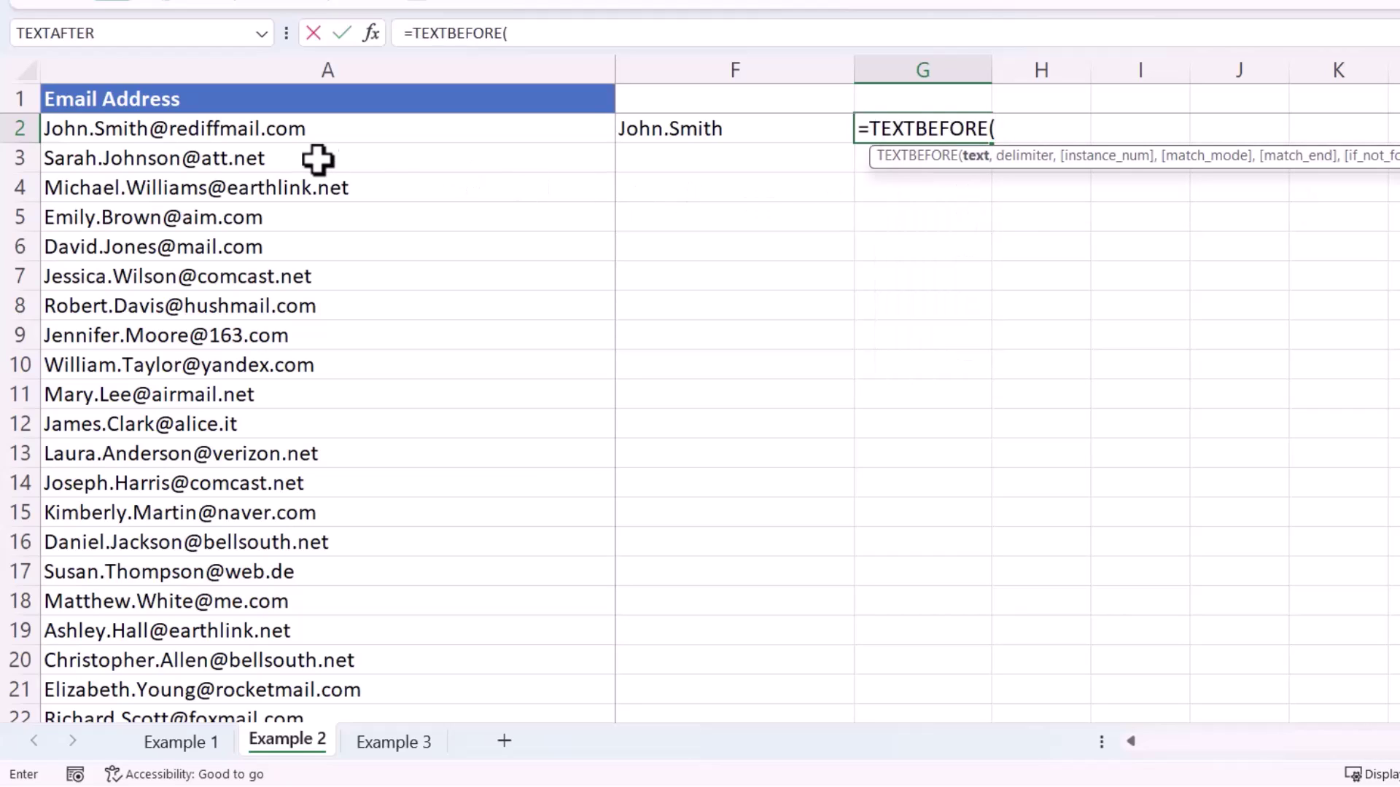
left_click(316, 130)
type(",\"@")
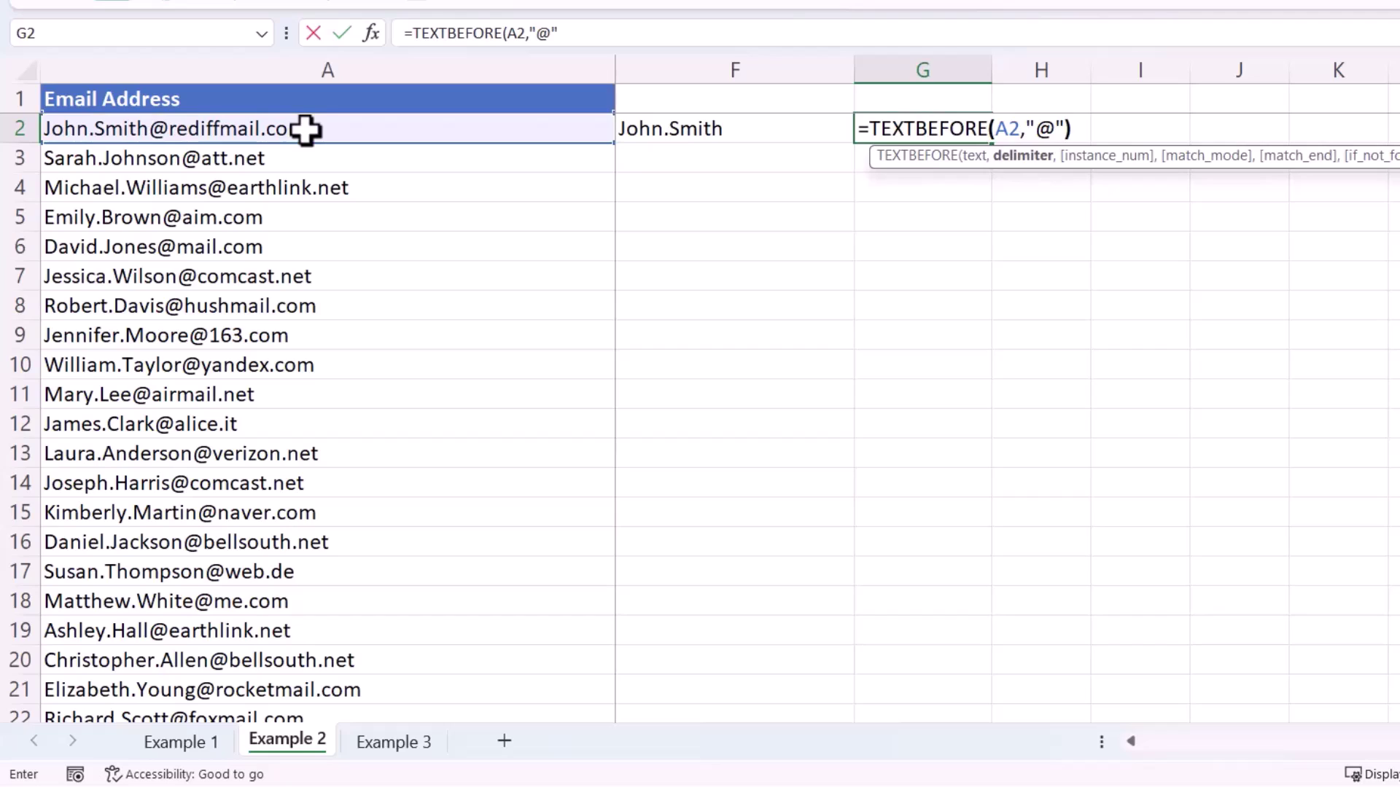
type("\")")
key("Return")
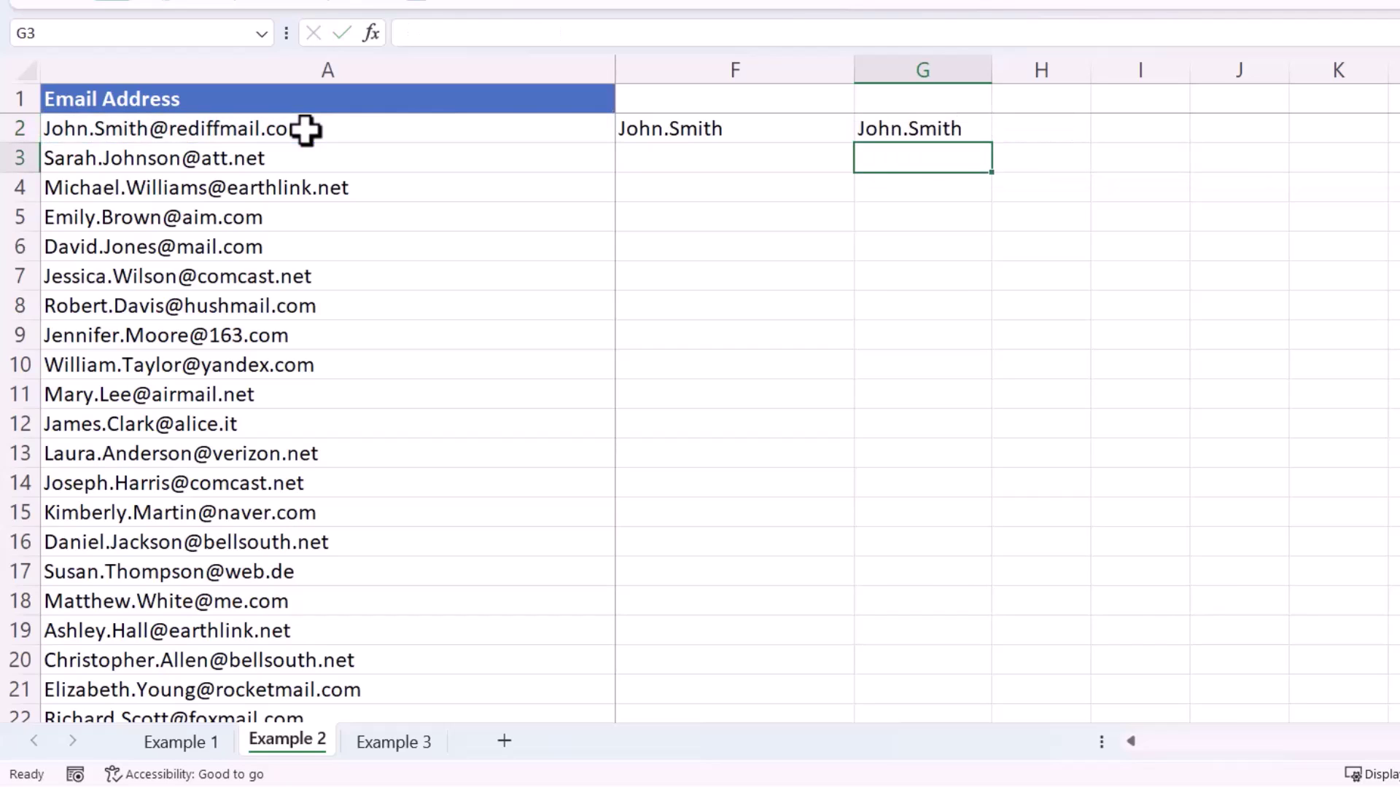
- Wrap F2's LEFT formula in SUBSTITUTE with "." as old text and " " as new text, and fill it down column F
left_click(735, 132)
double_click(735, 132)
left_click(628, 129)
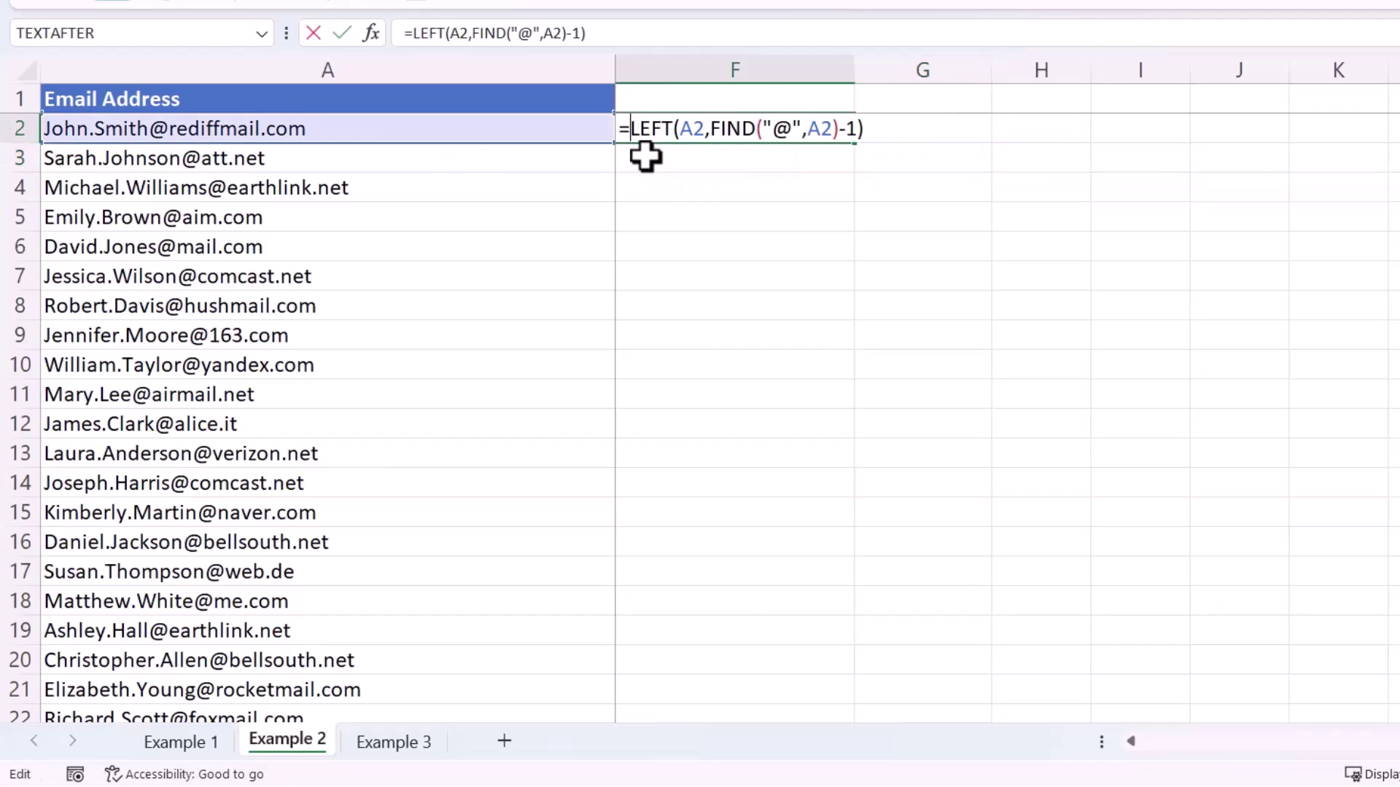
type("SU")
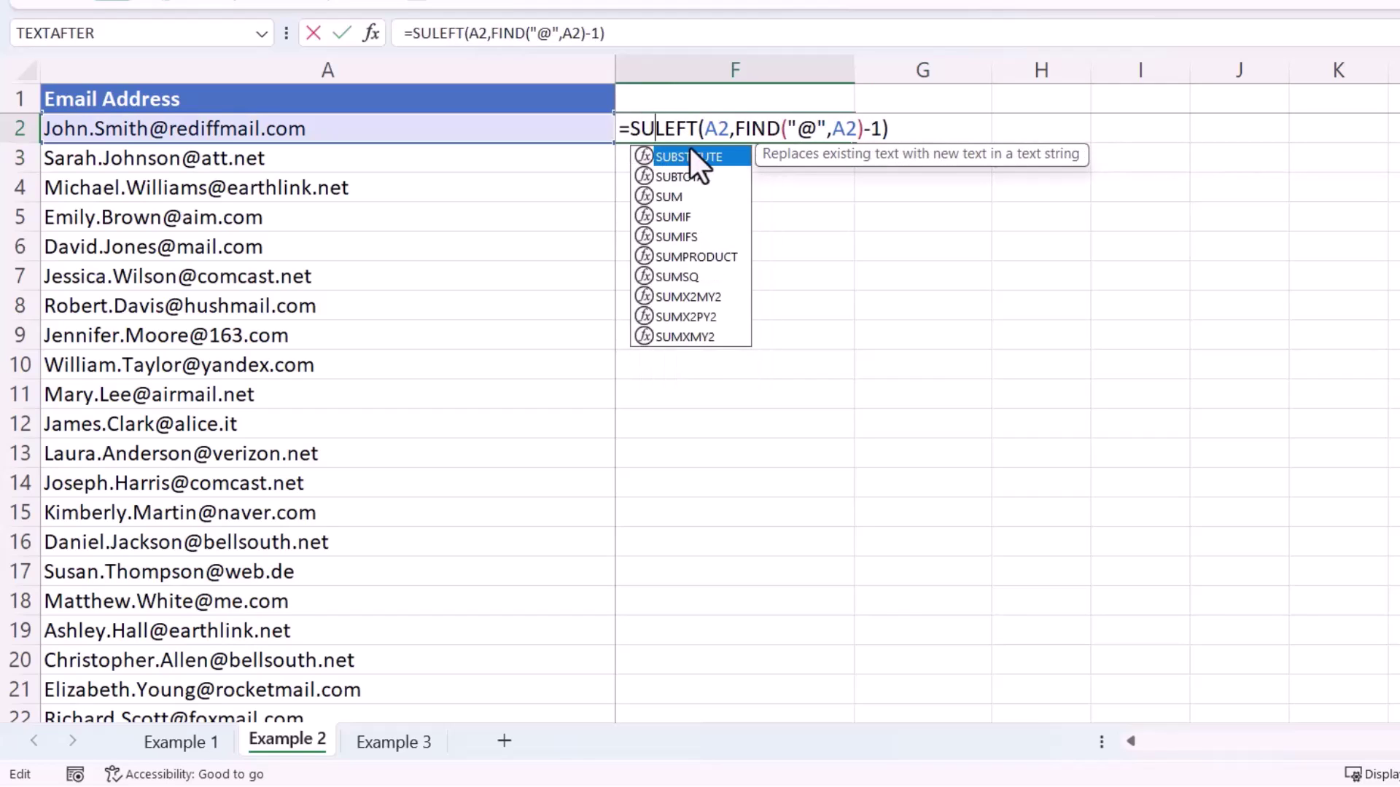
double_click(689, 157)
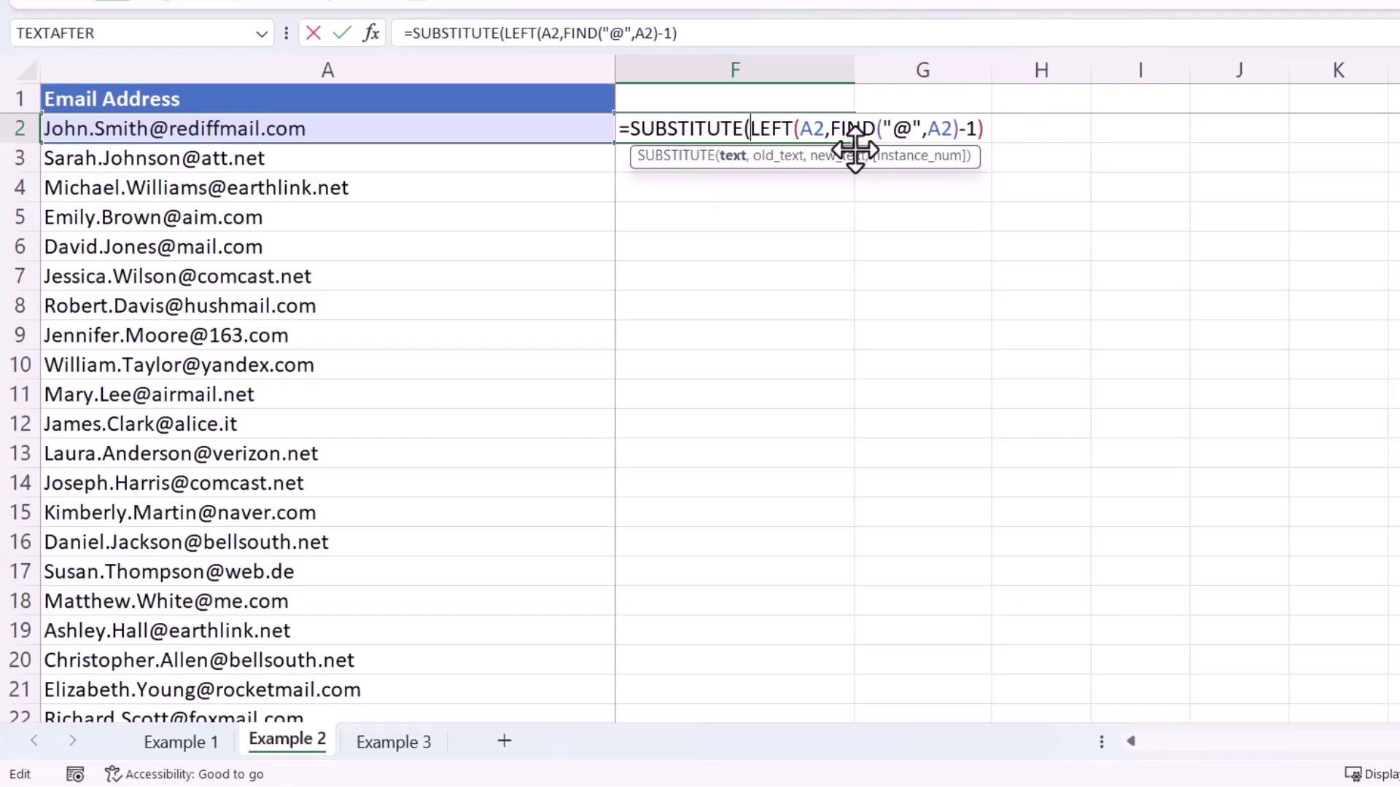
left_click(986, 128)
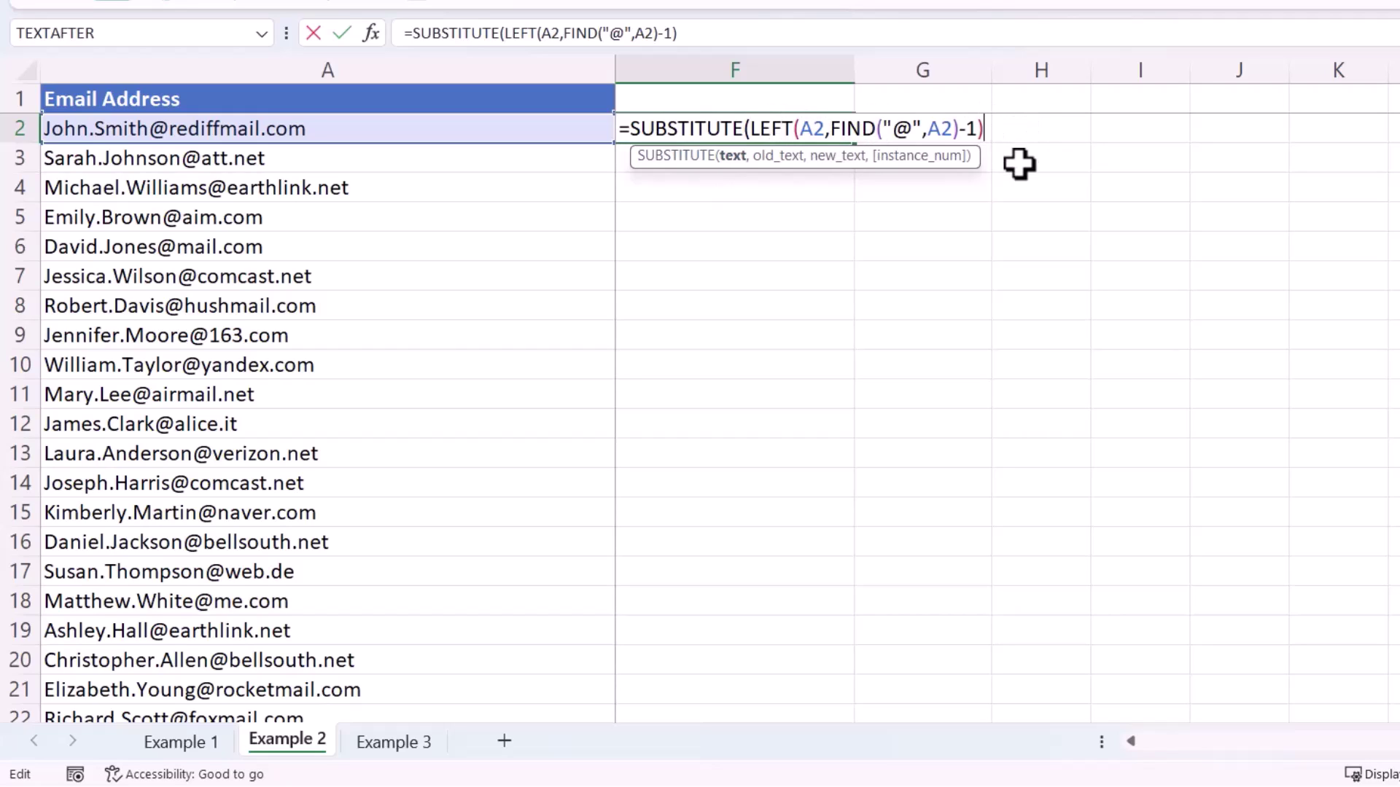
type(",\".")
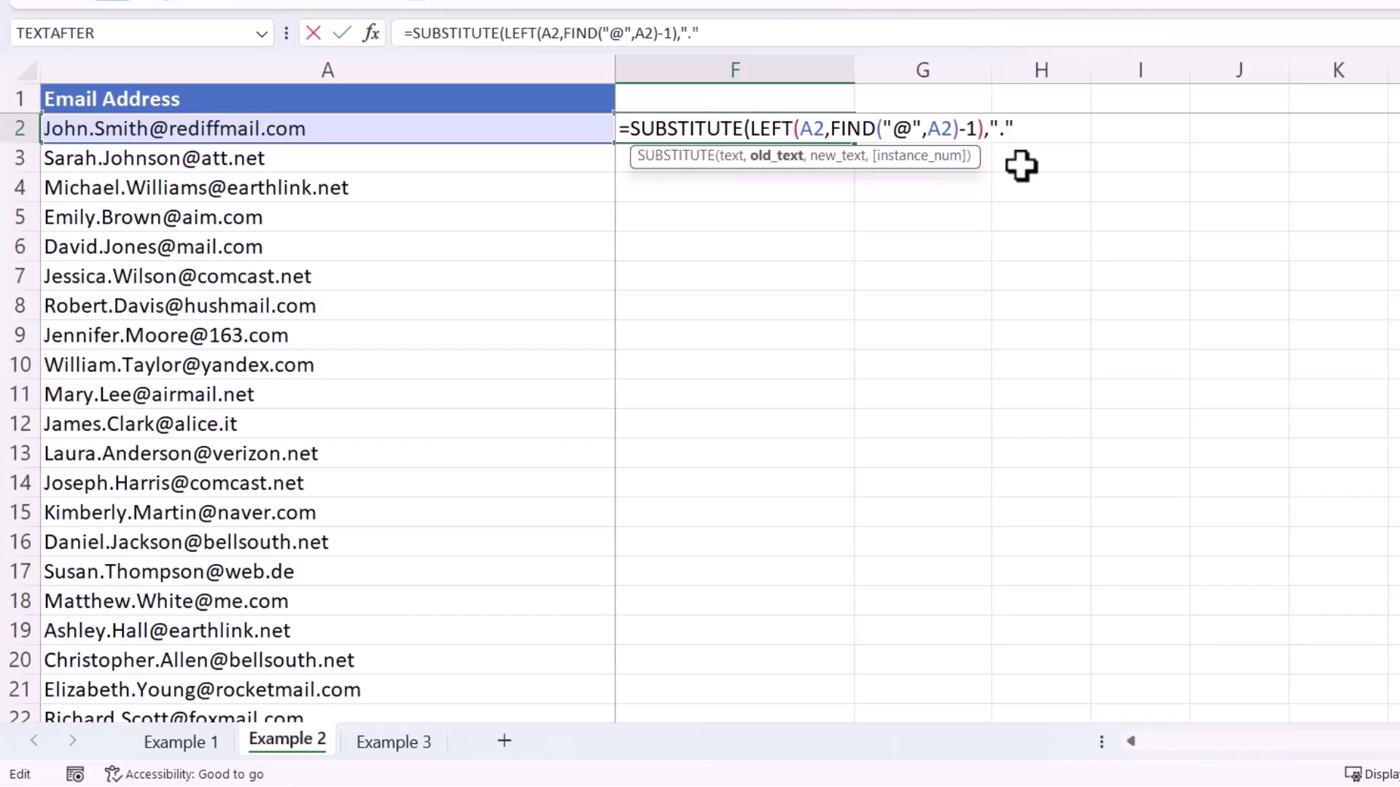
type("\",")
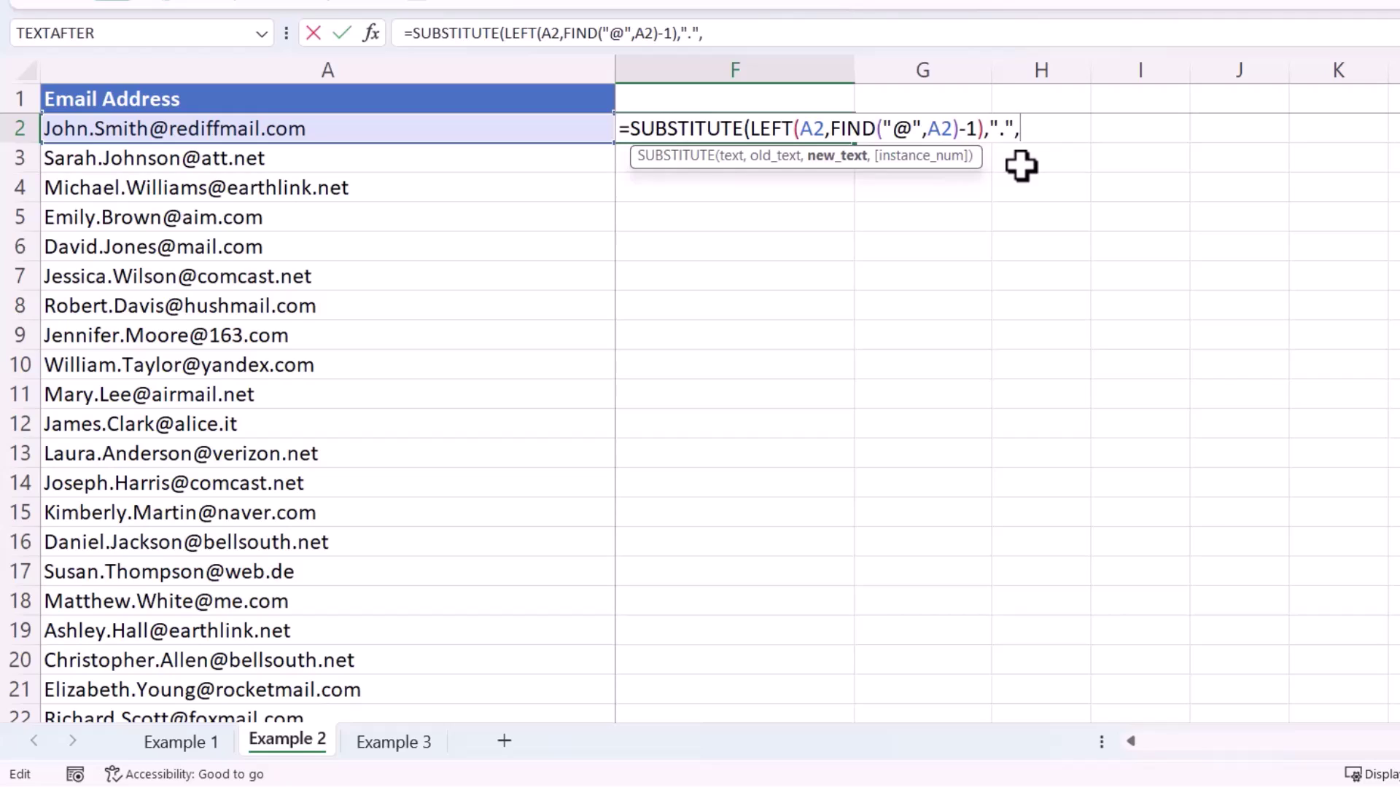
type("\" \")")
key("Return")
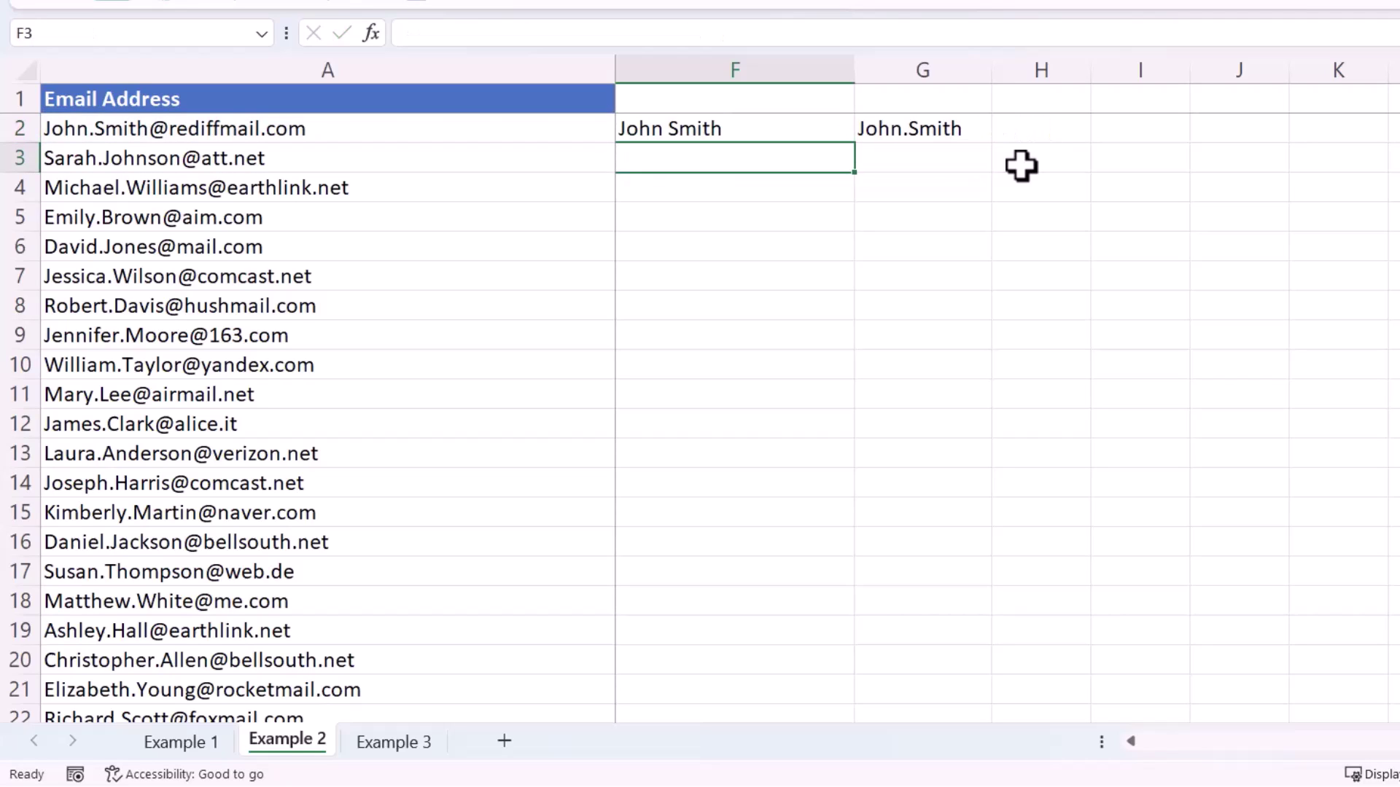
left_click(804, 133)
double_click(855, 144)
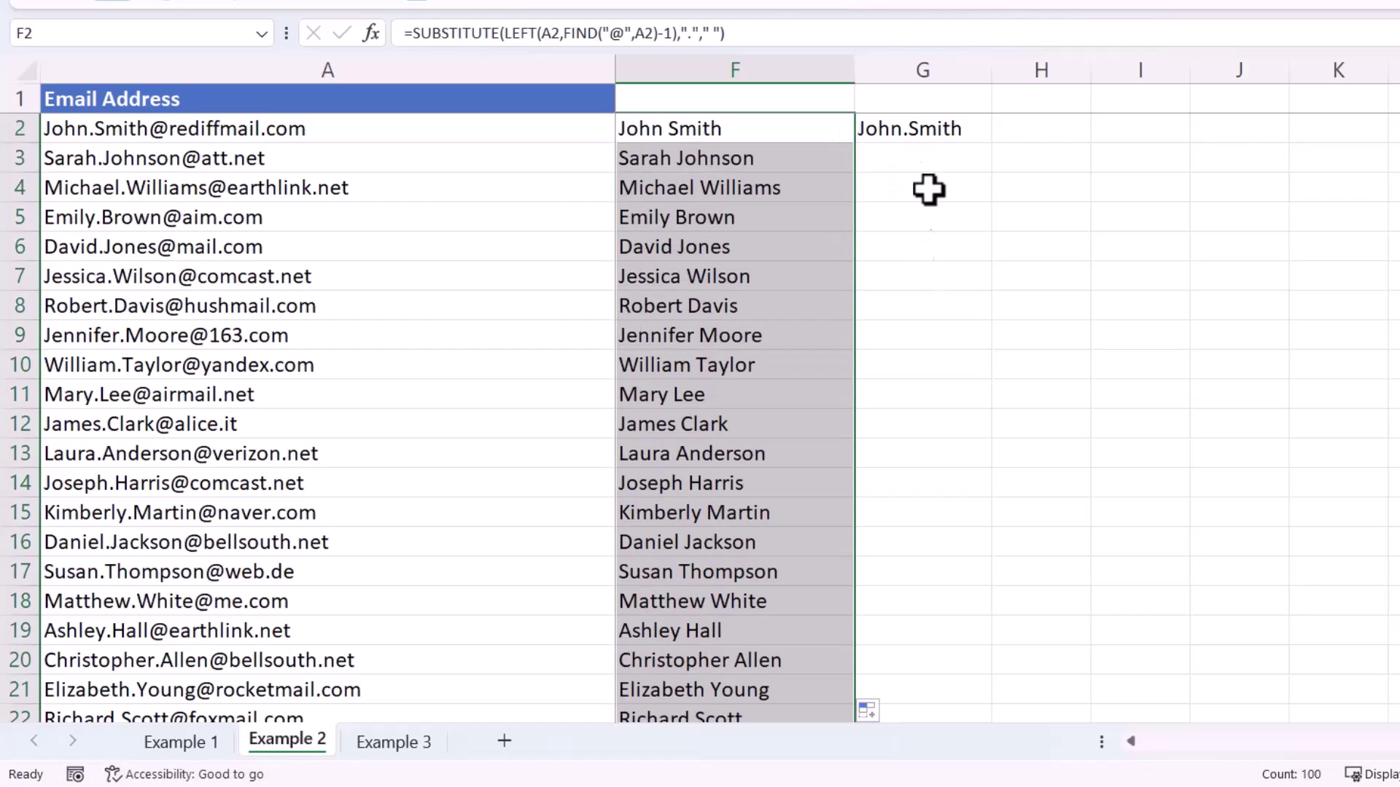
- Wrap G2's TEXTBEFORE formula in SUBSTITUTE, replacing "." with " ", and fill it down column G
double_click(930, 129)
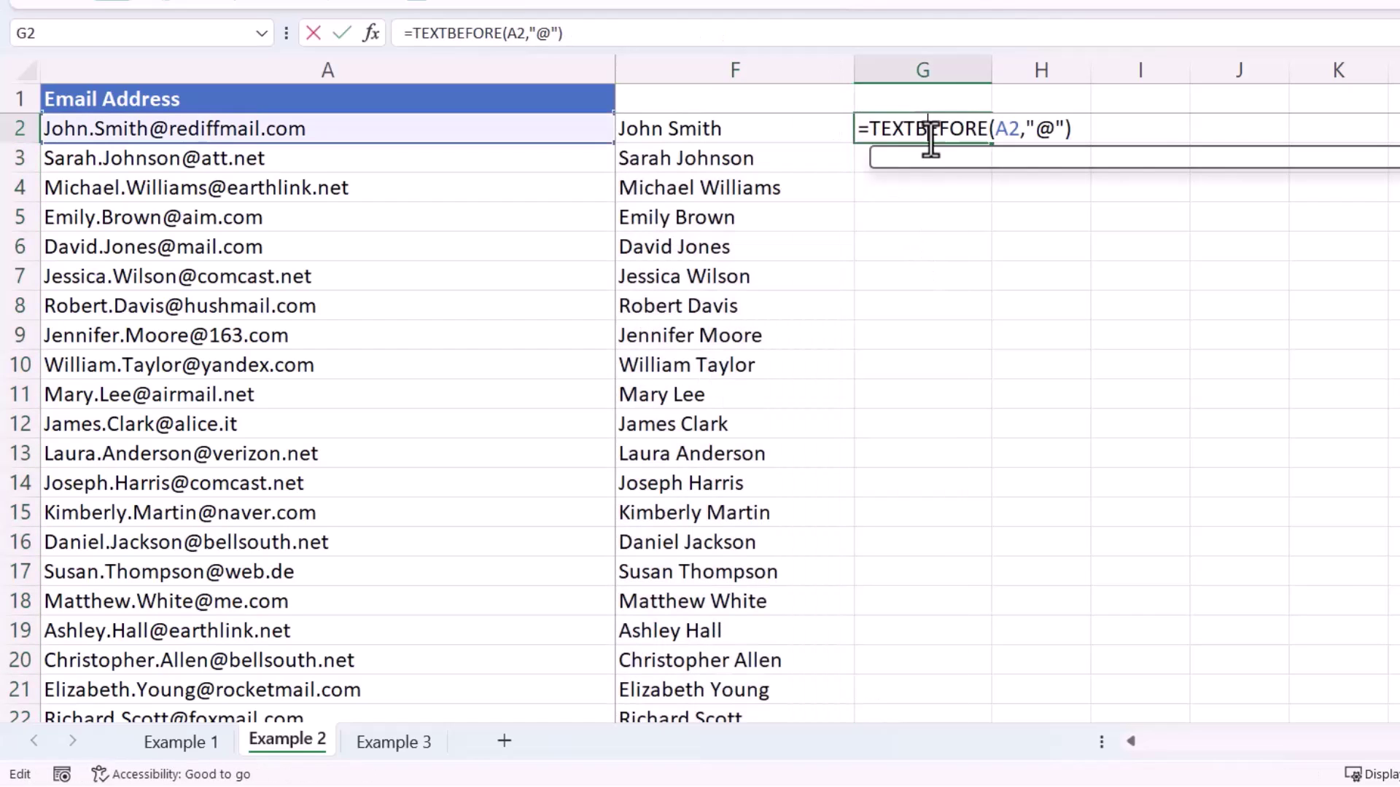
left_click(873, 130)
type("sub")
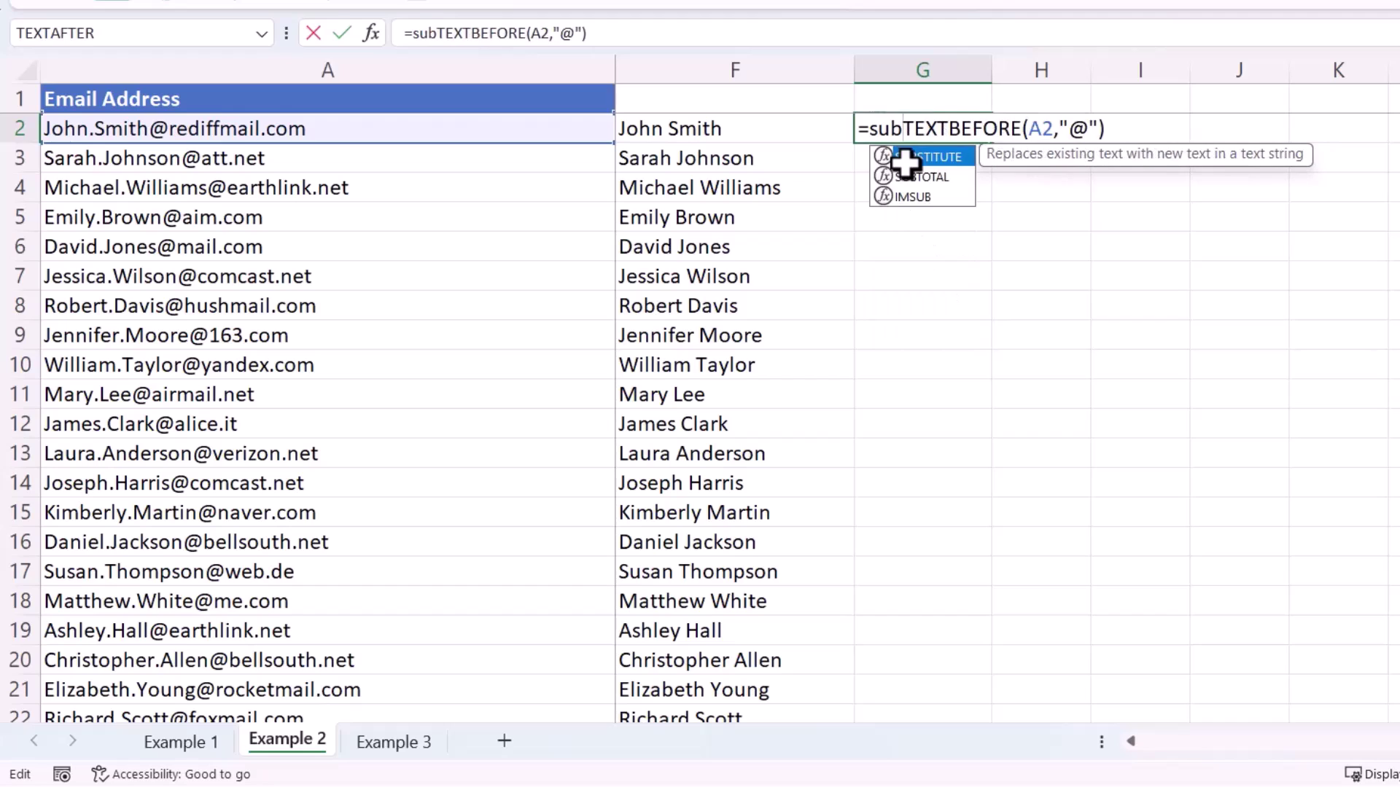
double_click(905, 158)
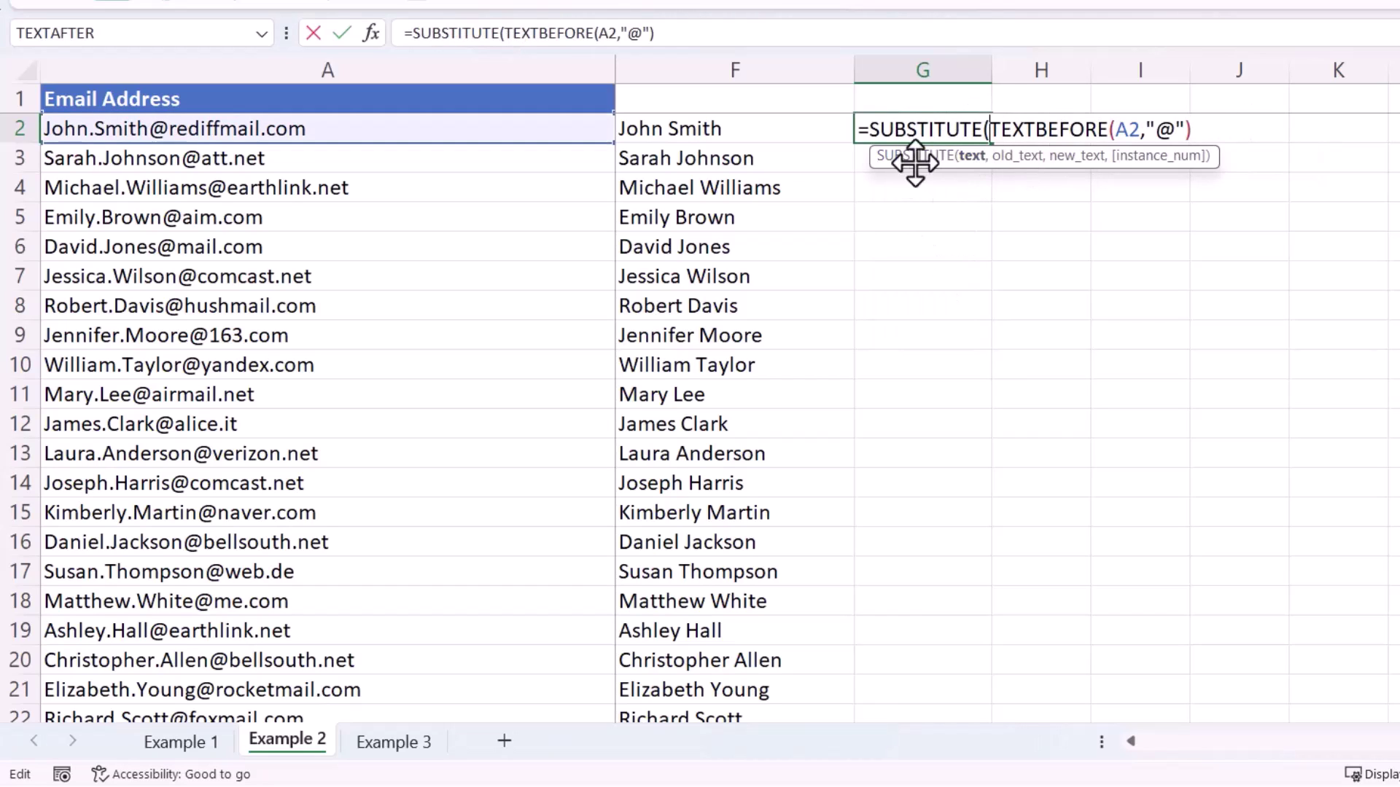
left_click(1210, 130)
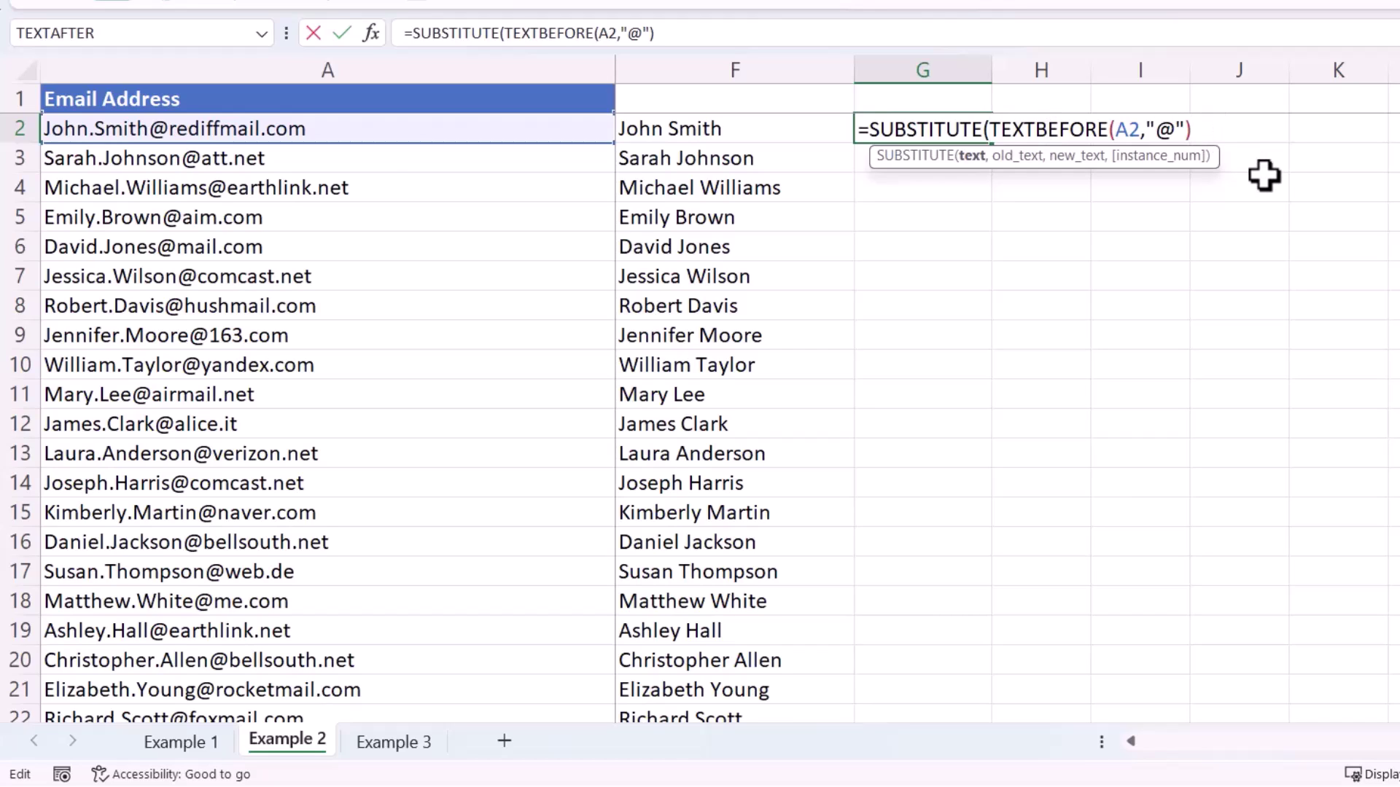
type(",")
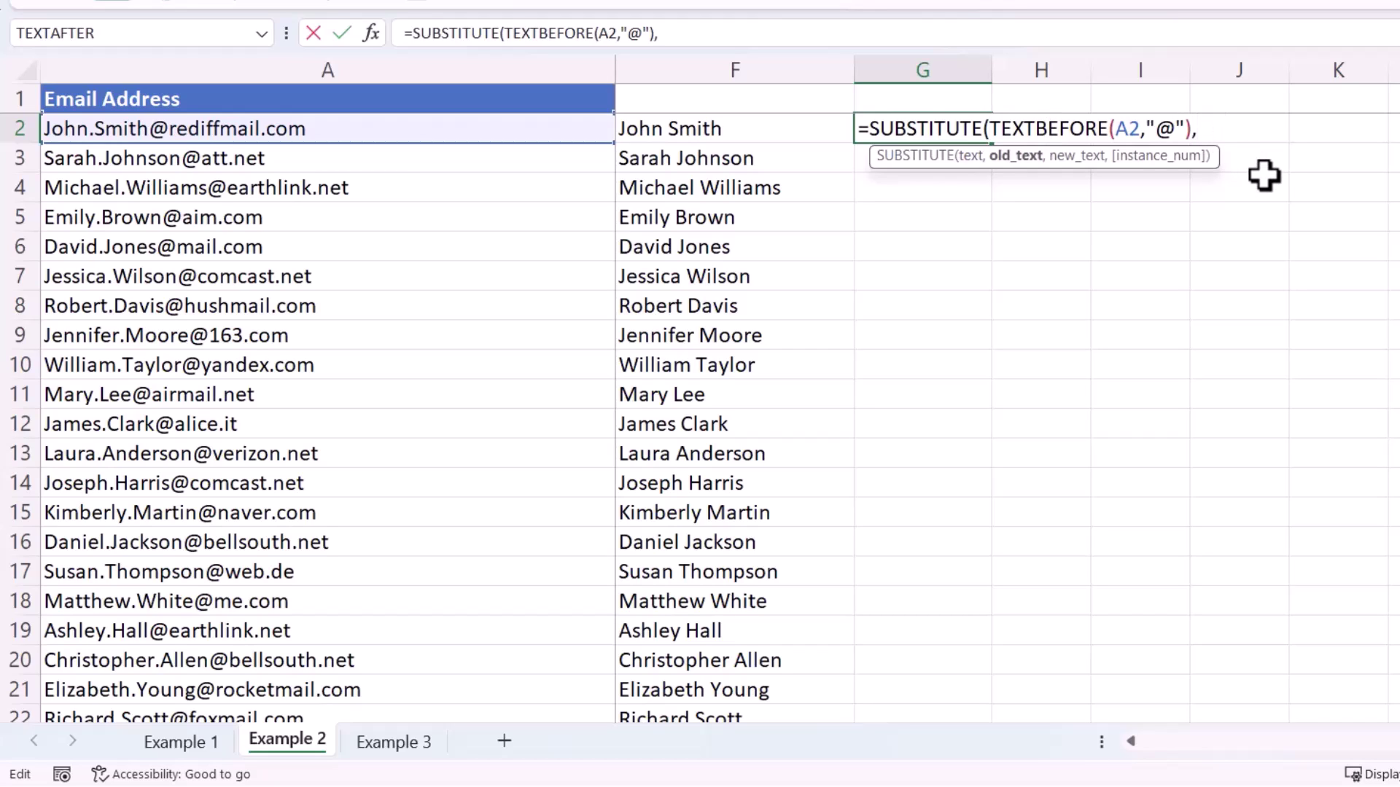
type("\".\",")
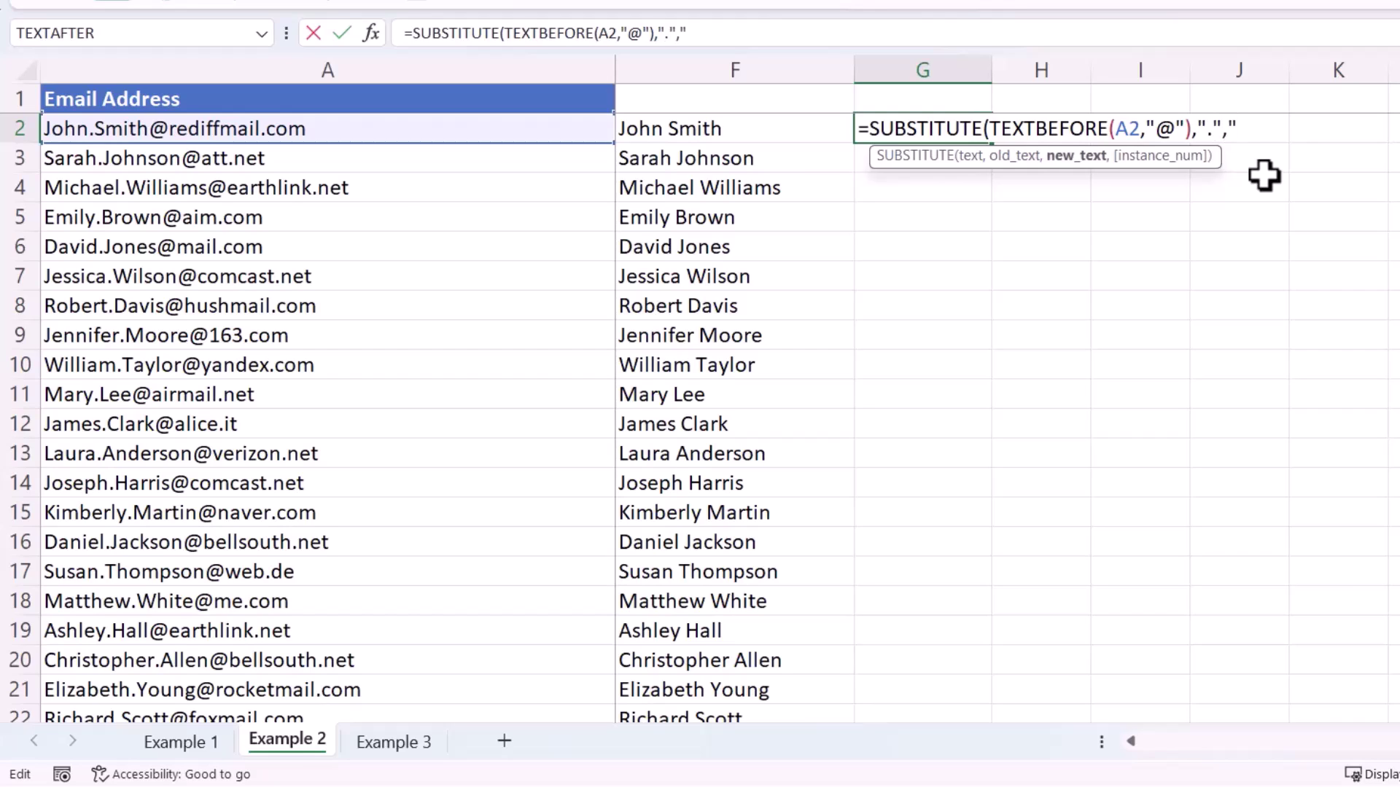
type("\" \")")
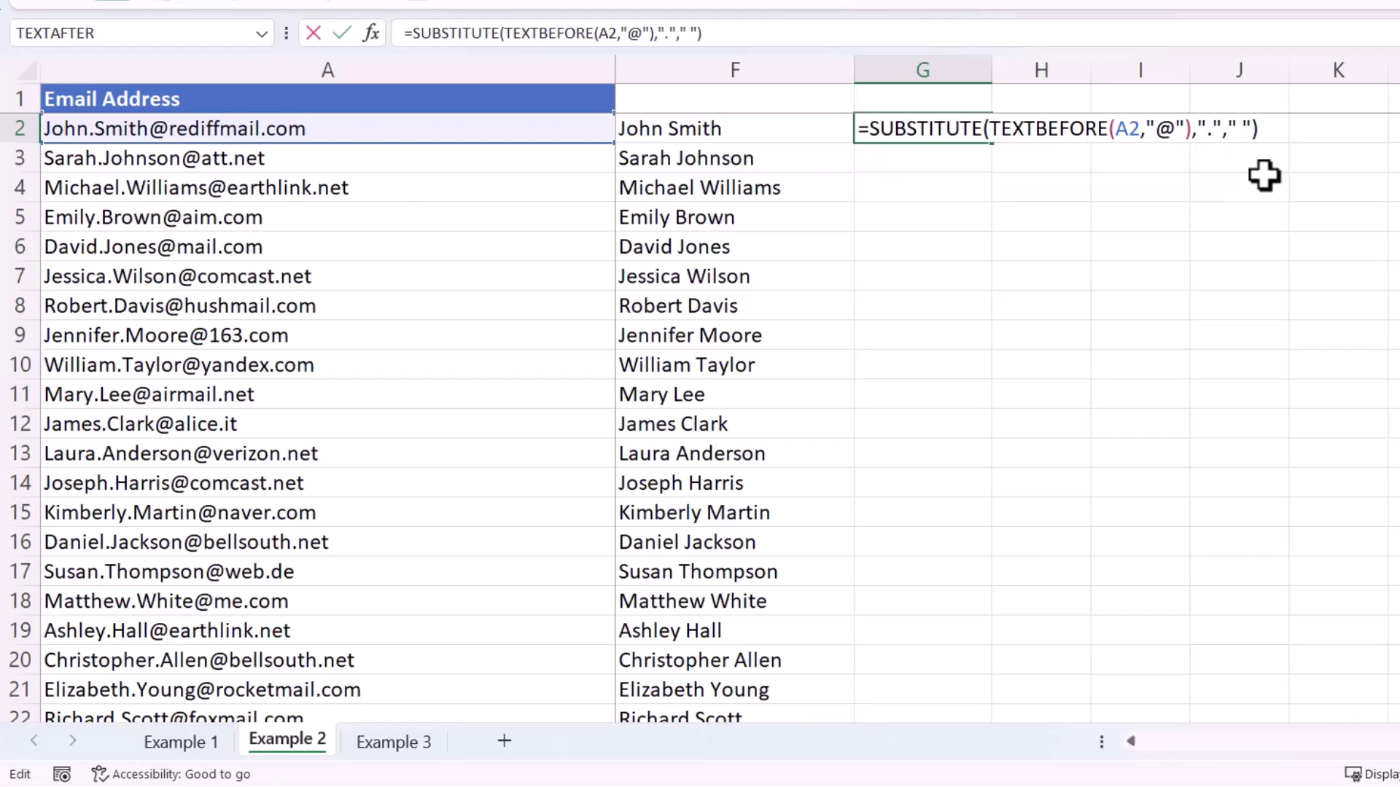
key("Return")
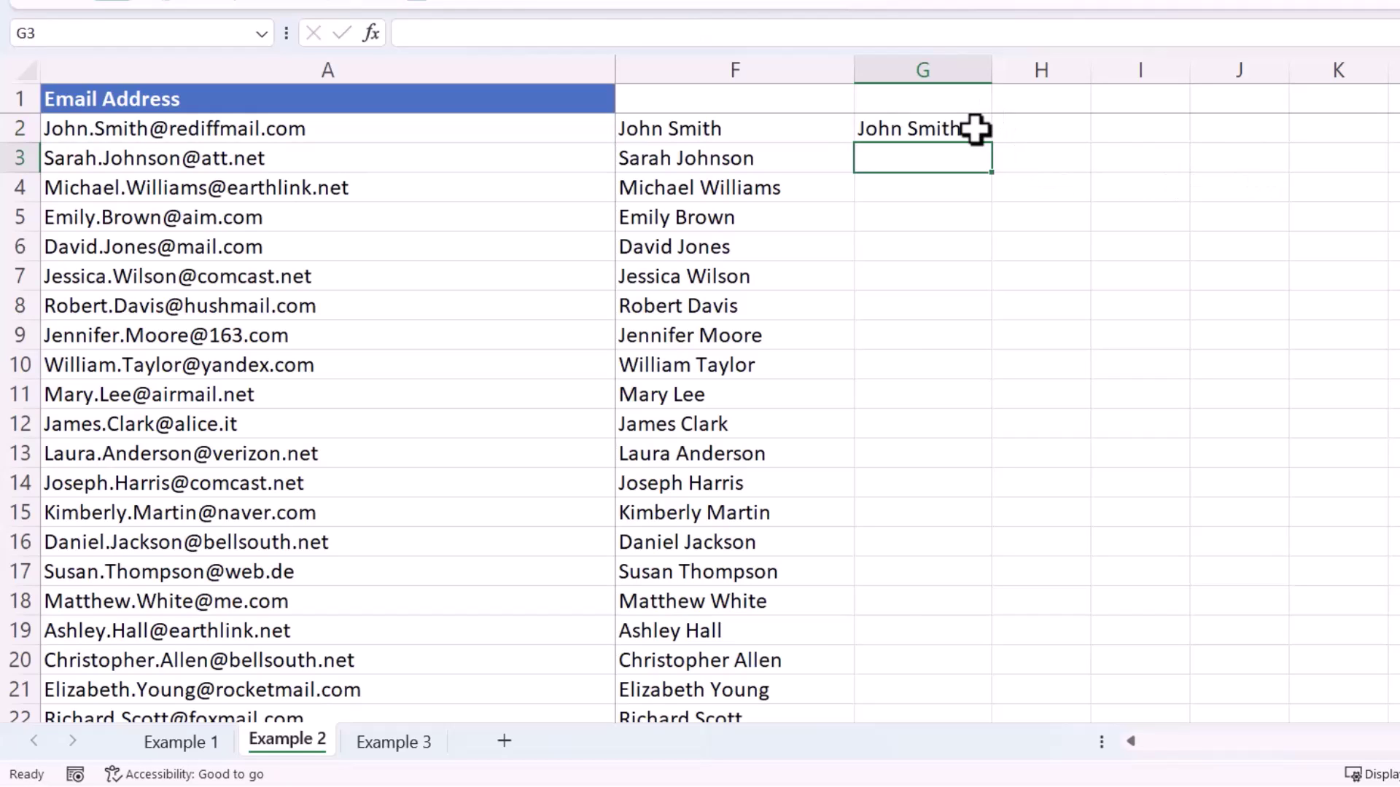
left_click(978, 130)
double_click(992, 143)
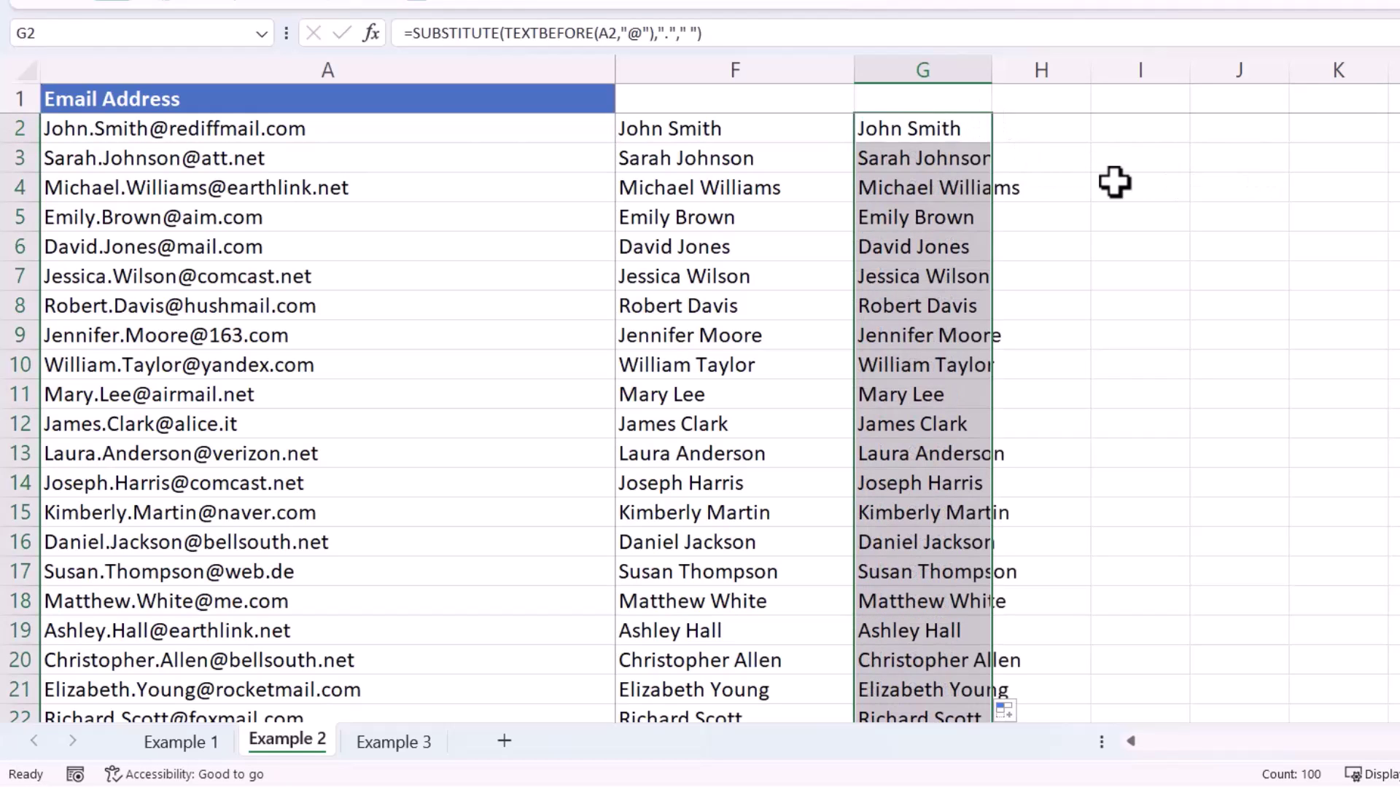
- Open the Example 3 sheet and select cell B2 under the Extract header
left_click(395, 740)
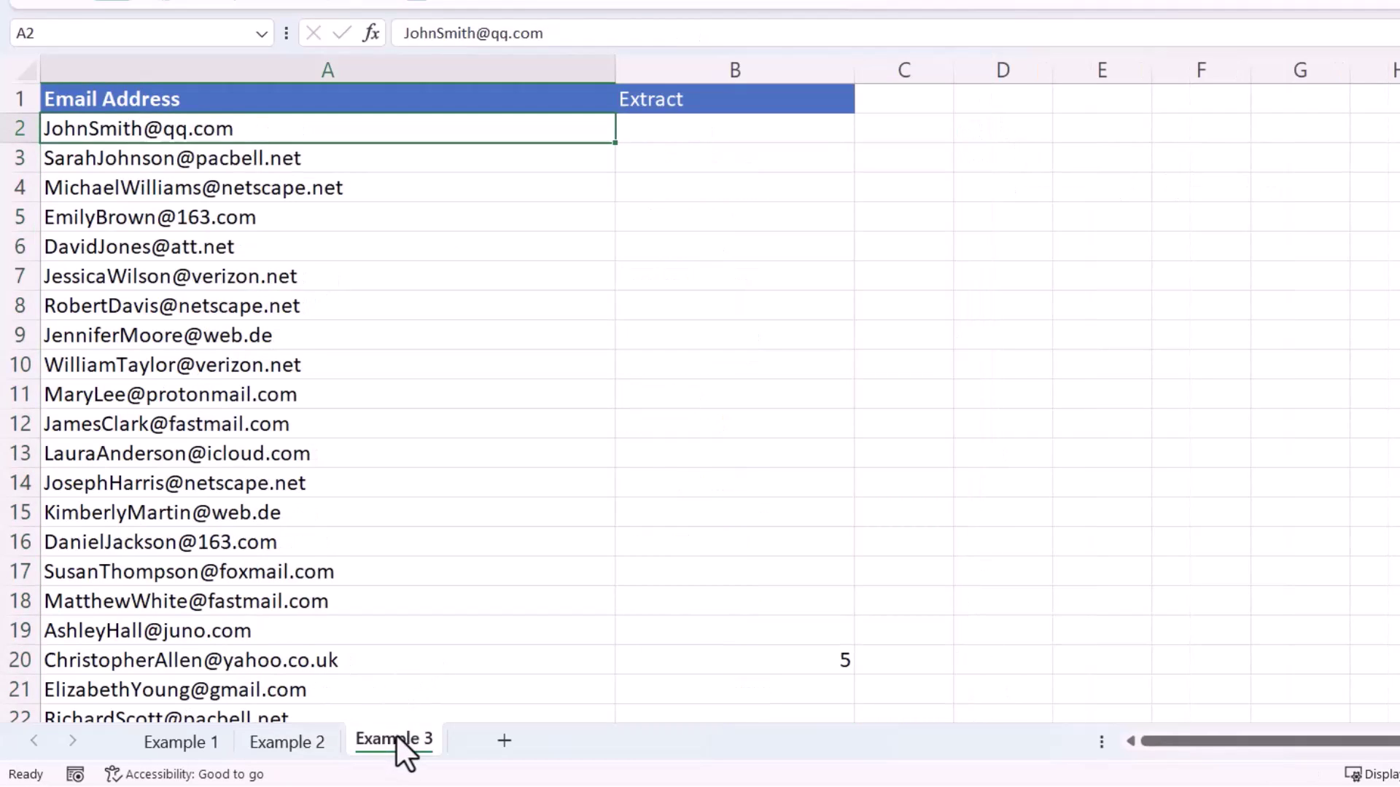
left_click(494, 250)
left_click(699, 188)
left_click(704, 139)
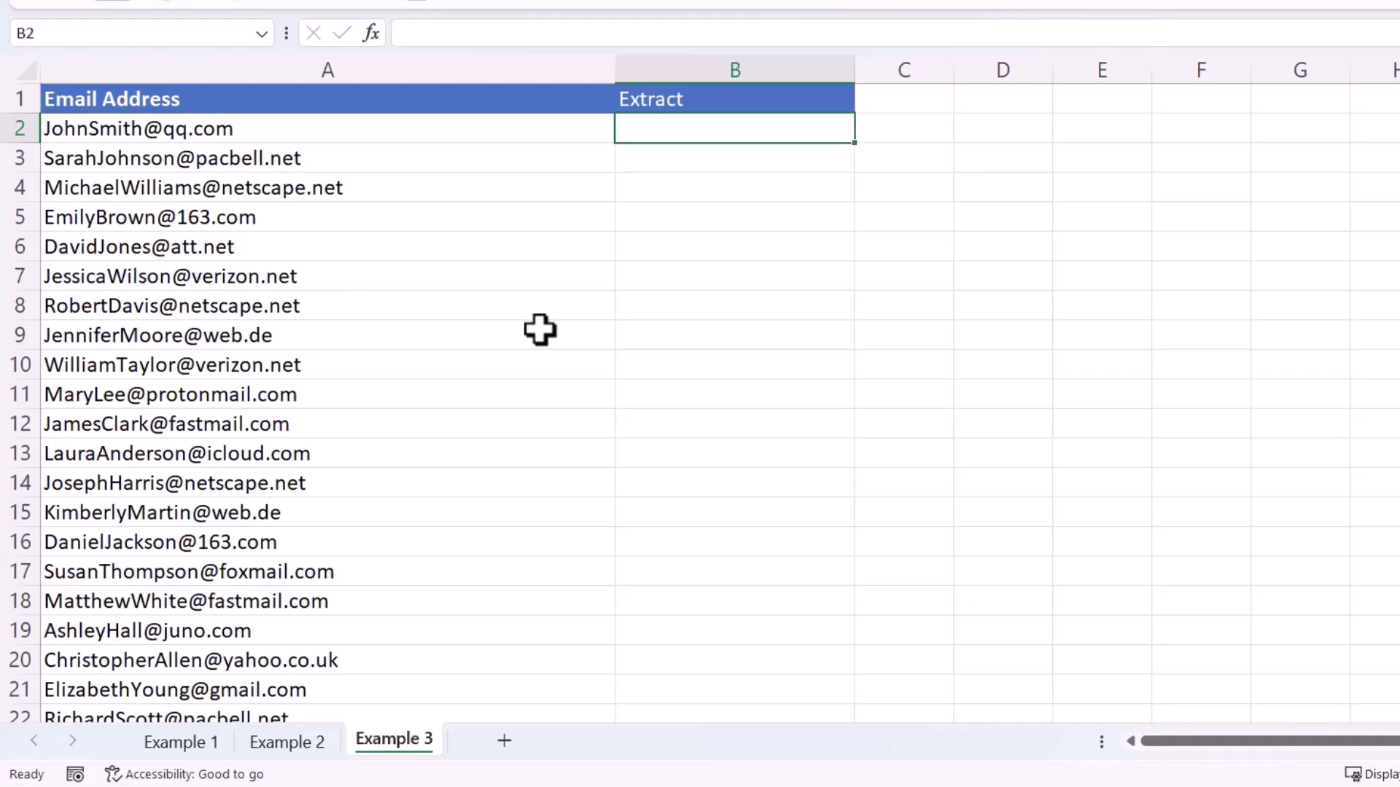
- Enter the formula =CHAR(65) in cell B2
type("=")
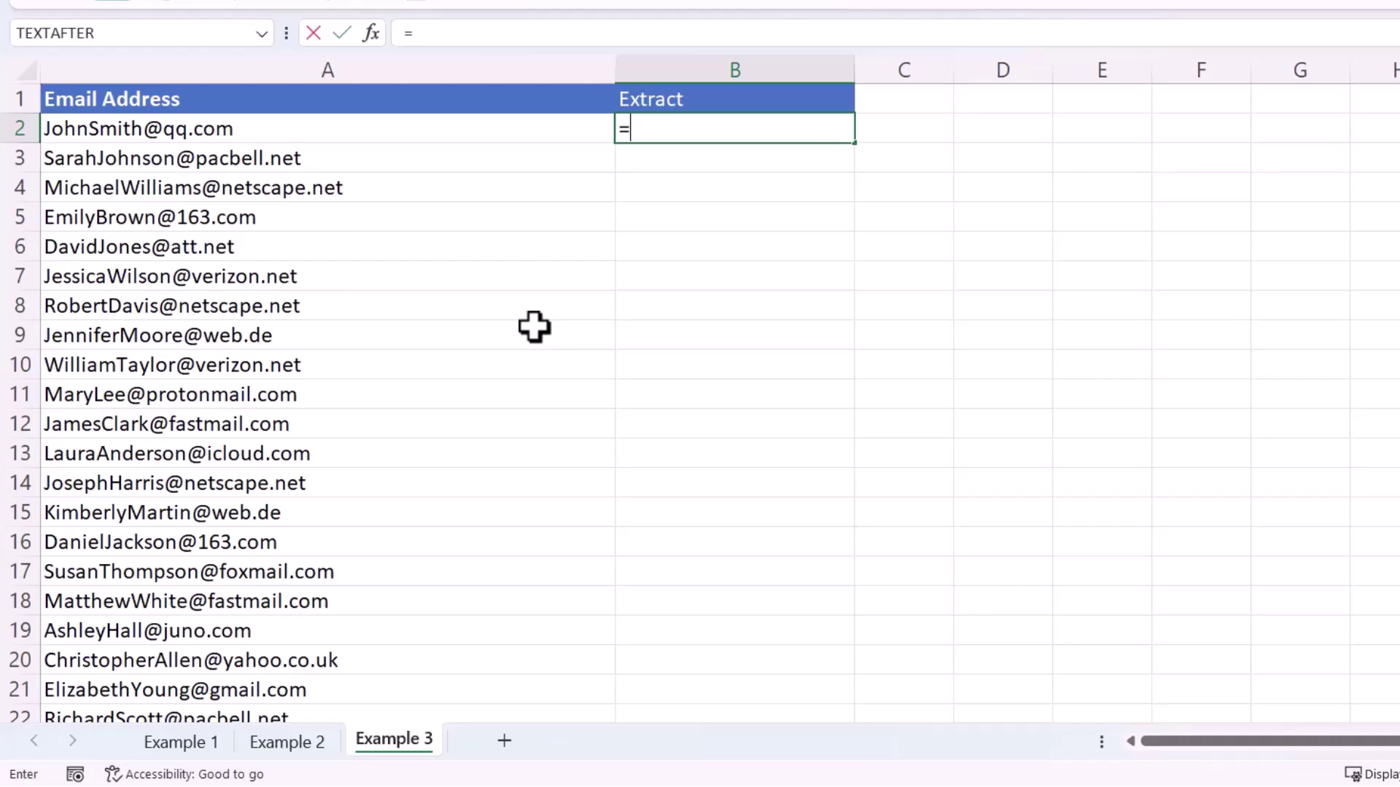
type("char(")
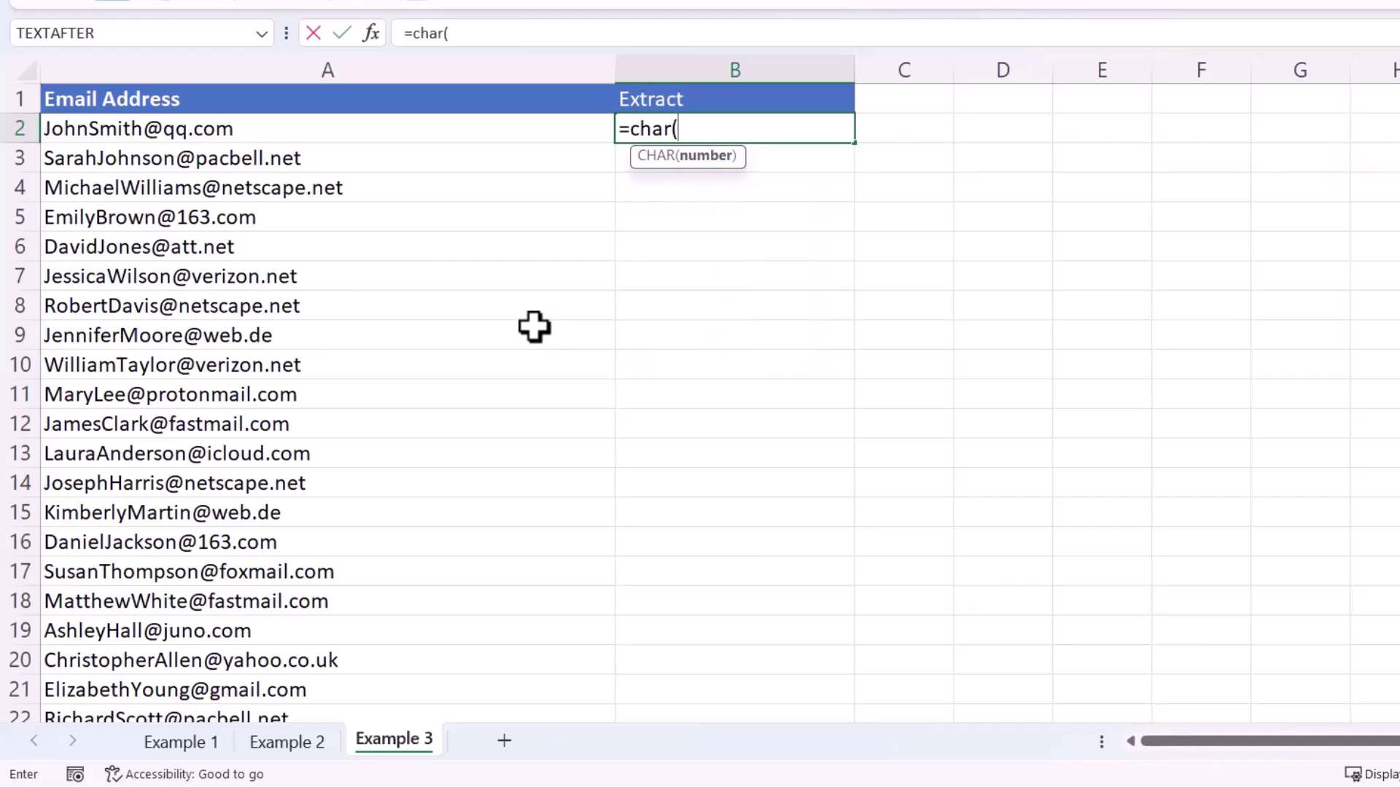
type("65)")
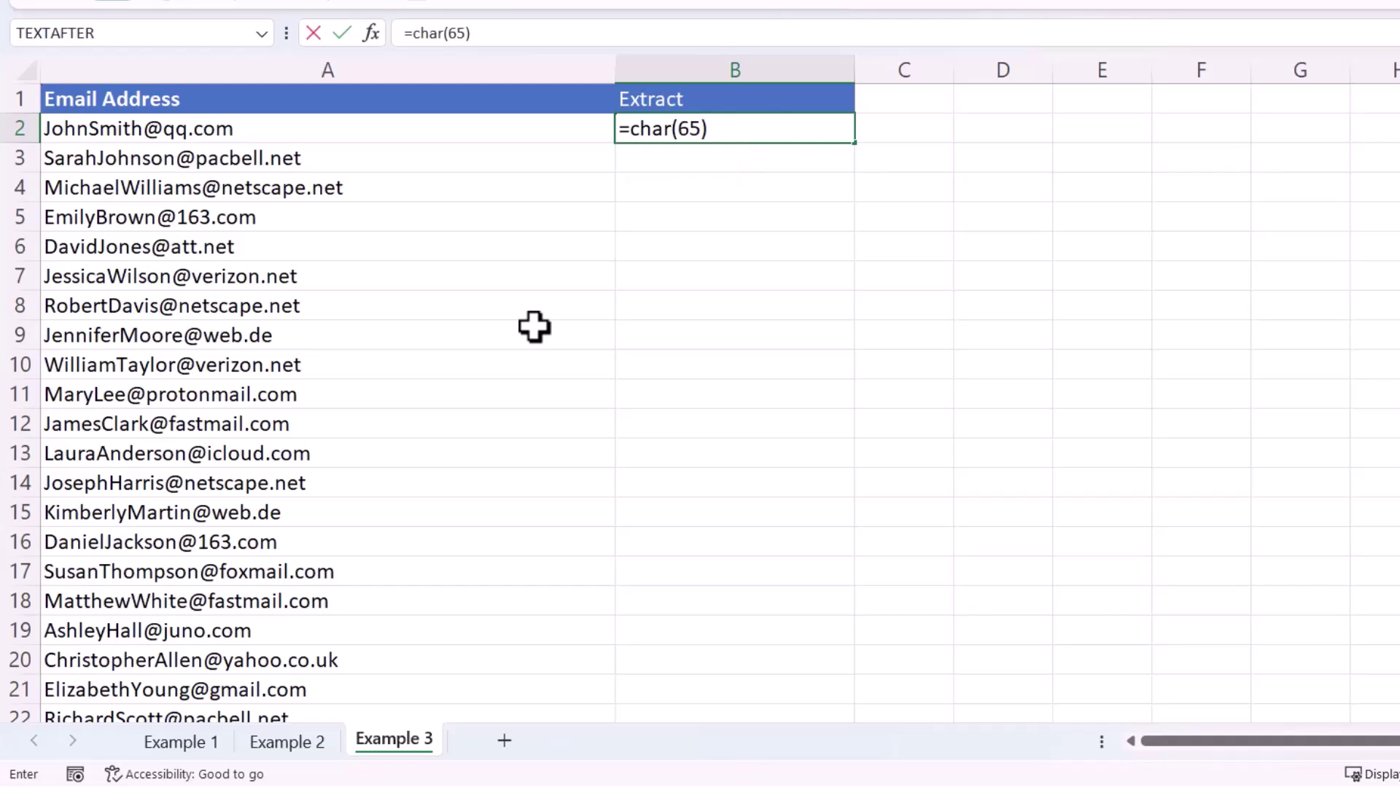
key("Return")
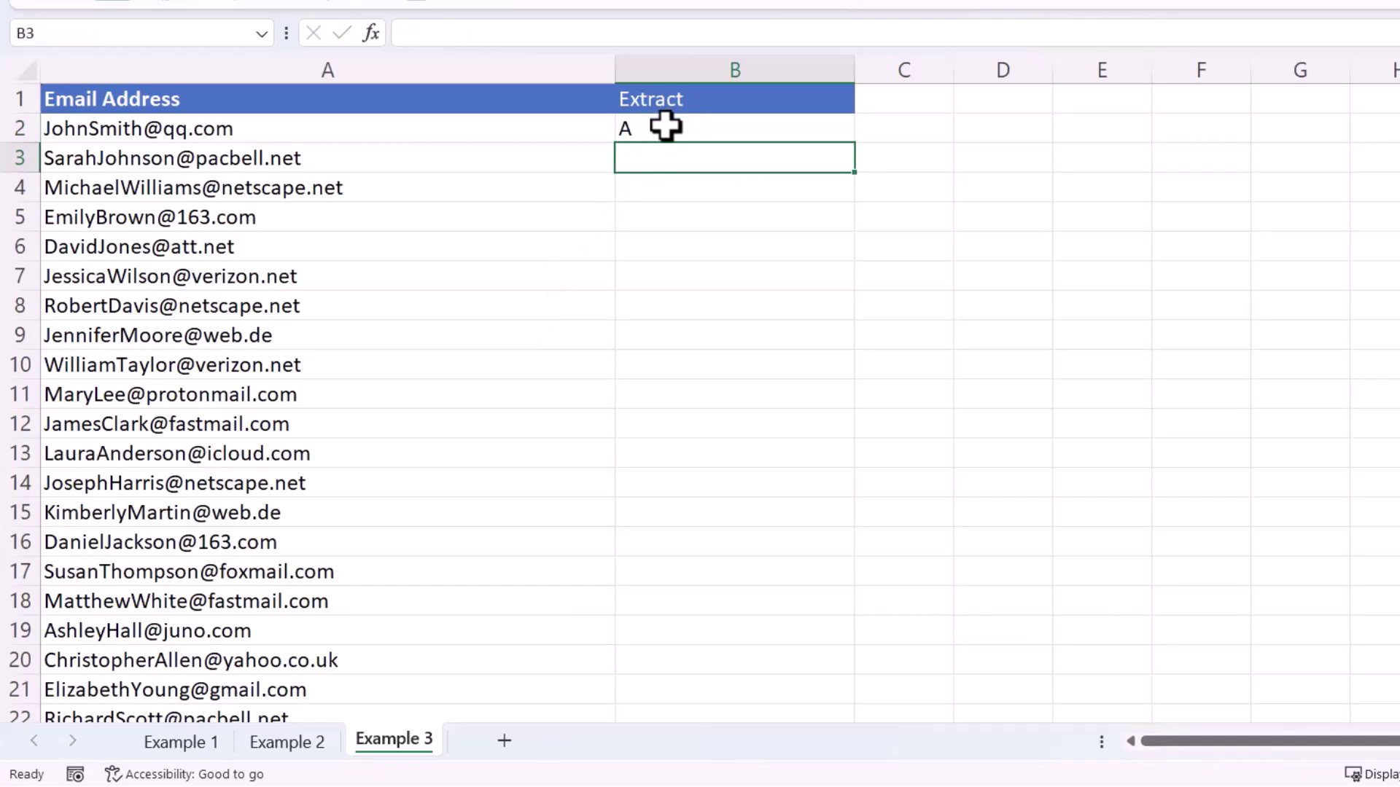
- Change the number in B2's CHAR formula to 90
left_click(666, 128)
double_click(693, 128)
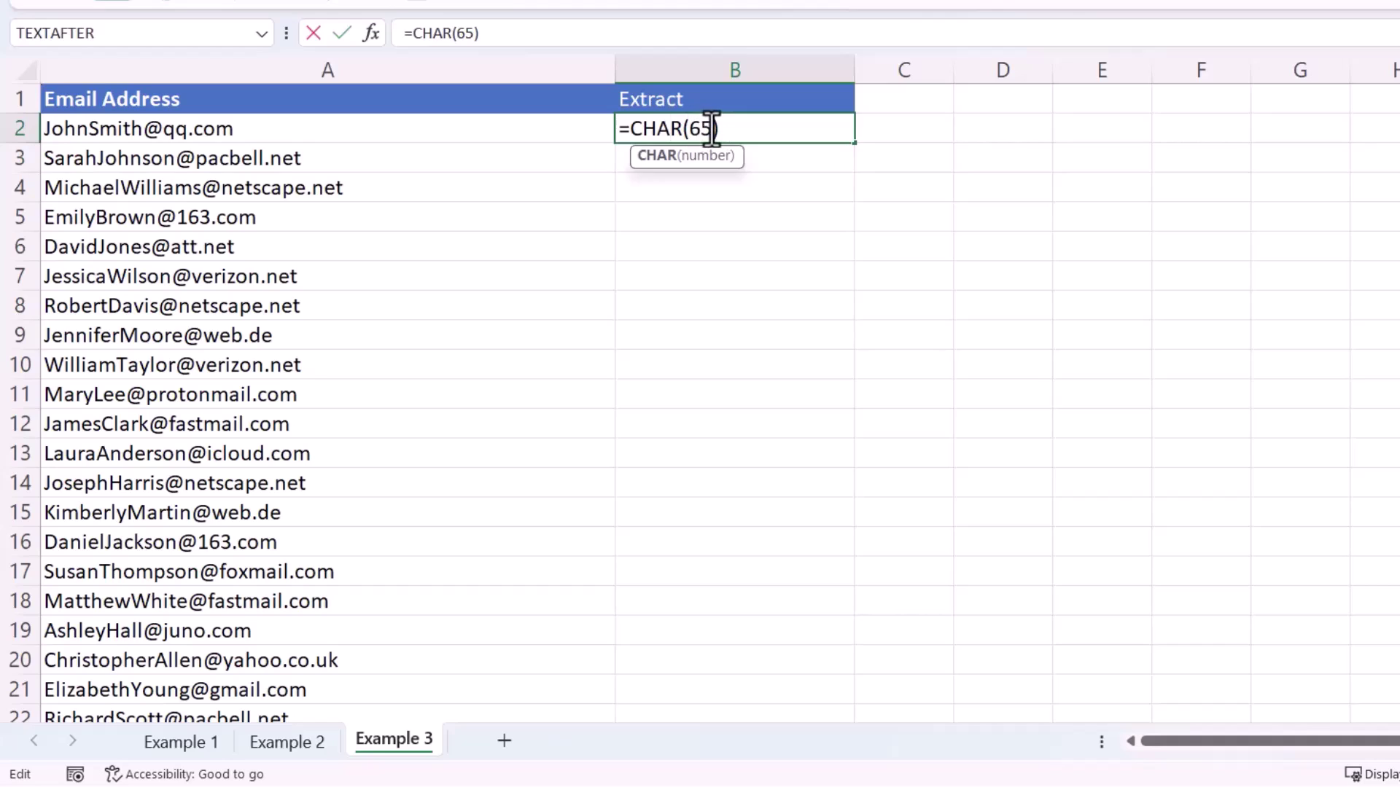
type("90")
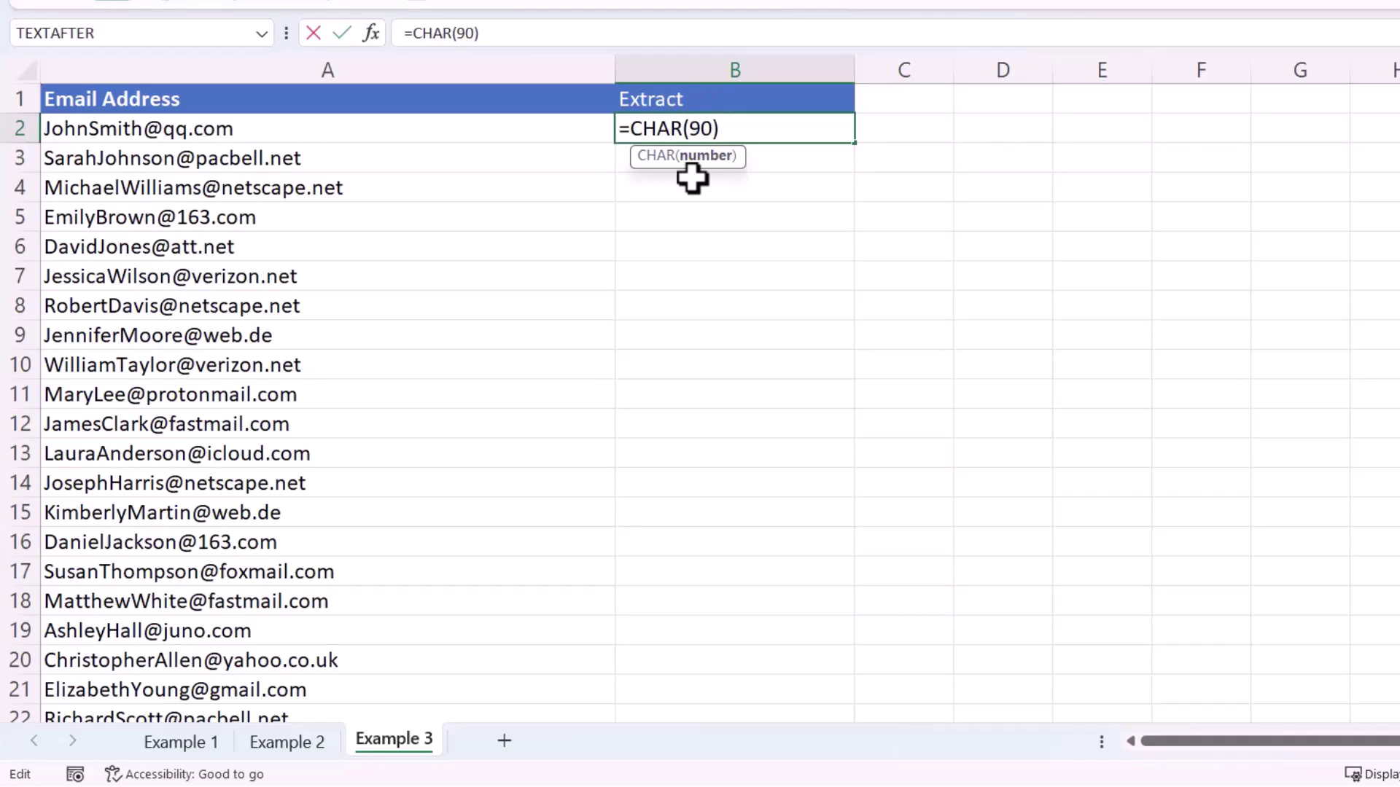
key("Return")
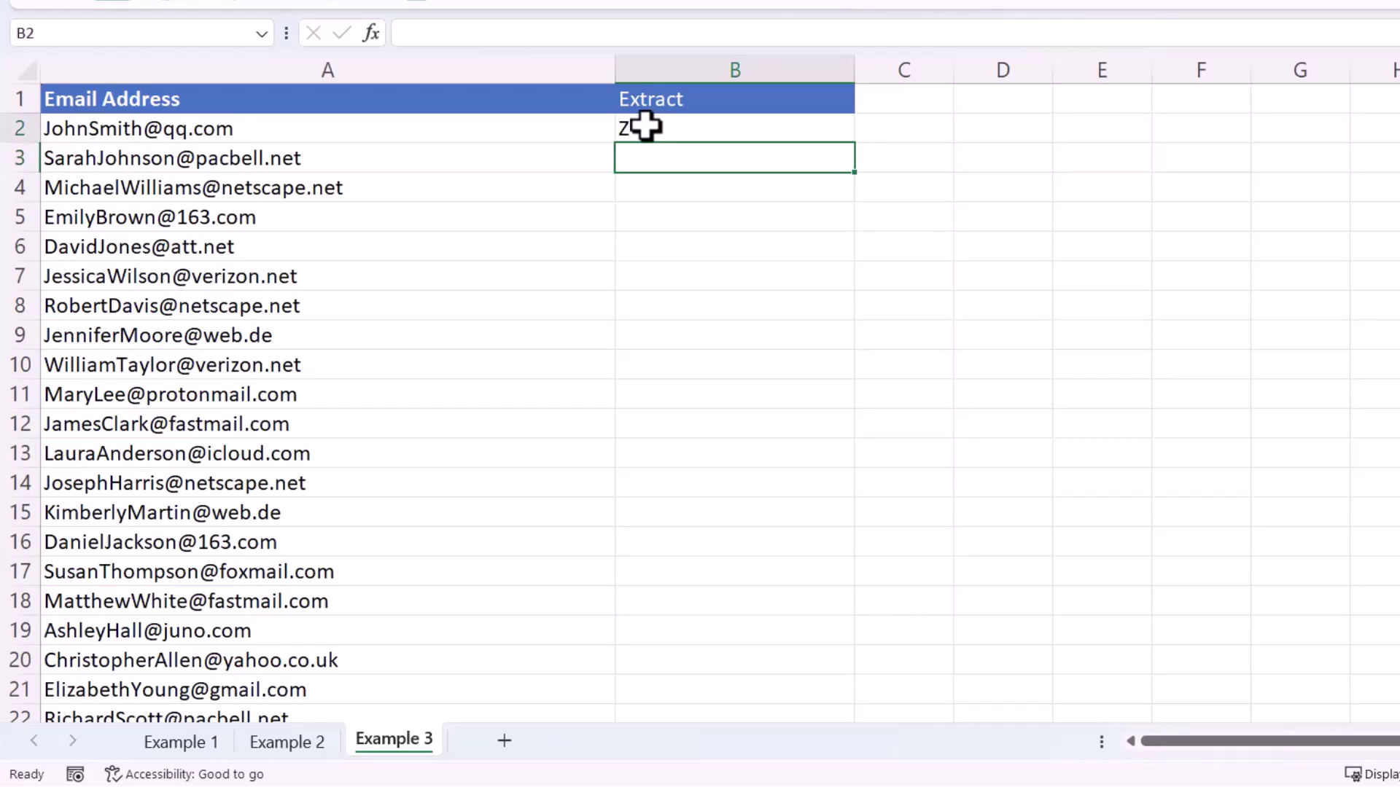
- Replace the number in B2's CHAR formula with SEQUENCE(26,1,65) to spill the capital letters down column B
double_click(645, 128)
double_click(697, 129)
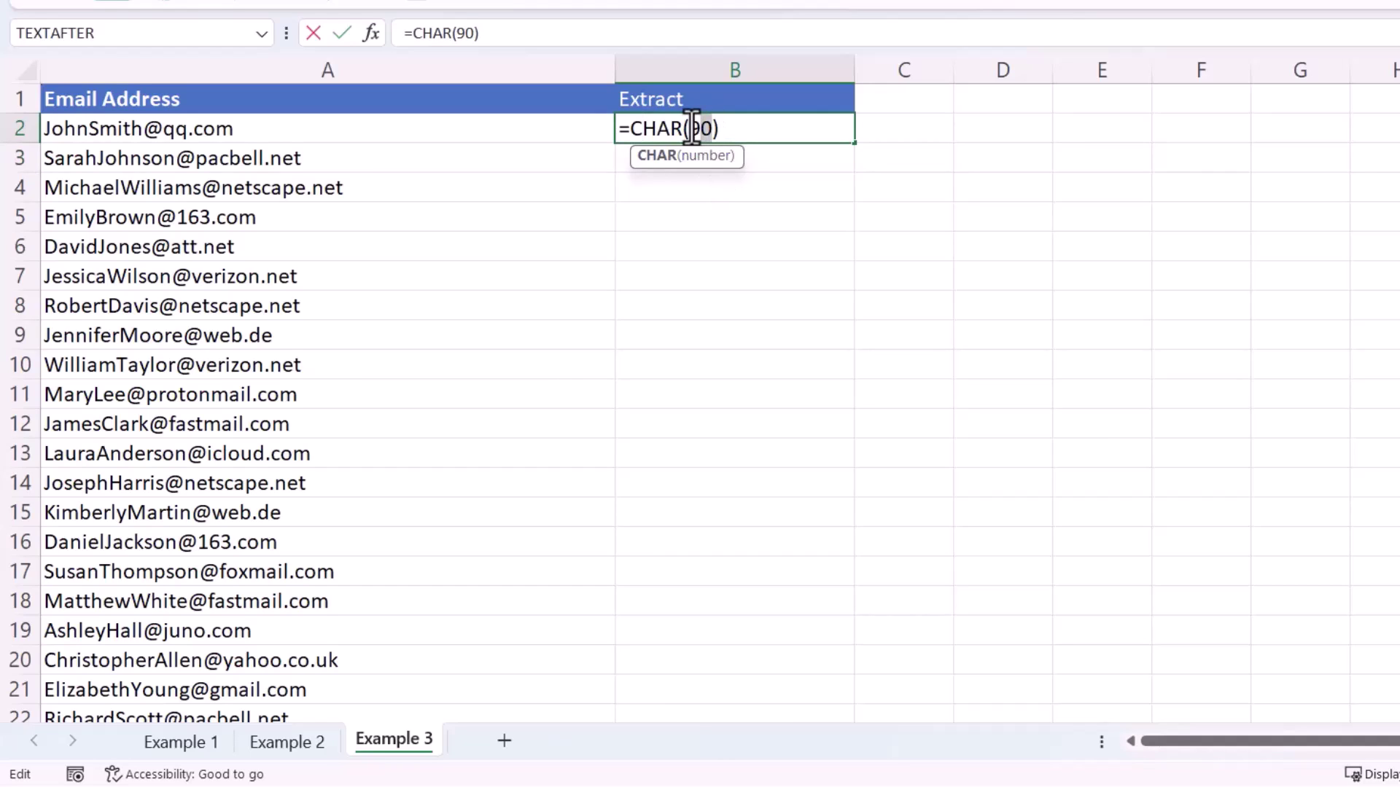
type("seq")
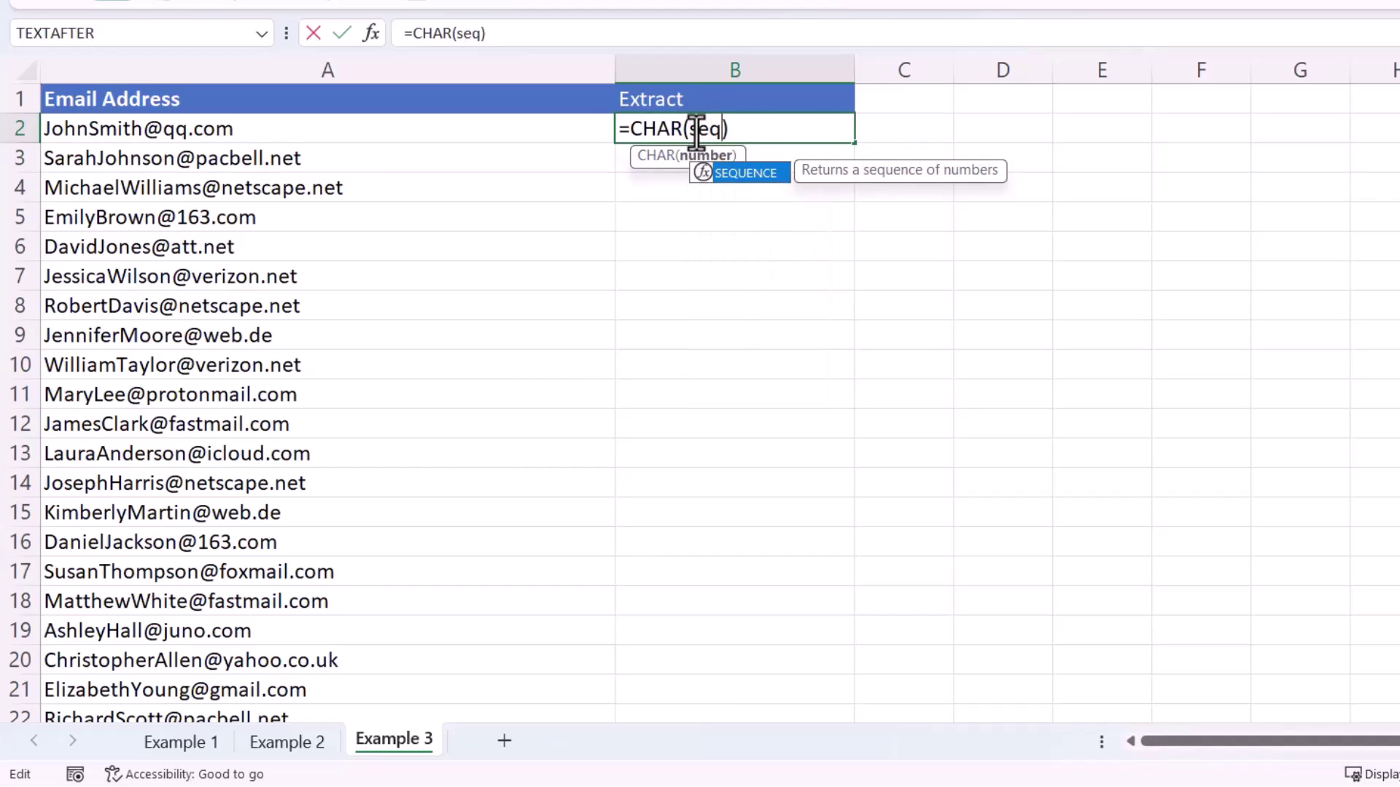
double_click(773, 172)
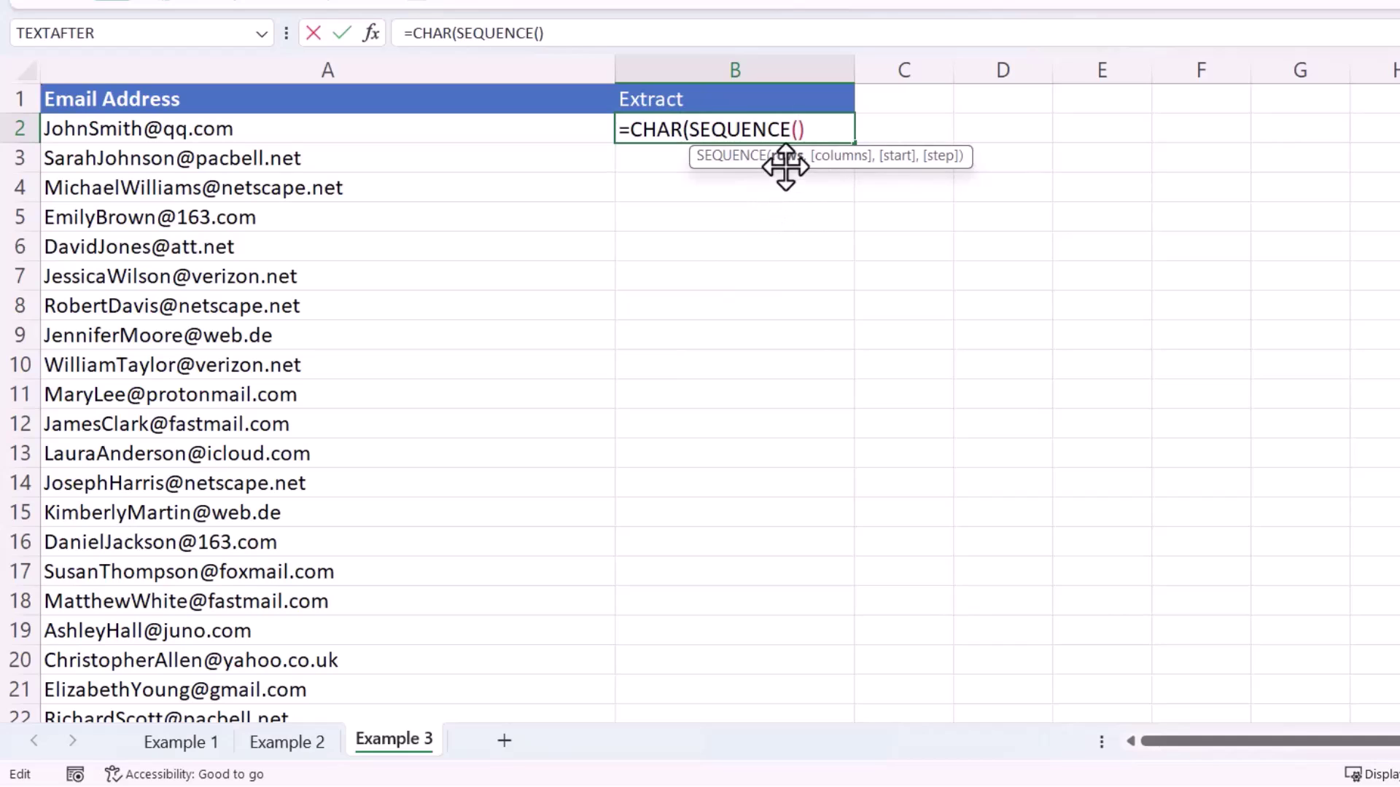
type("2")
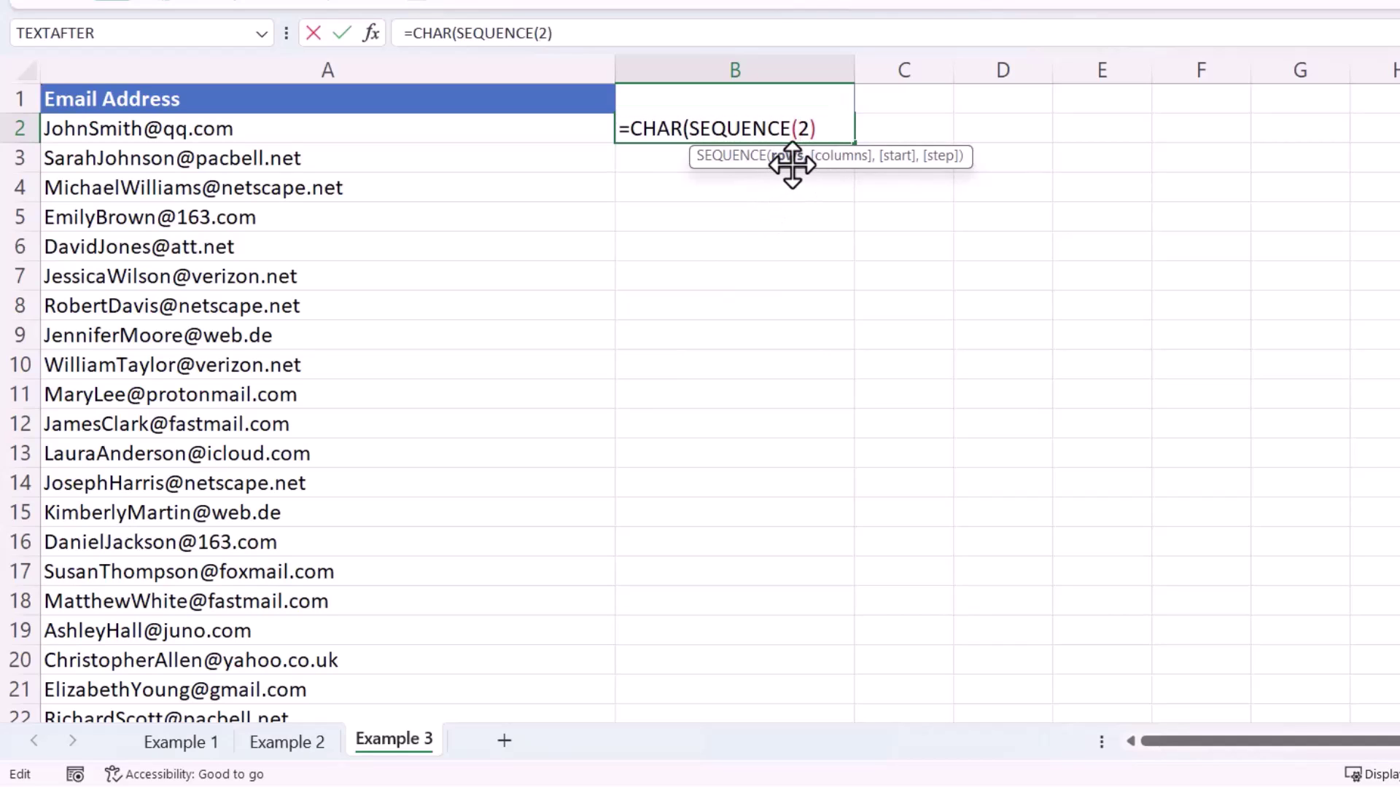
type("6,1")
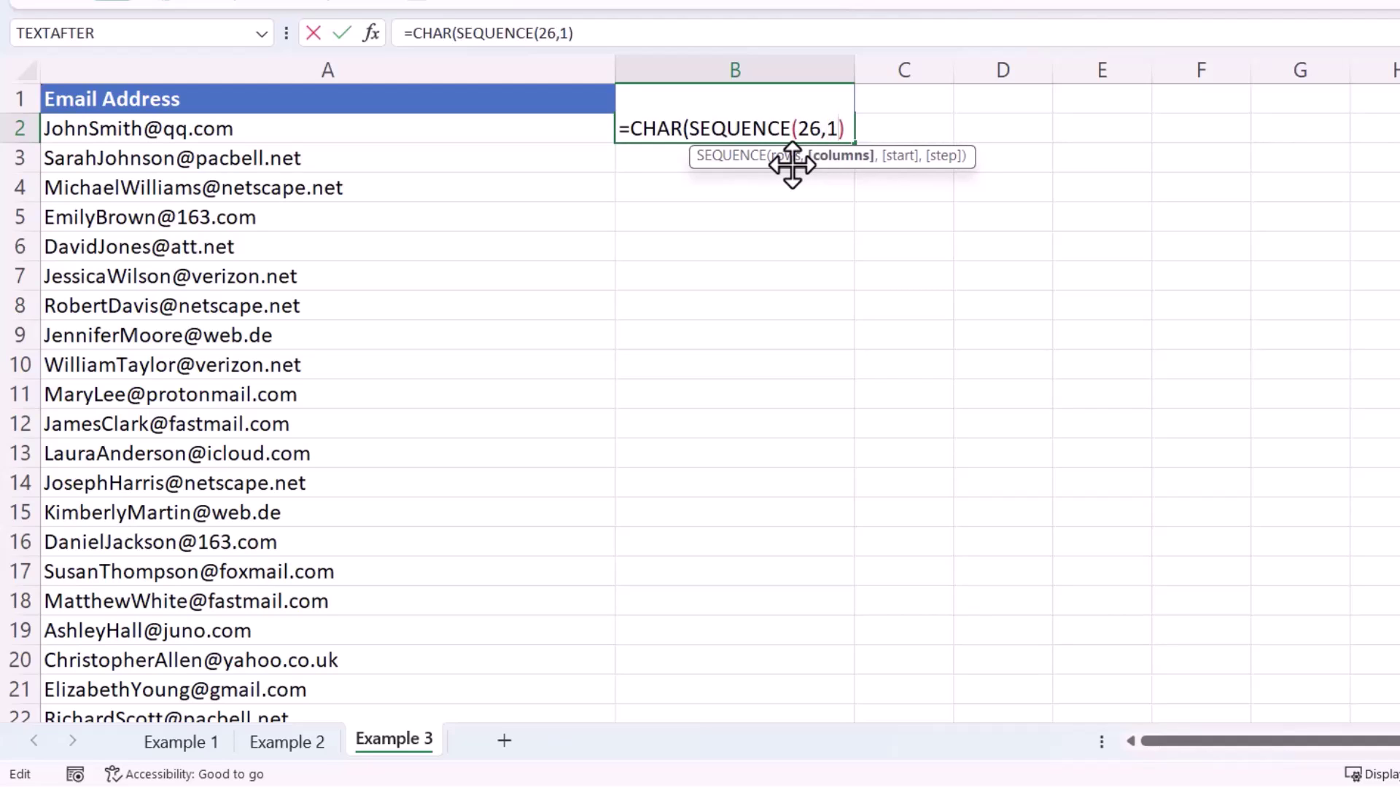
type(",65")
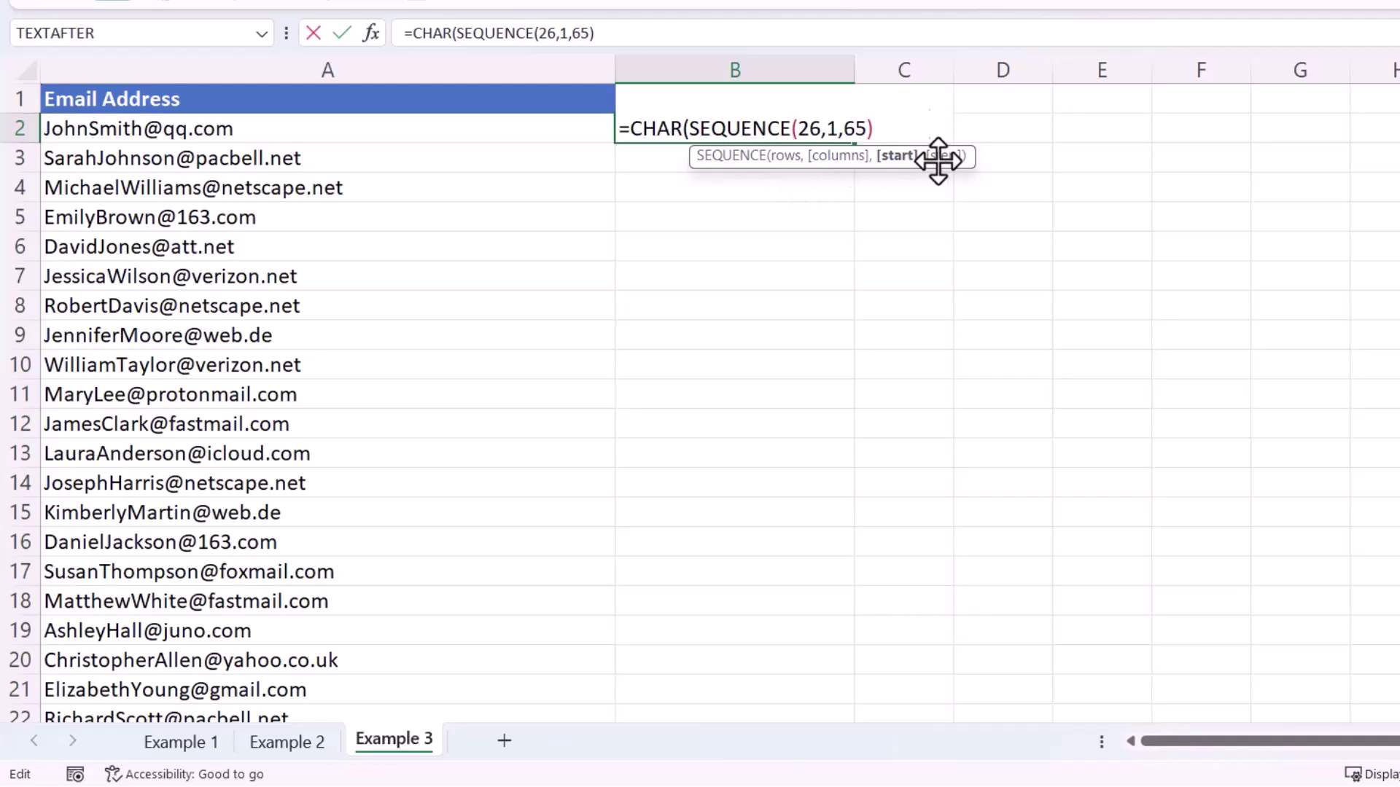
left_click(893, 129)
type(")")
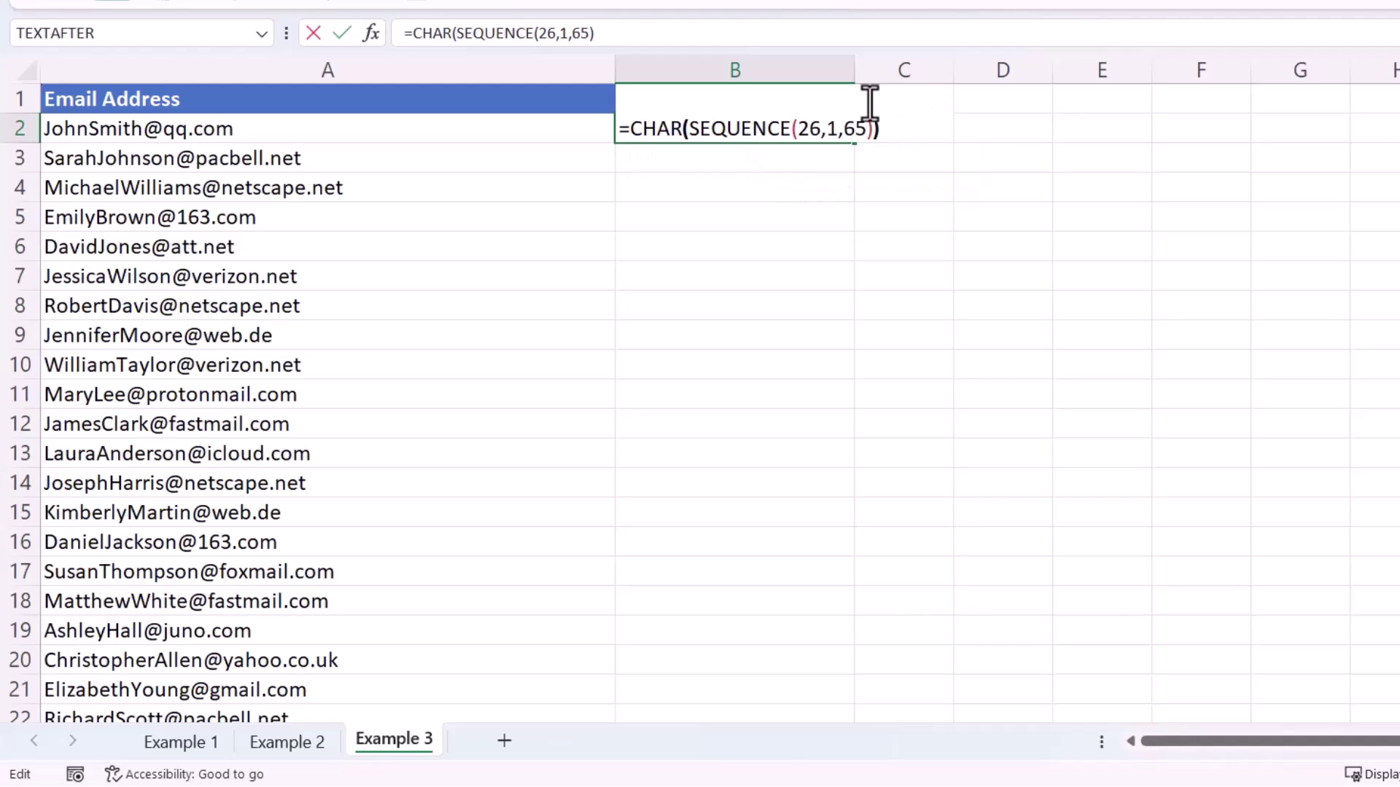
key("Return")
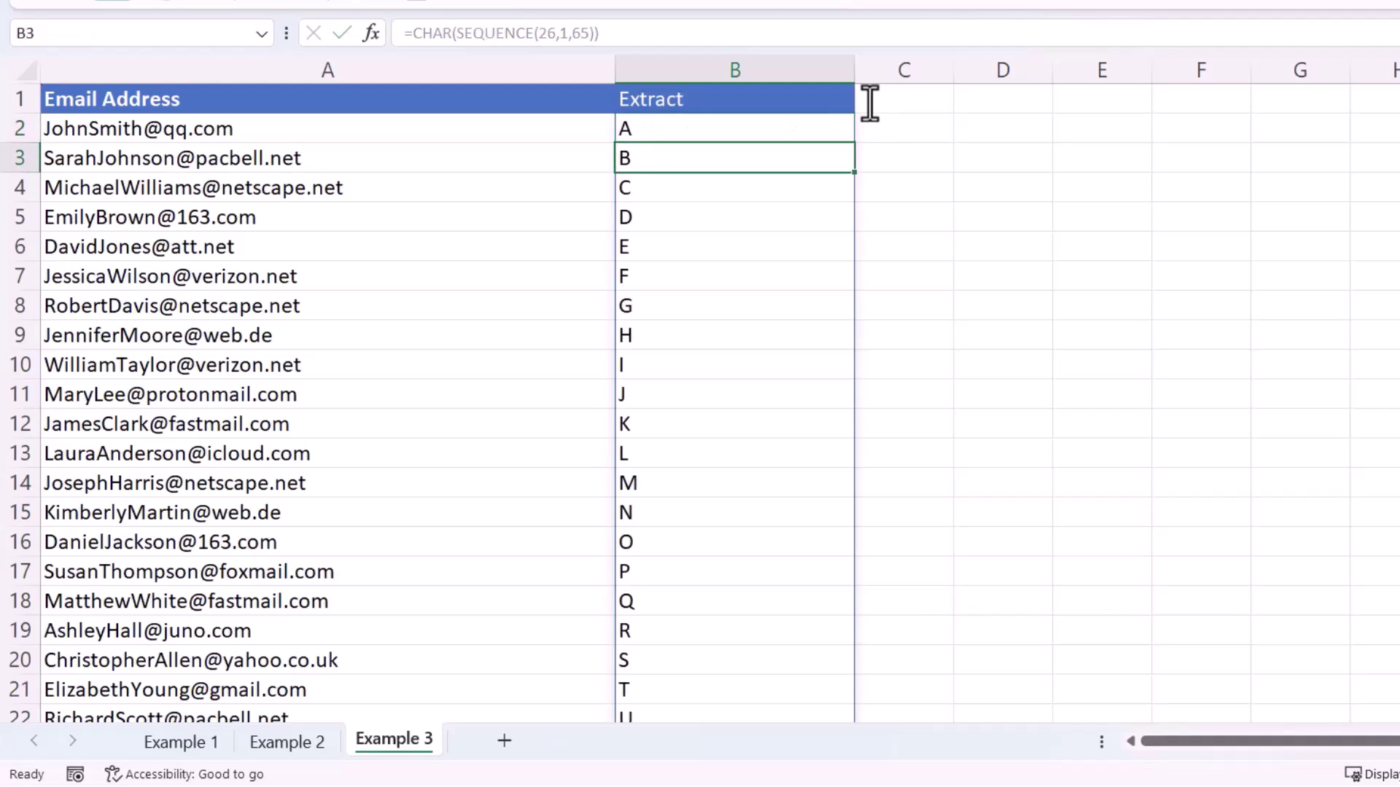
- Wrap B2's CHAR formula in FIND, with A2 as the text to search and 2 as the start position
scroll(965, 283, "down", 3)
scroll(964, 283, "up", 3)
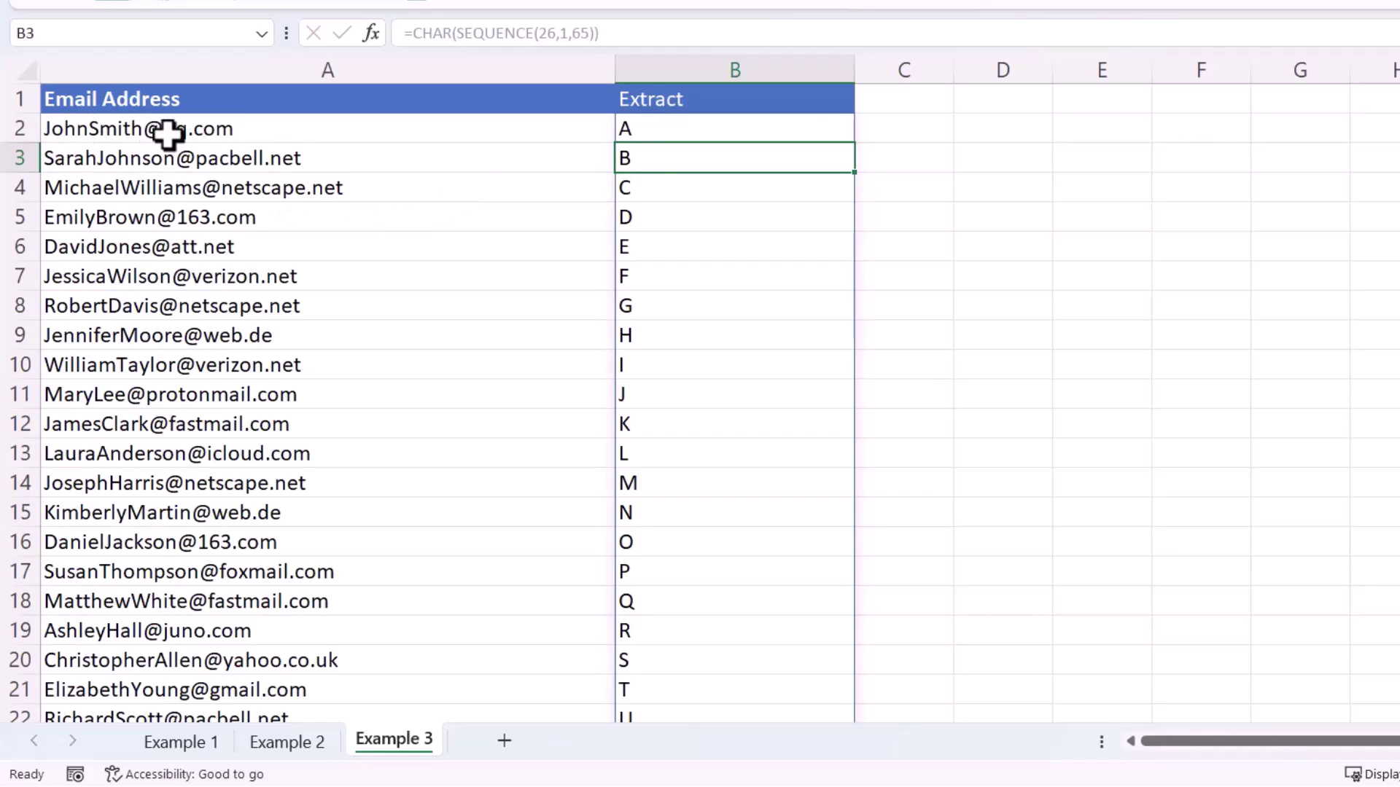
scroll(675, 400, "down", 2)
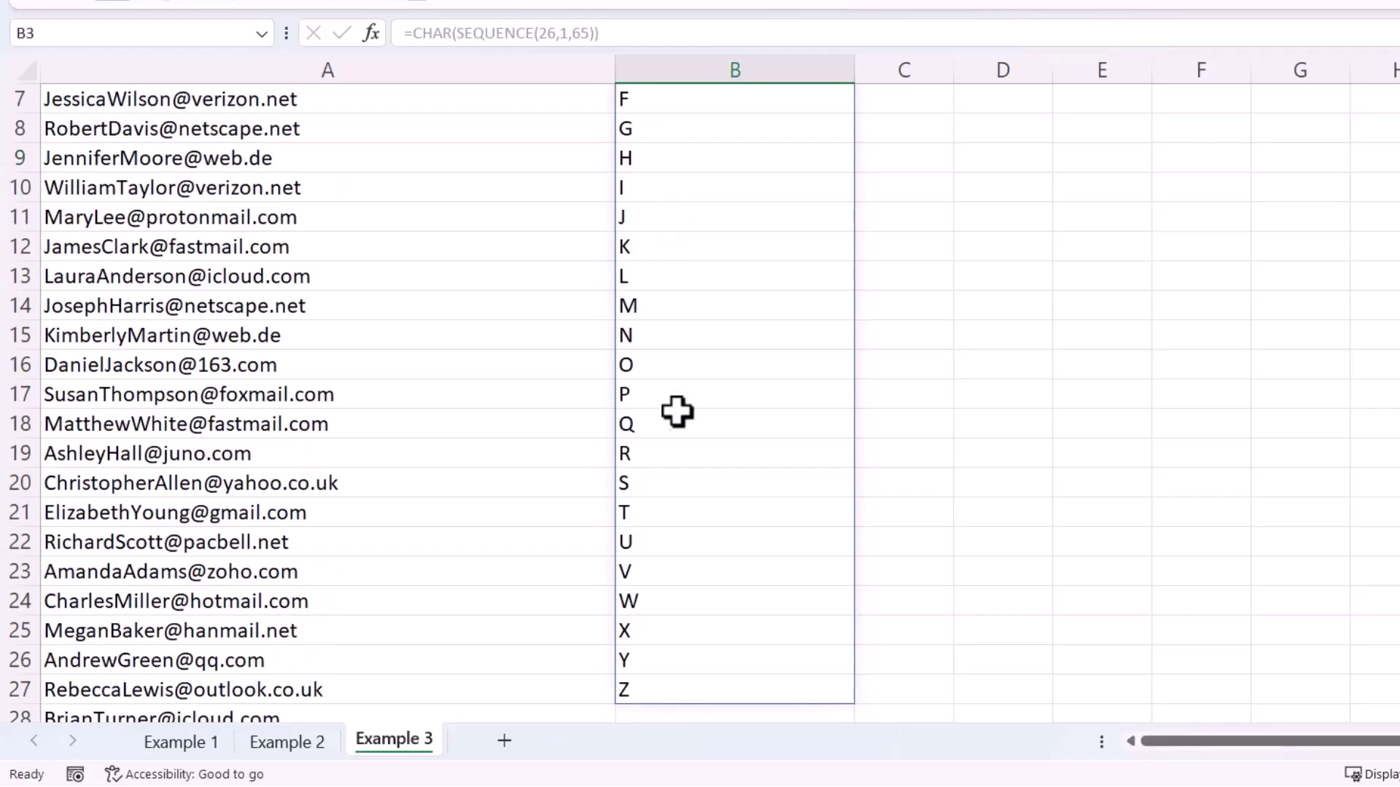
scroll(669, 481, "up", 2)
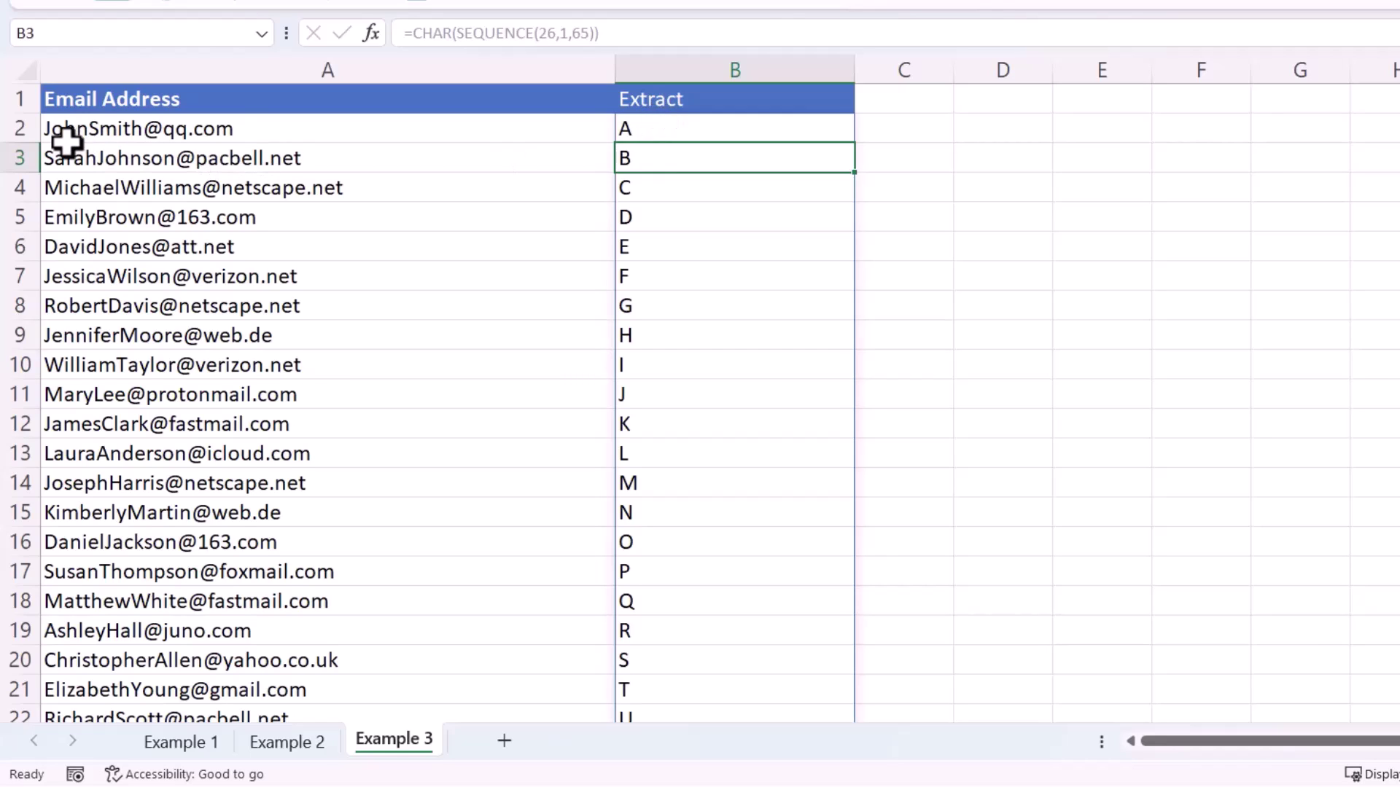
double_click(715, 129)
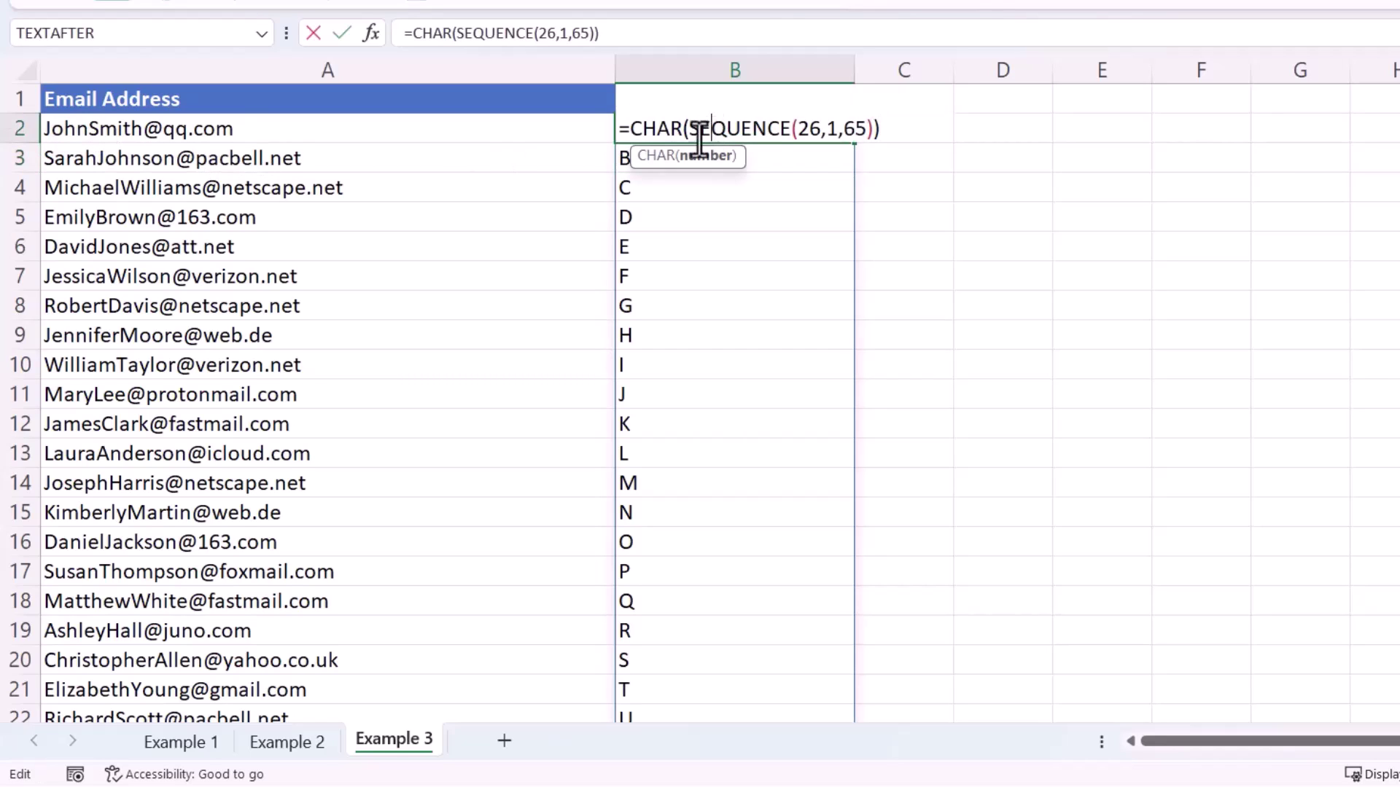
left_click(632, 131)
type("FIND")
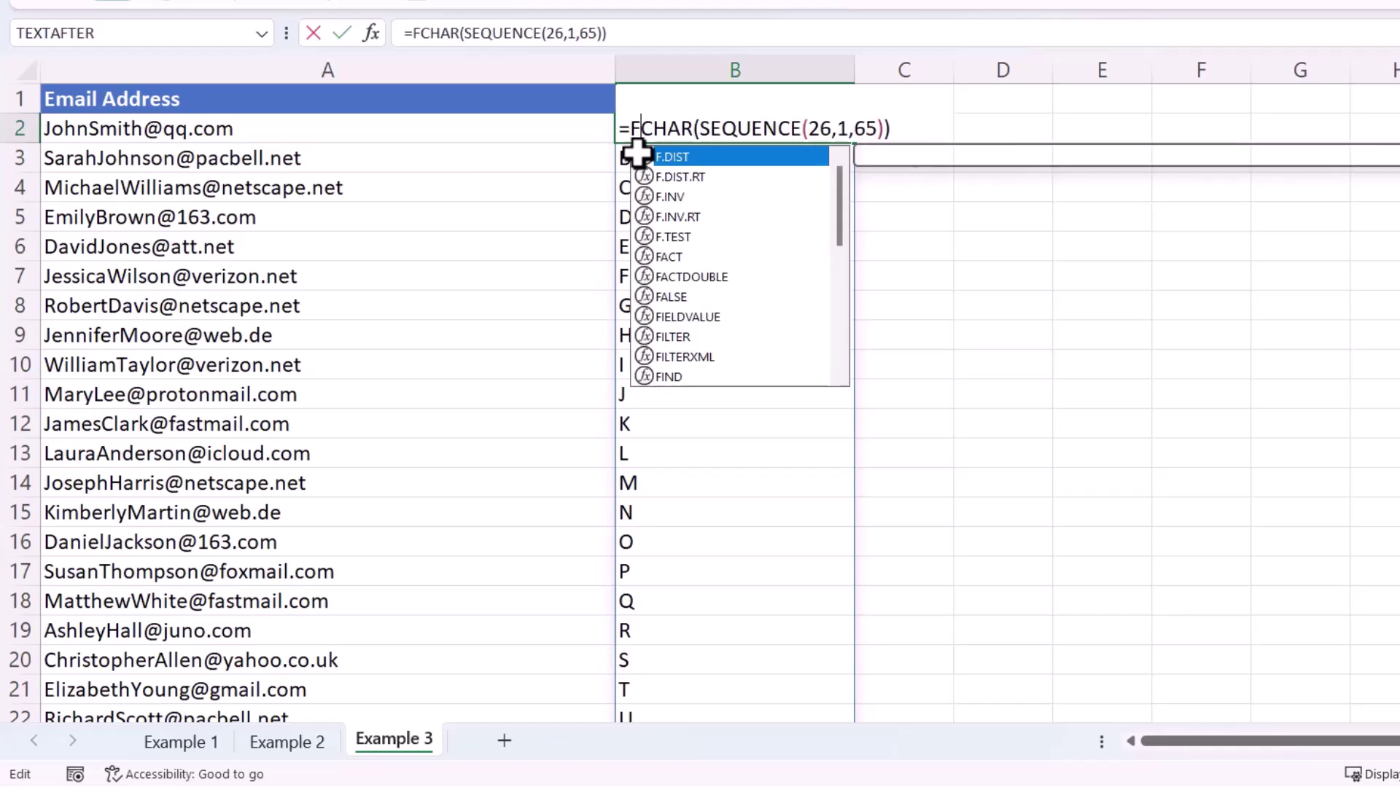
type("(")
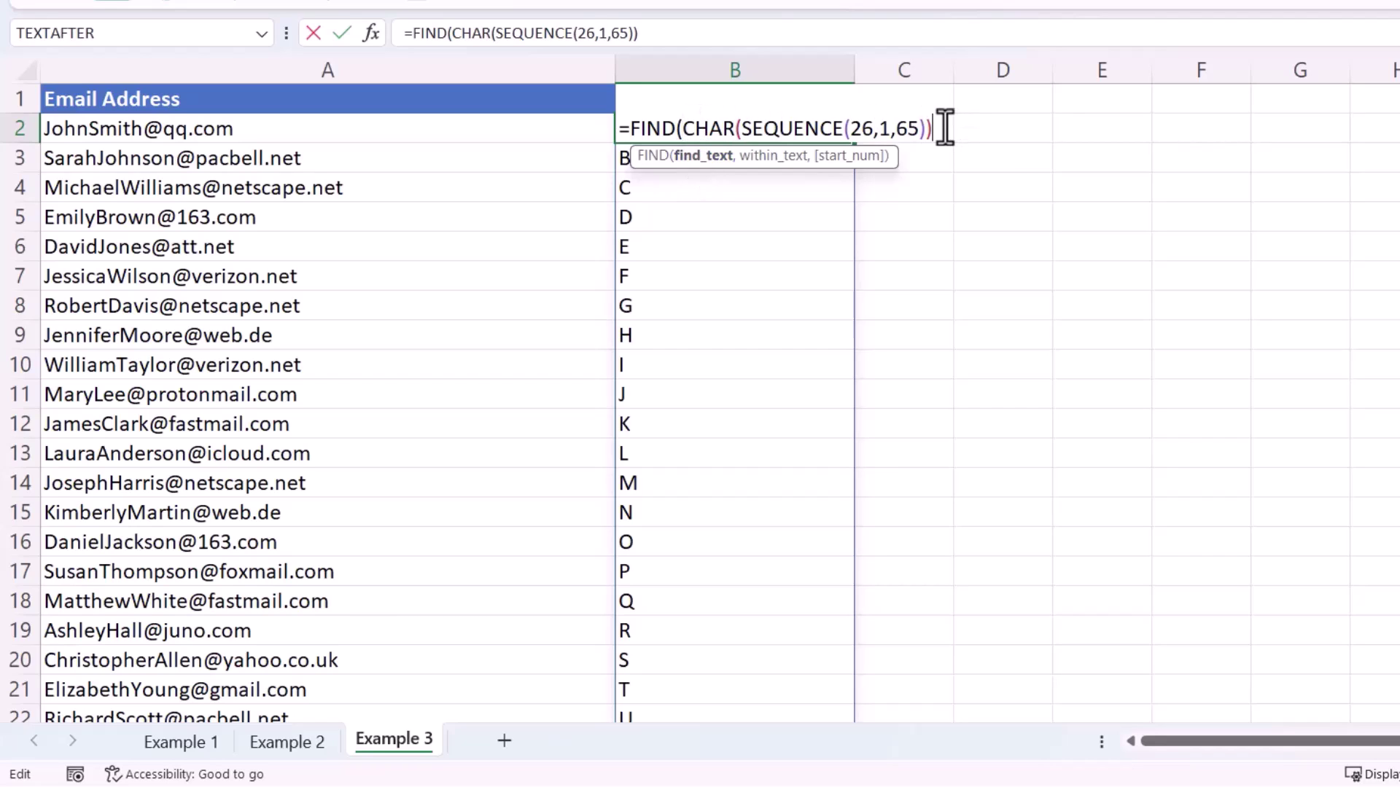
type(",")
left_click(247, 129)
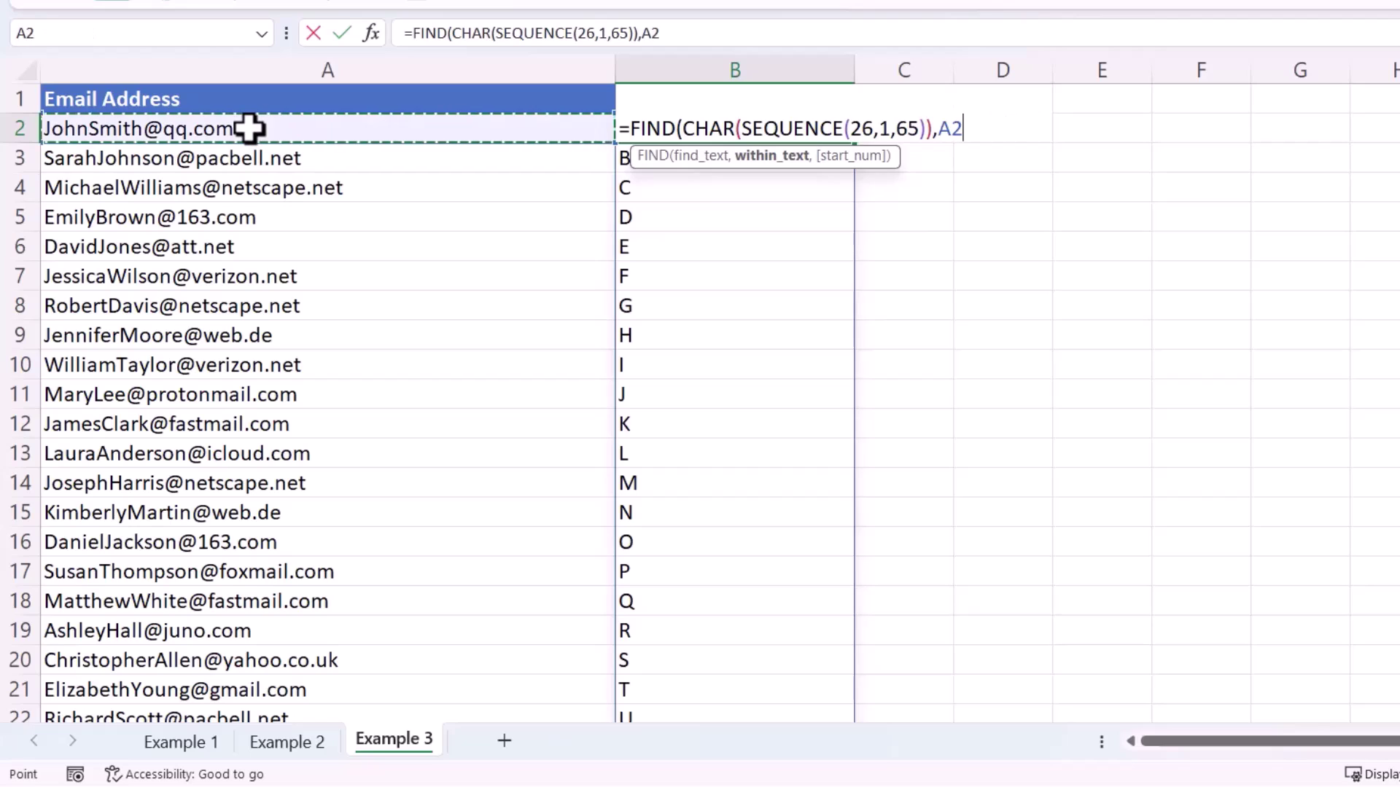
type(",")
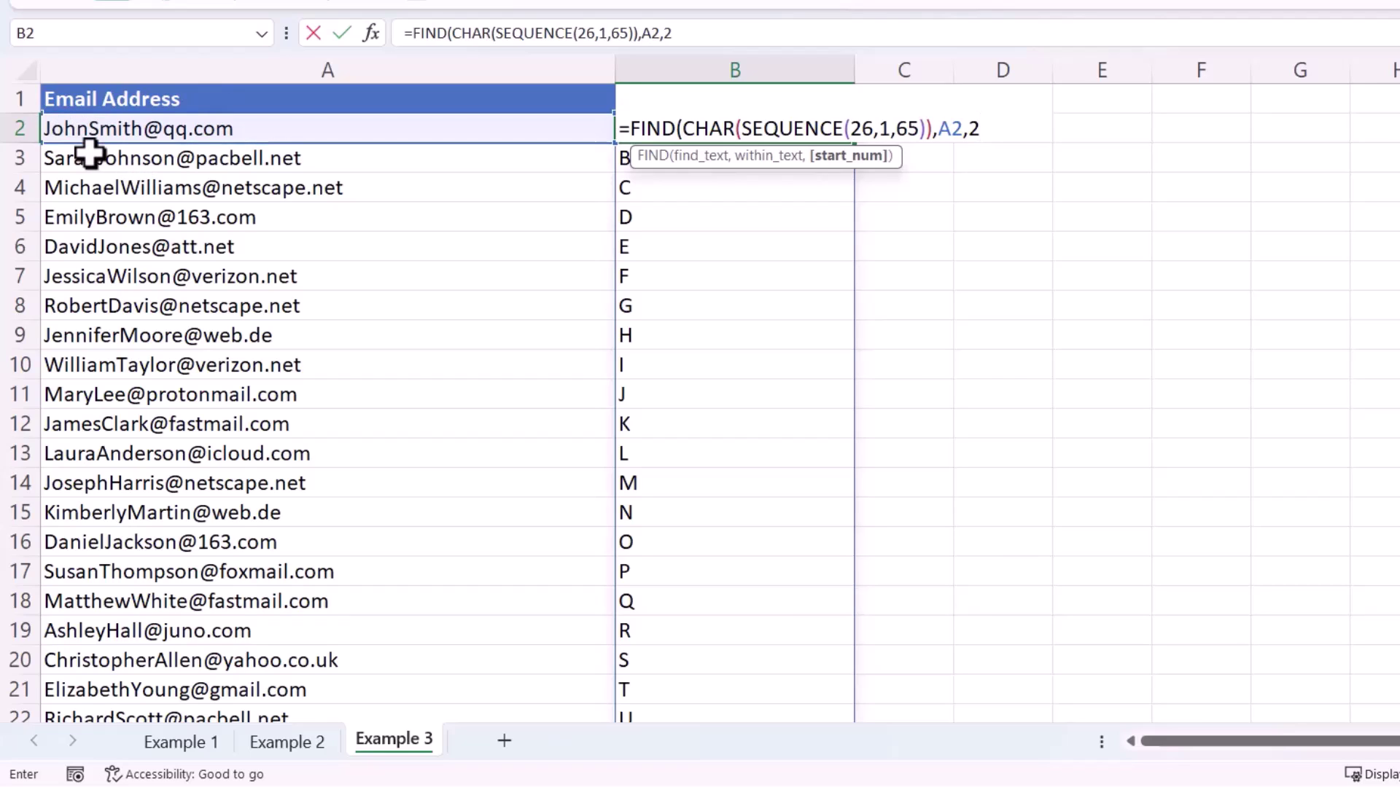
type("2)")
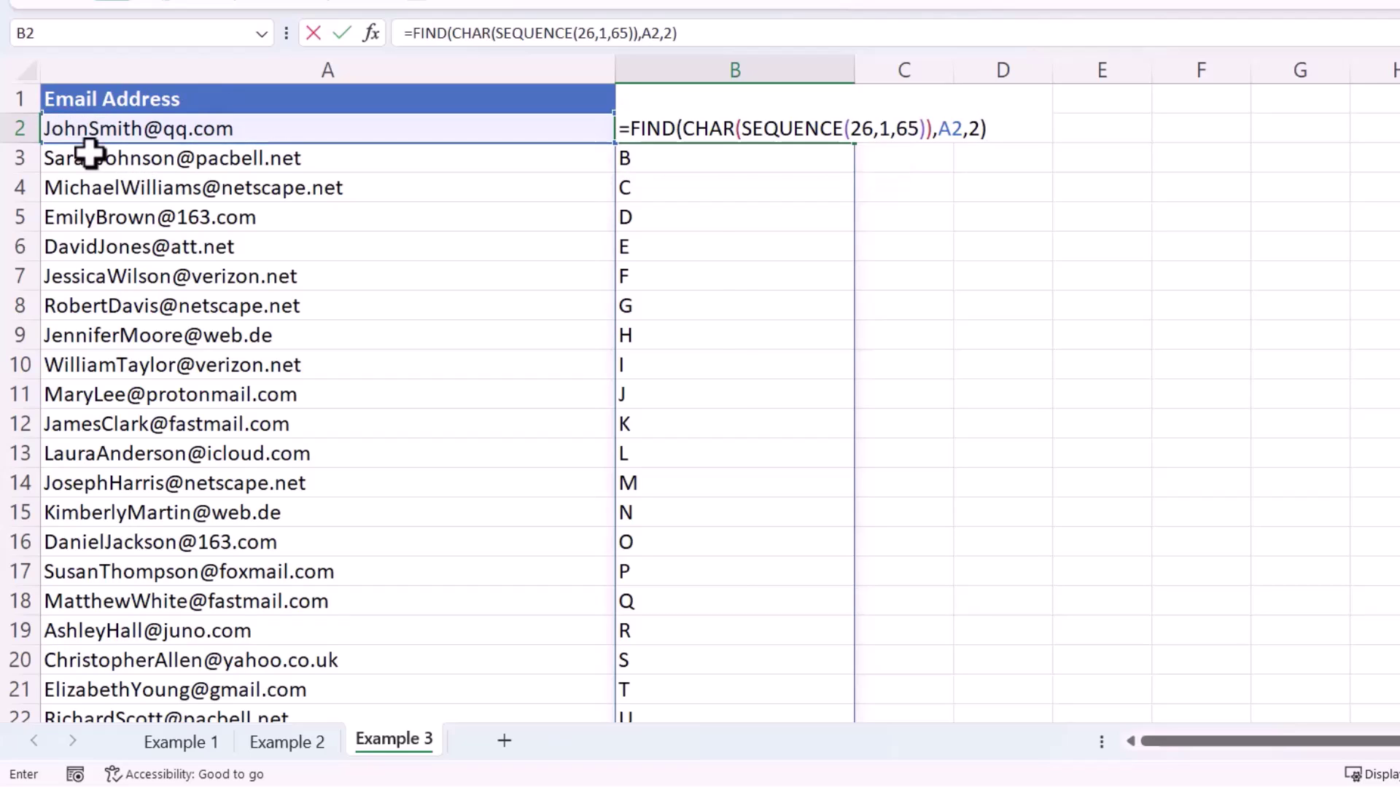
key("Return")
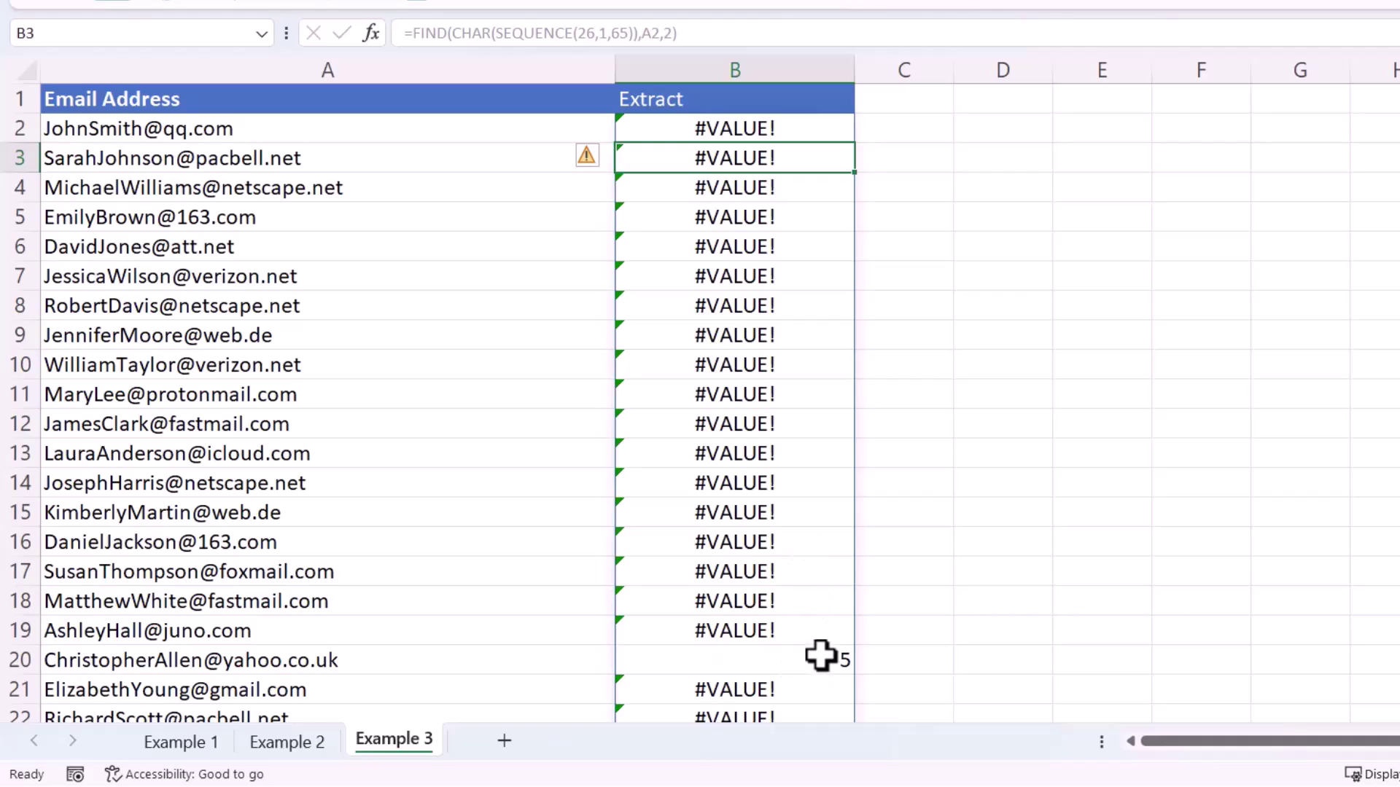
- Wrap B2's FIND formula in IFERROR with "" as the value if error
double_click(714, 129)
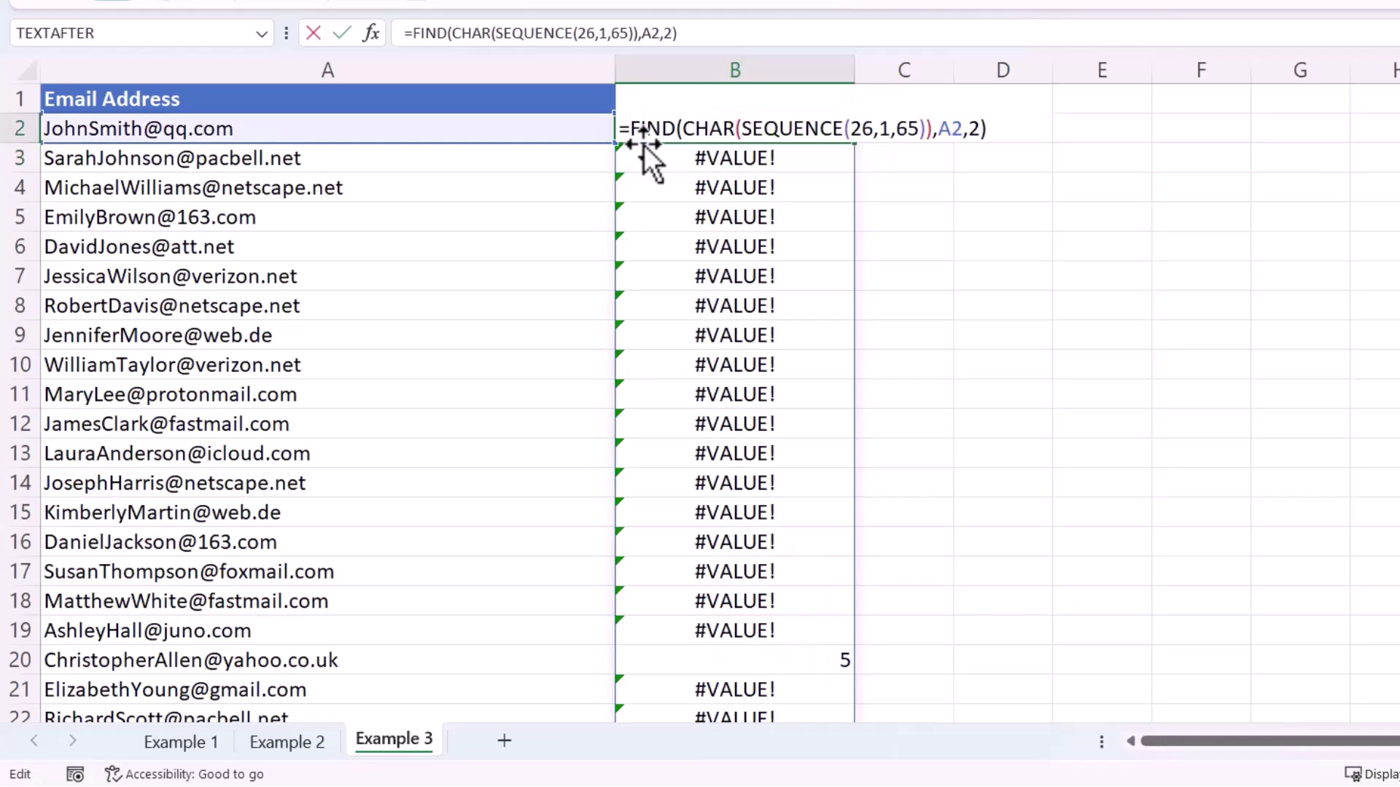
type("IFERROR(")
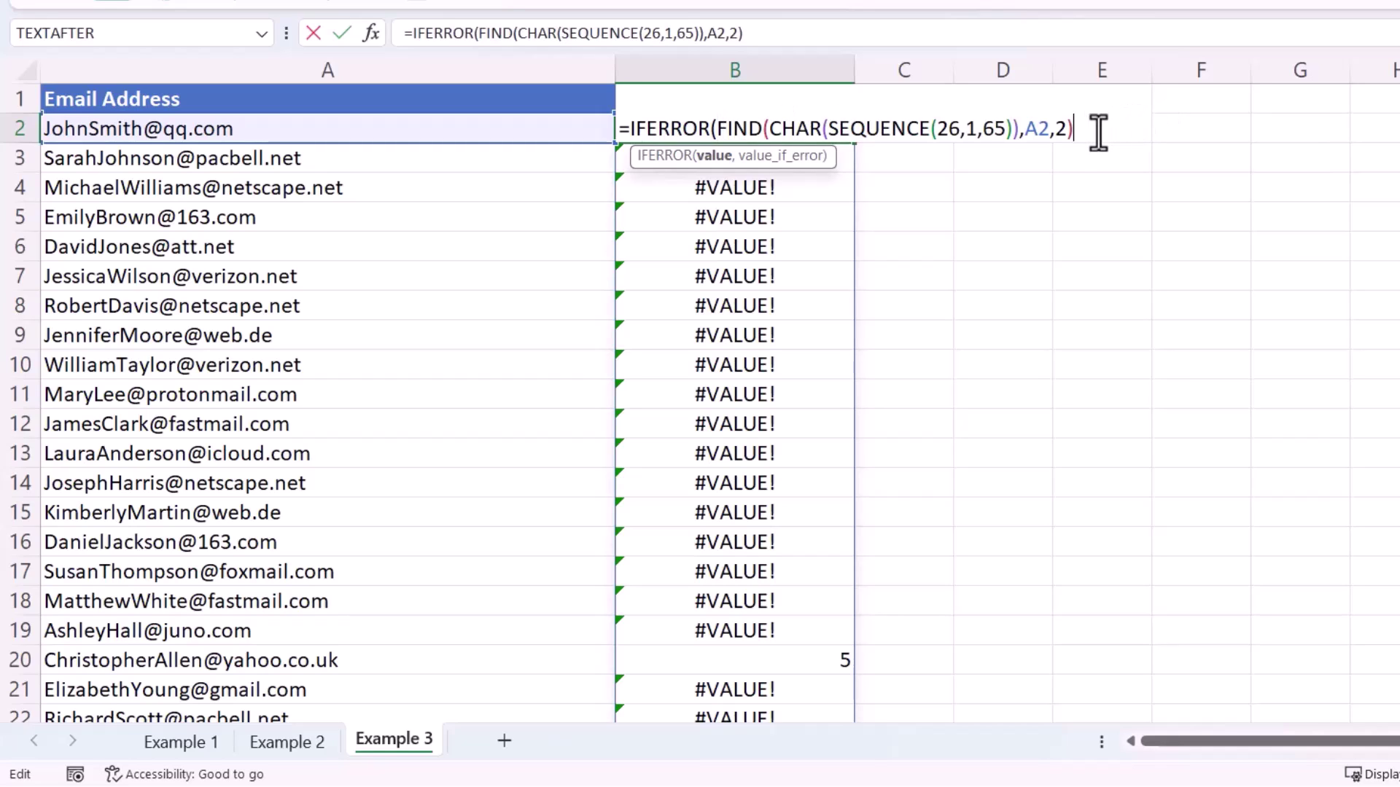
type(",")
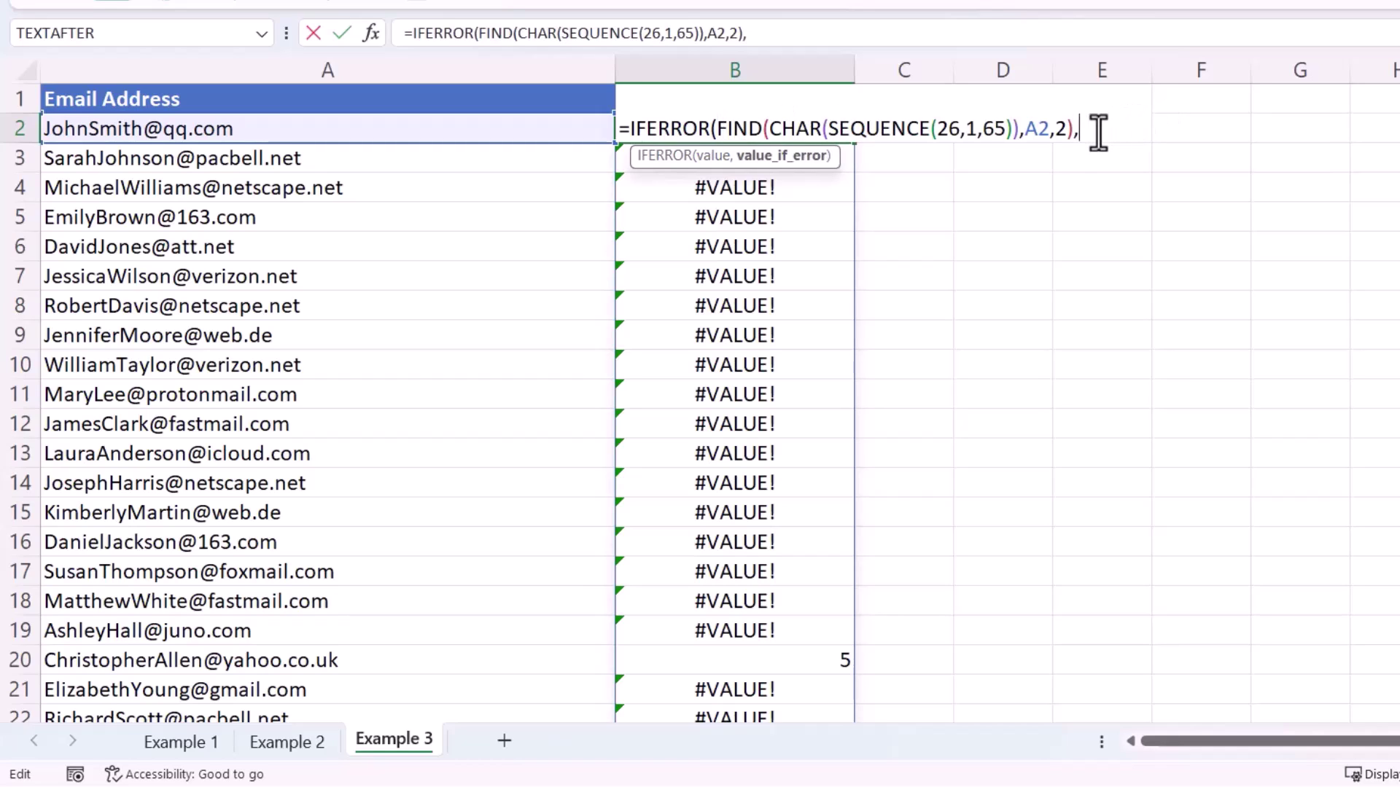
type("\"\")")
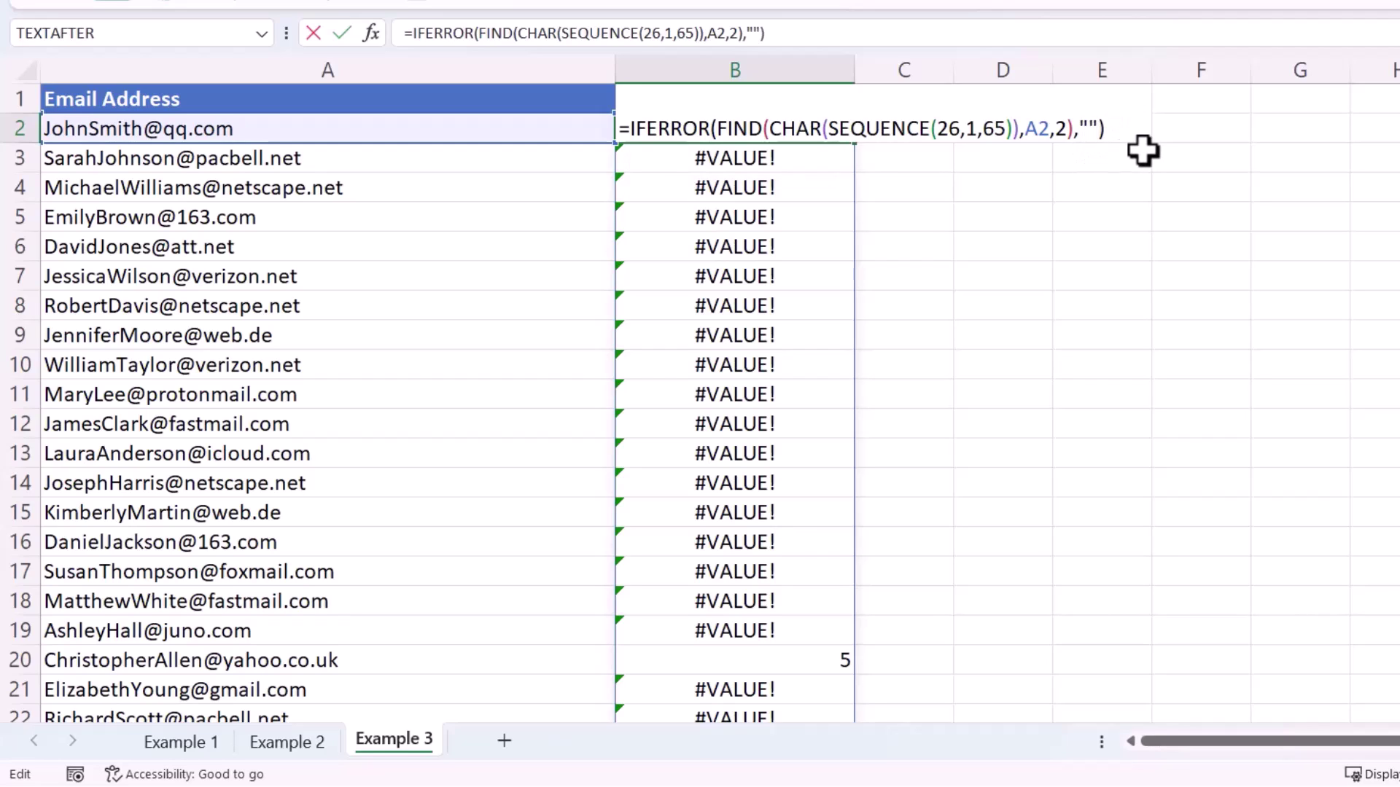
key("Return")
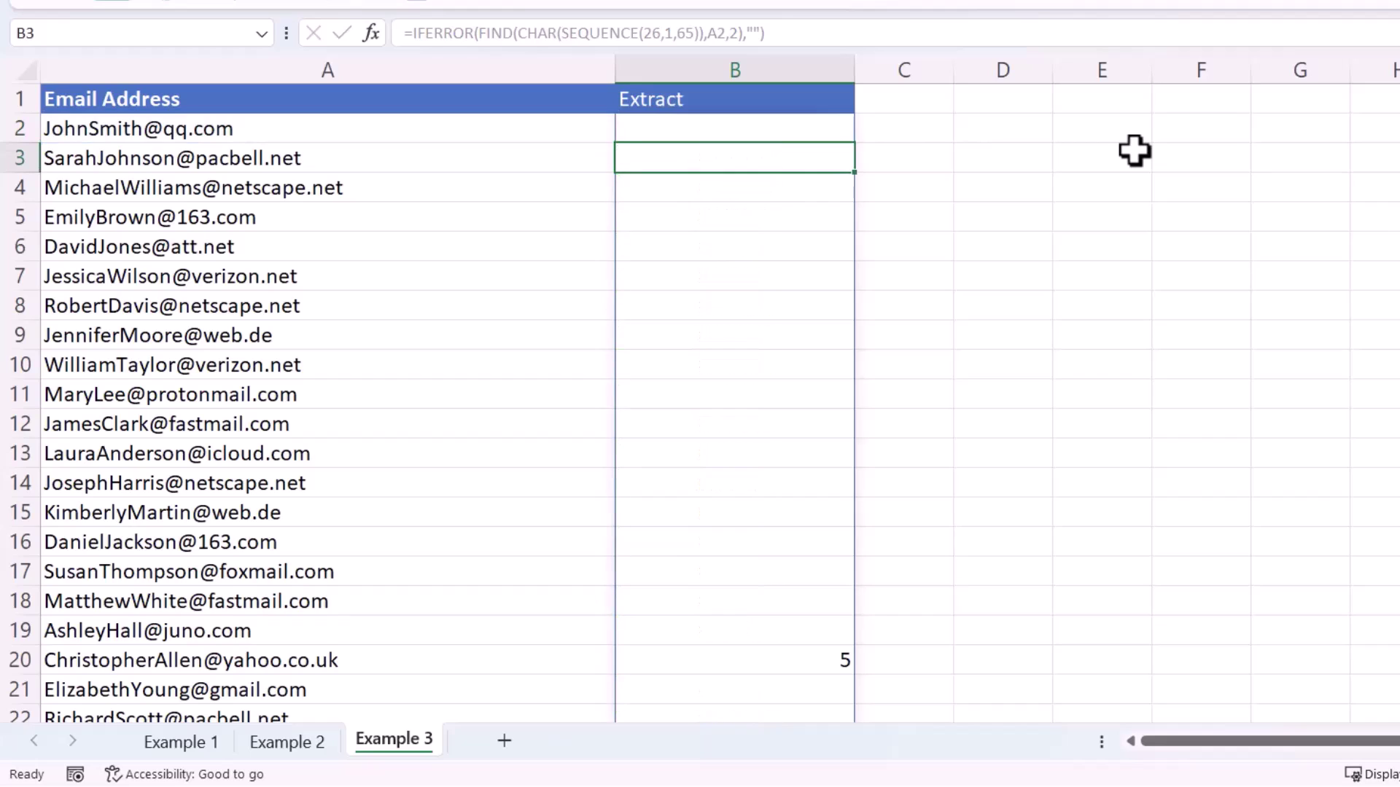
- Wrap B2's IFERROR formula in MAX so it returns a single position
key("Up")
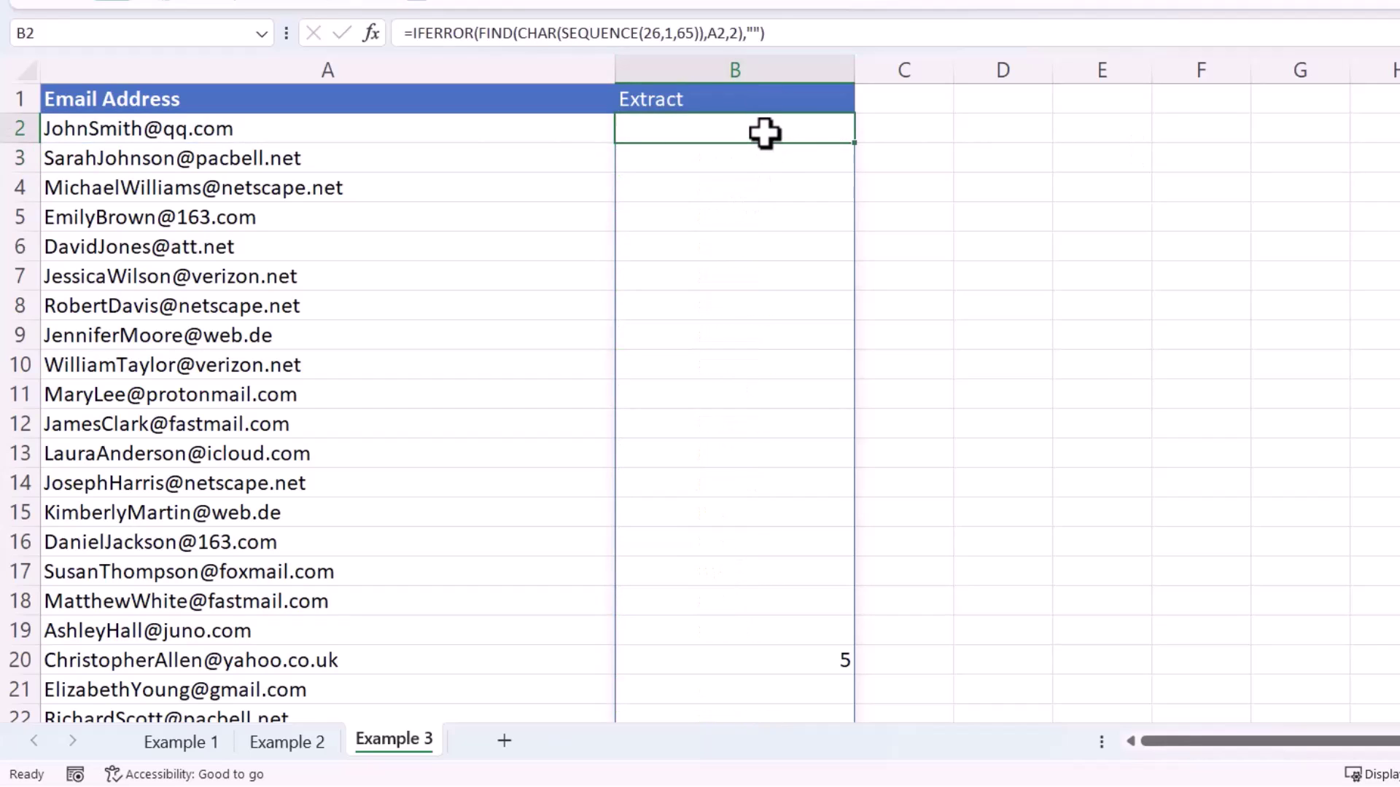
double_click(765, 133)
left_click(640, 131)
left_click(632, 132)
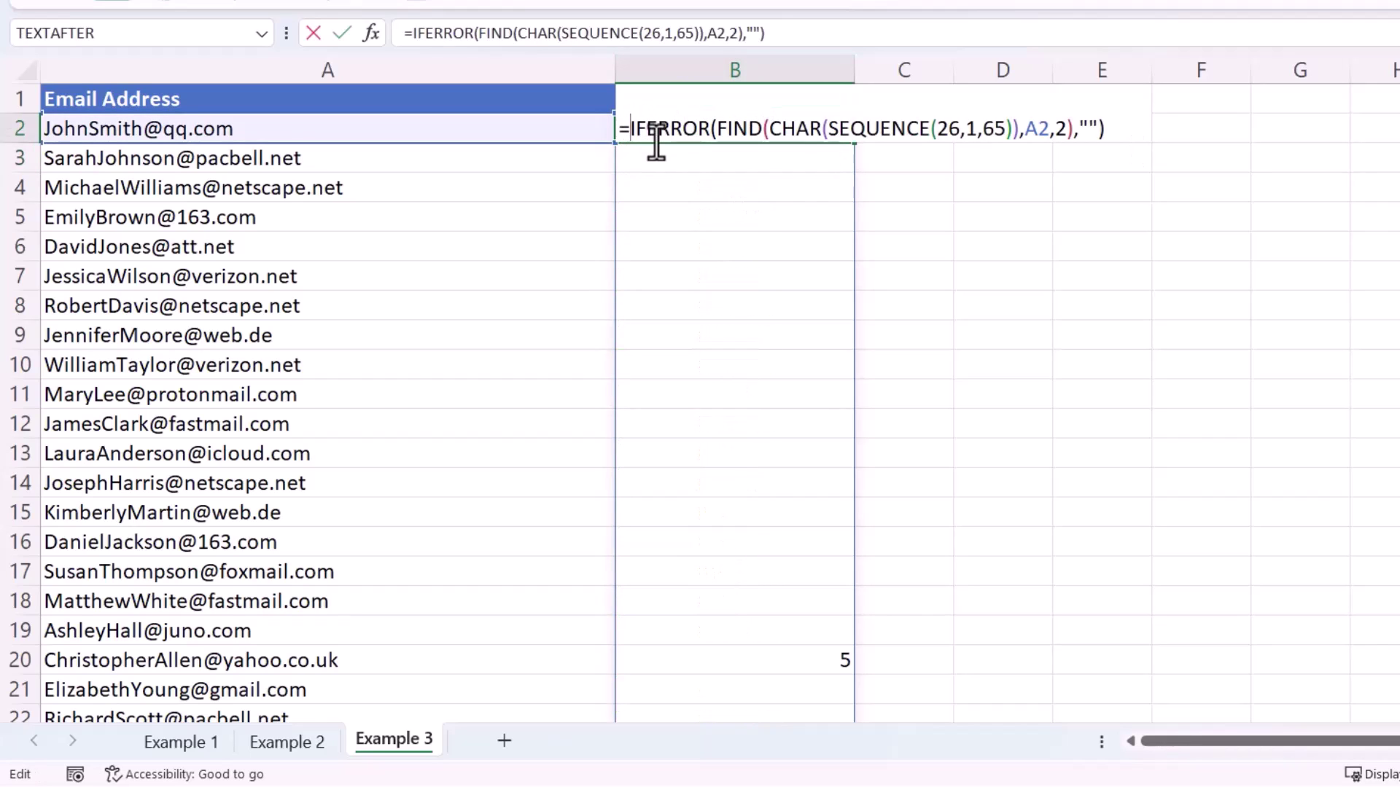
type("MAX(")
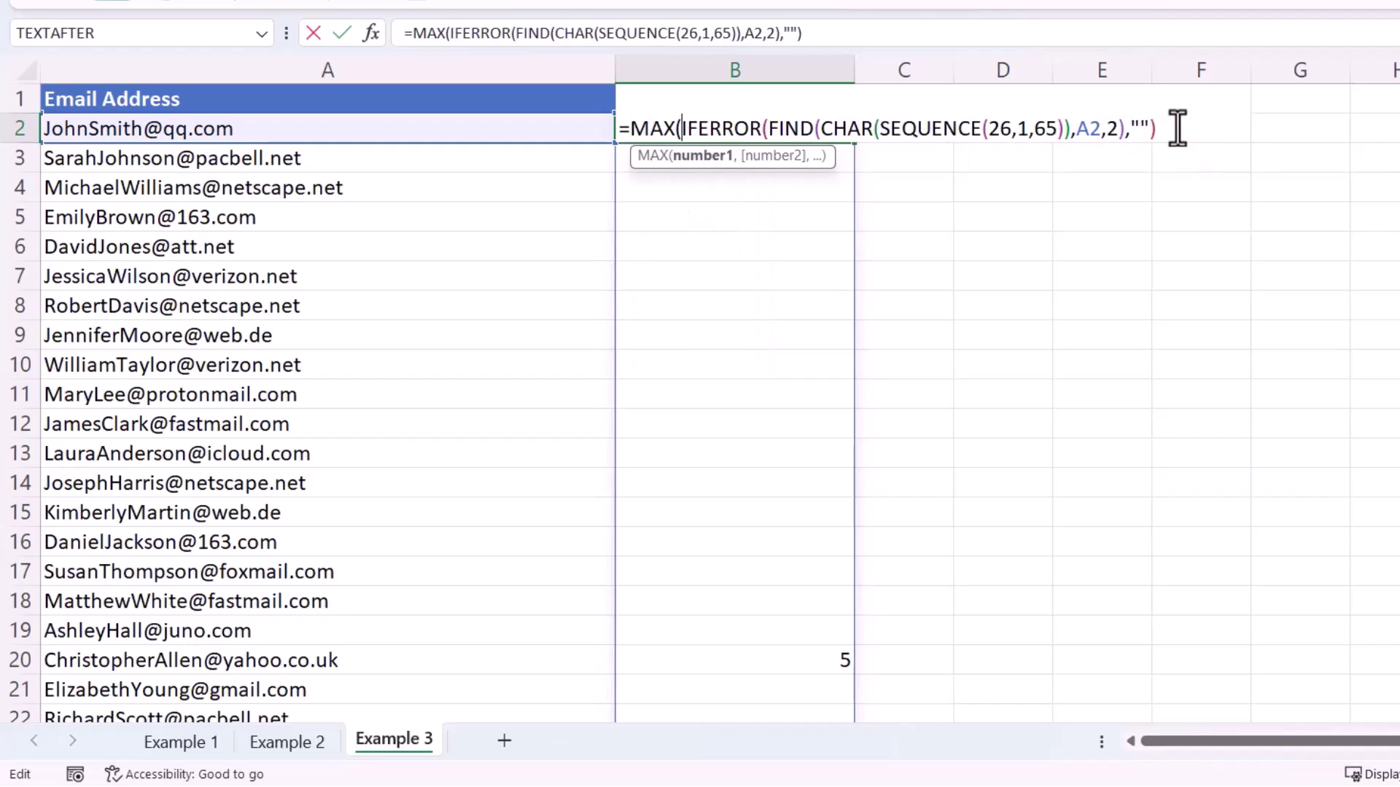
left_click(1166, 129)
type(")")
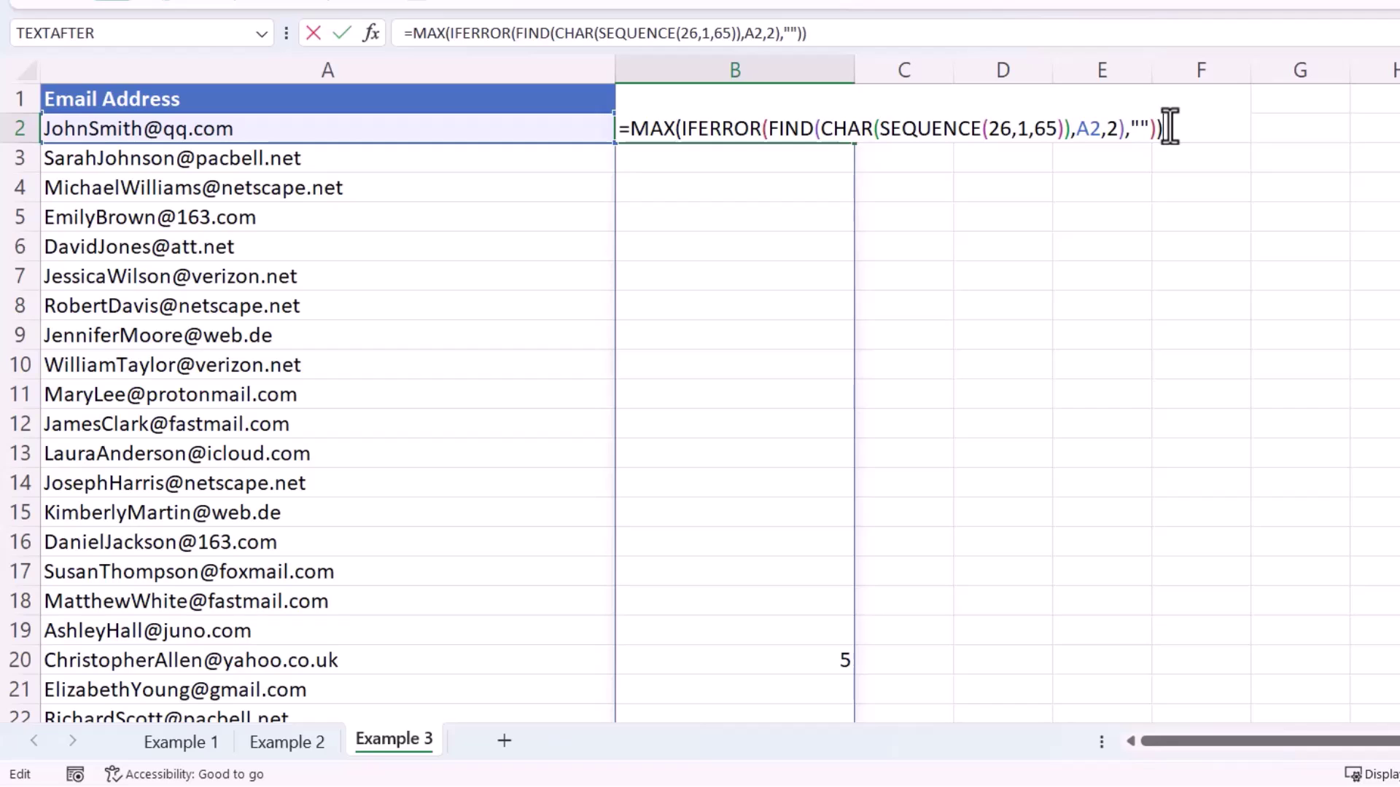
key("Return")
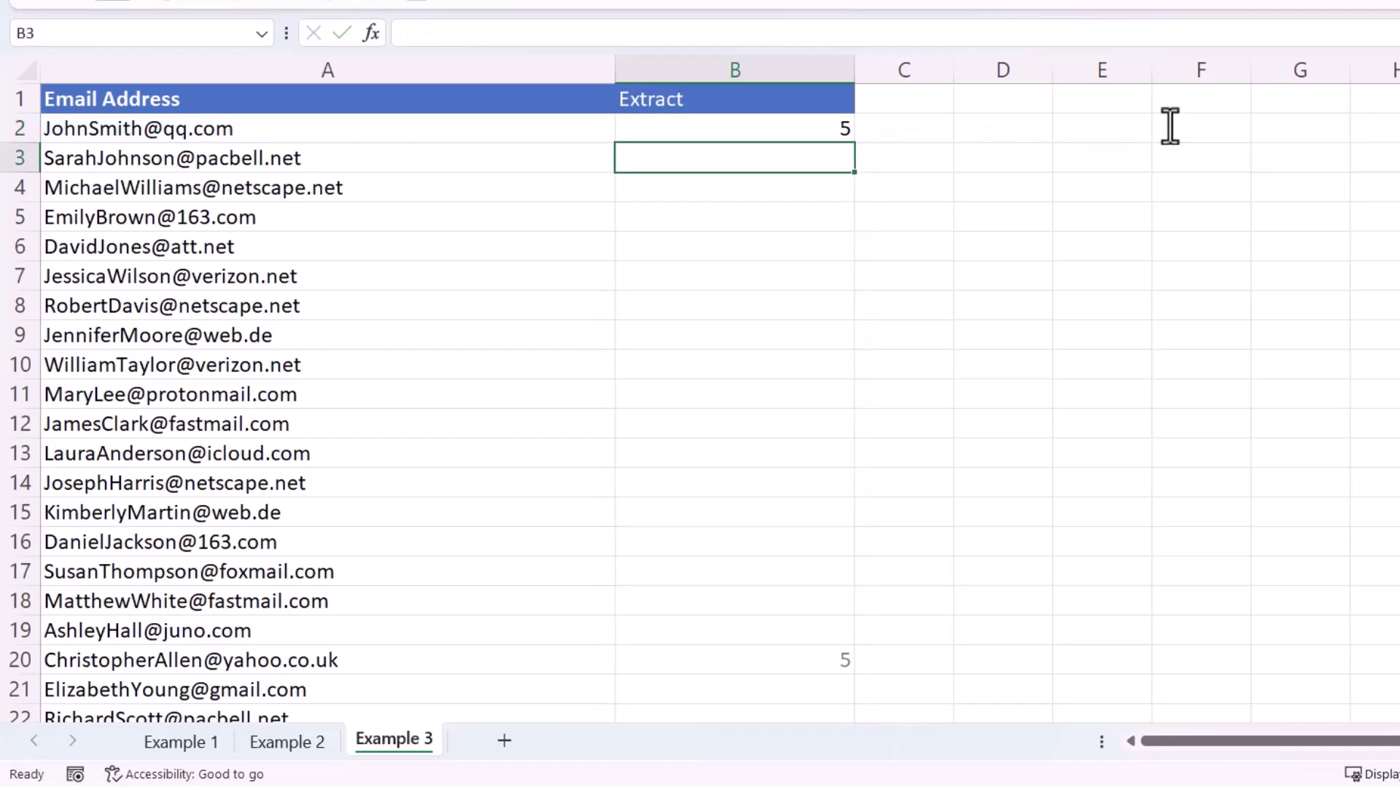
- Fill B2's MAX formula down column B for all the email addresses
left_click(843, 131)
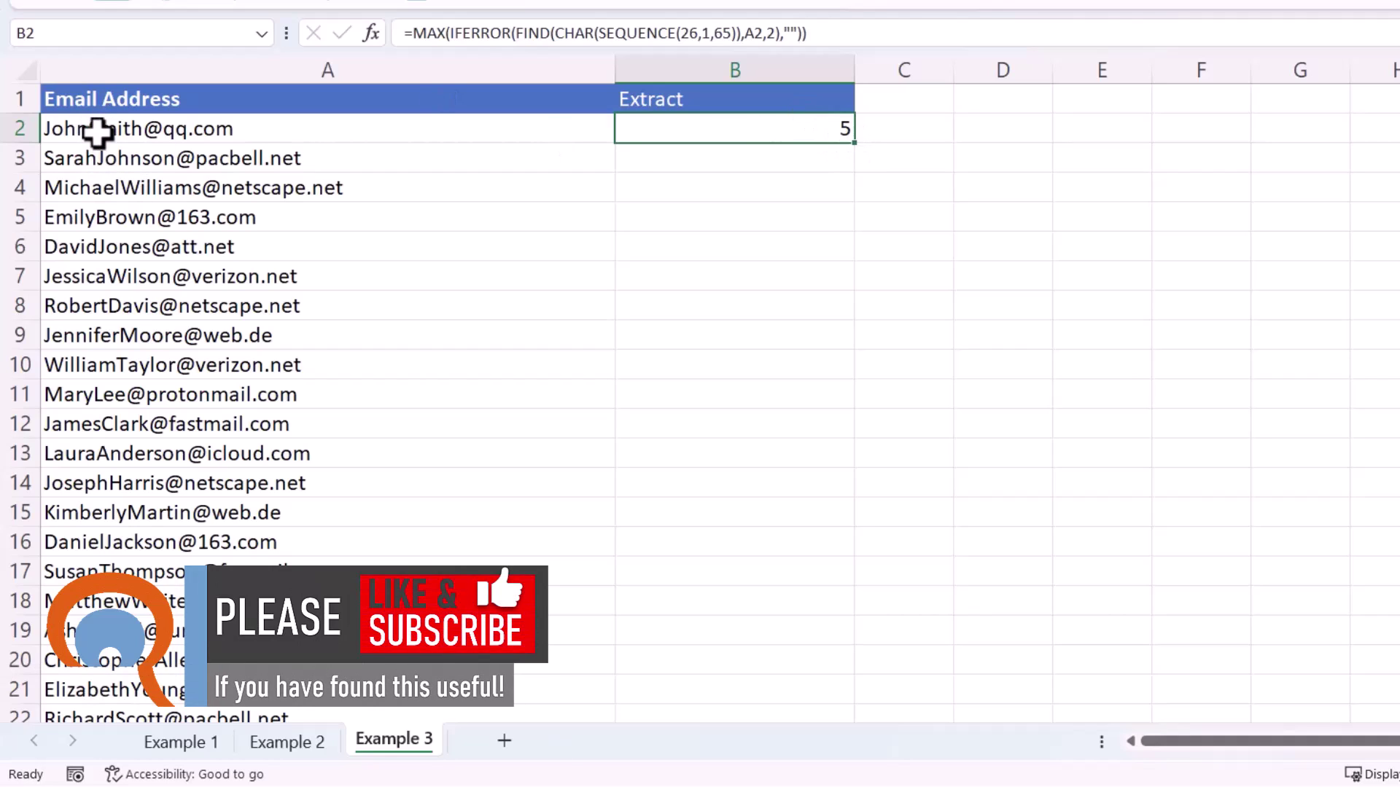
double_click(854, 143)
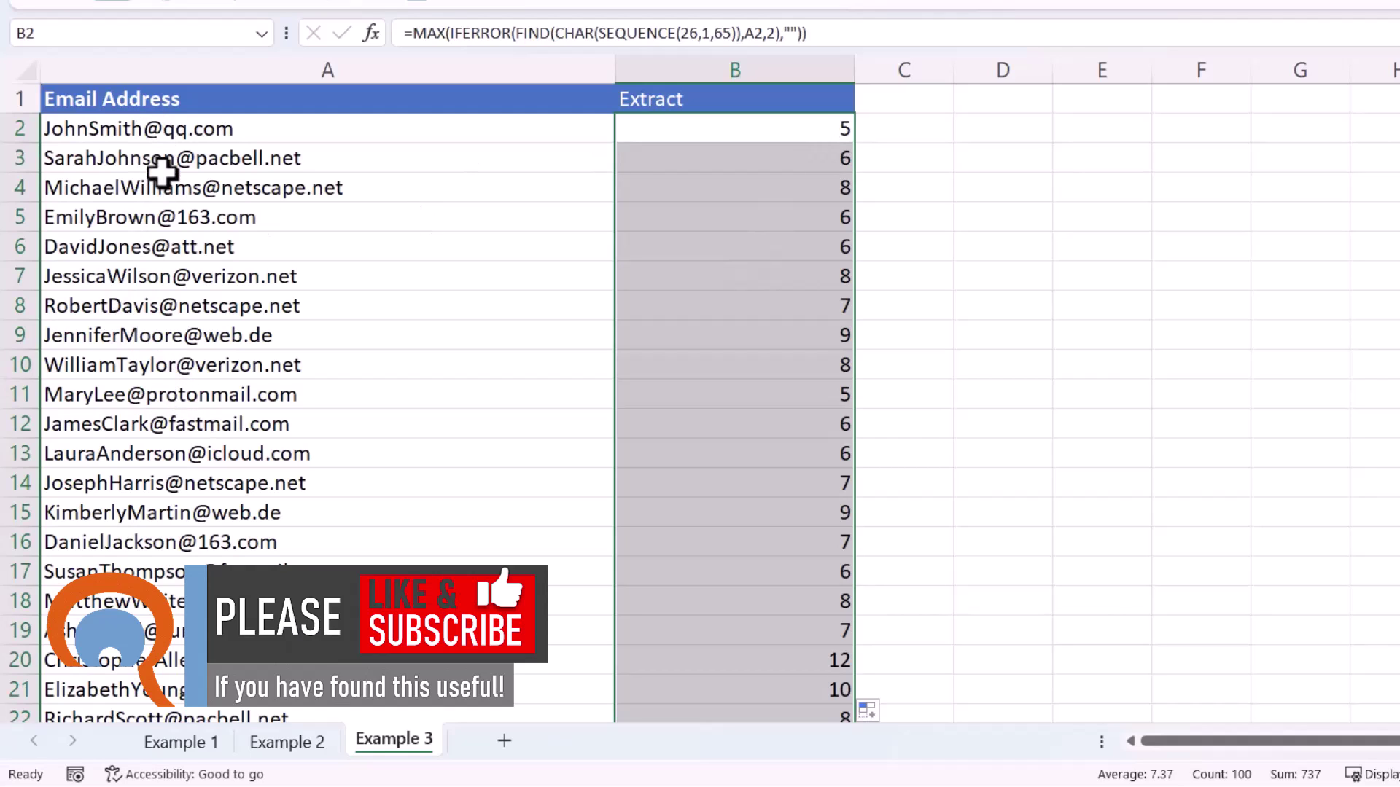
- Wrap B2's MAX formula in LEFT with A2 as the text, subtract 1 from the character count, and fill it down column B
left_click(715, 129)
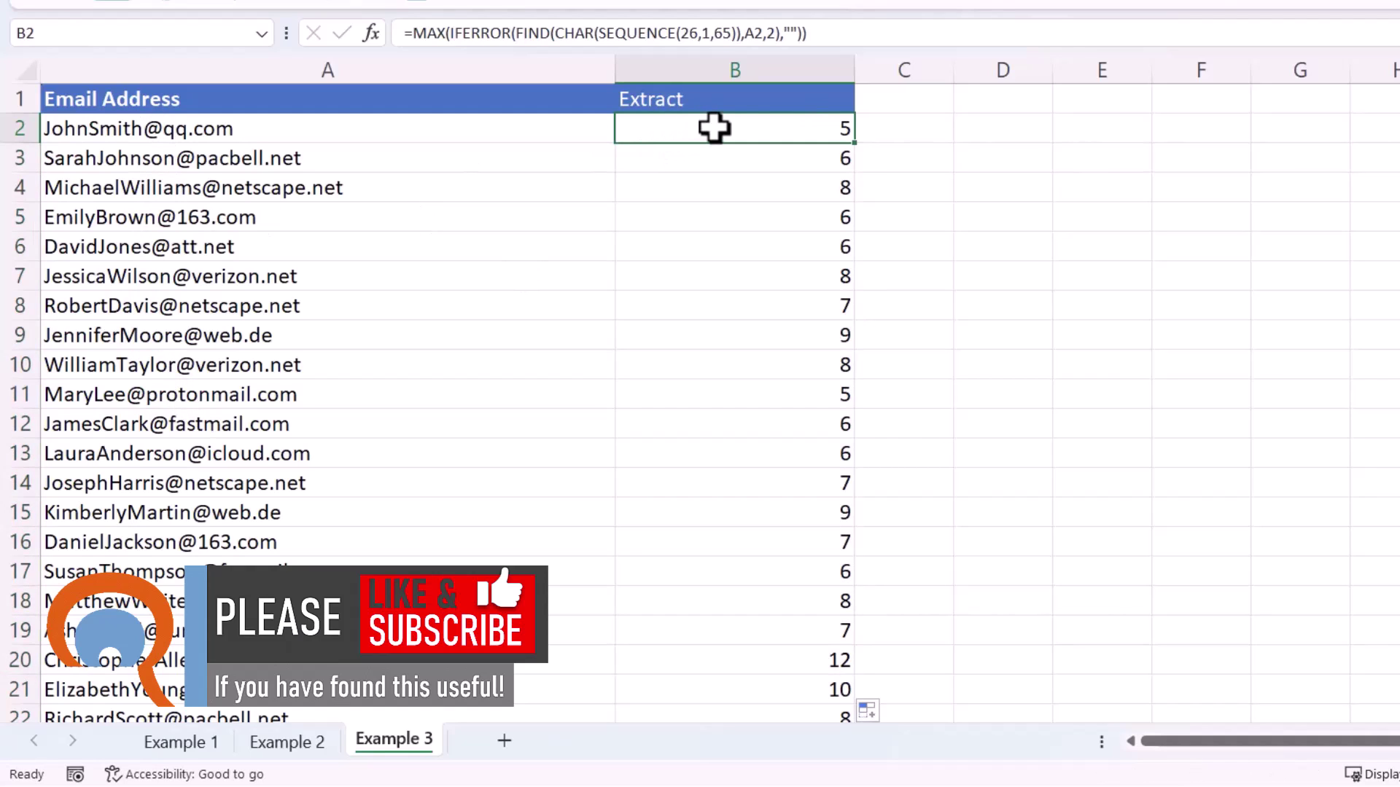
double_click(716, 128)
left_click(632, 129)
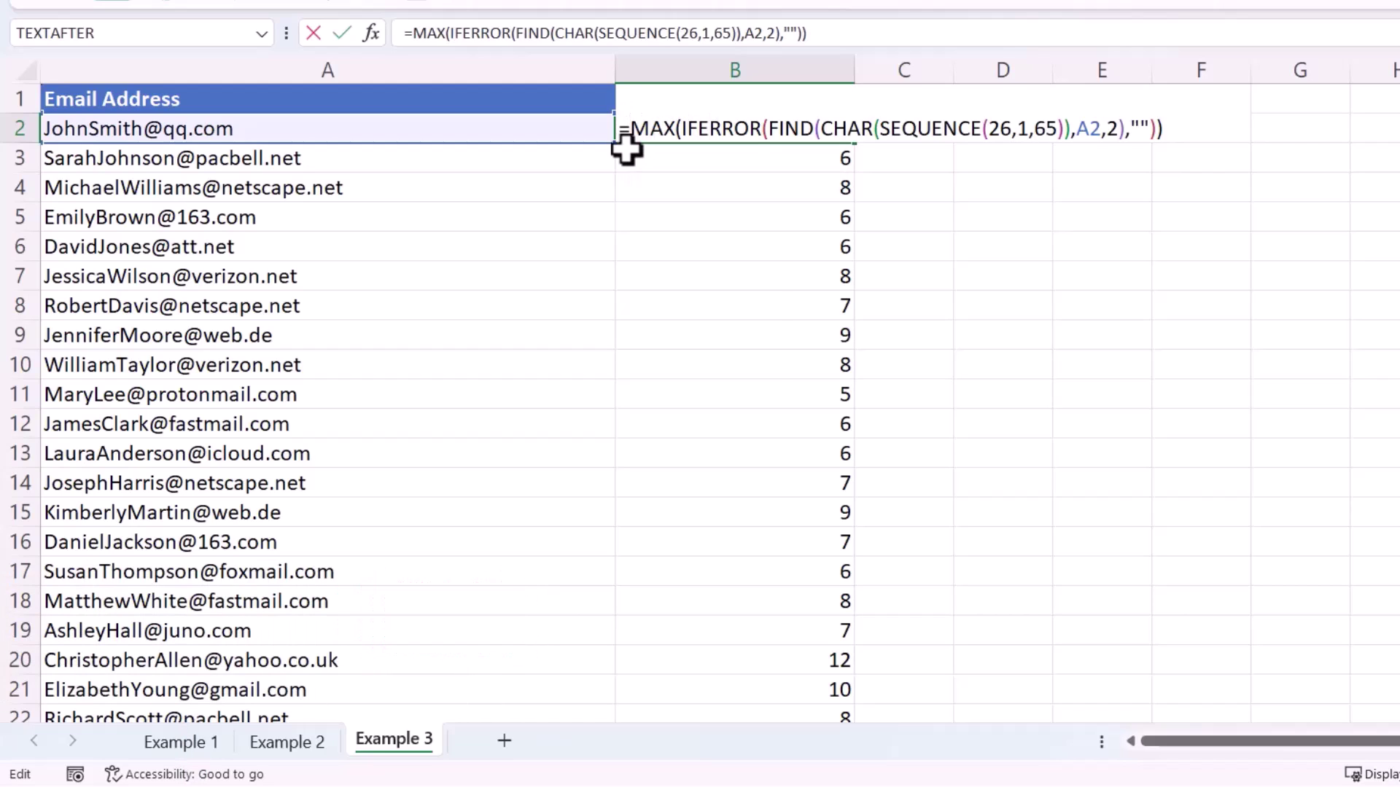
type("LEFT(")
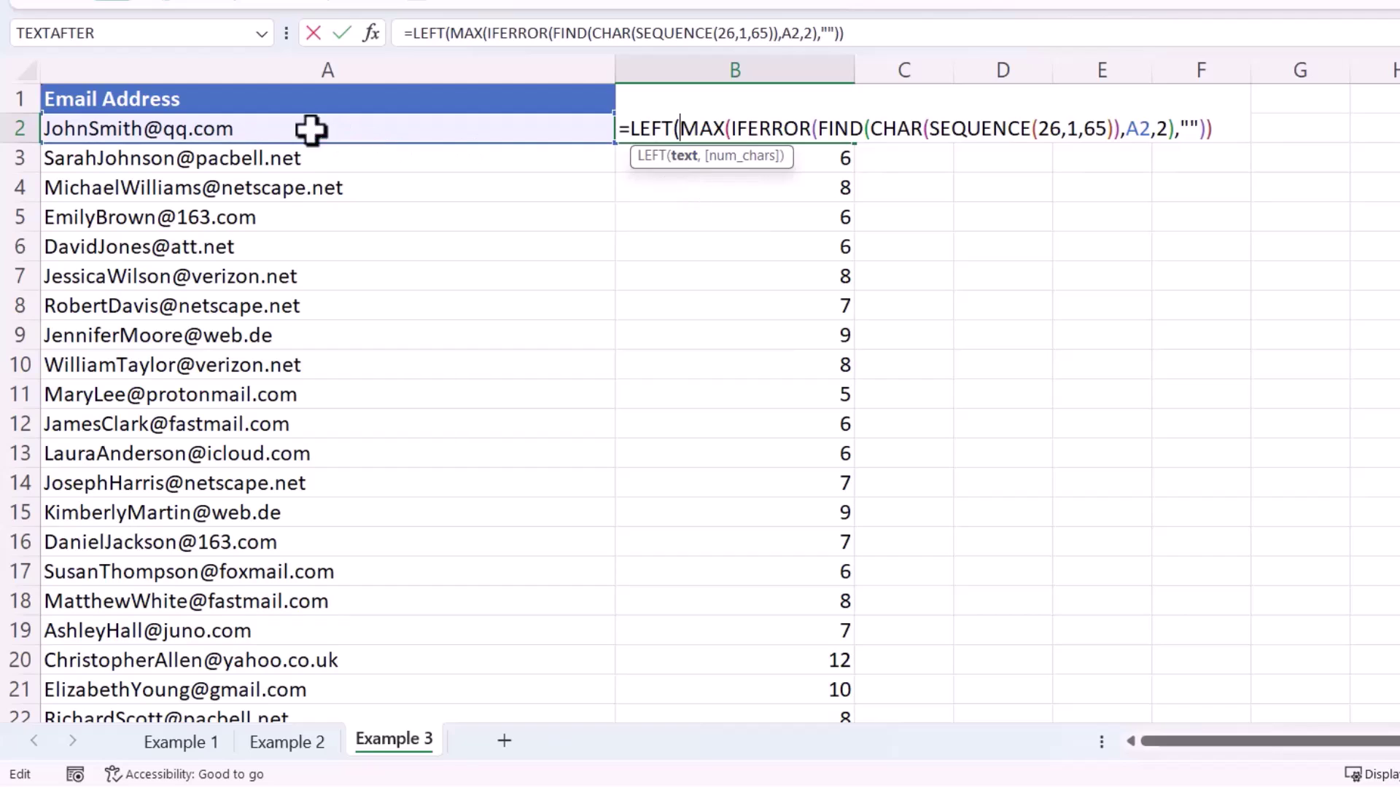
left_click(261, 128)
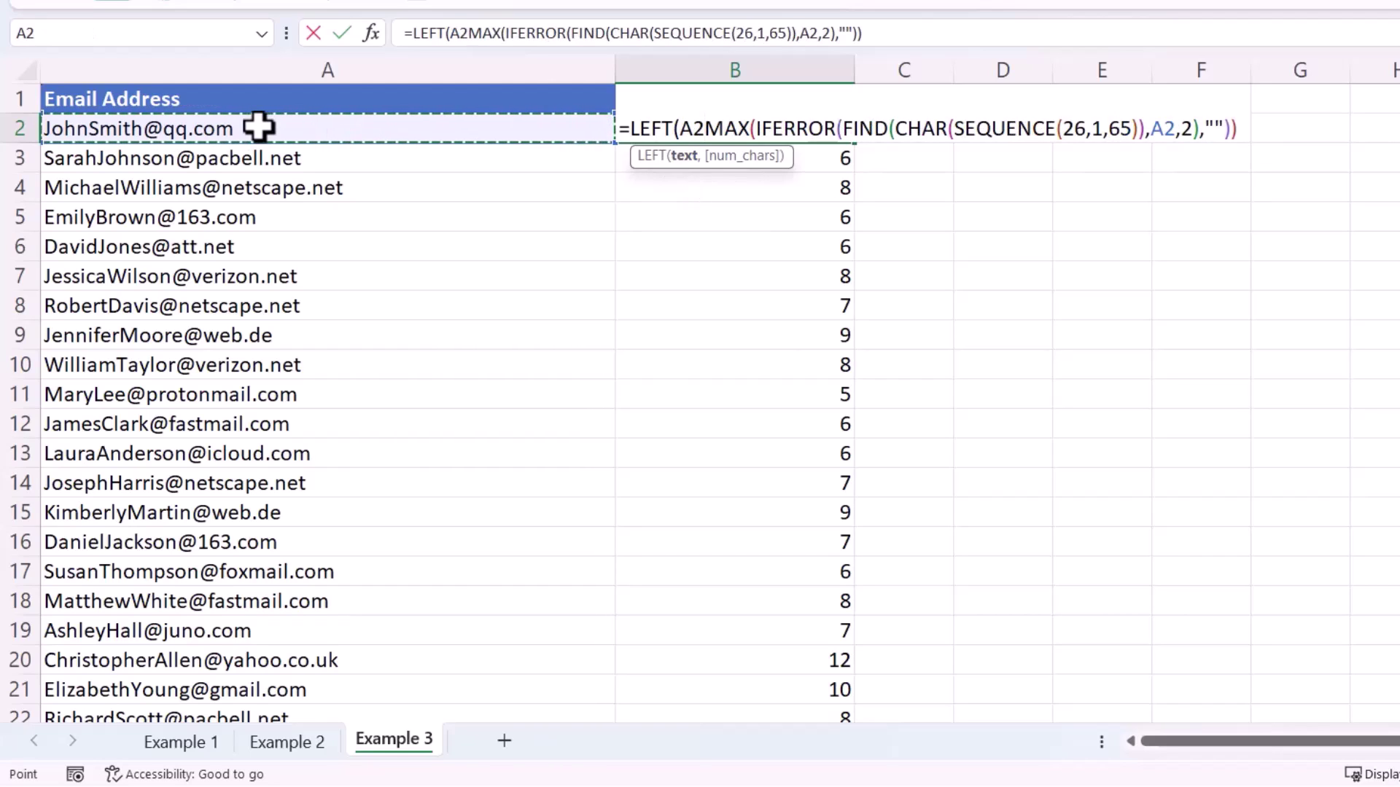
type(",")
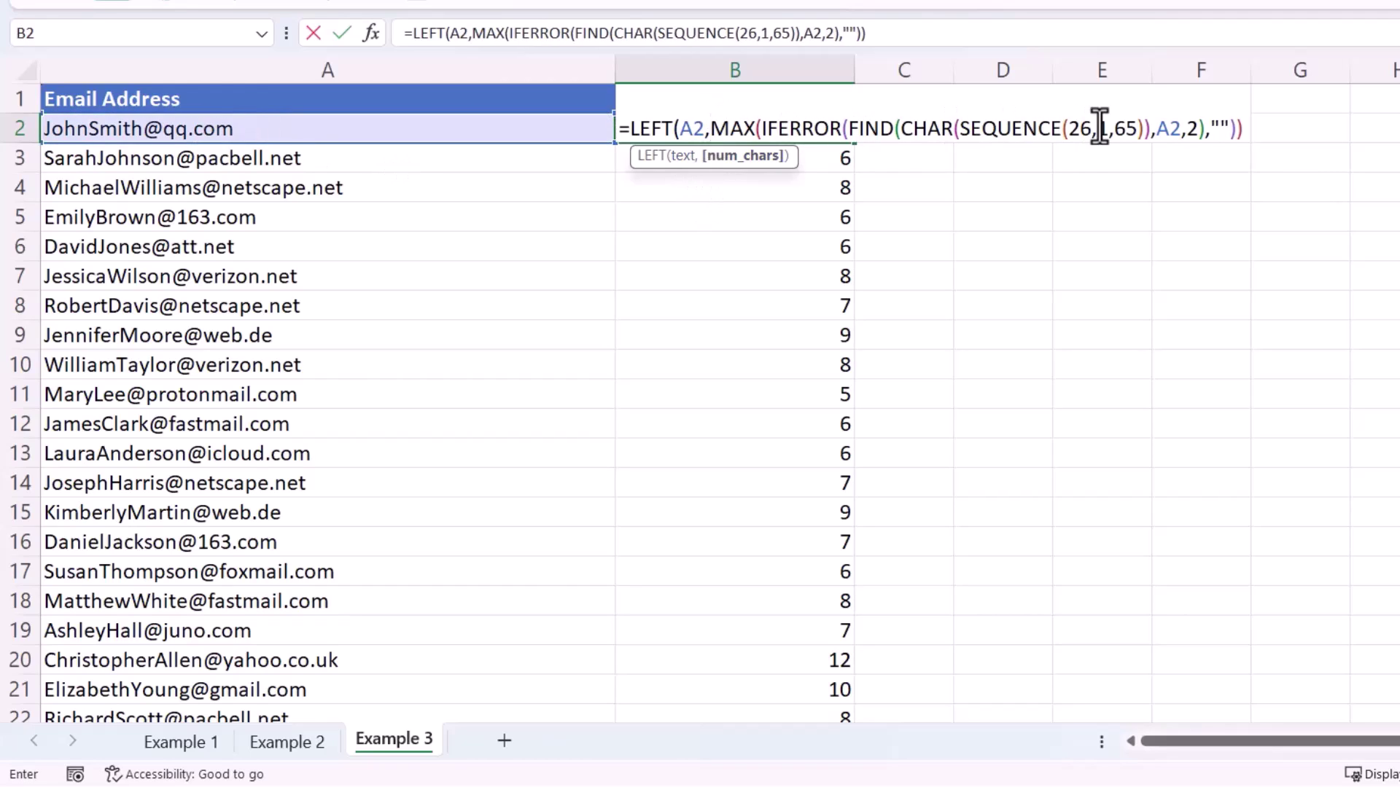
left_click(1246, 128)
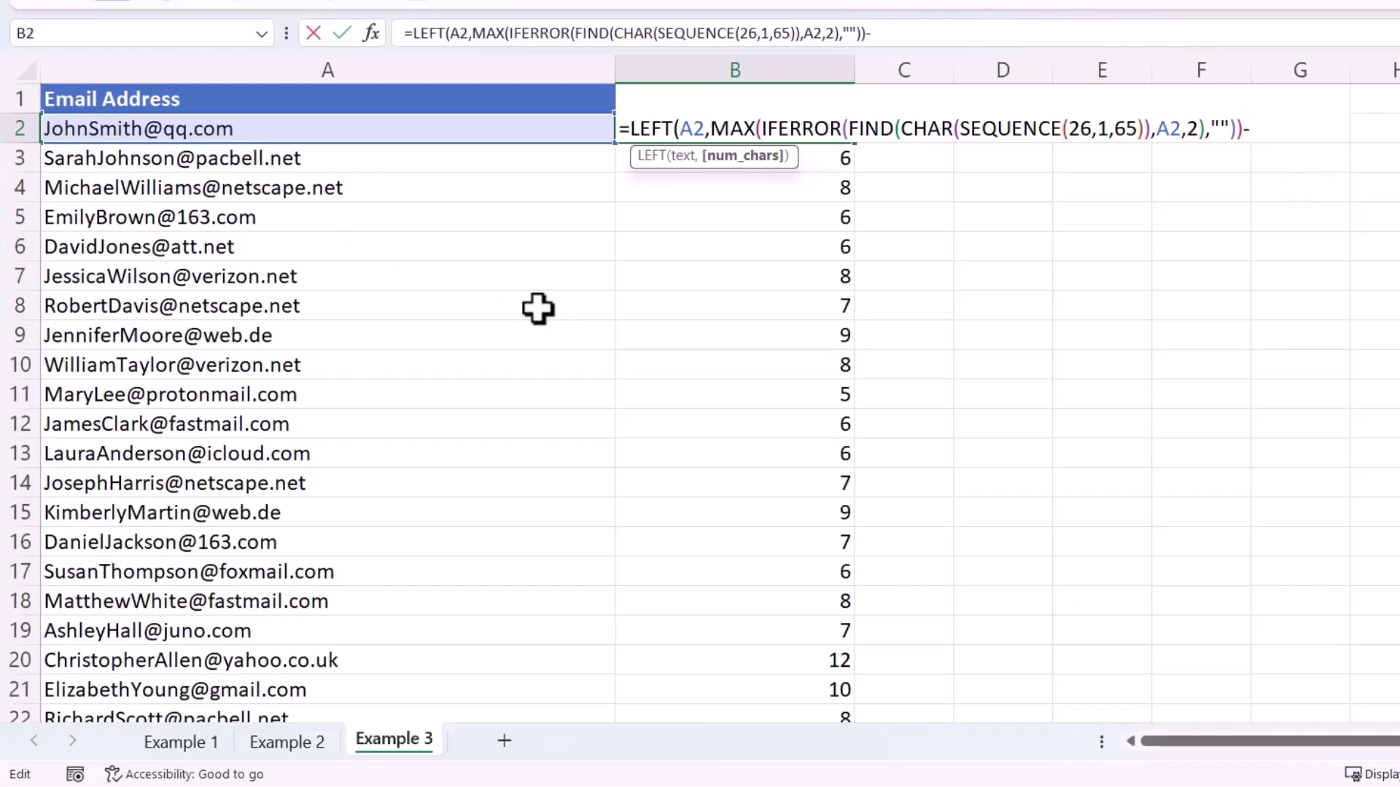
key("Return")
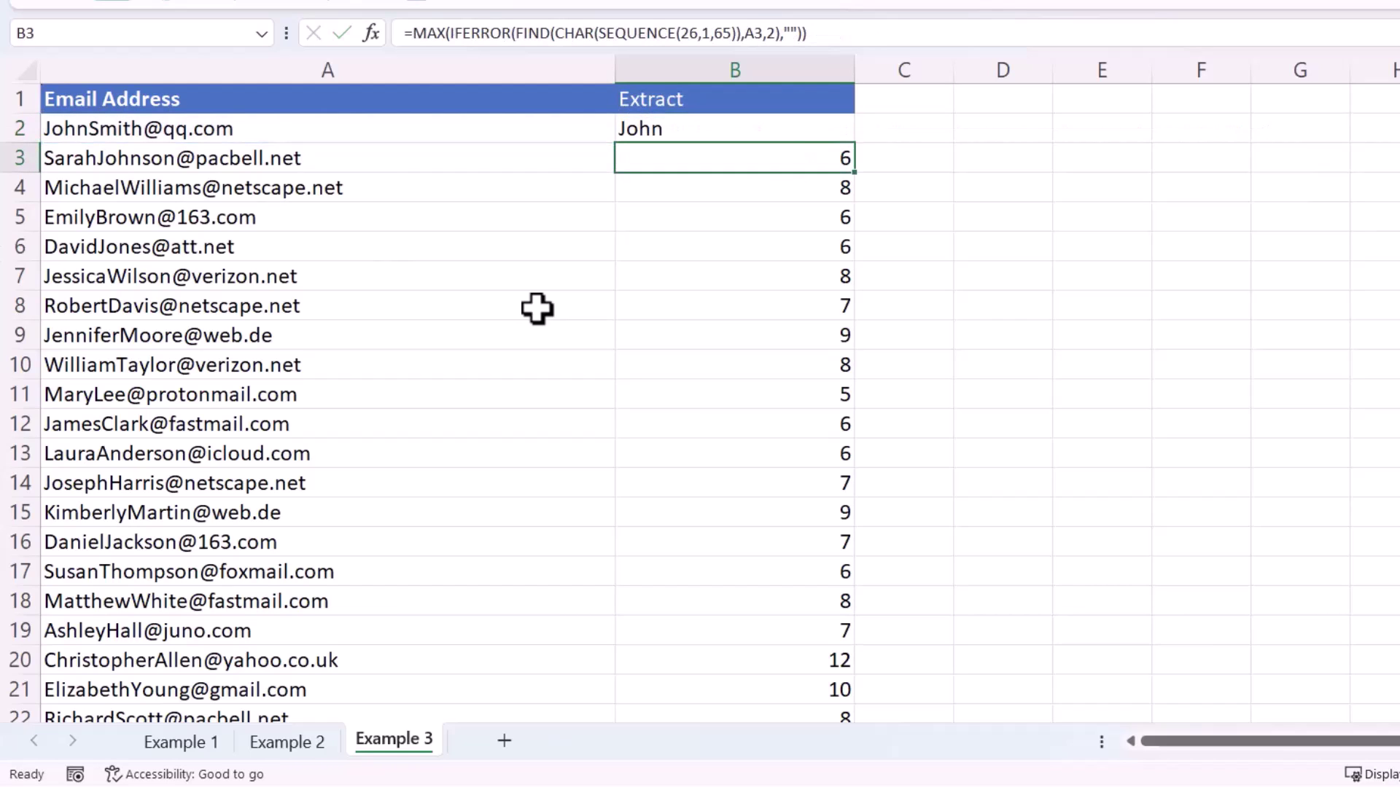
left_click(812, 140)
double_click(854, 143)
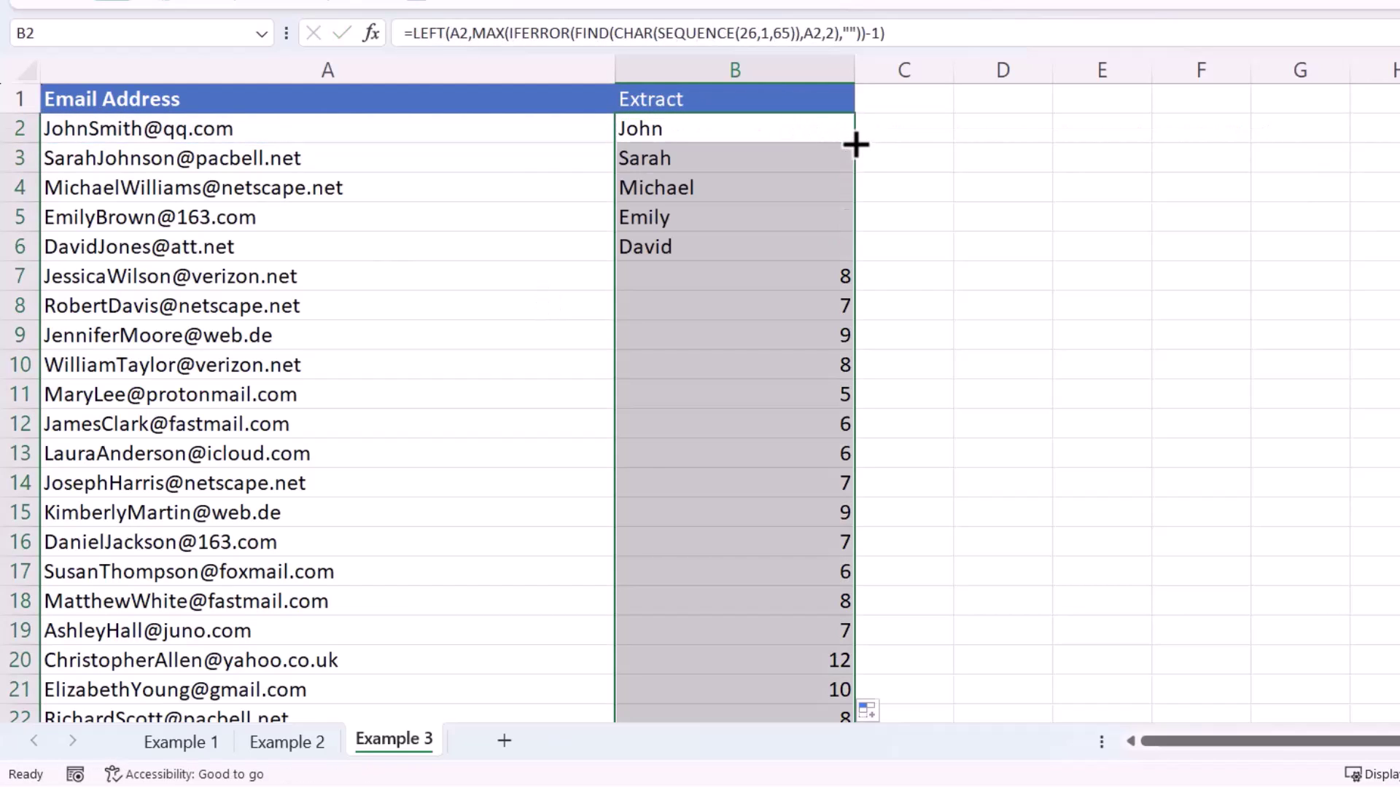
- Enter =TEXTBEFORE(A2,"@") in C2 to extract the full name before the @ sign
left_click(902, 130)
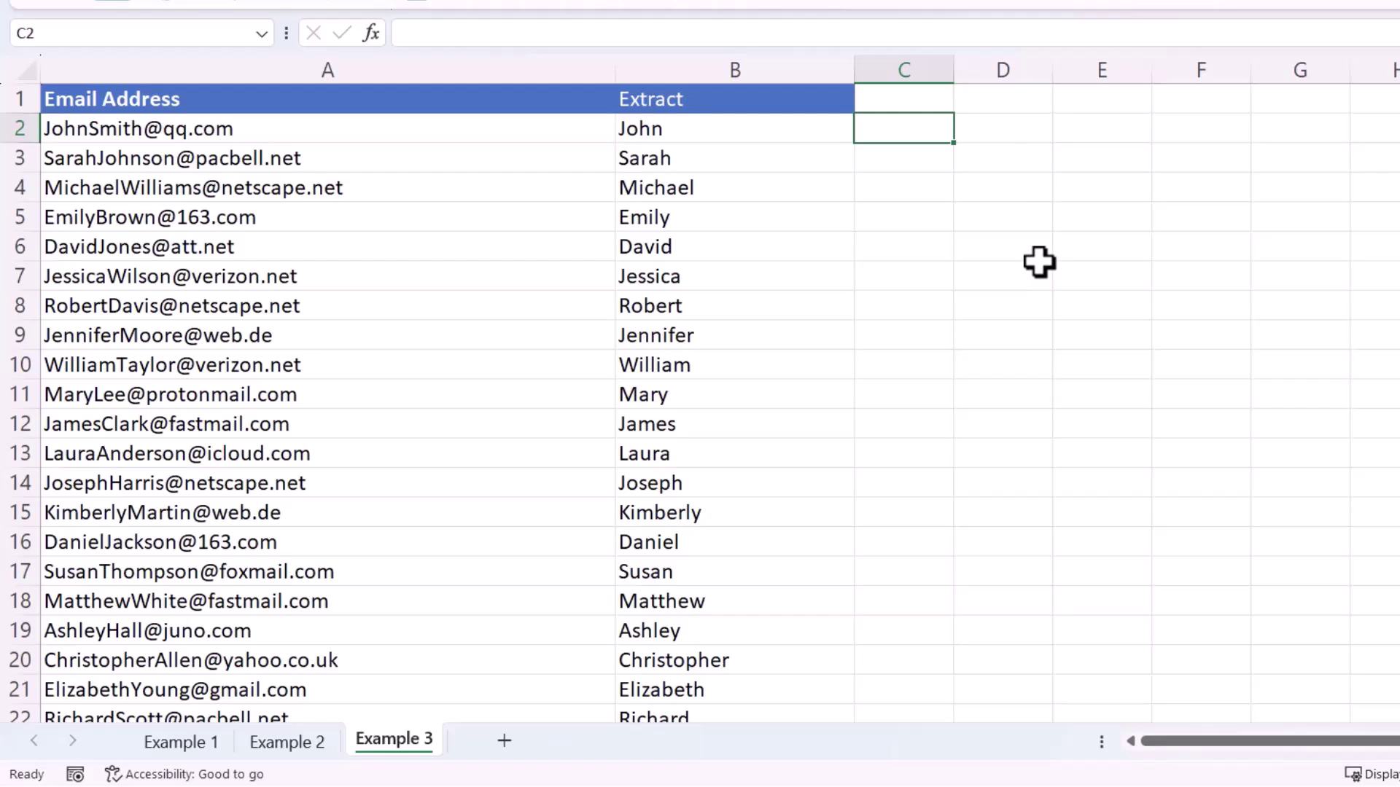
type("=tex")
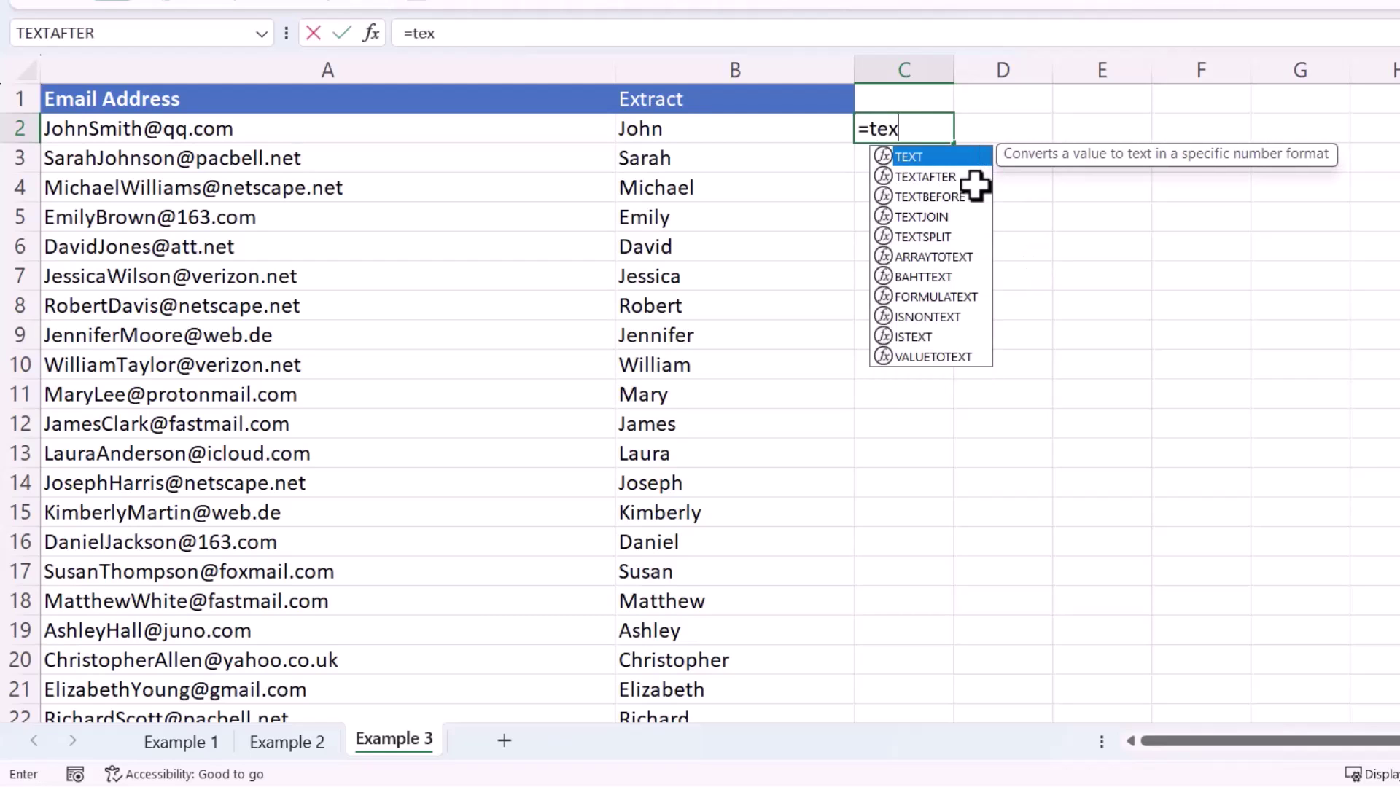
left_click(930, 197)
double_click(930, 197)
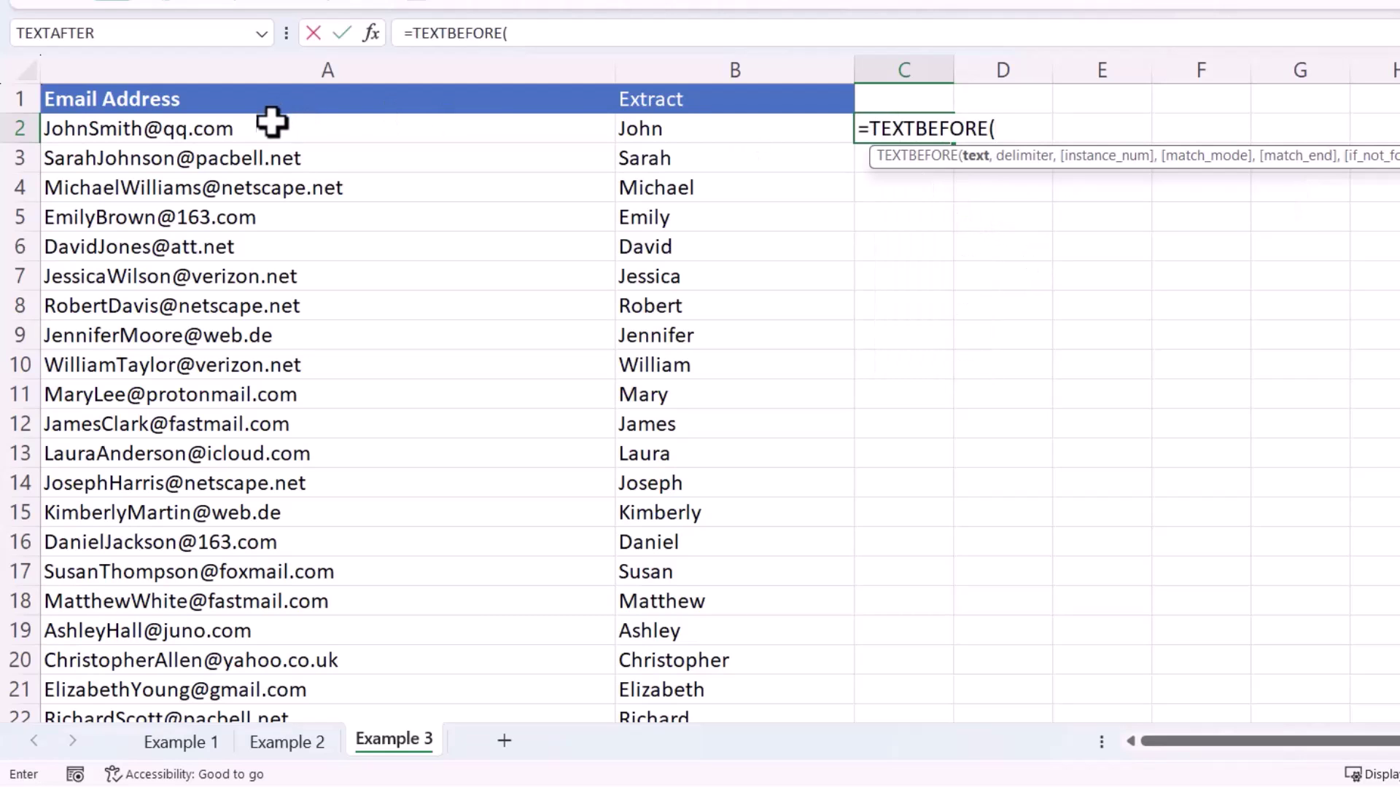
left_click(215, 130)
type(",\"@")
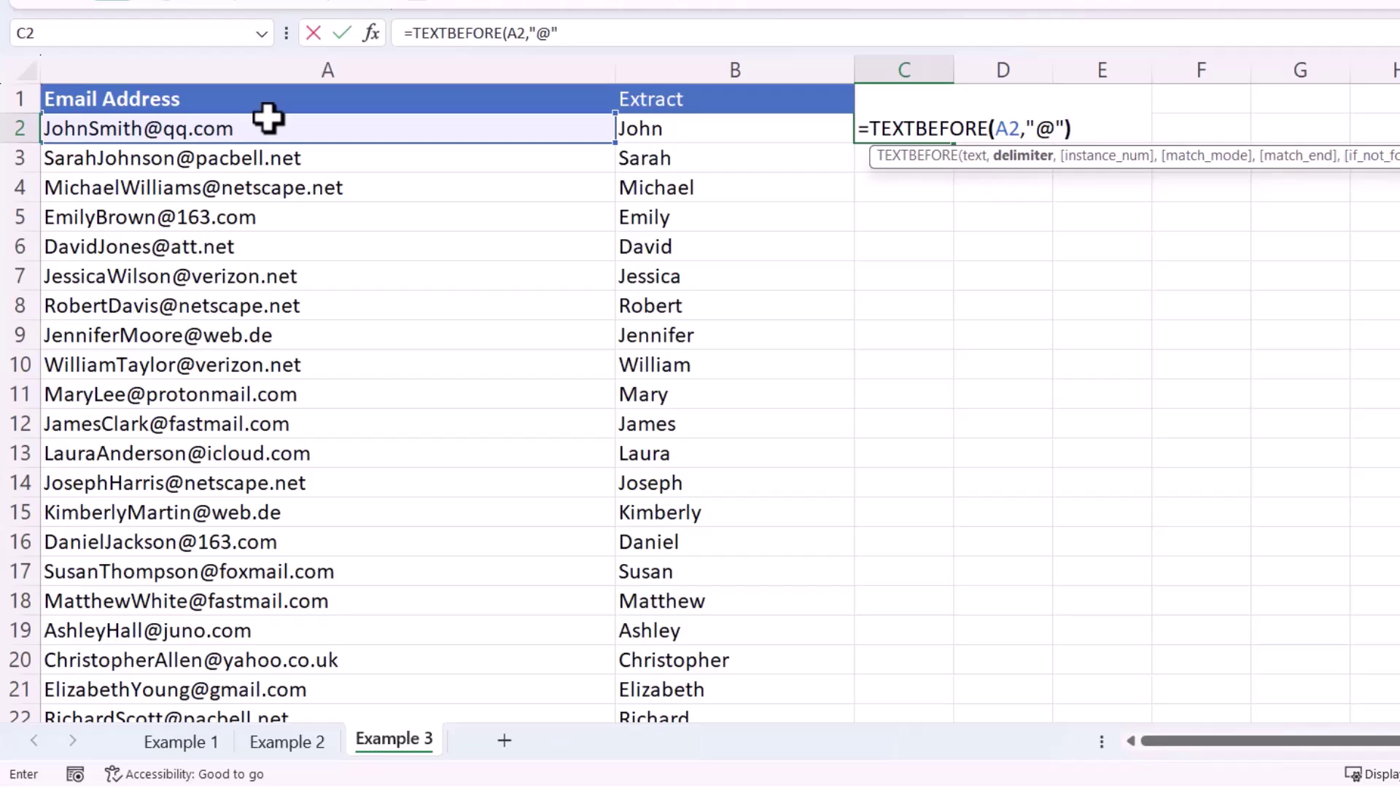
key("Return")
- Copy the MAX(IFERROR(FIND(...))) part of B2's formula without changing the cell
left_click(735, 130)
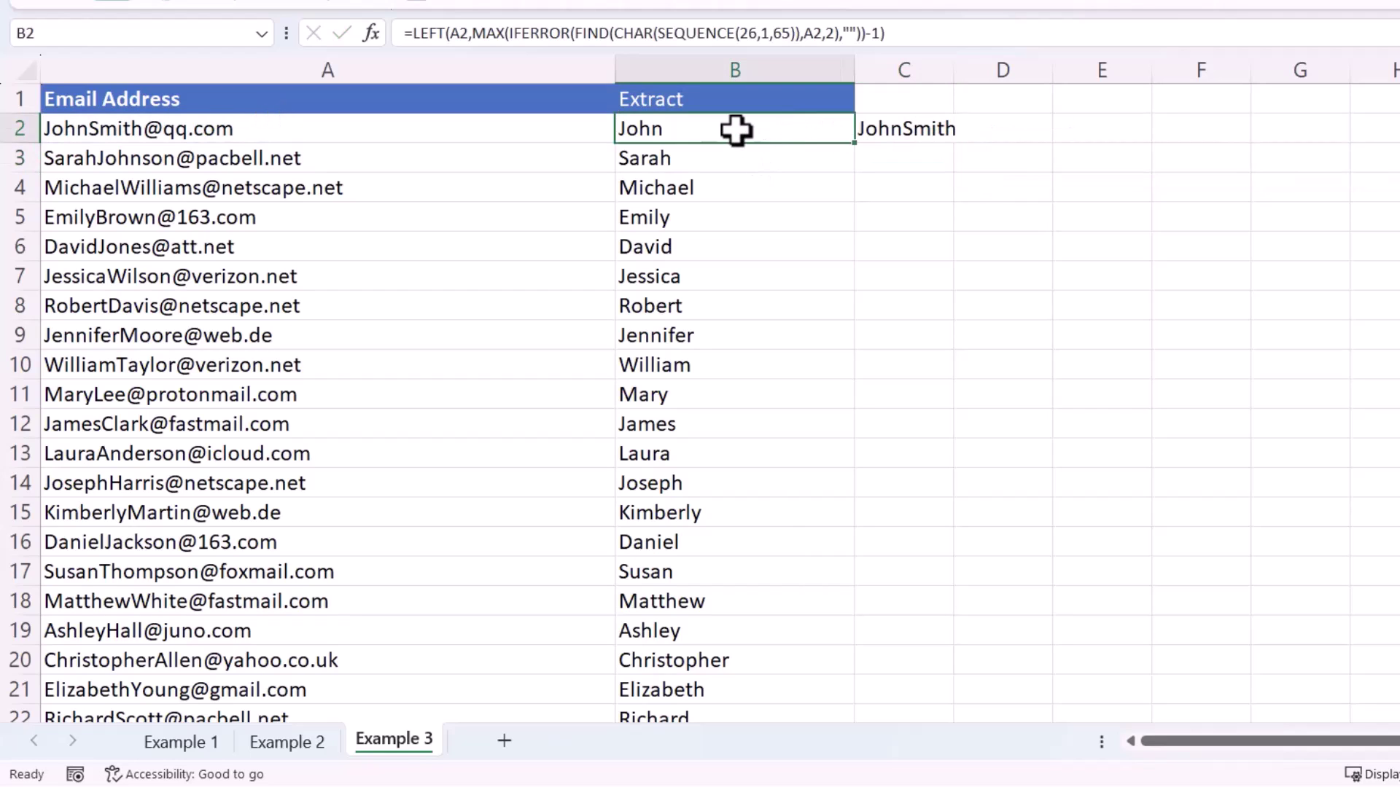
double_click(736, 130)
left_click_drag(710, 129, 1243, 225)
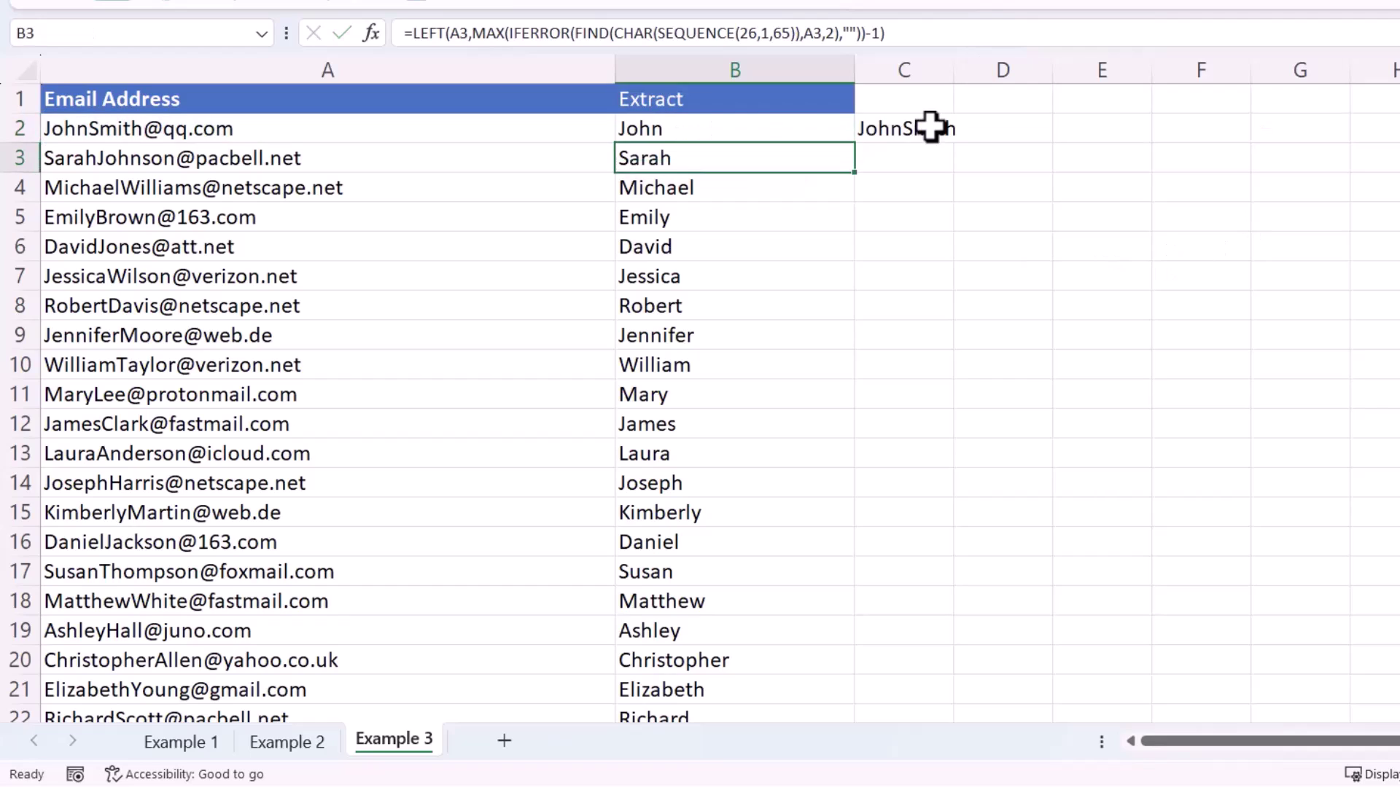
- Wrap C2's TEXTBEFORE formula in MID with the copied MAX expression as start_num and 20 as num_chars, and fill it down column C
double_click(931, 128)
left_click(868, 128)
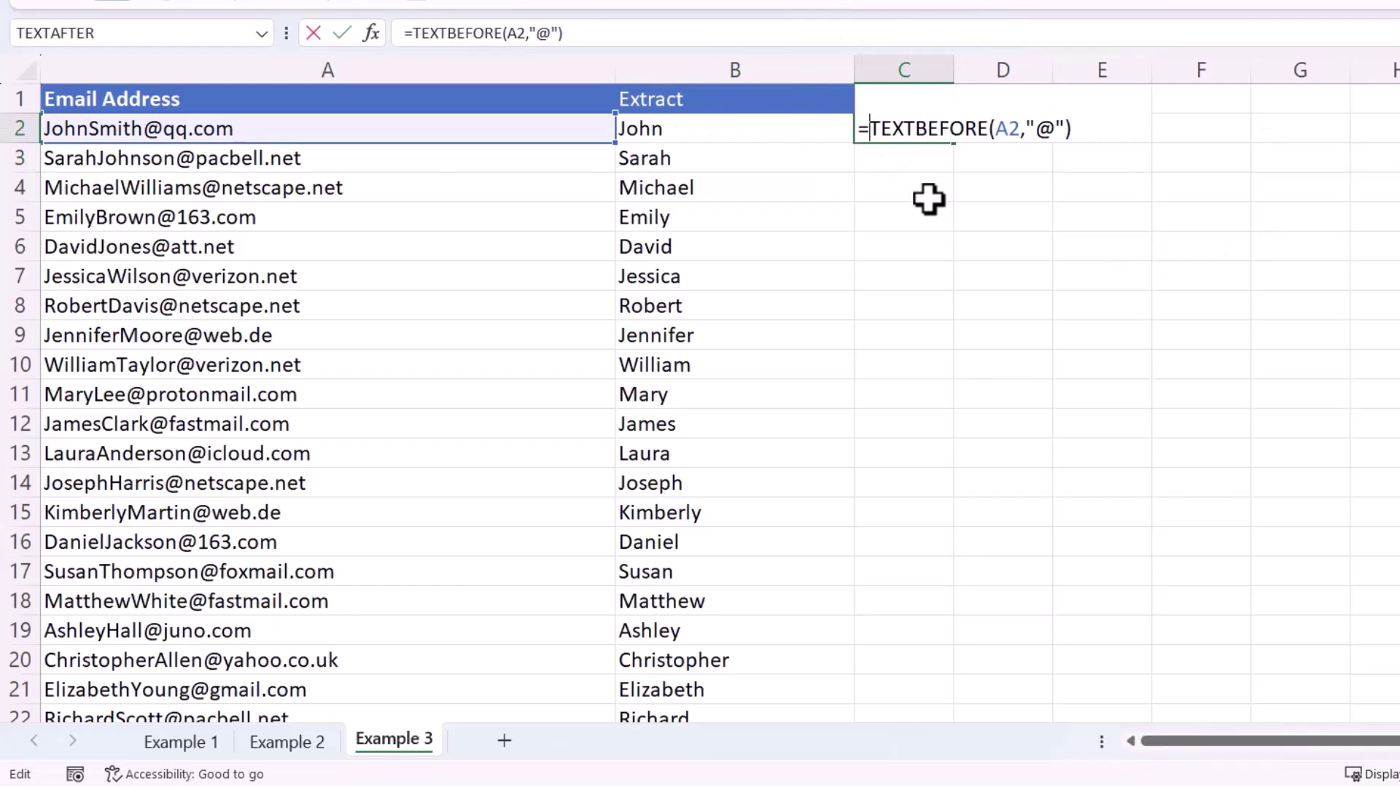
type("MID(")
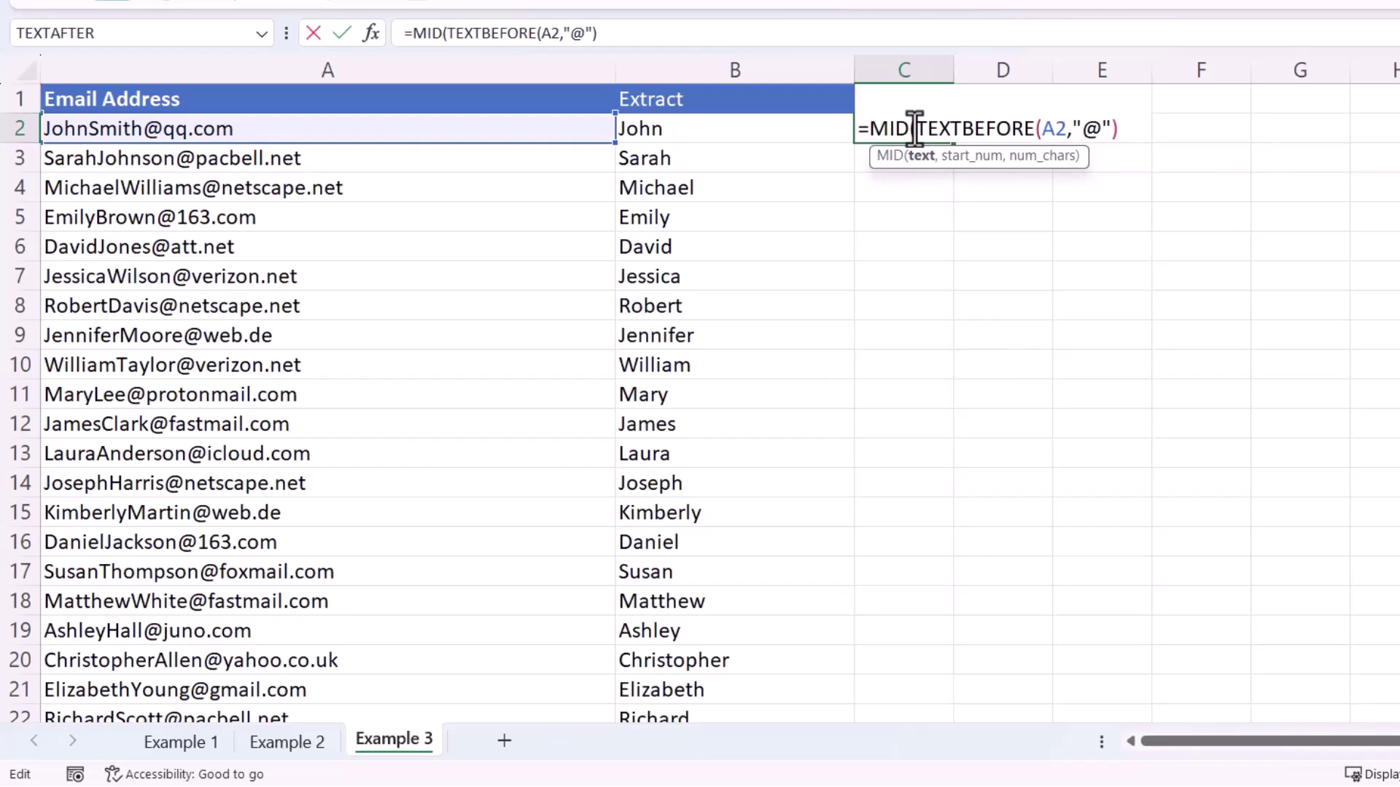
left_click_drag(916, 129, 1125, 128)
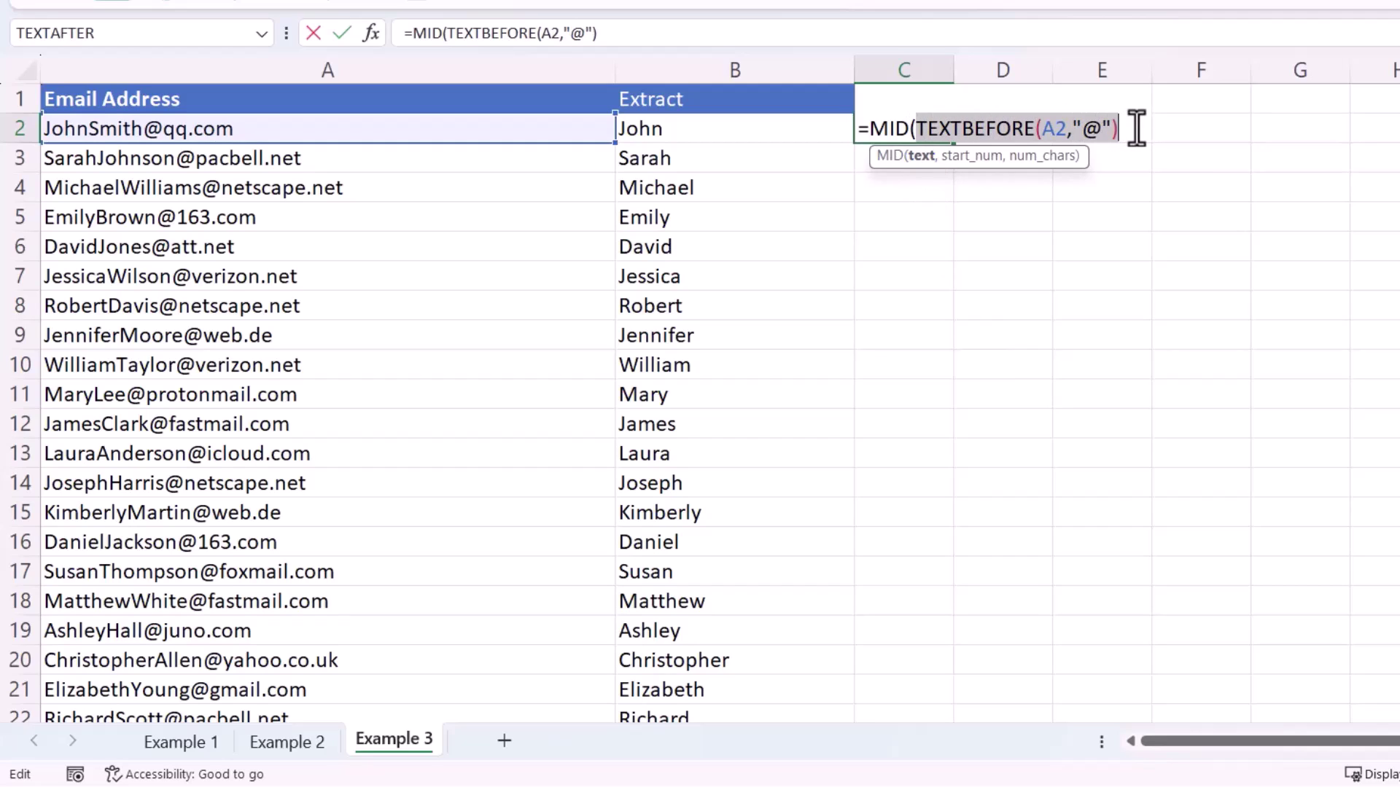
key("Right")
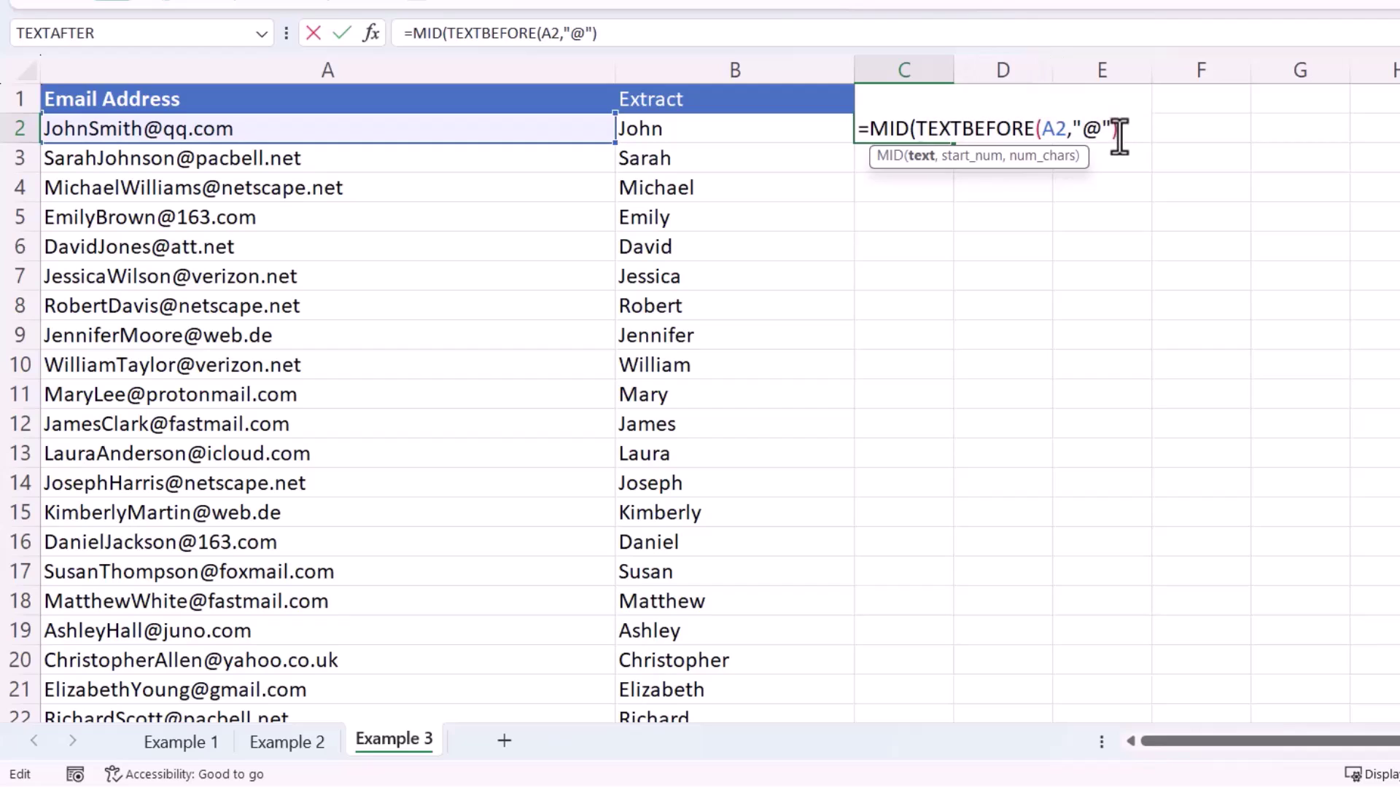
type(",")
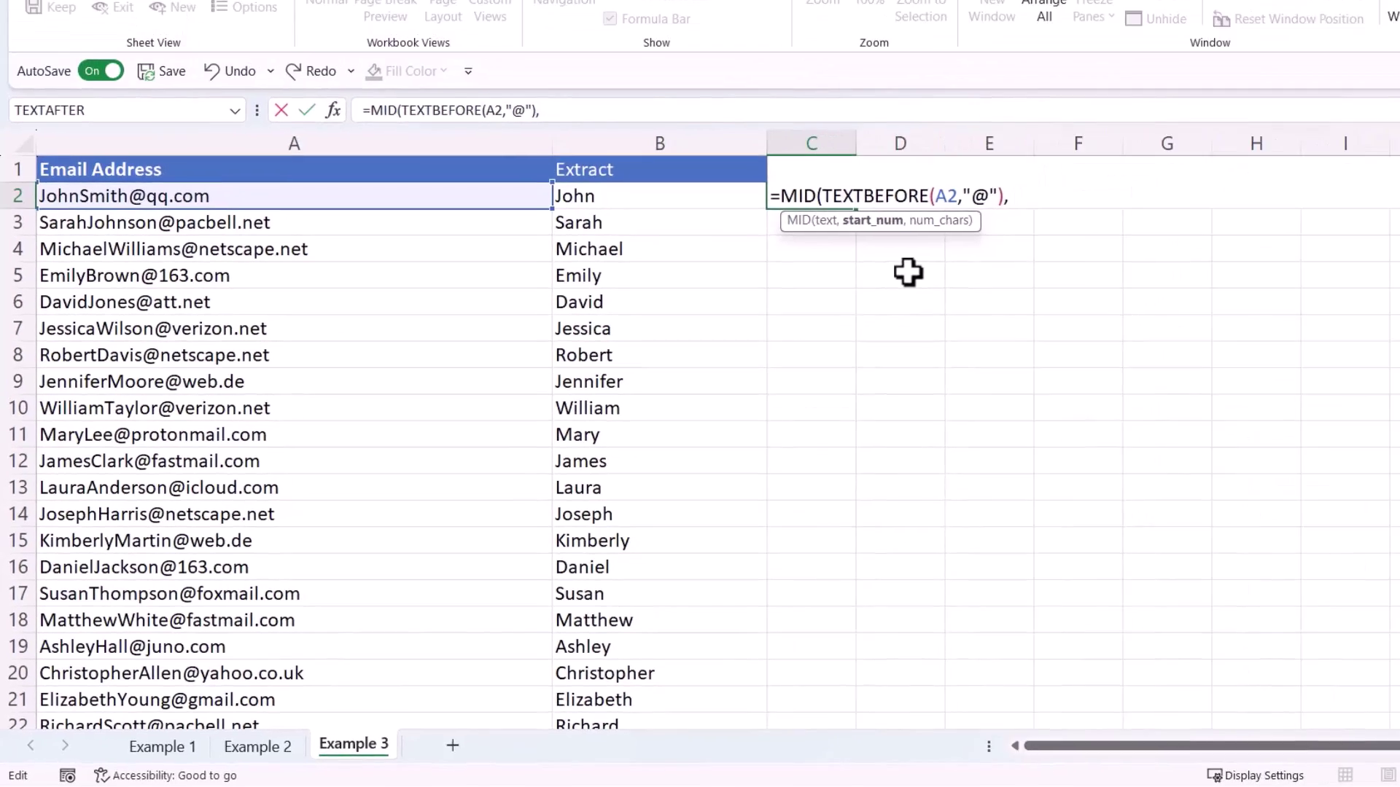
key("ctrl+v")
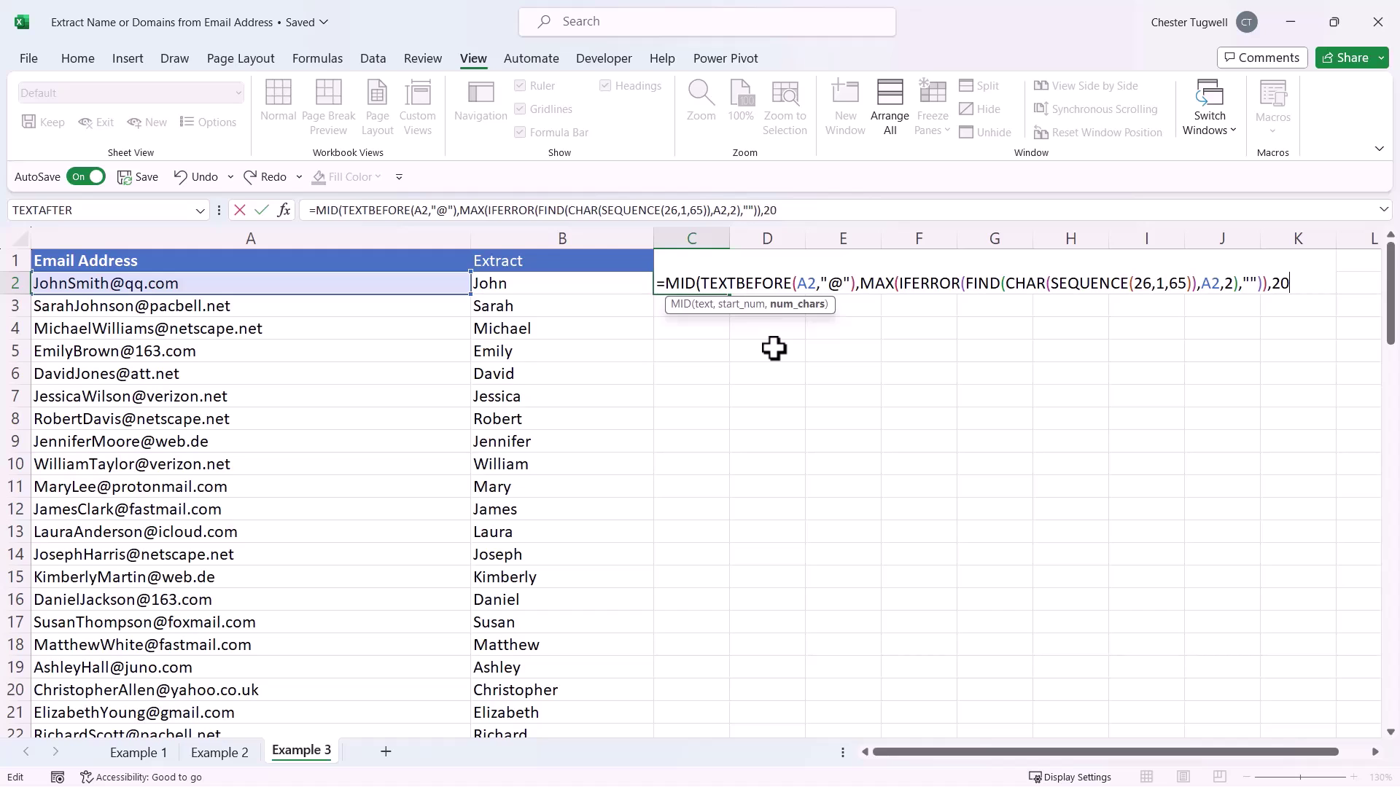
type(",20)")
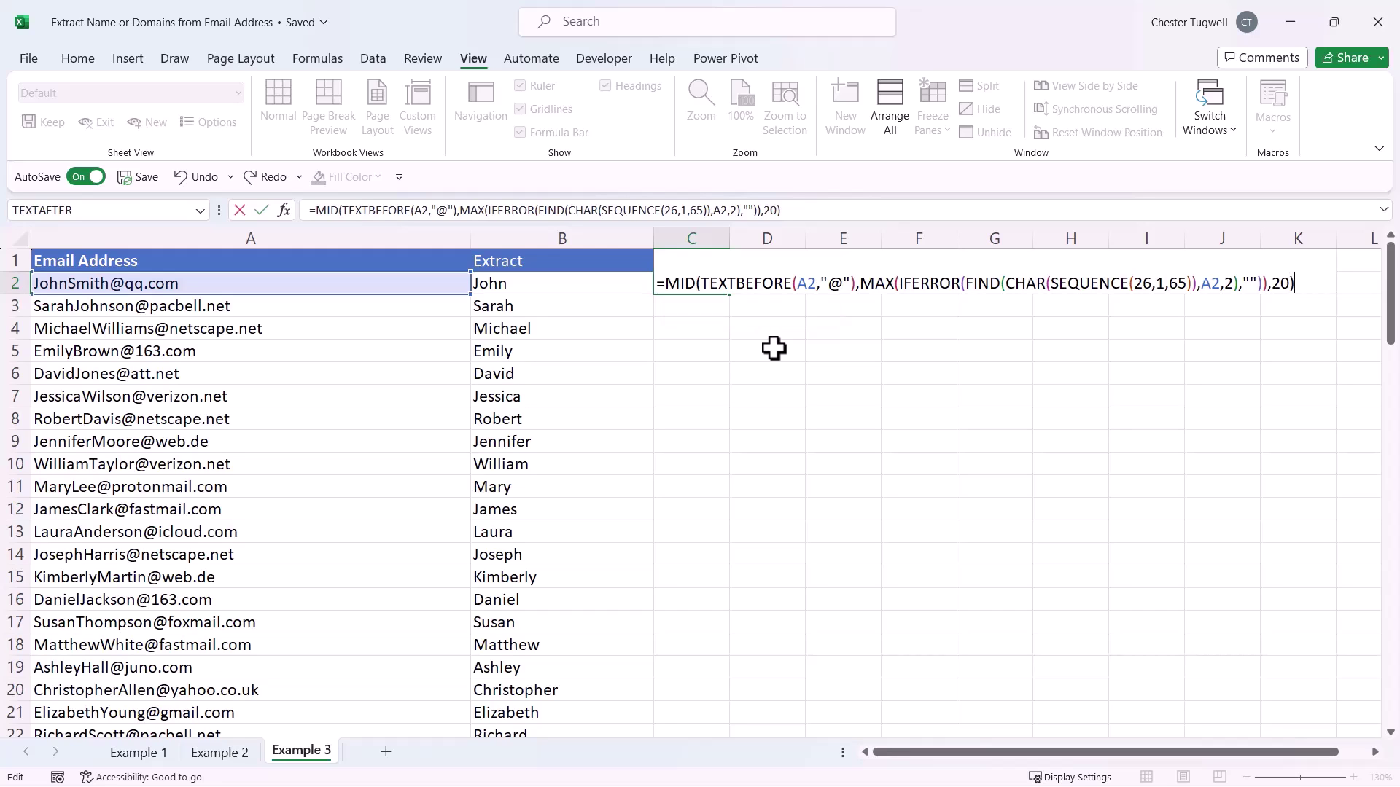
key("Return")
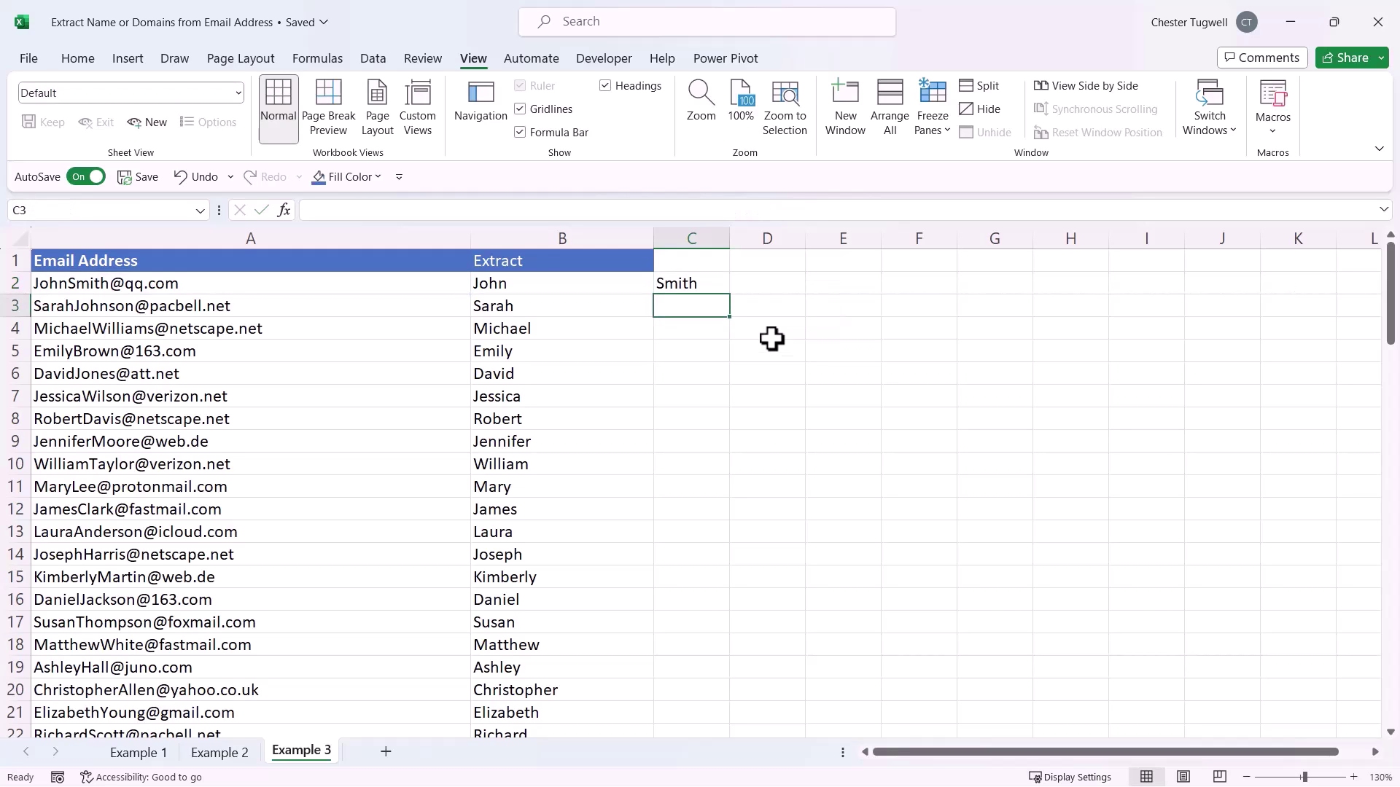
left_click(692, 281)
double_click(730, 294)
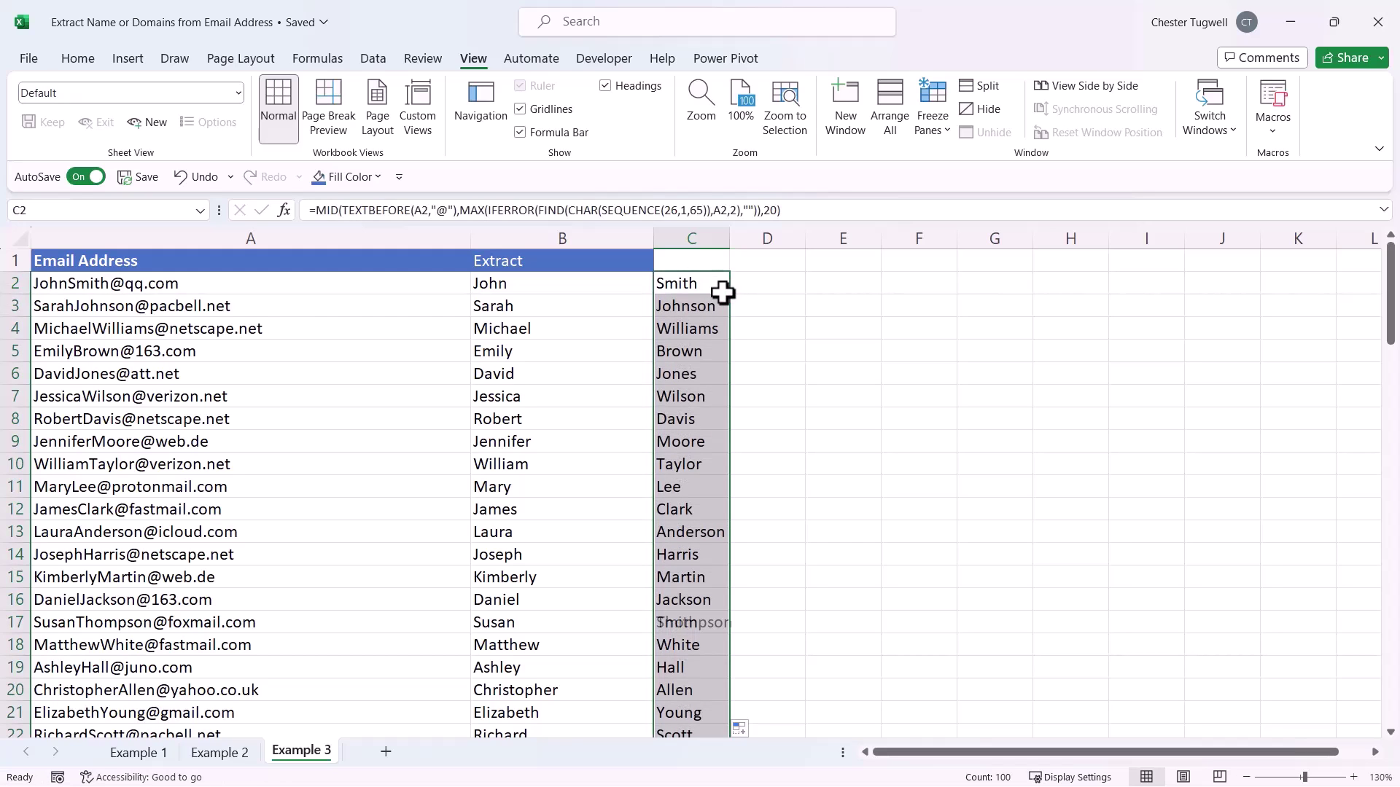